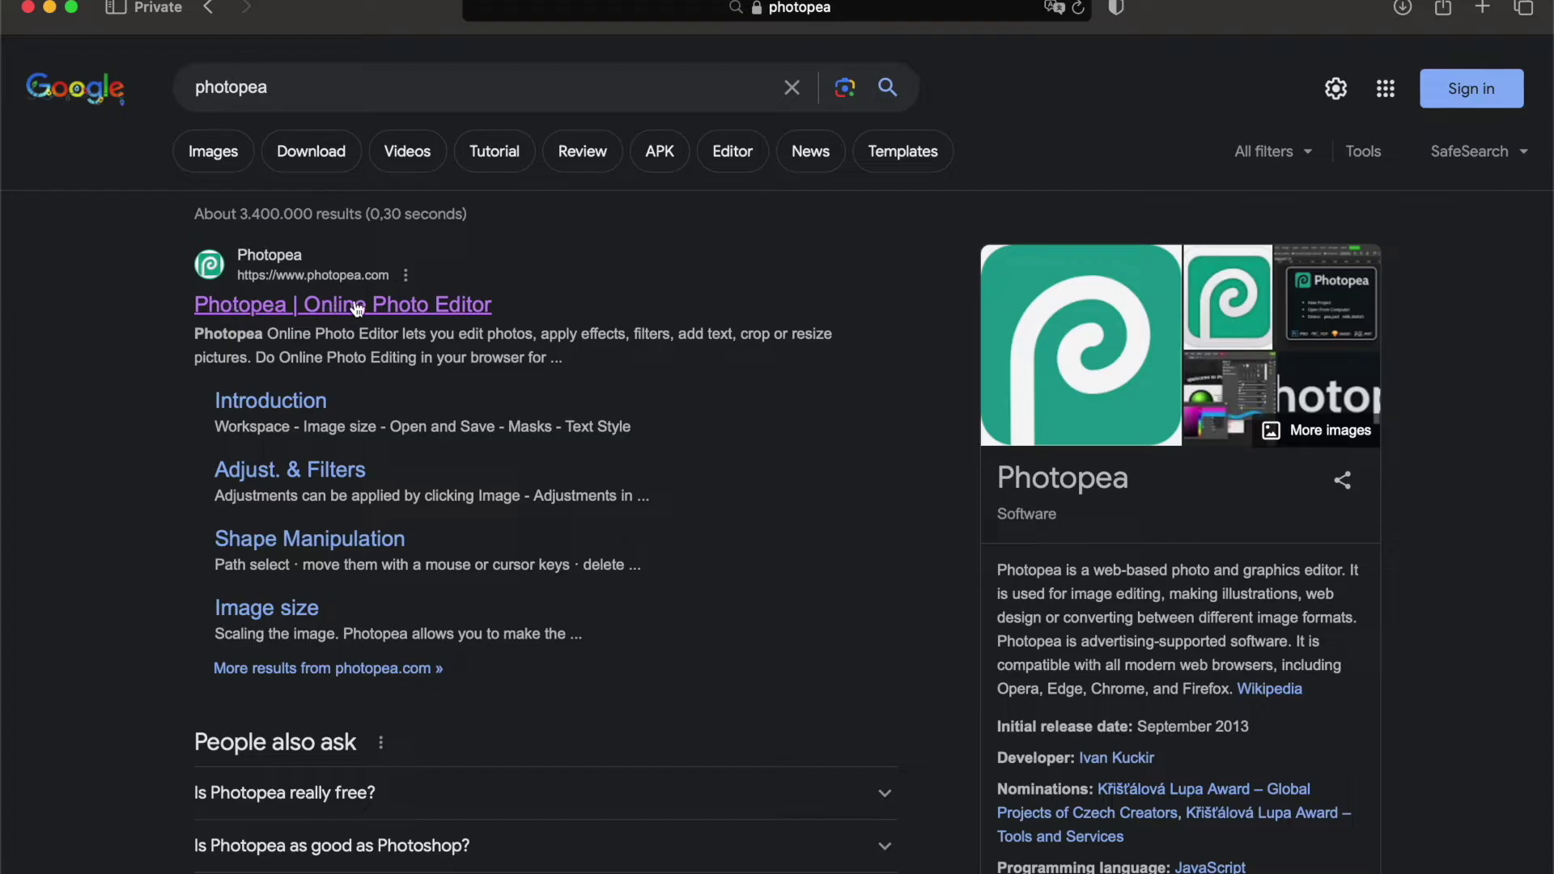
Step: Open Photopea and start a blank 1920 × 1080 project from the FB Event Image preset
click(416, 312)
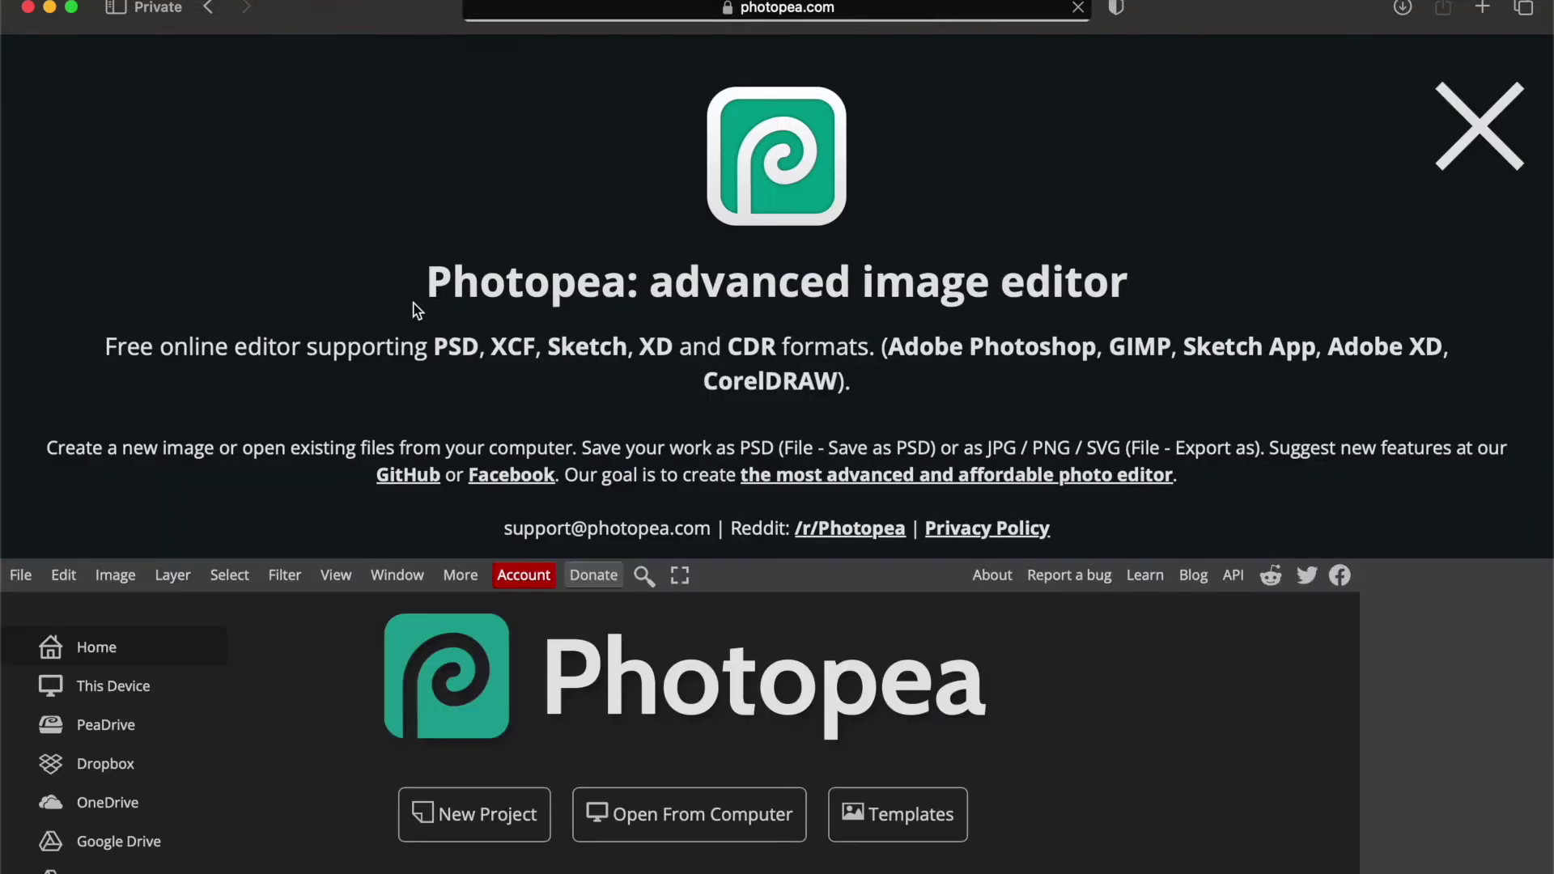
click(1455, 158)
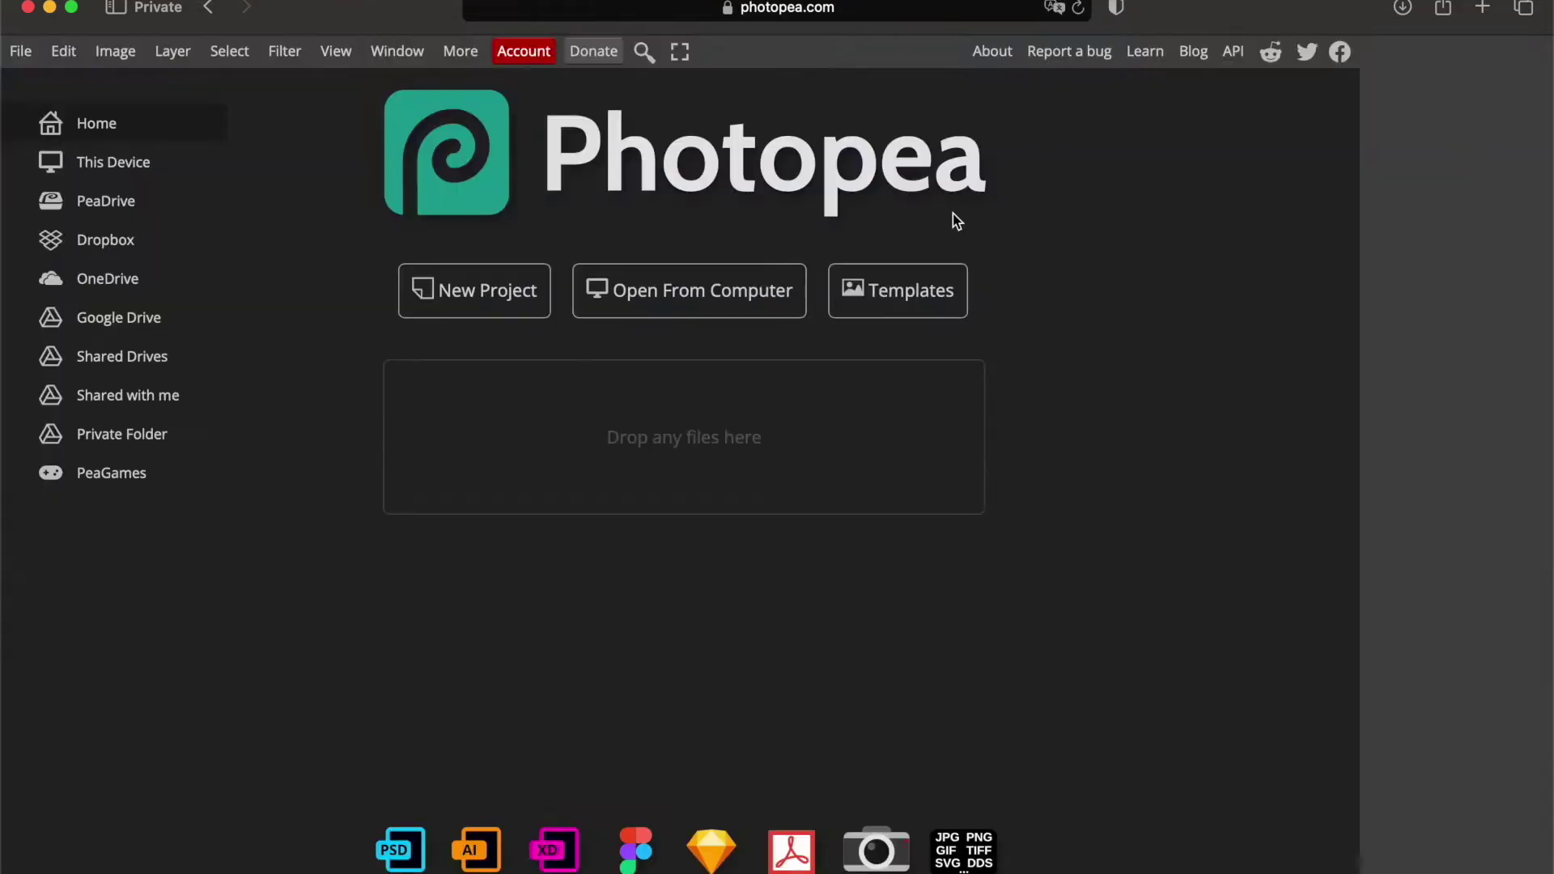
click(515, 313)
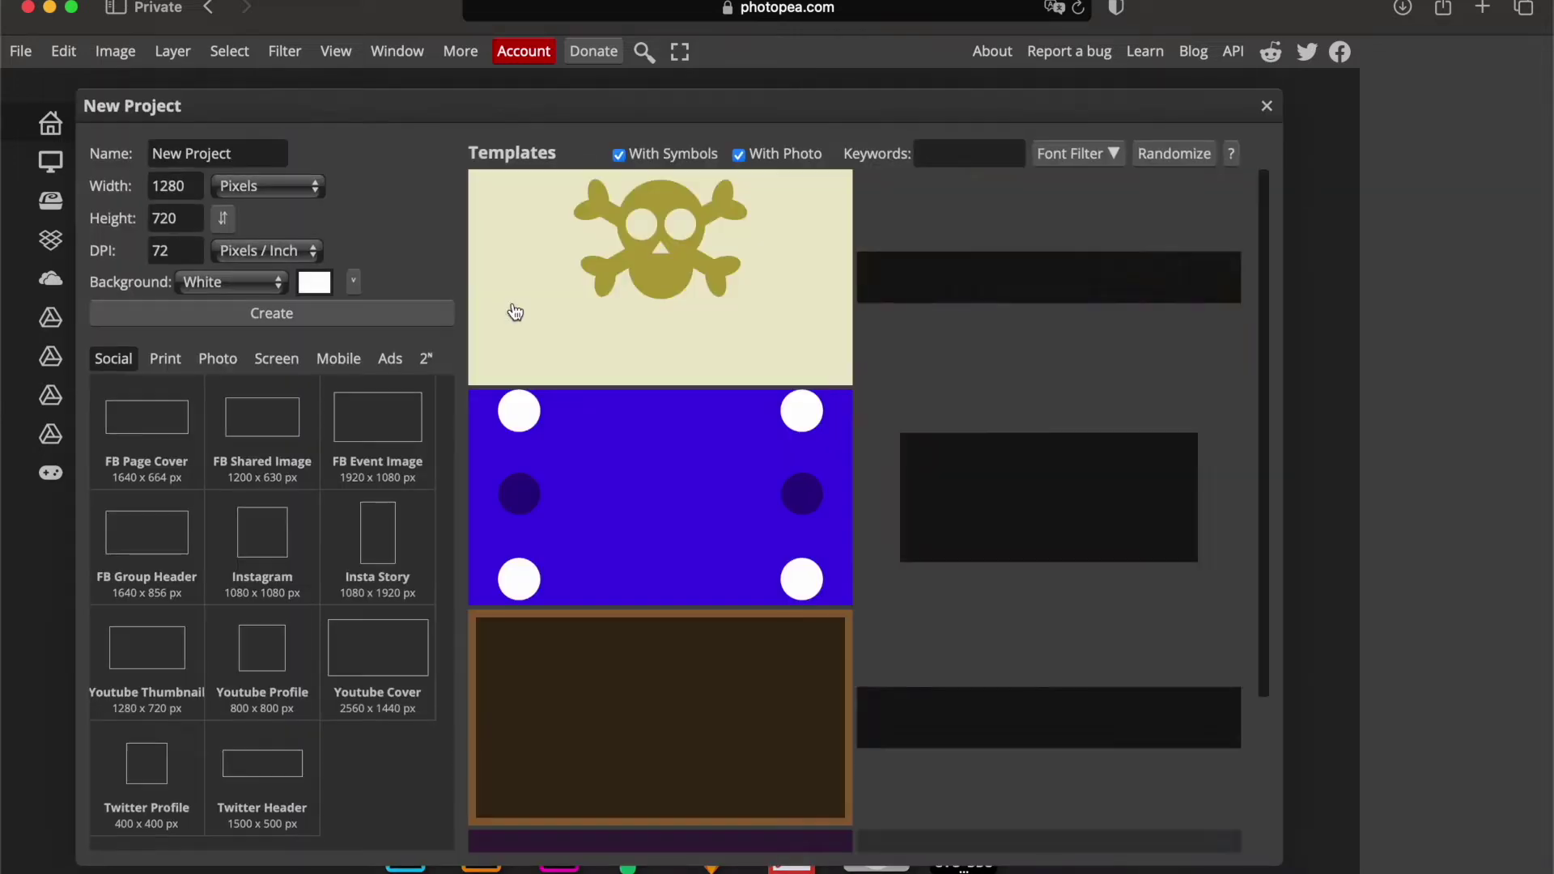
click(386, 429)
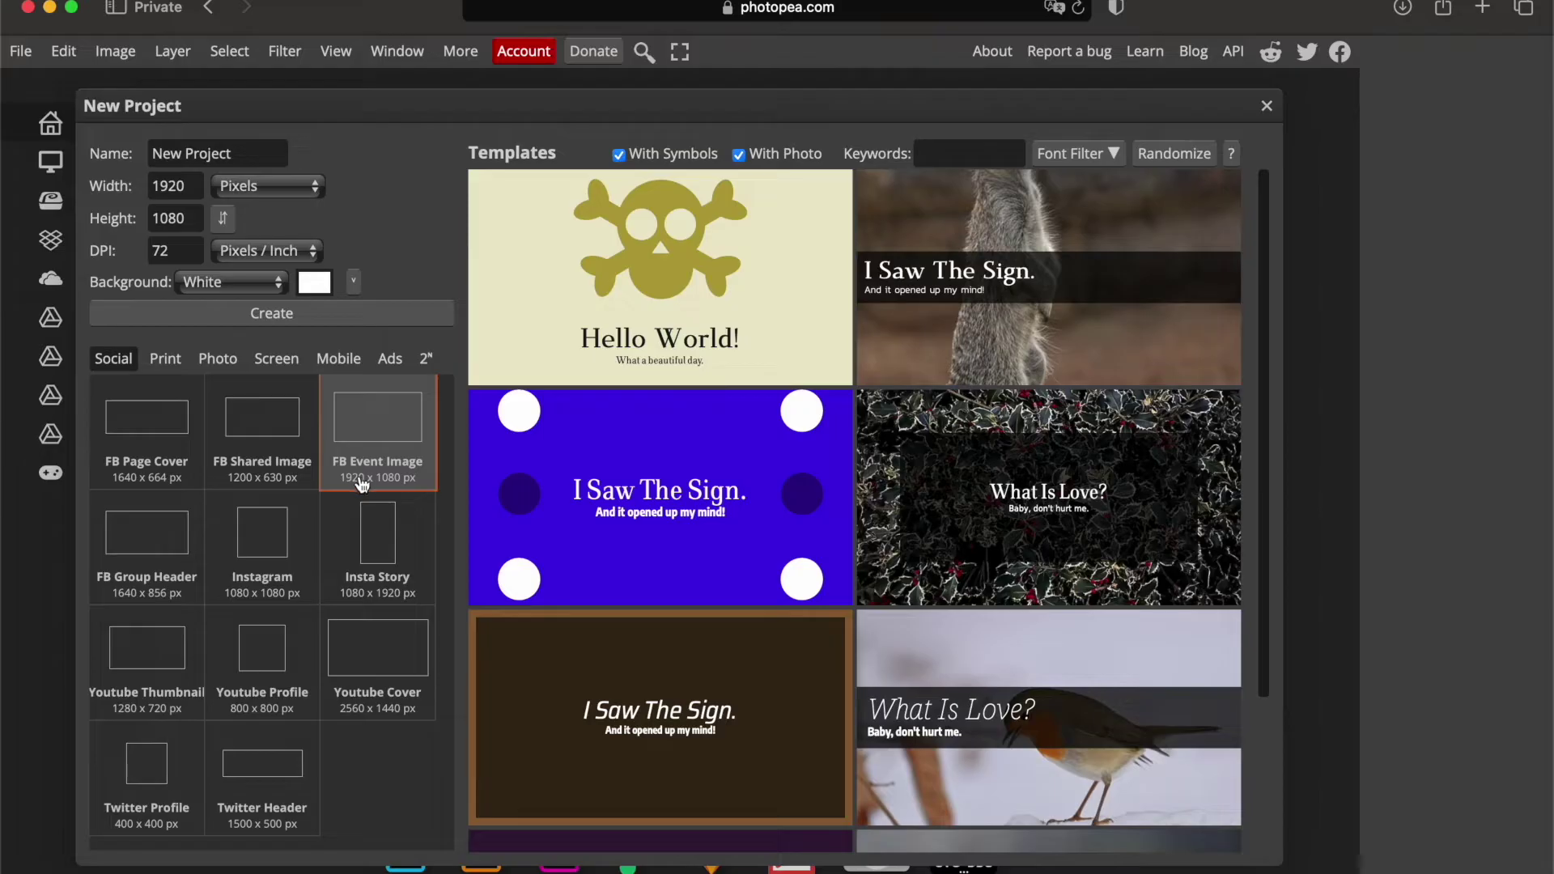
click(376, 314)
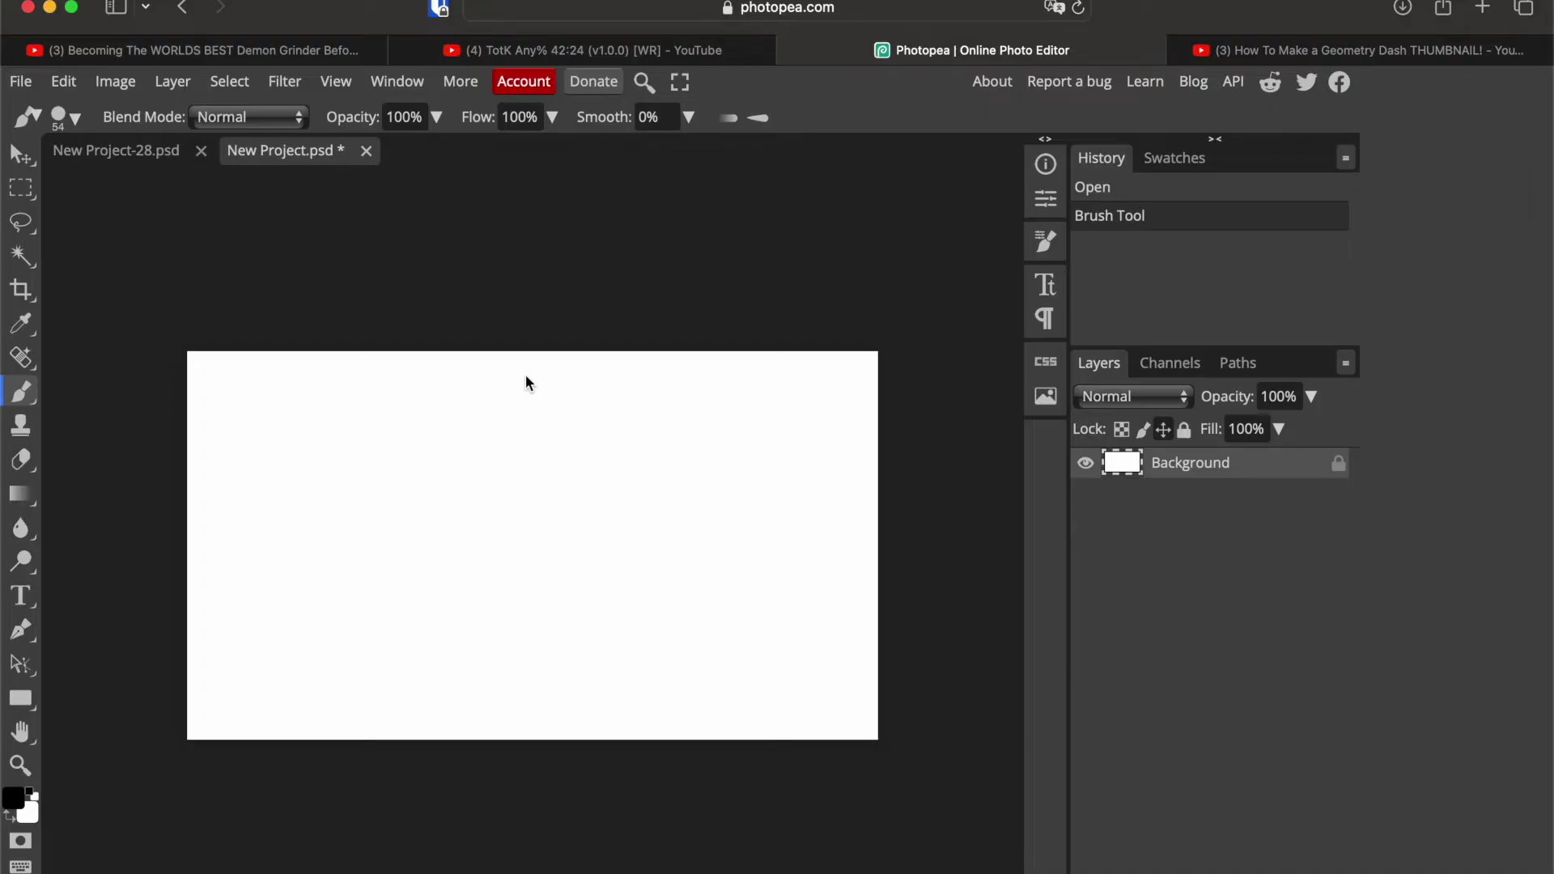
Step: Paste the copied Geometry Dash screenshot onto the canvas as Layer 1
key(super+v)
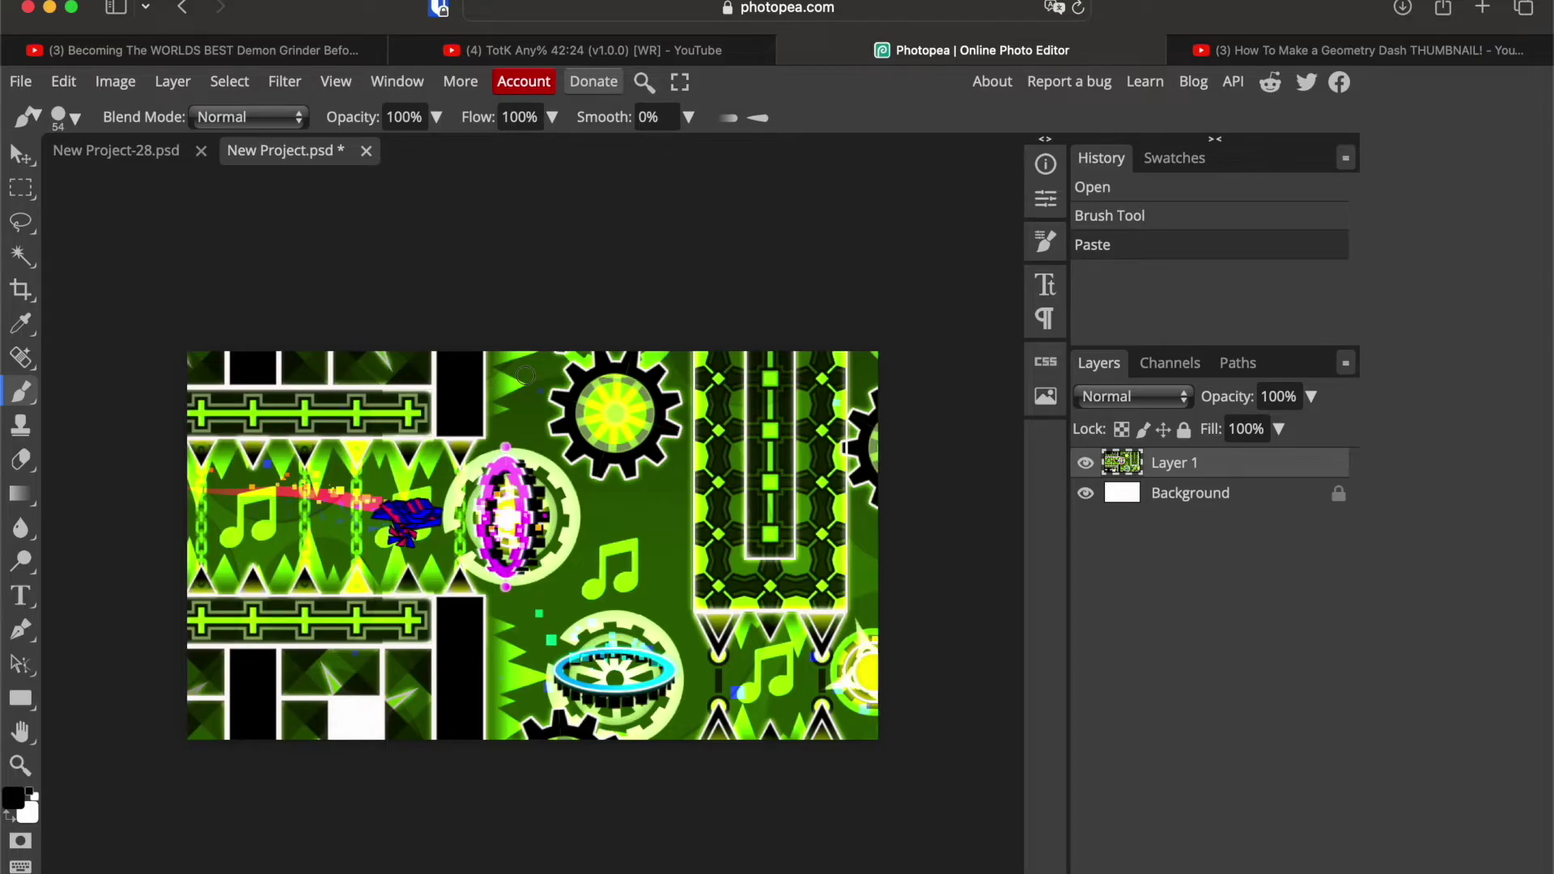
key(t)
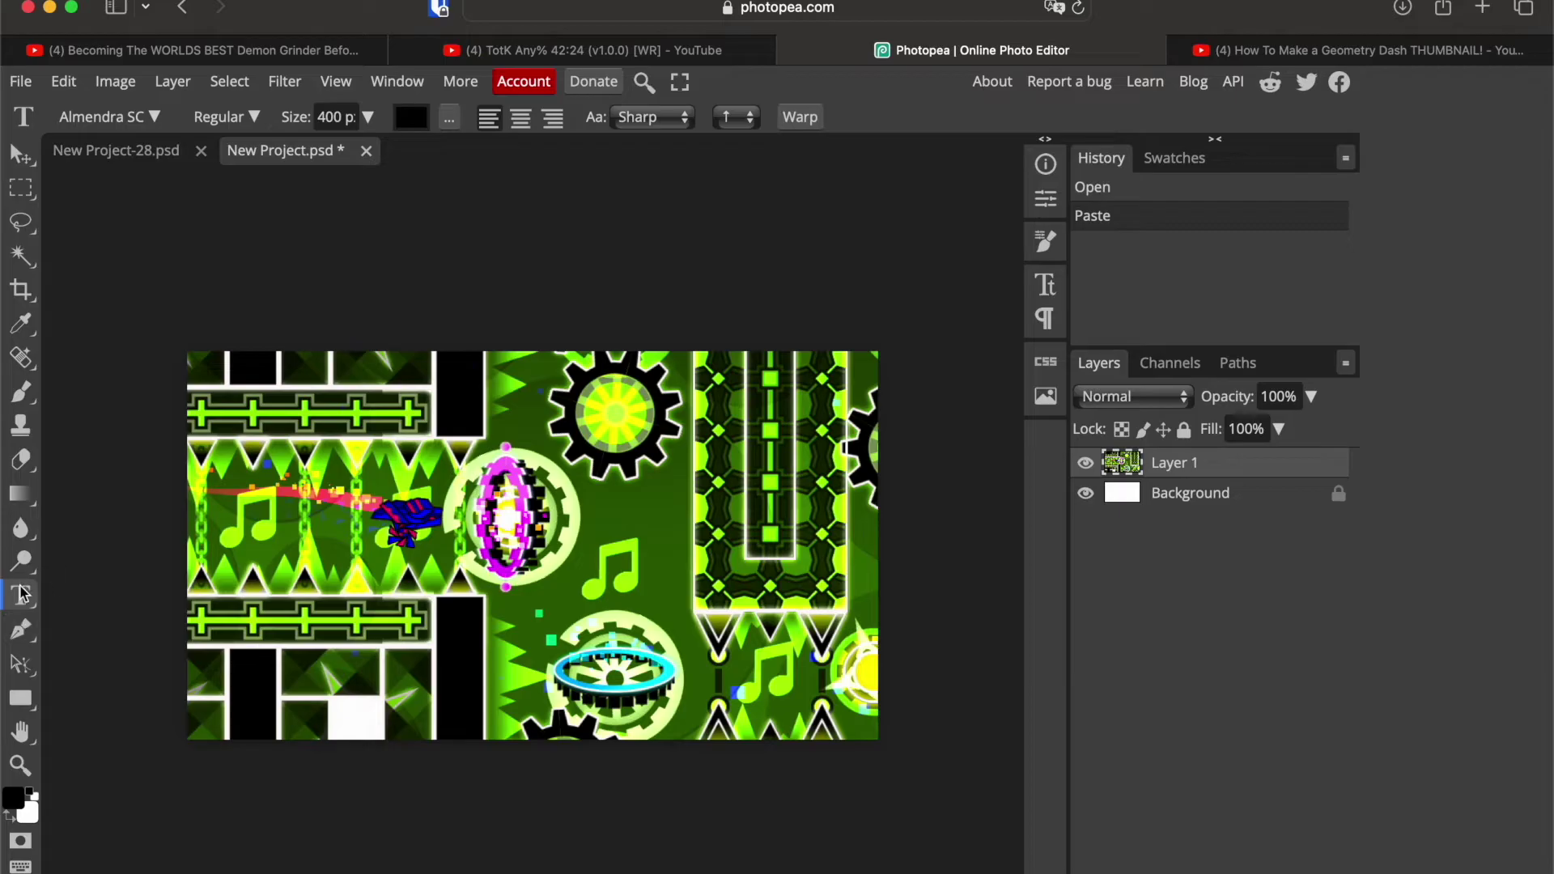
Step: Draw a text box over the screenshot, type 'WINDY Landscape', and widen the box leftward
drag(263, 416, 831, 718)
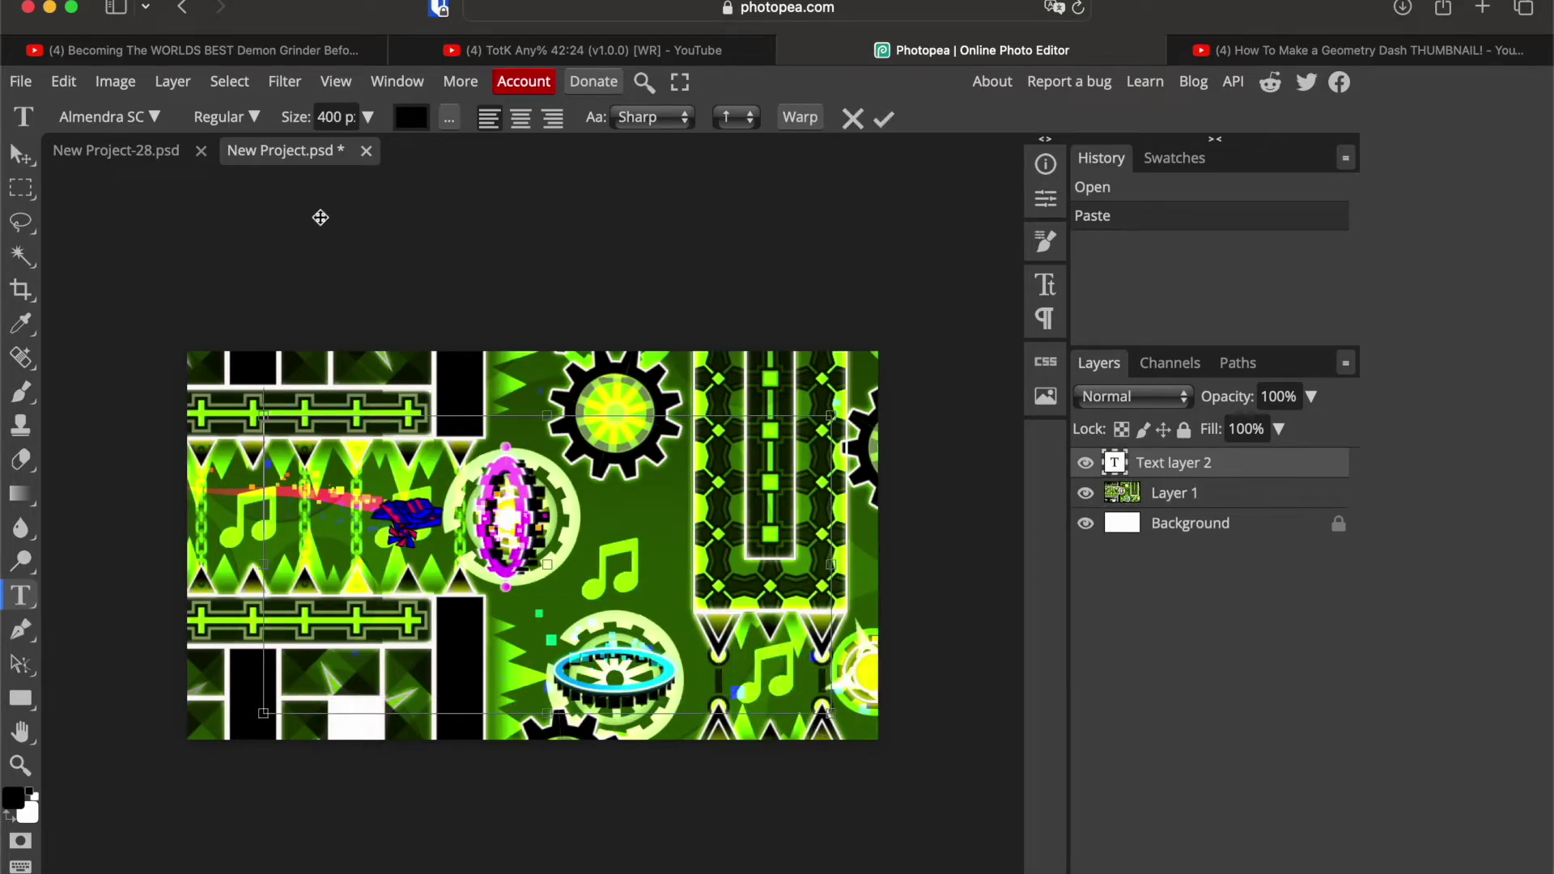
click(339, 116)
text(WINDY)
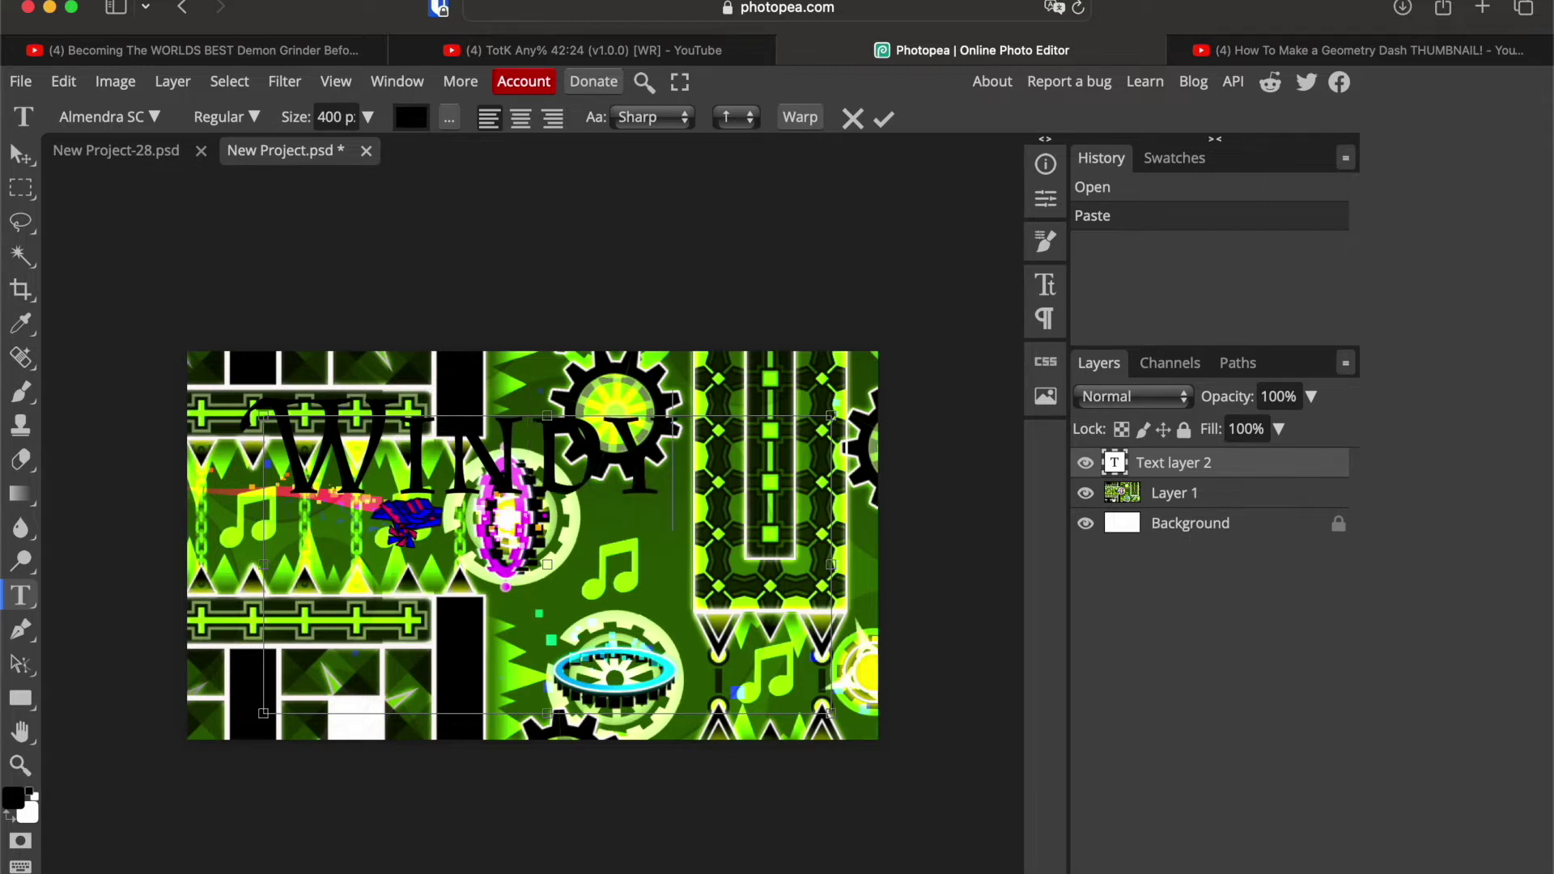
text( L)
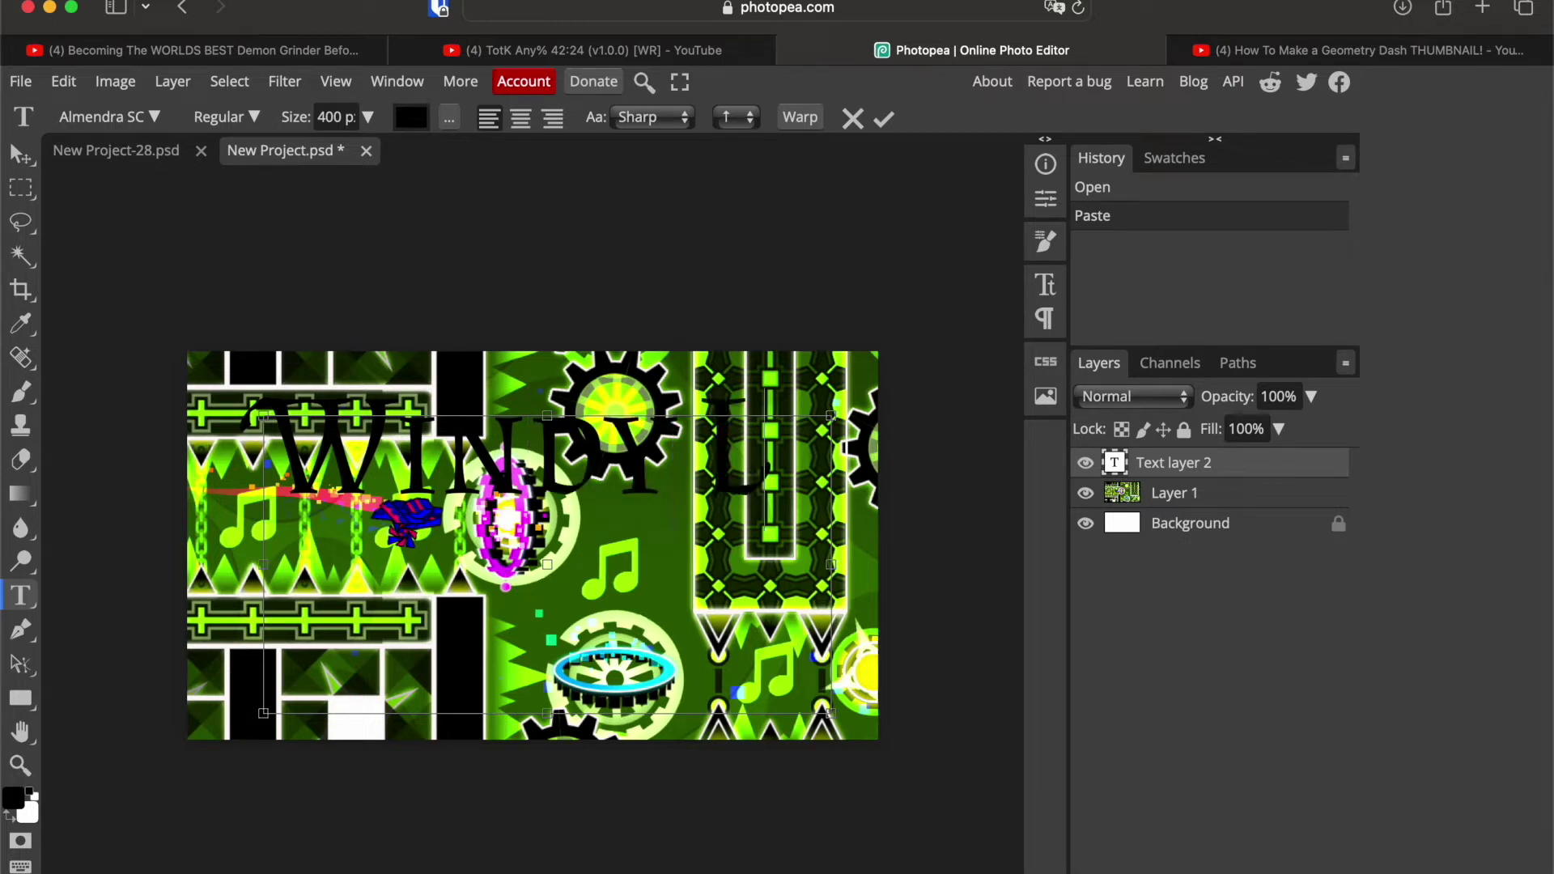
text(andsc)
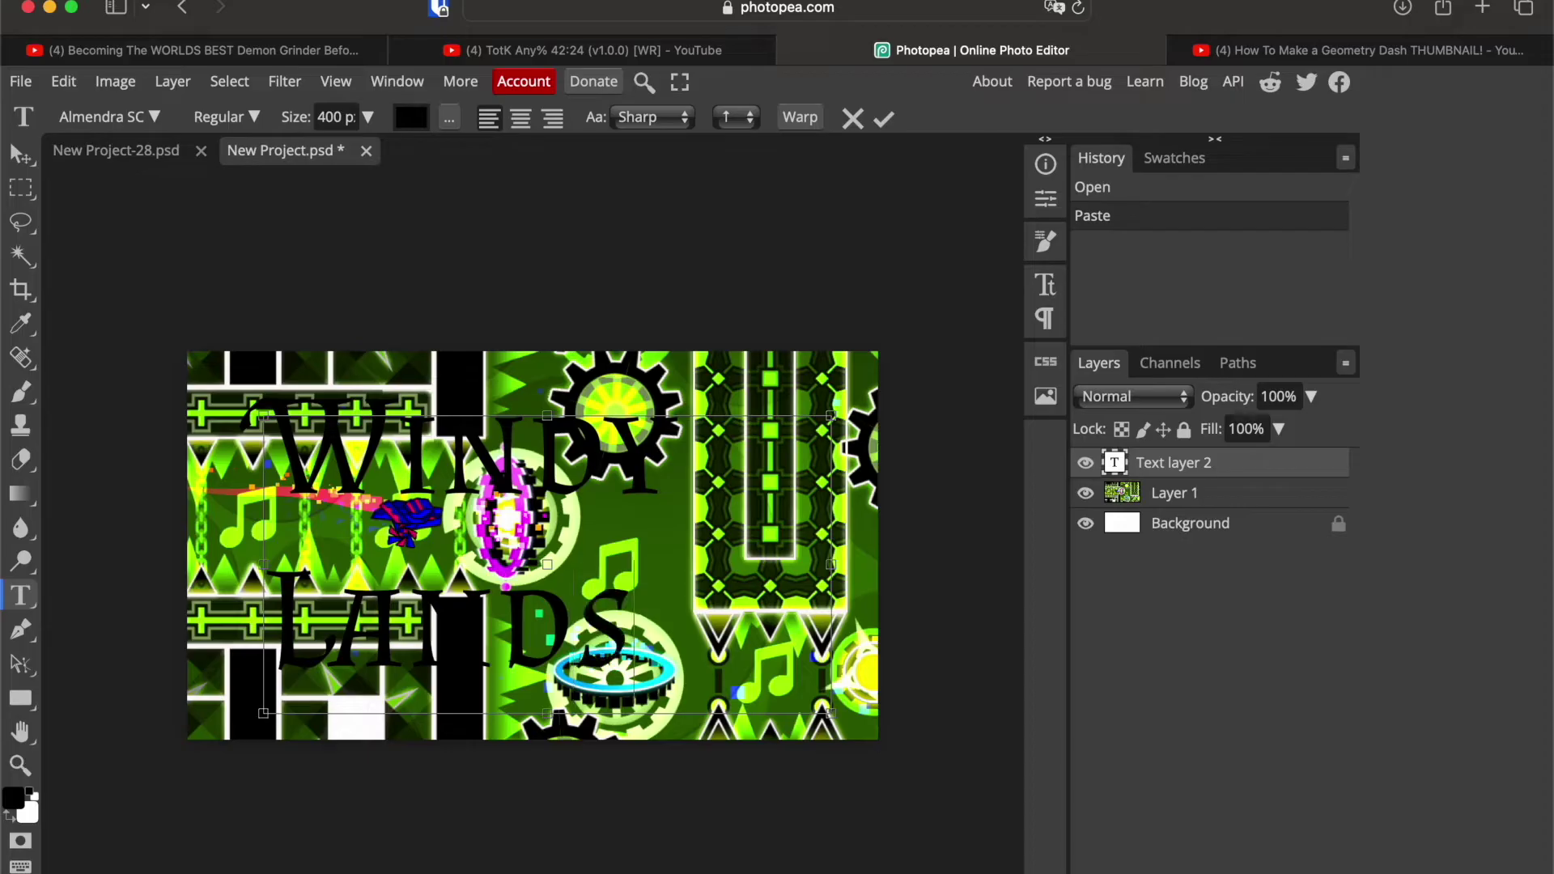
text(ape)
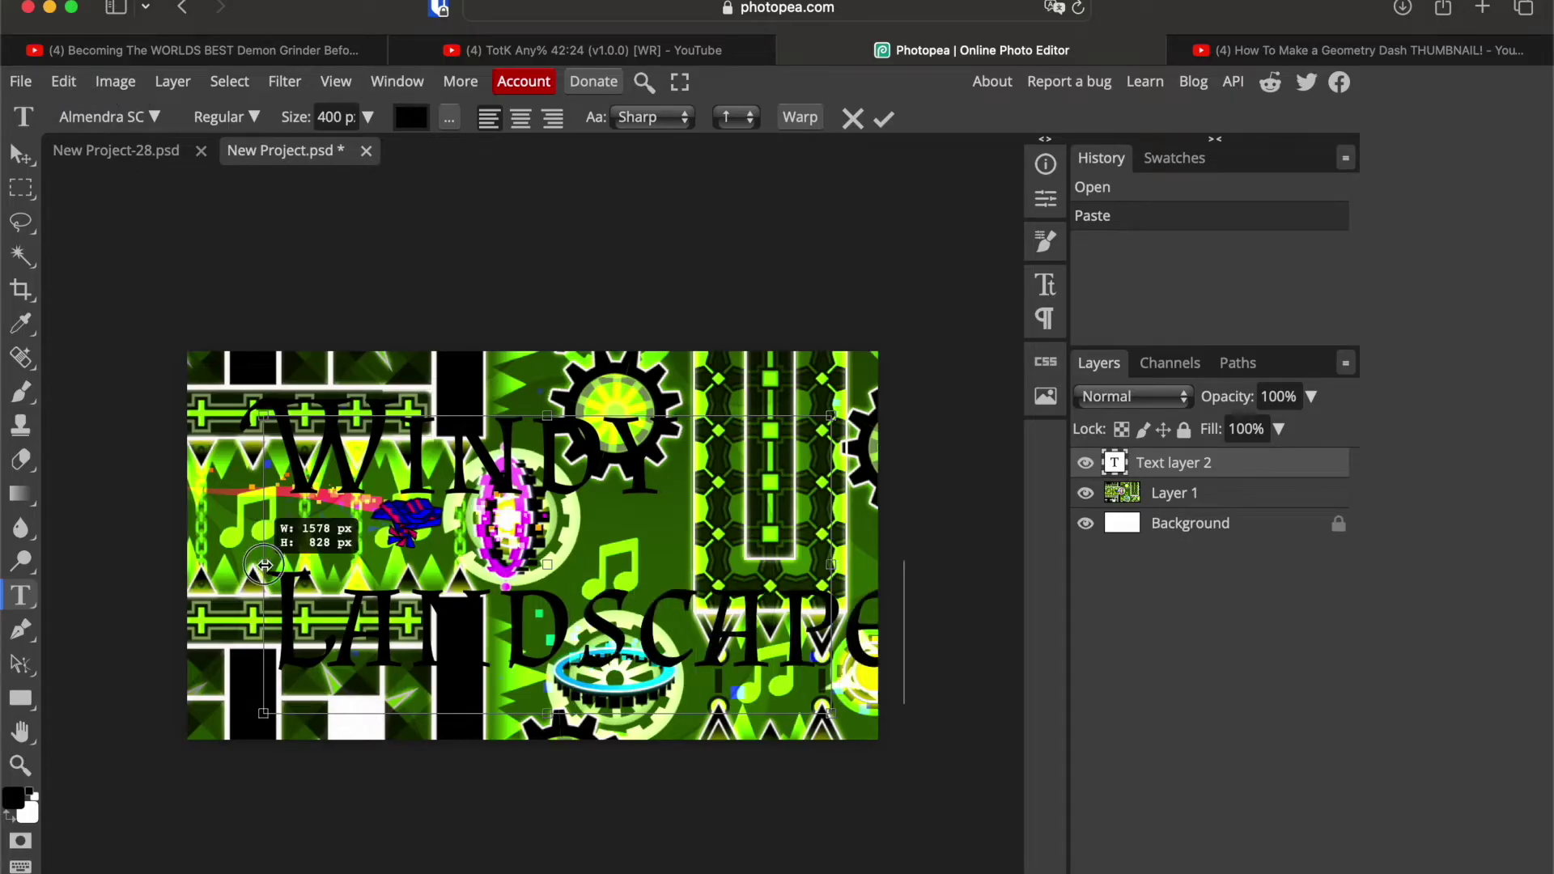
drag(264, 564, 214, 564)
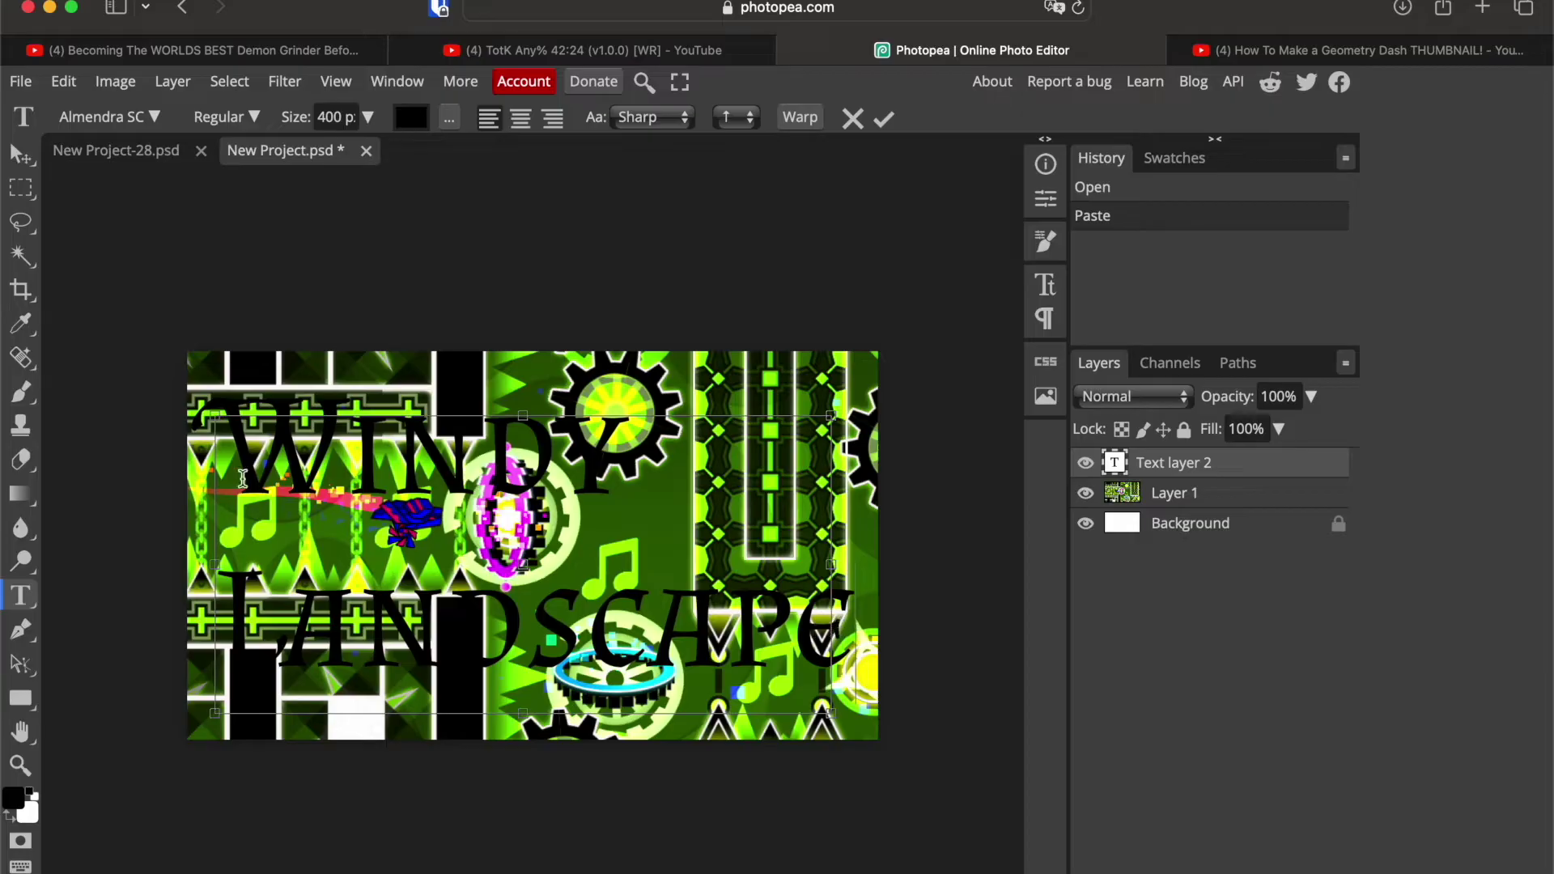
Step: Select the whole title and check the font list, keeping Almendra SC
drag(233, 465, 888, 767)
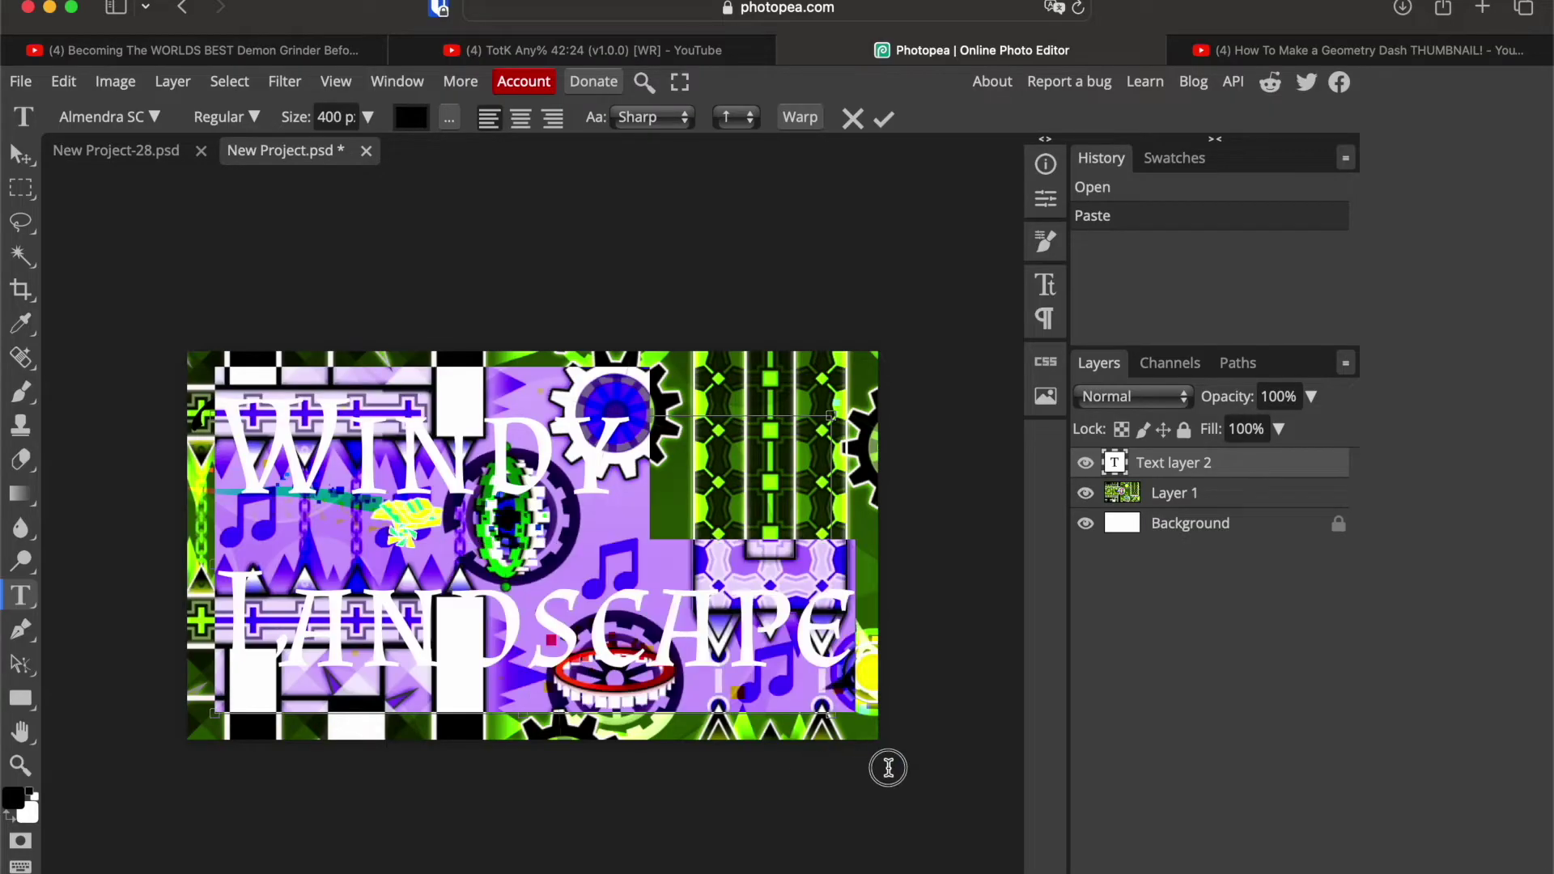
click(108, 118)
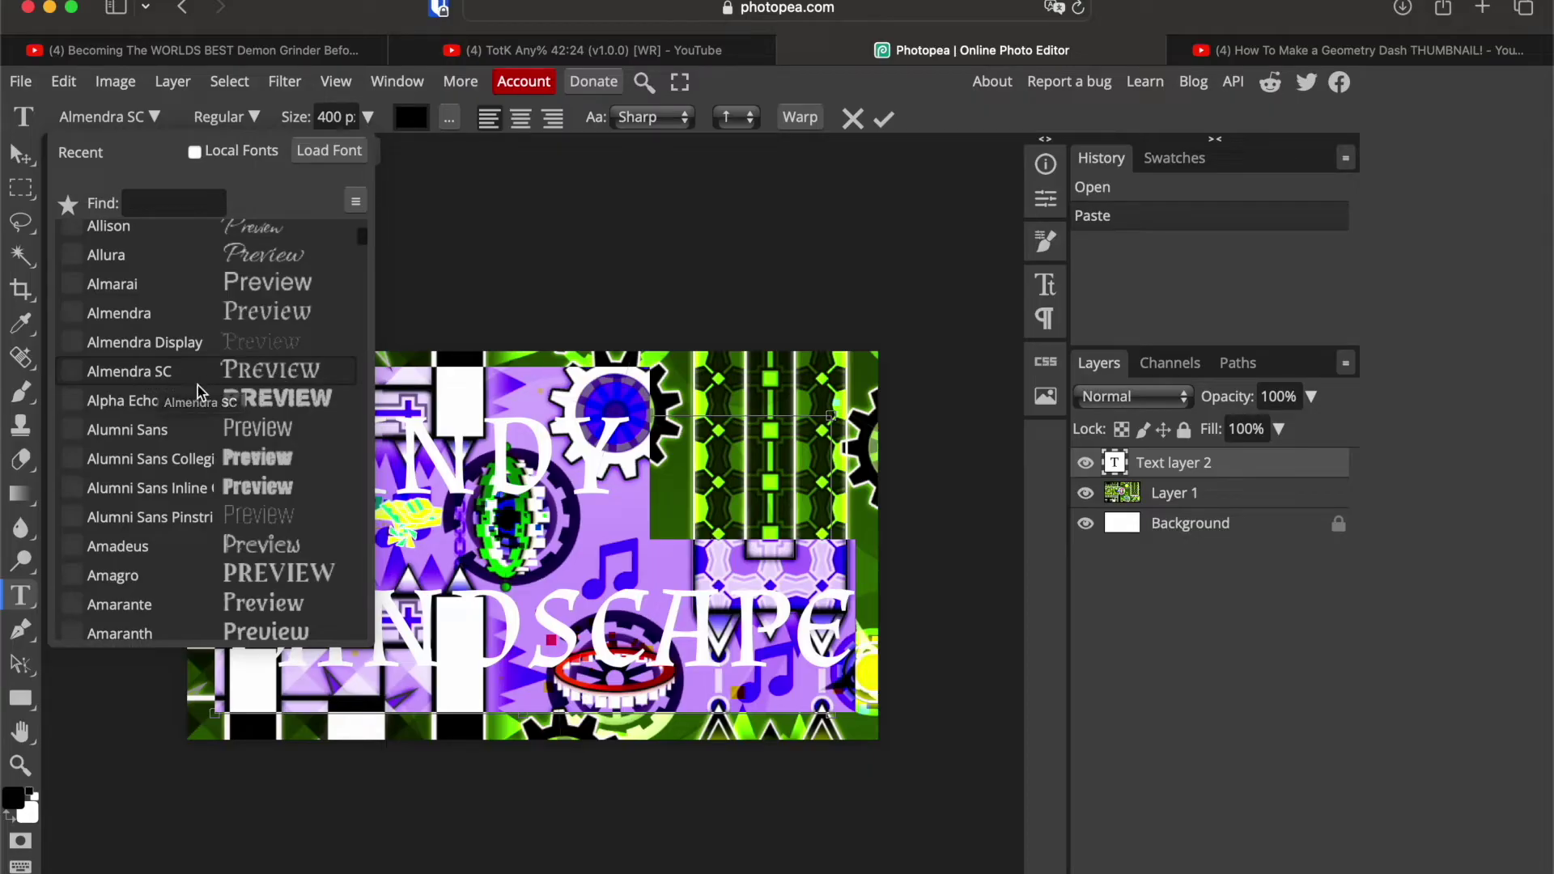
click(586, 185)
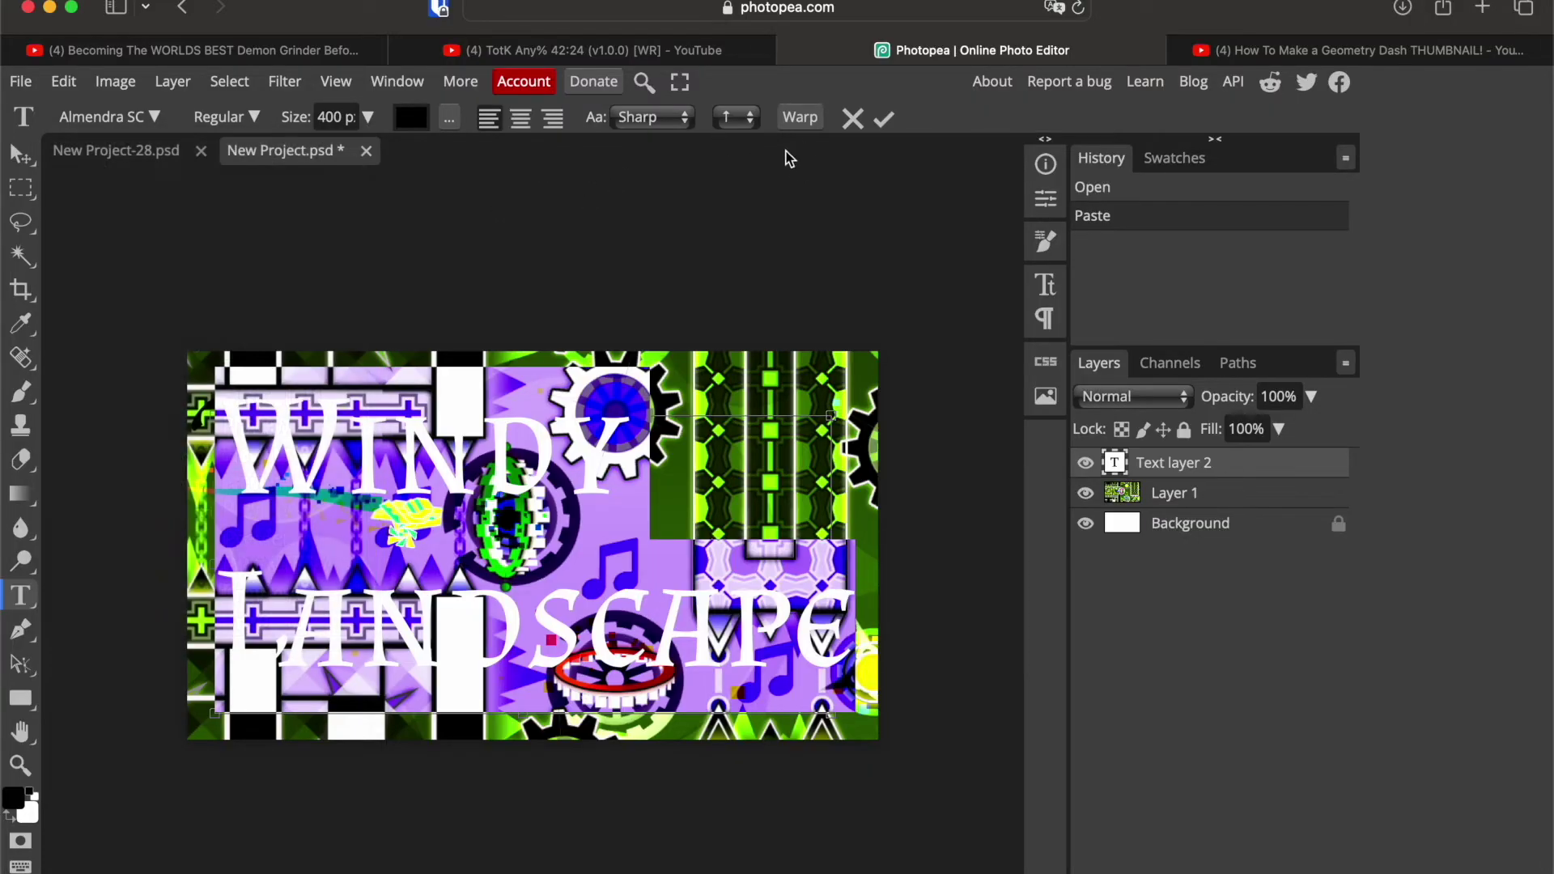
click(795, 122)
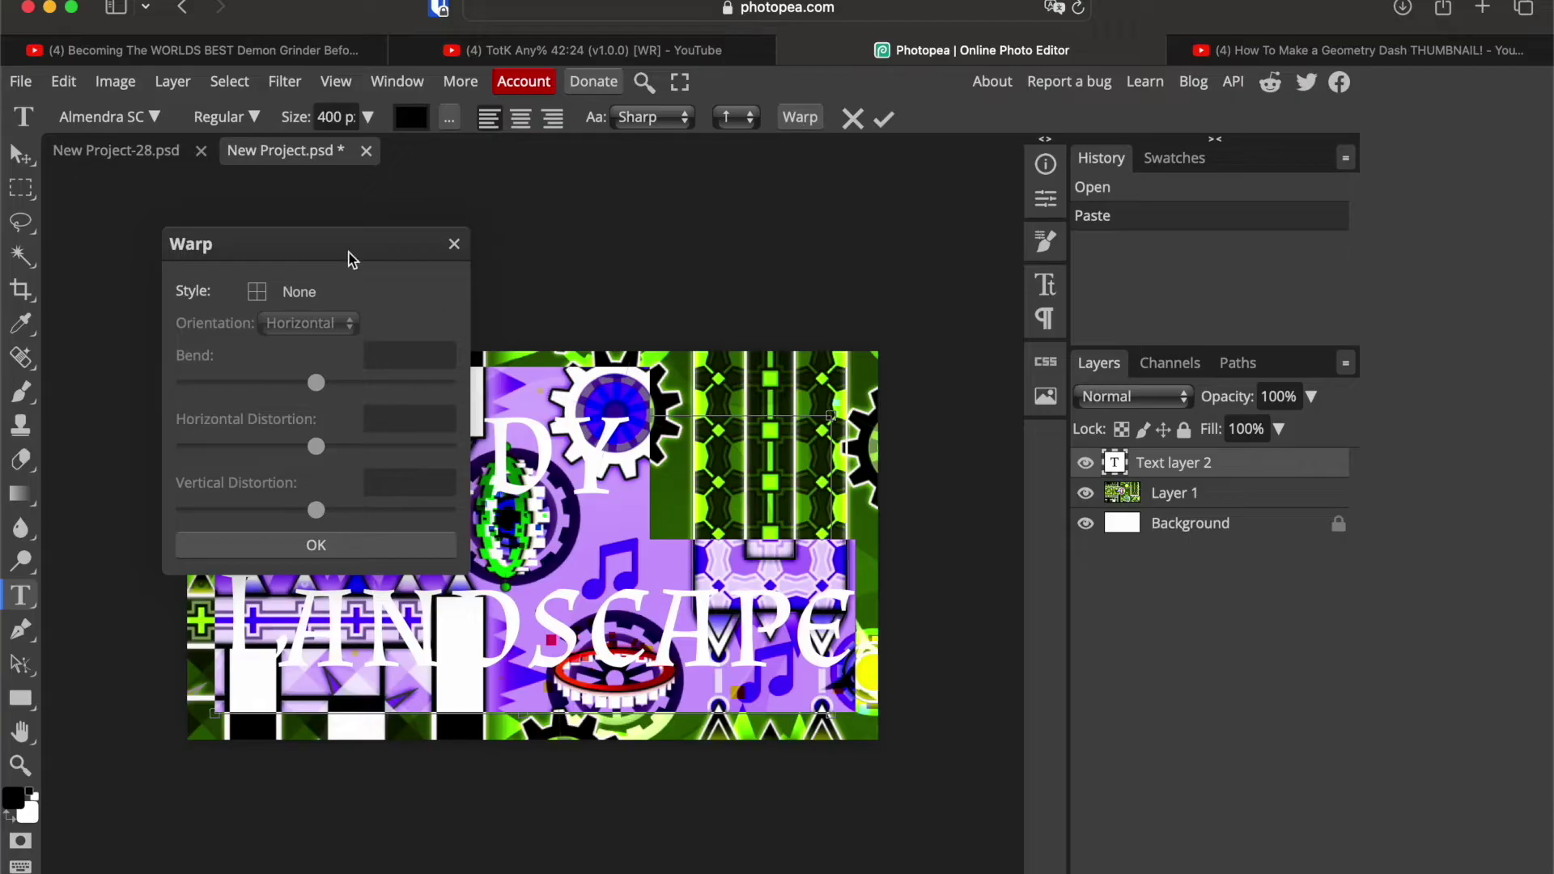
Step: Apply a Shell Lower warp to the title and nudge it slightly right
drag(347, 253, 788, 198)
click(784, 233)
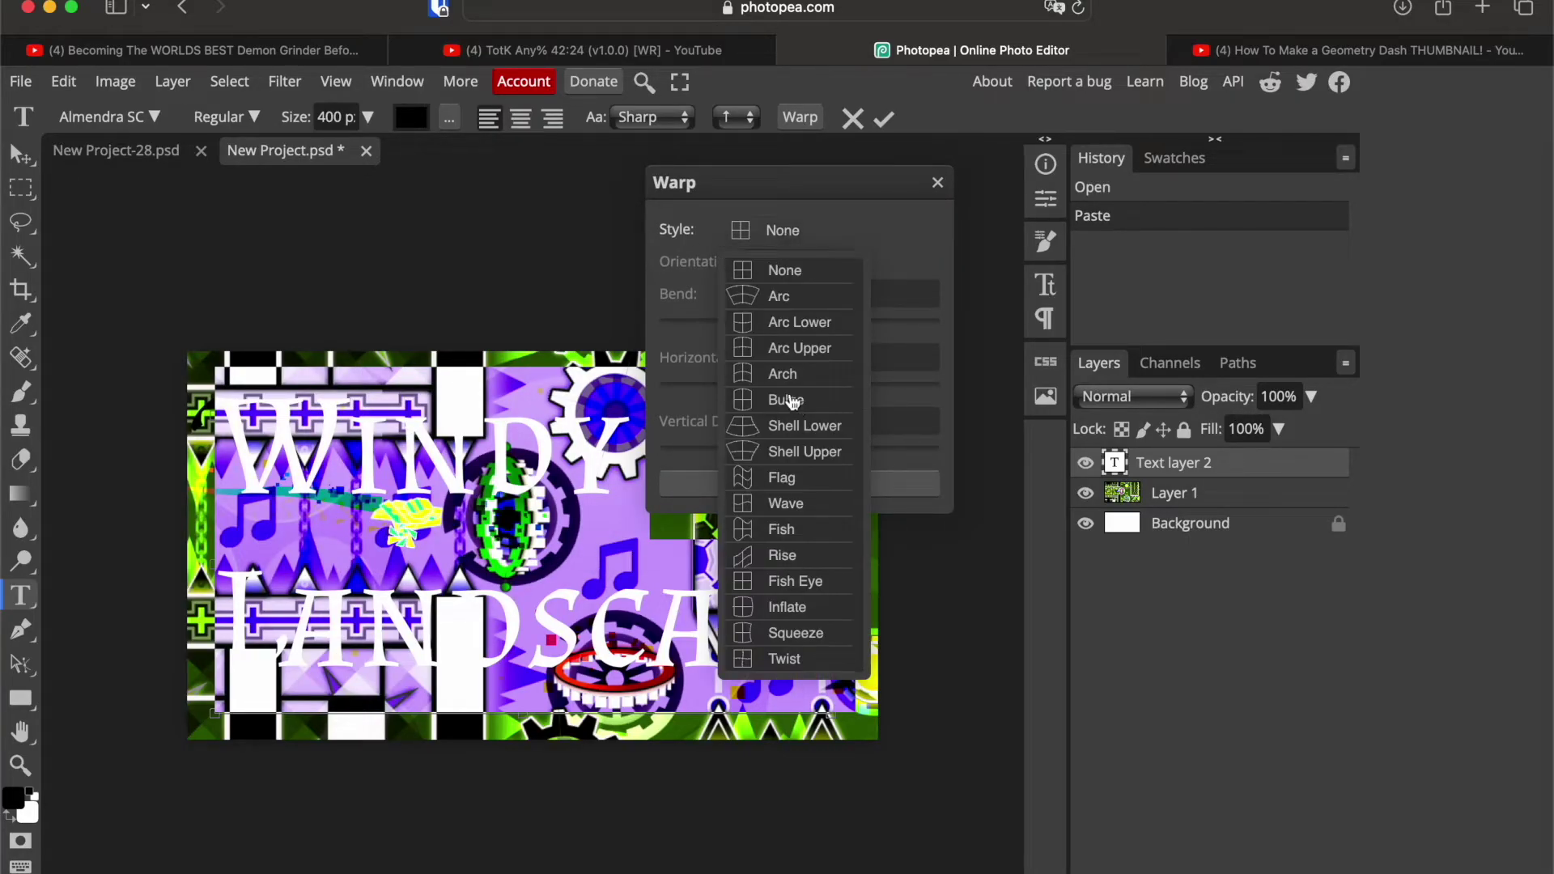
click(786, 425)
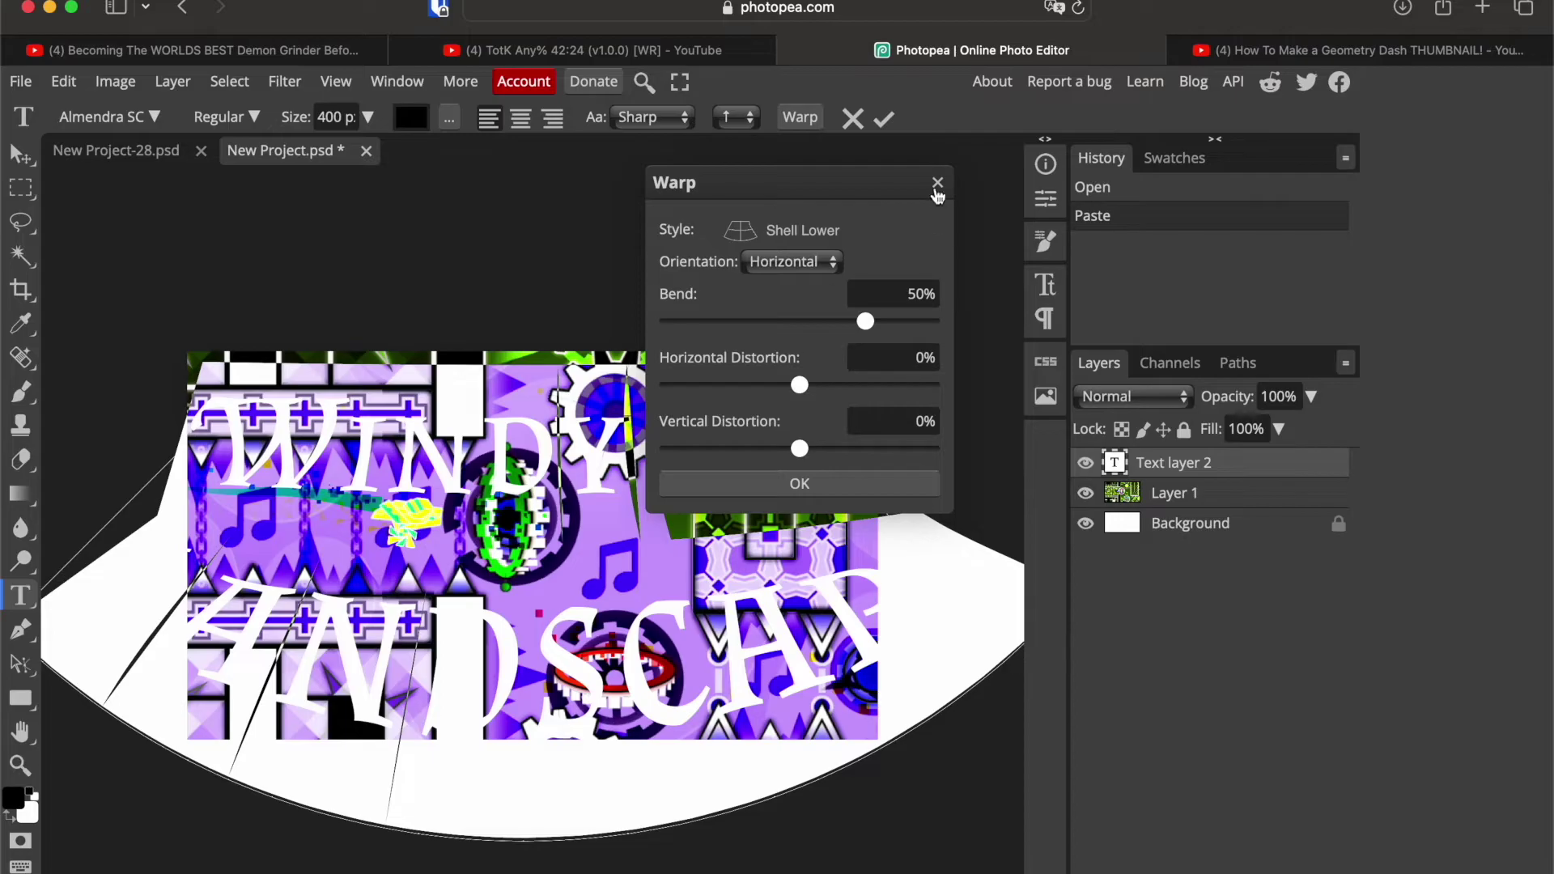
click(925, 484)
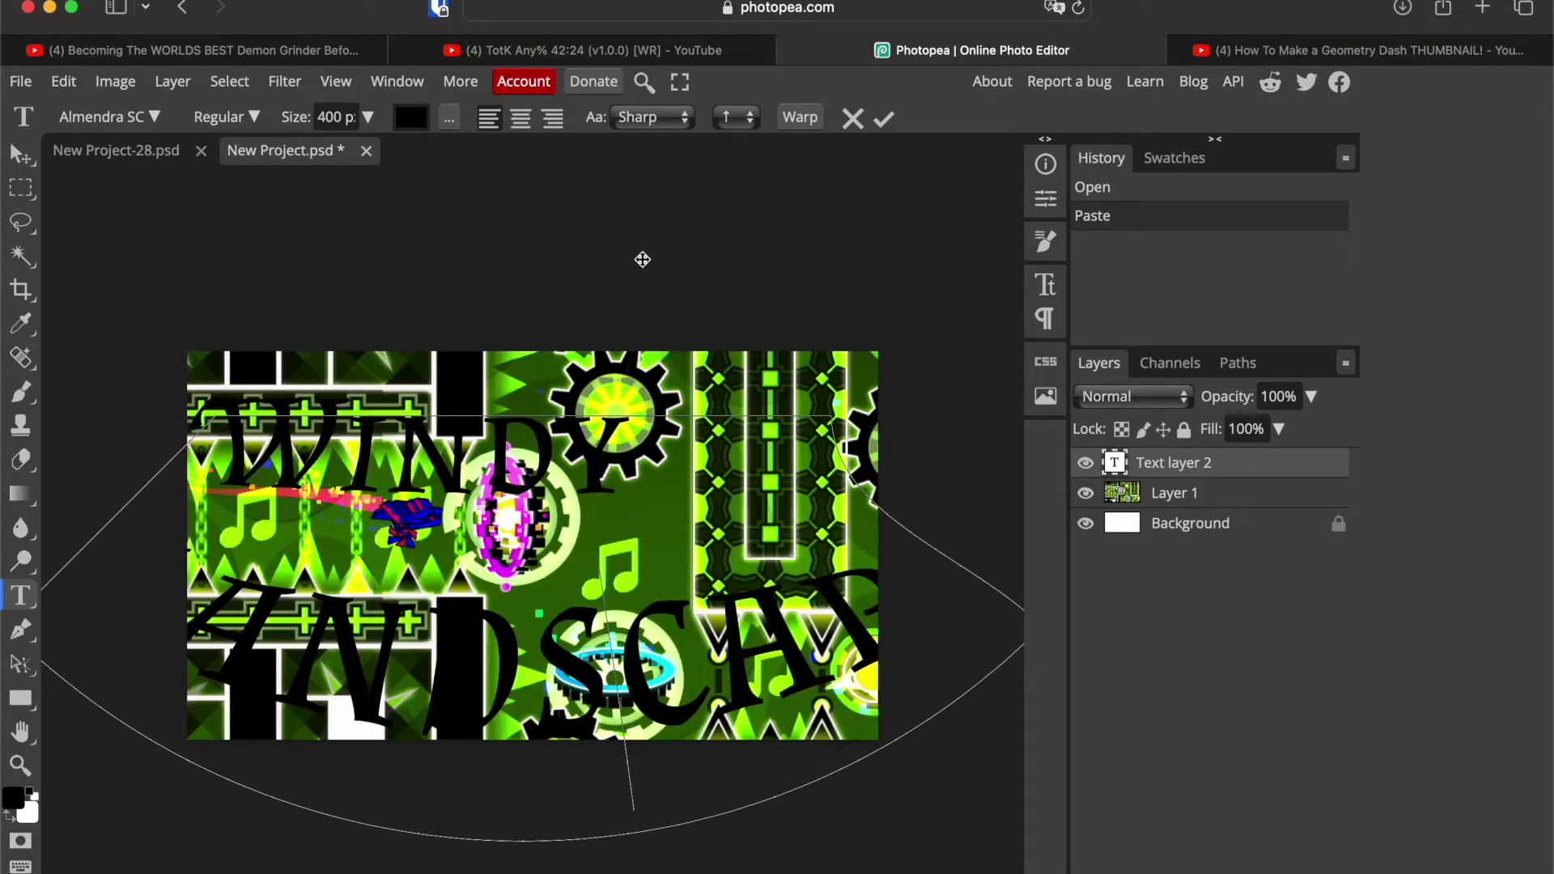
drag(562, 229, 537, 197)
Step: Reduce the warp bend to 13% and reselect the title text for resizing
click(800, 116)
drag(870, 321, 818, 326)
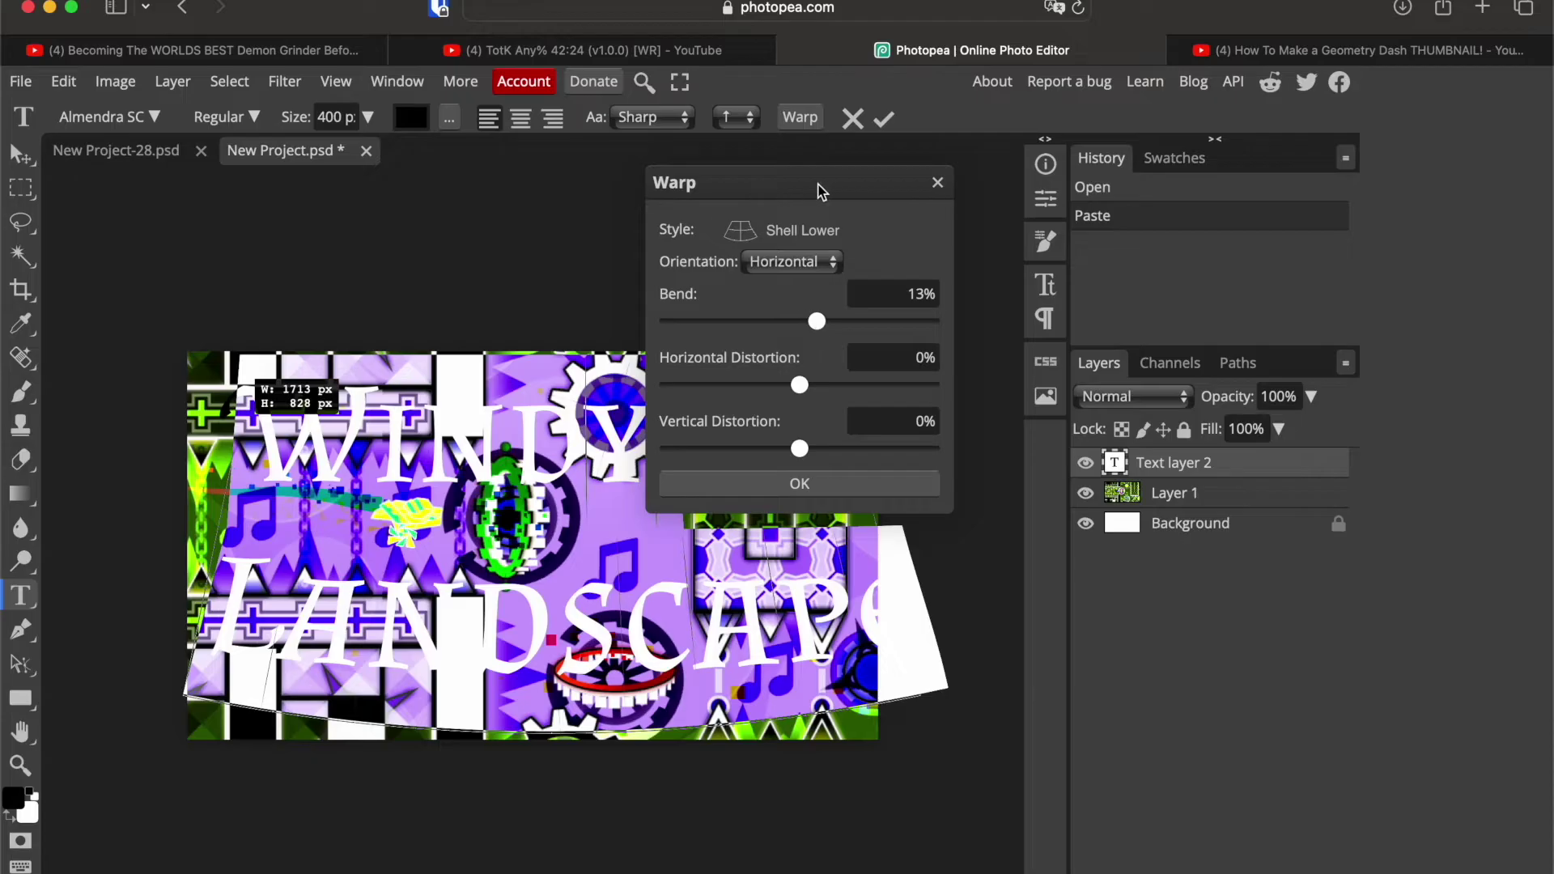
click(724, 484)
drag(246, 460, 834, 609)
click(340, 114)
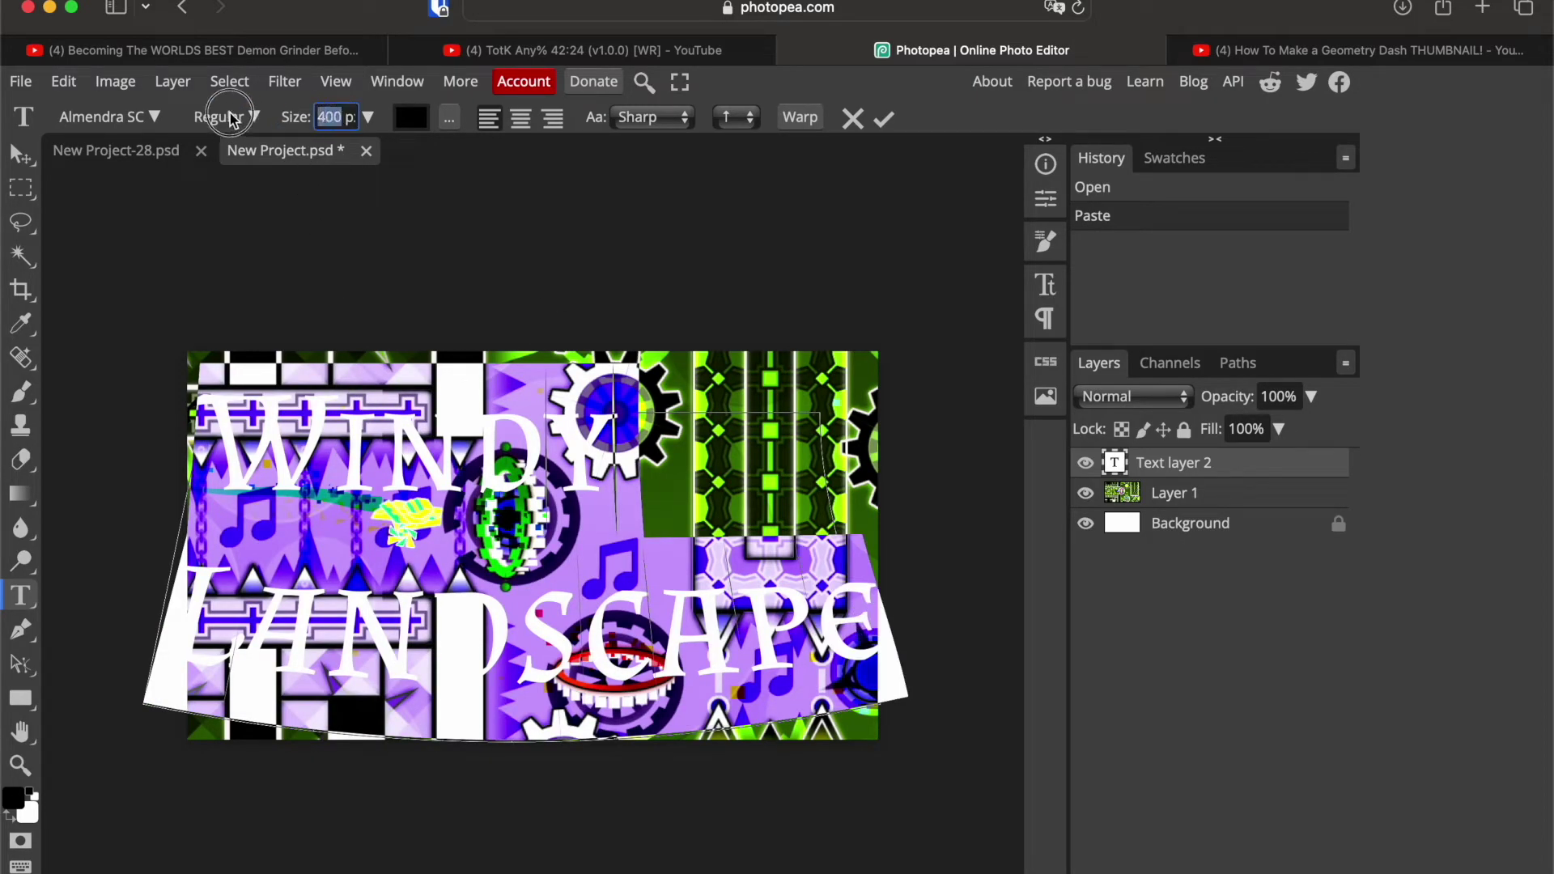
Step: Set the title to 350 px, right-align it, and shift it slightly left
key(BackSpace)
key(BackSpace)
key(BackSpace)
text(350)
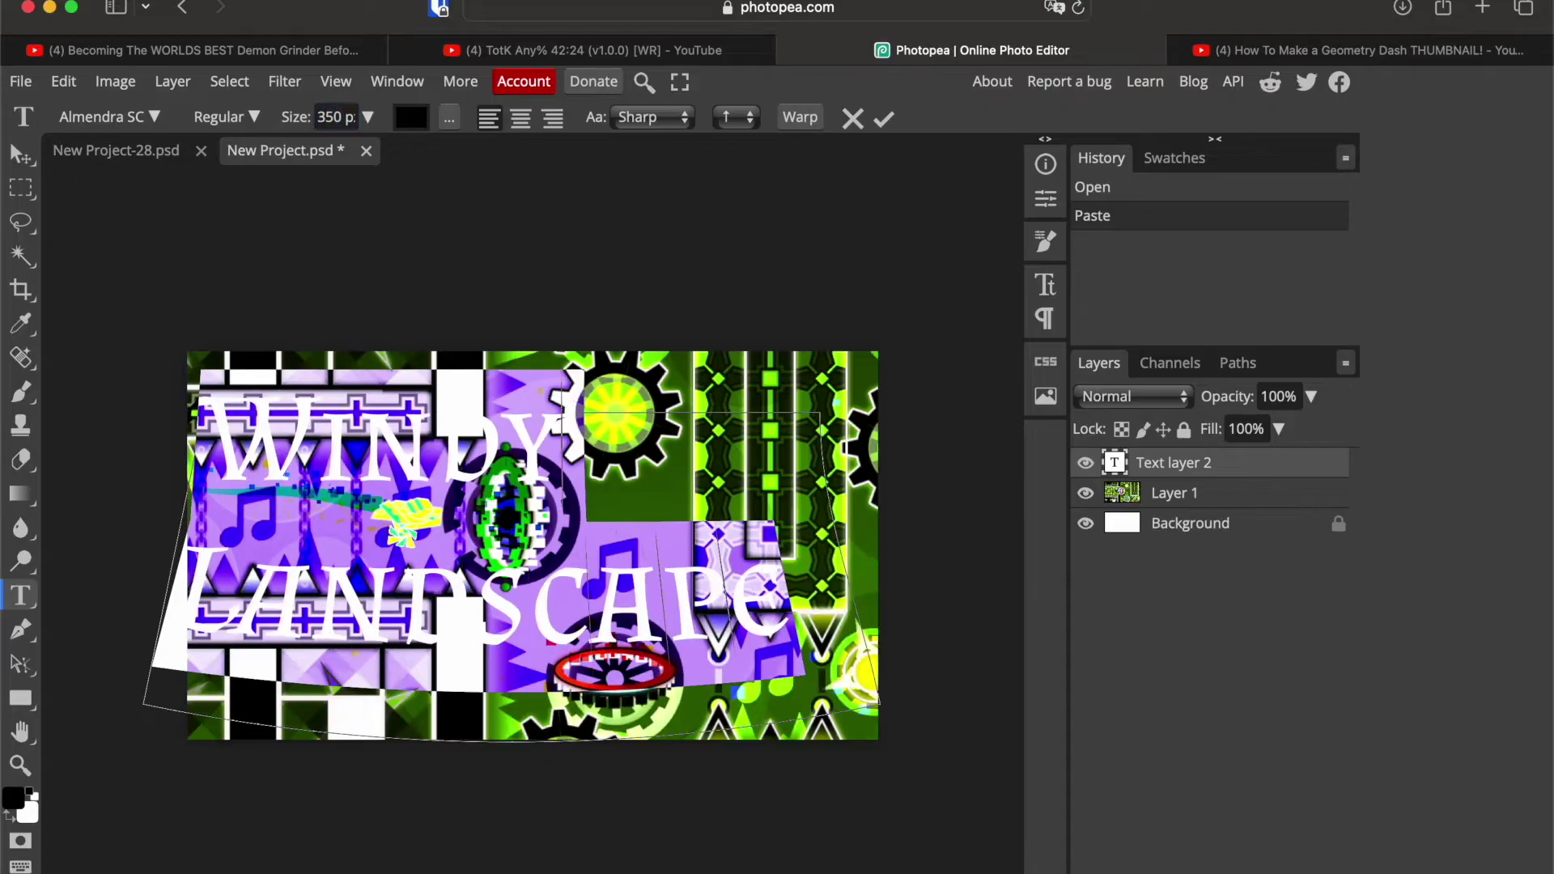
key(Return)
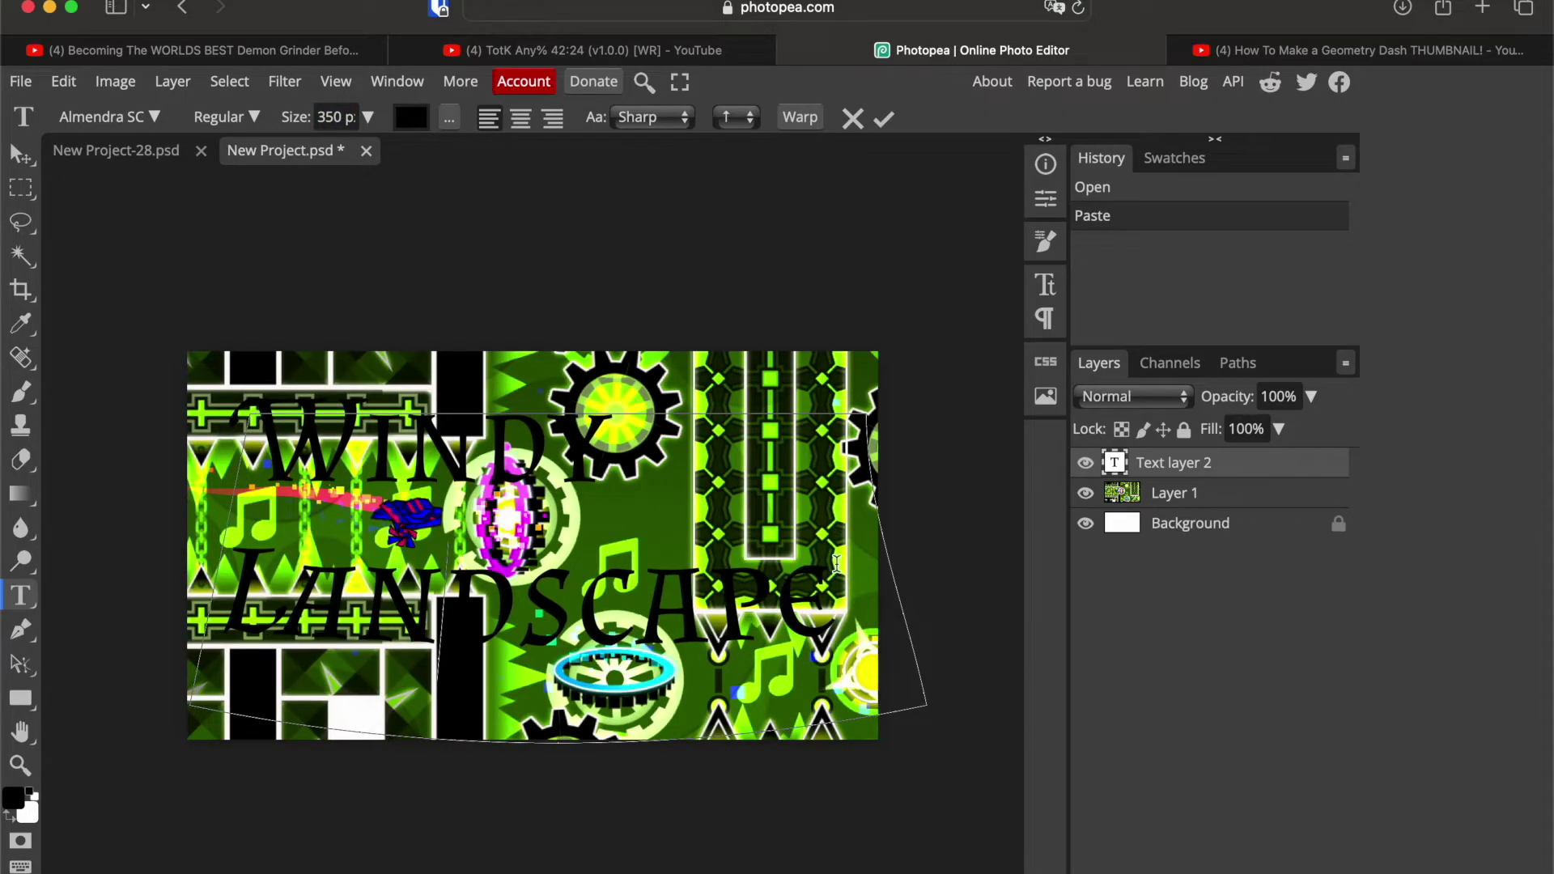
drag(837, 566, 206, 437)
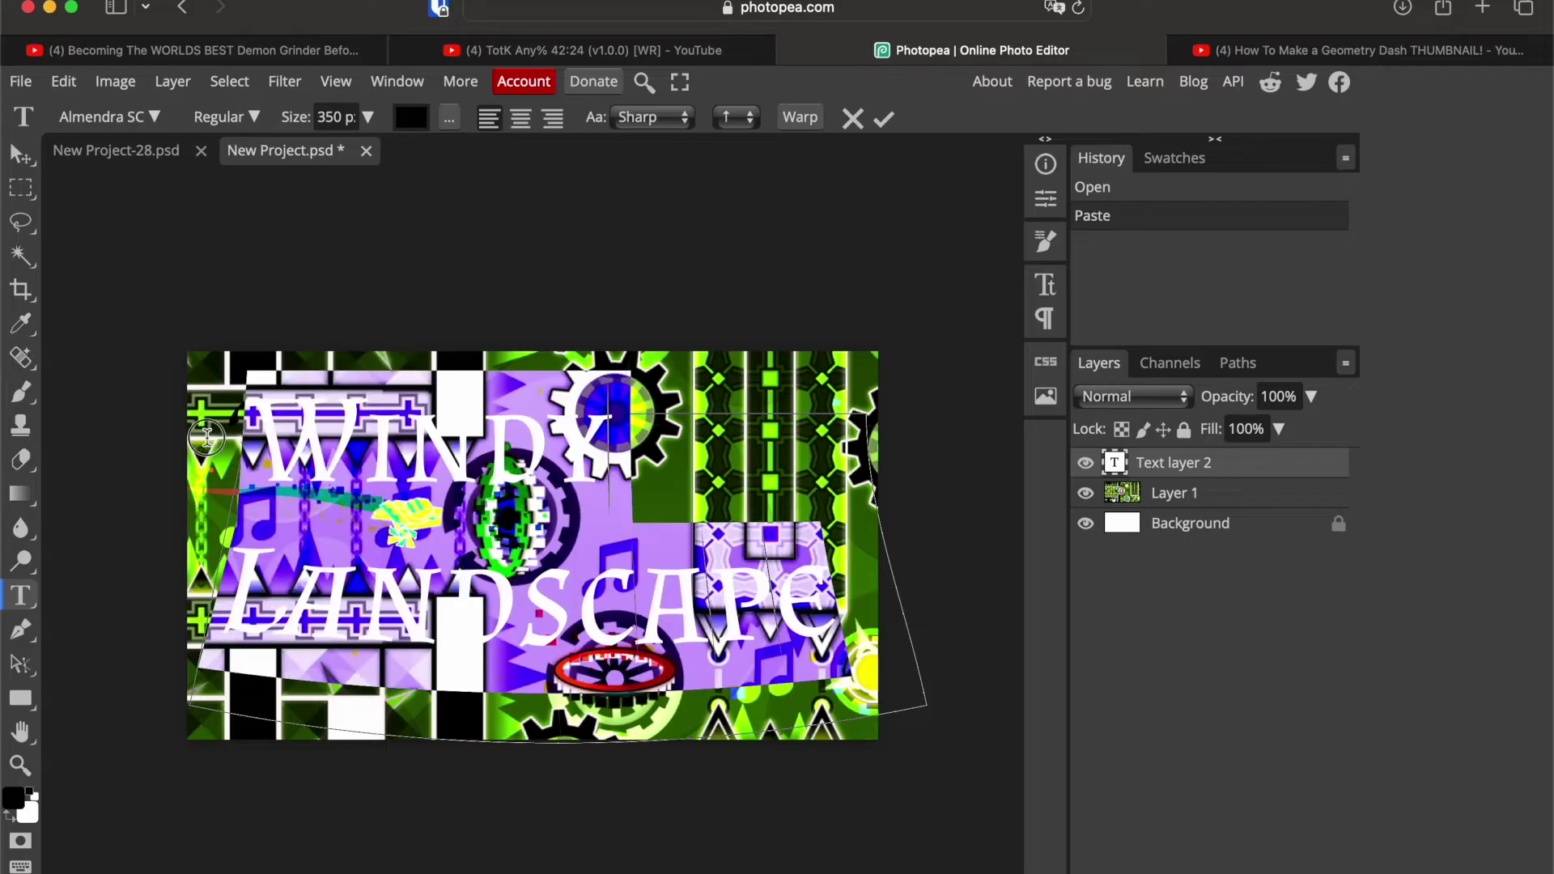
click(553, 117)
click(665, 619)
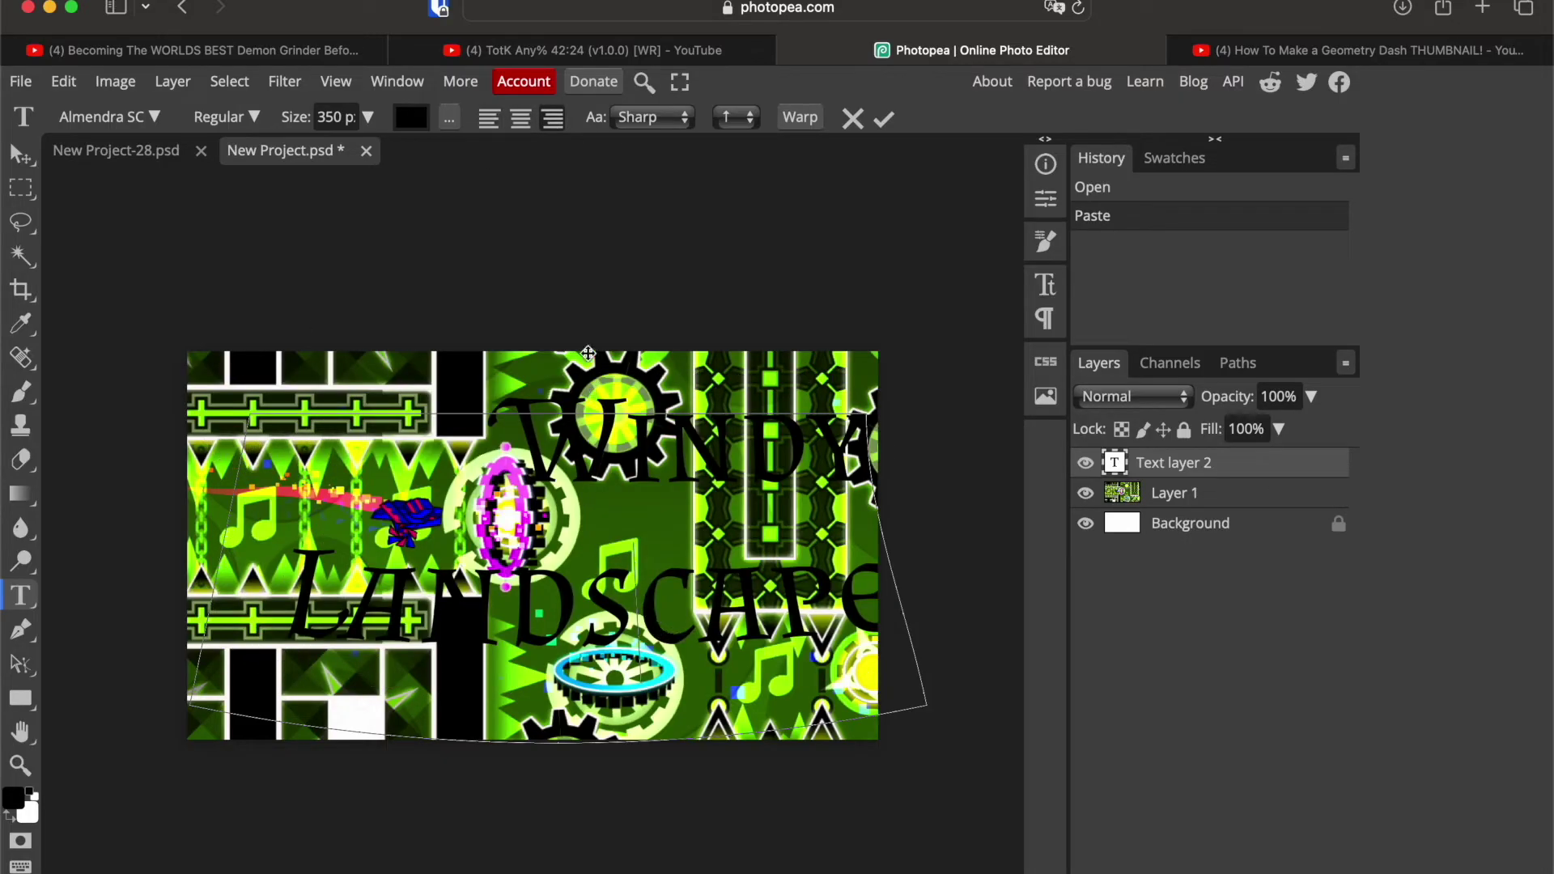
drag(572, 246, 527, 250)
Step: Raise the title's Shell Lower bend to 25% and confirm the warp
drag(409, 452, 878, 624)
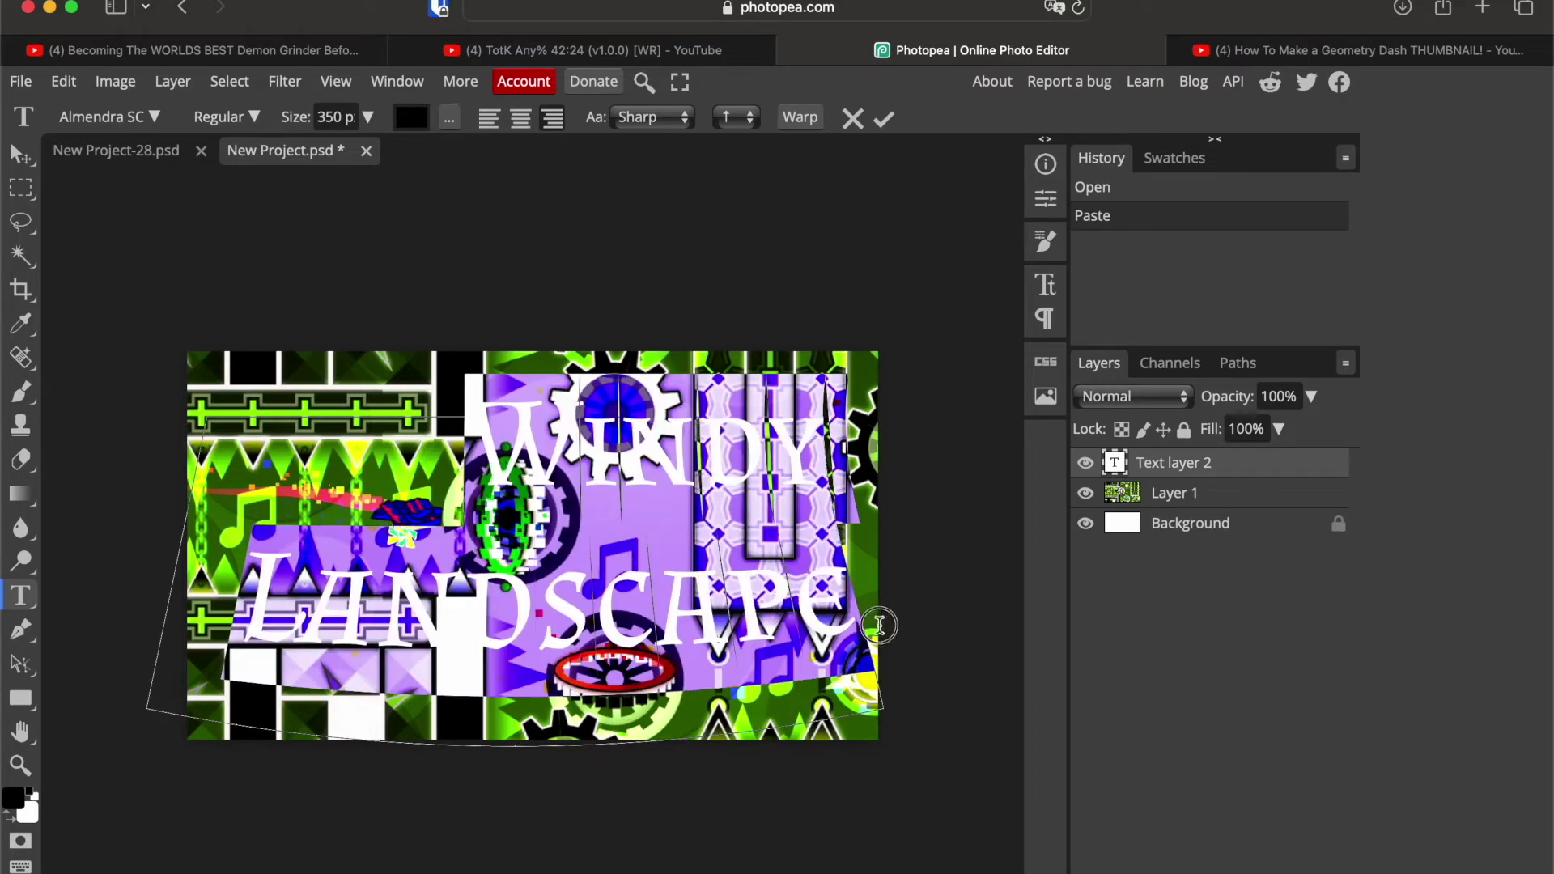
click(798, 117)
drag(817, 321, 828, 320)
double_click(920, 294)
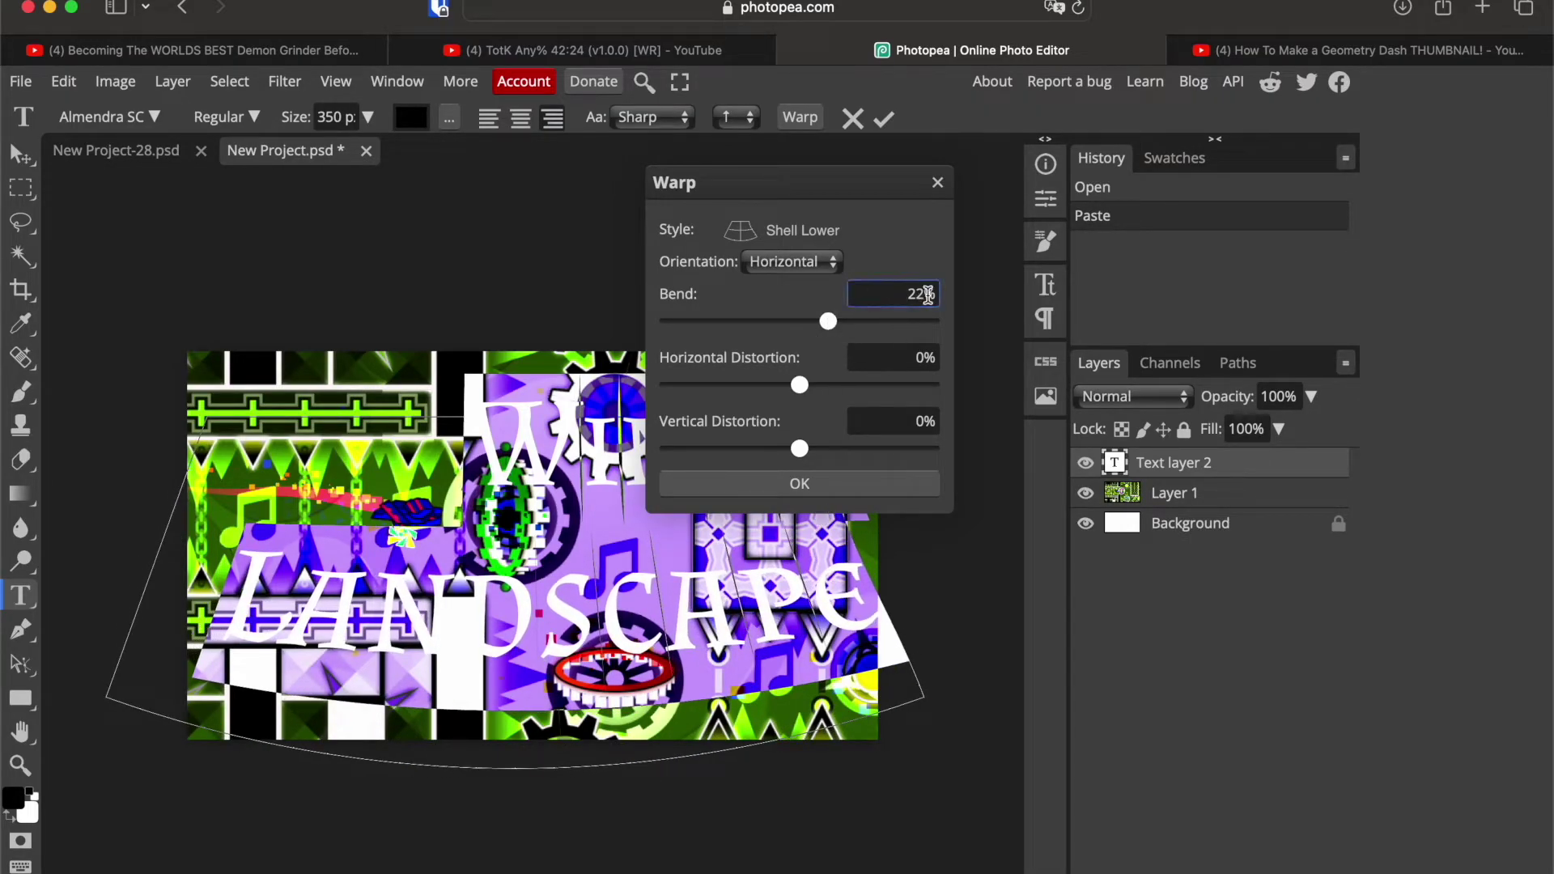
text(25)
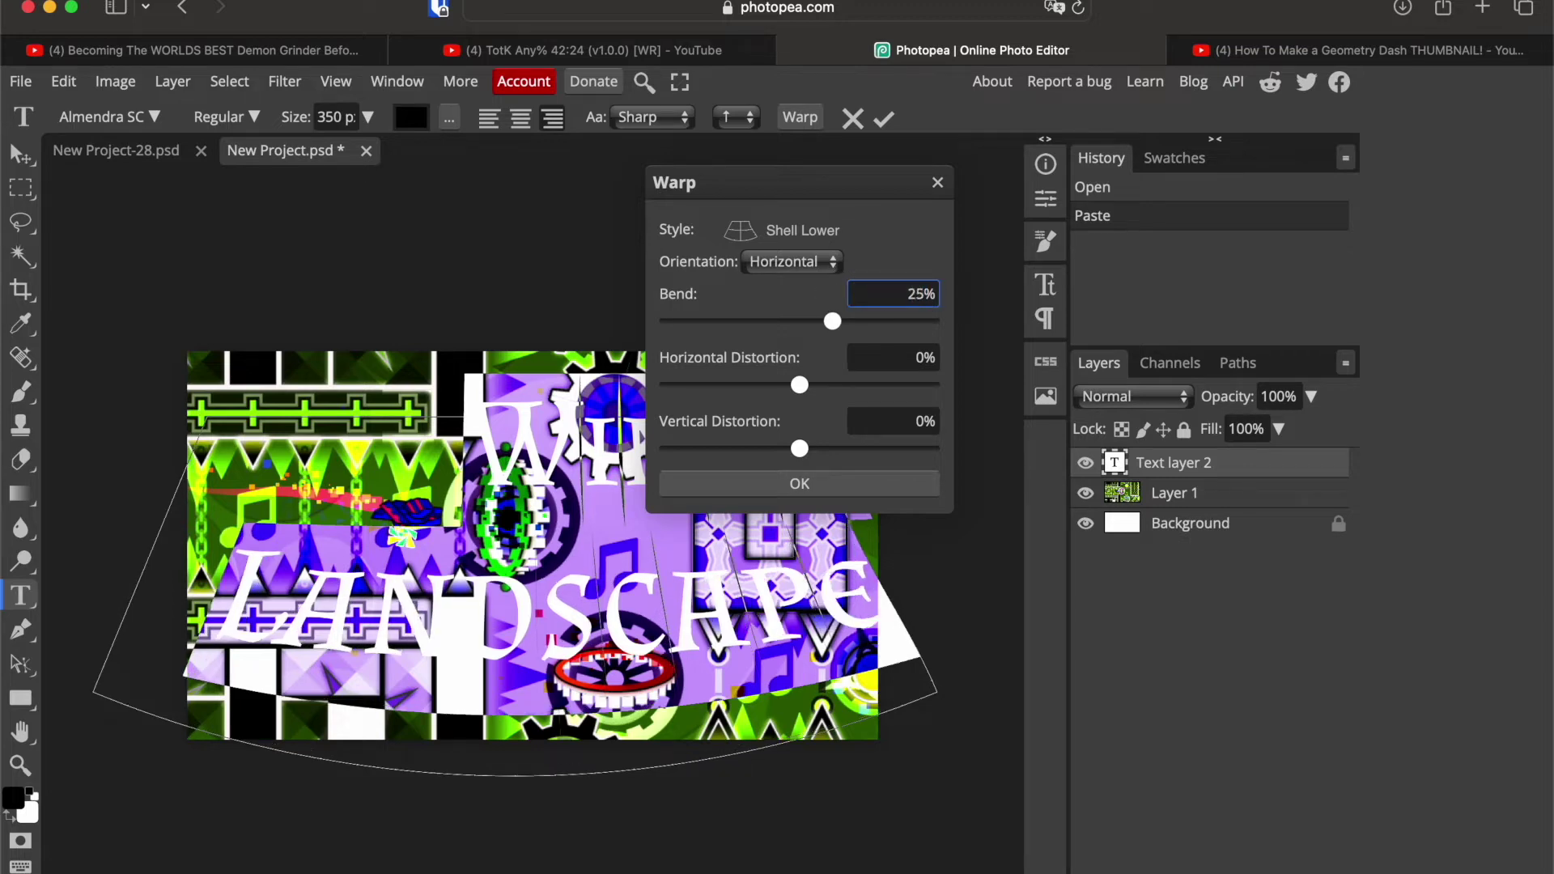
click(897, 486)
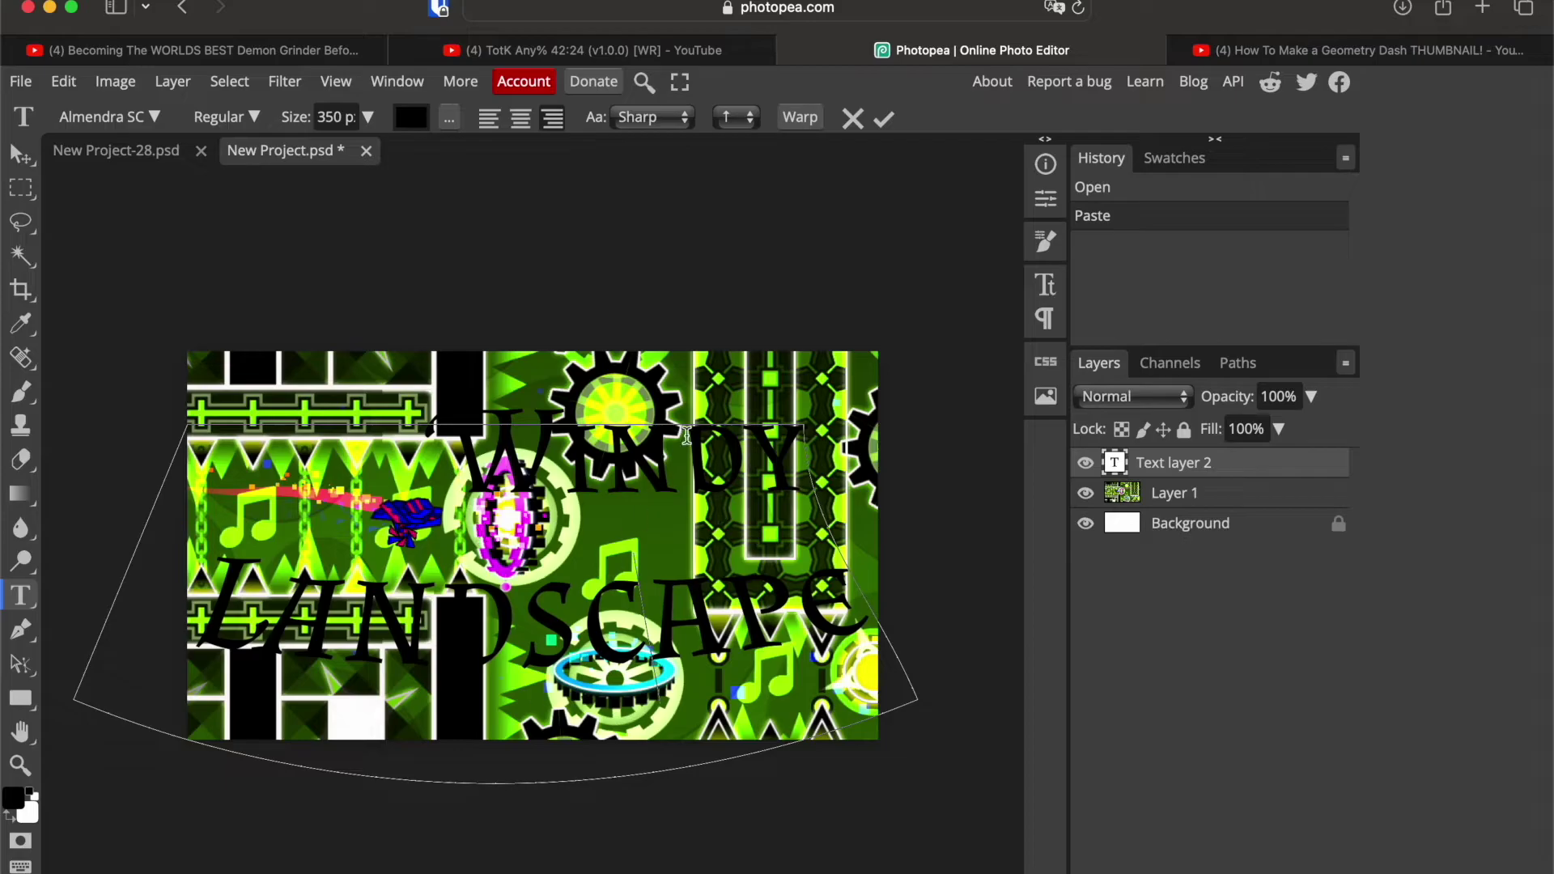
click(800, 119)
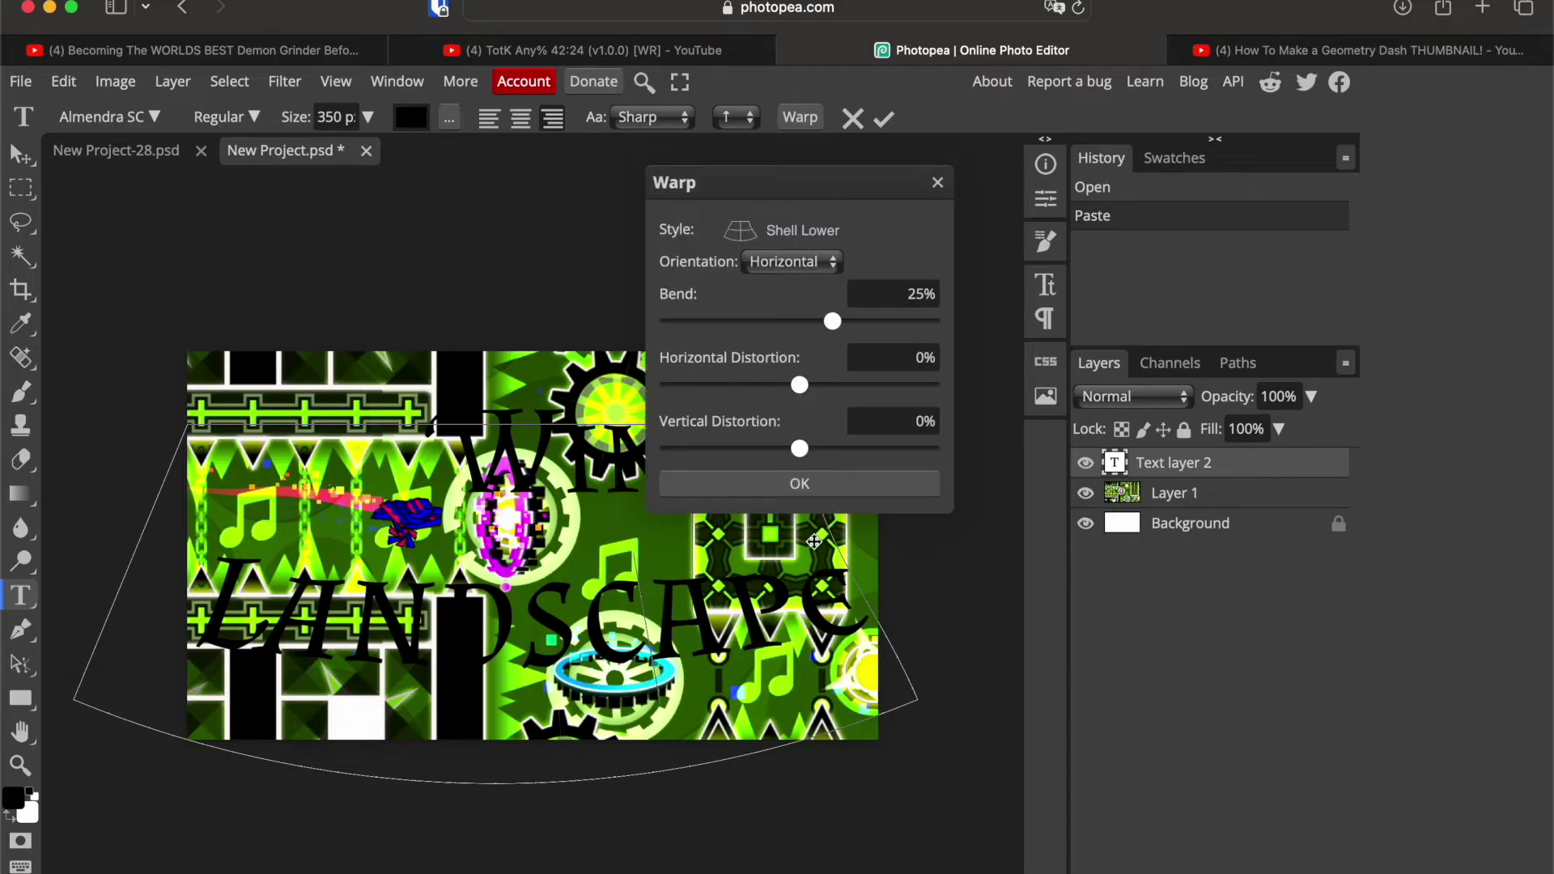
click(844, 484)
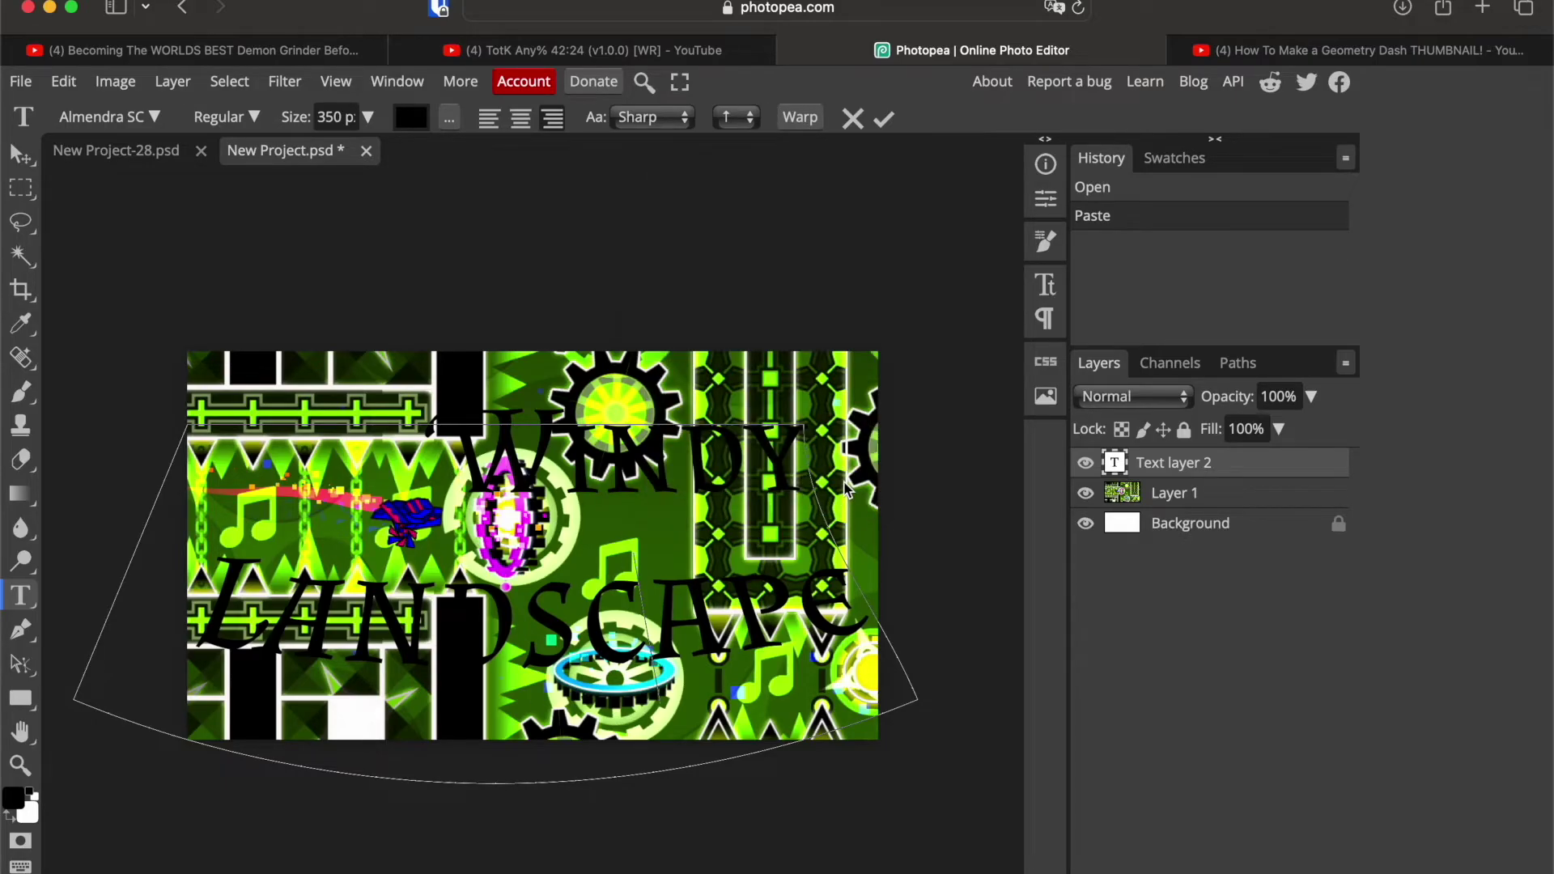
Step: Duplicate the screenshot above the title layer, hide the Background, and invert the copy
click(1165, 496)
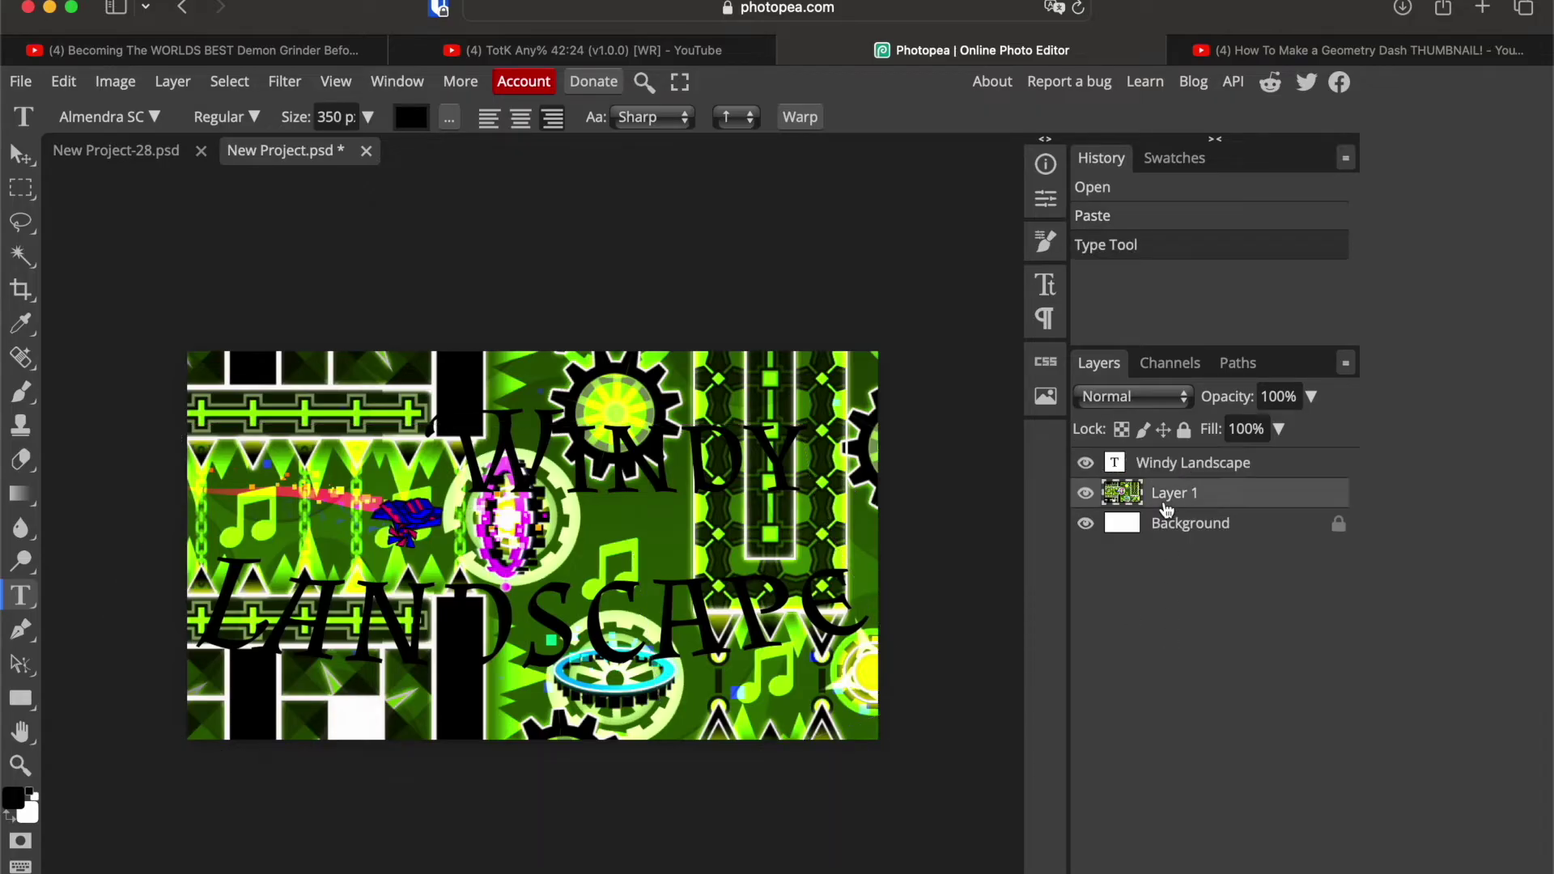
right_click(1163, 496)
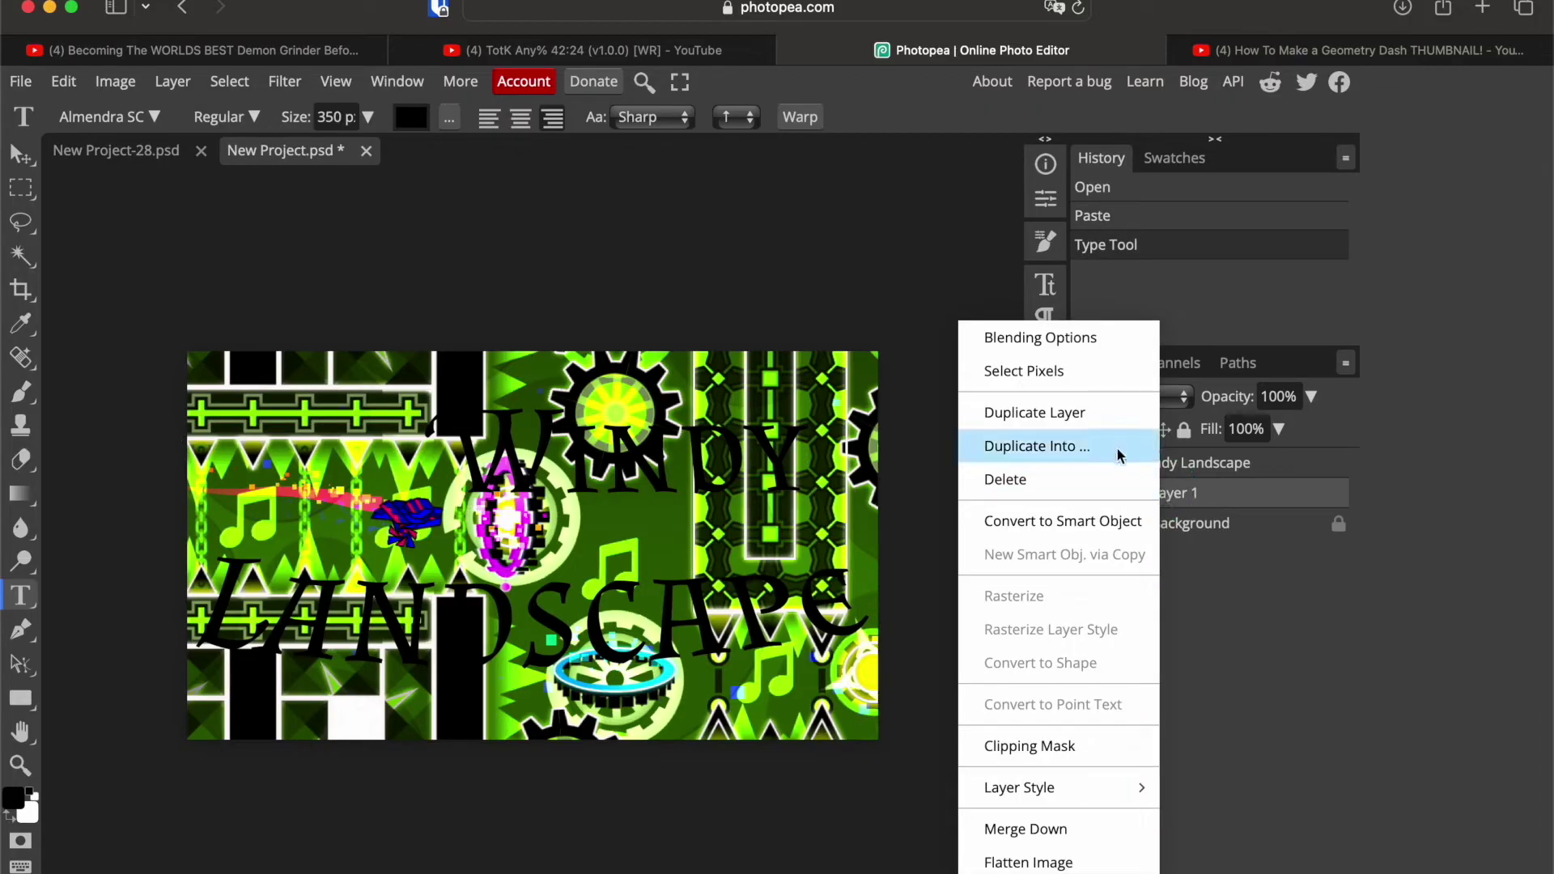
click(1061, 417)
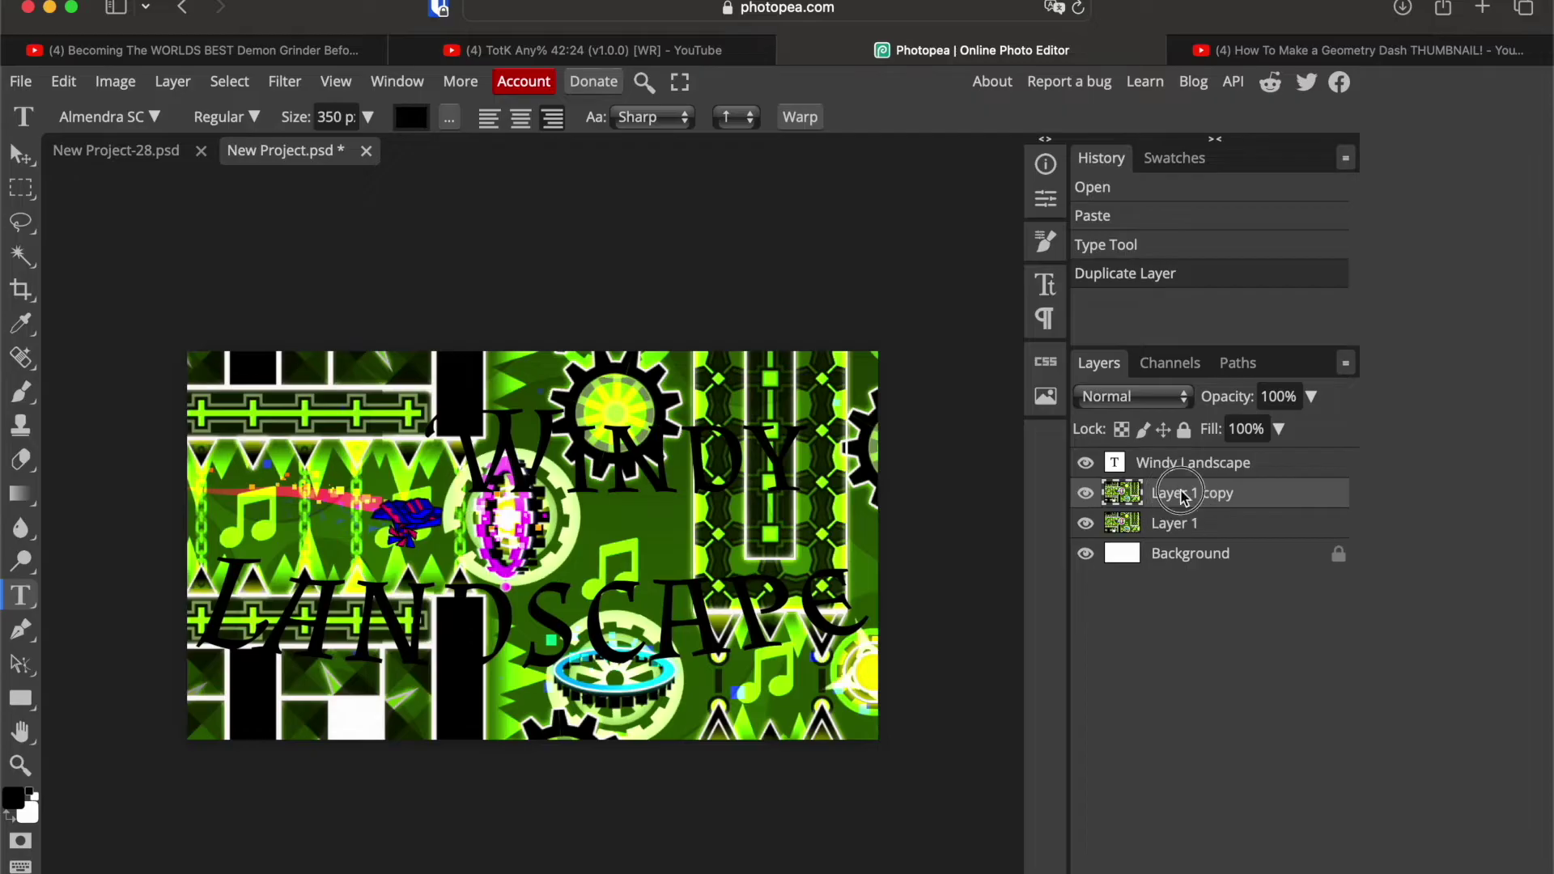
drag(1173, 495, 1184, 463)
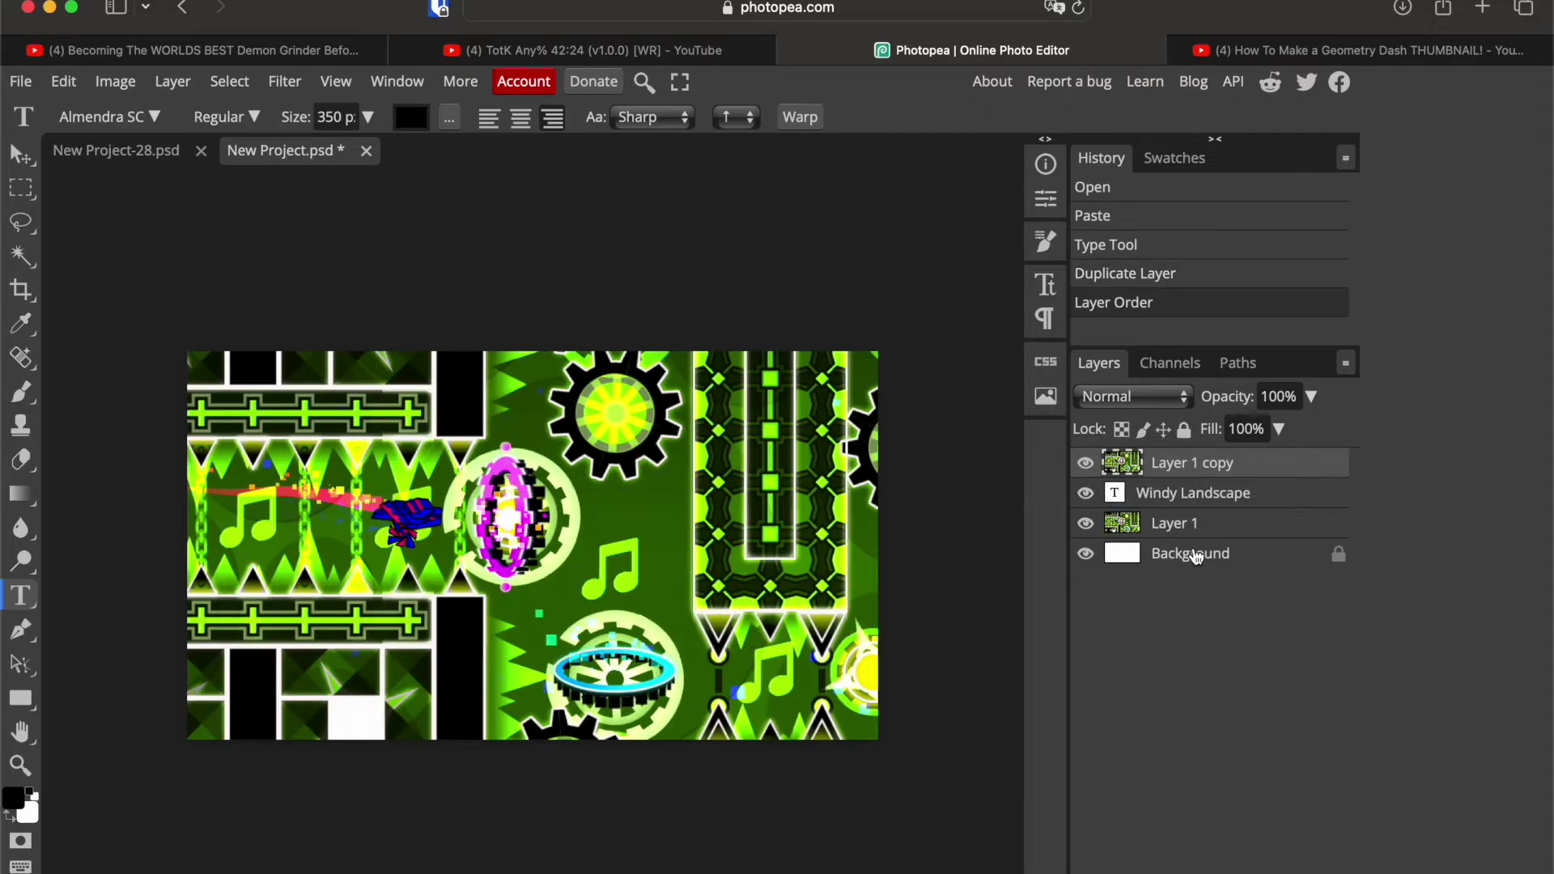
click(1086, 556)
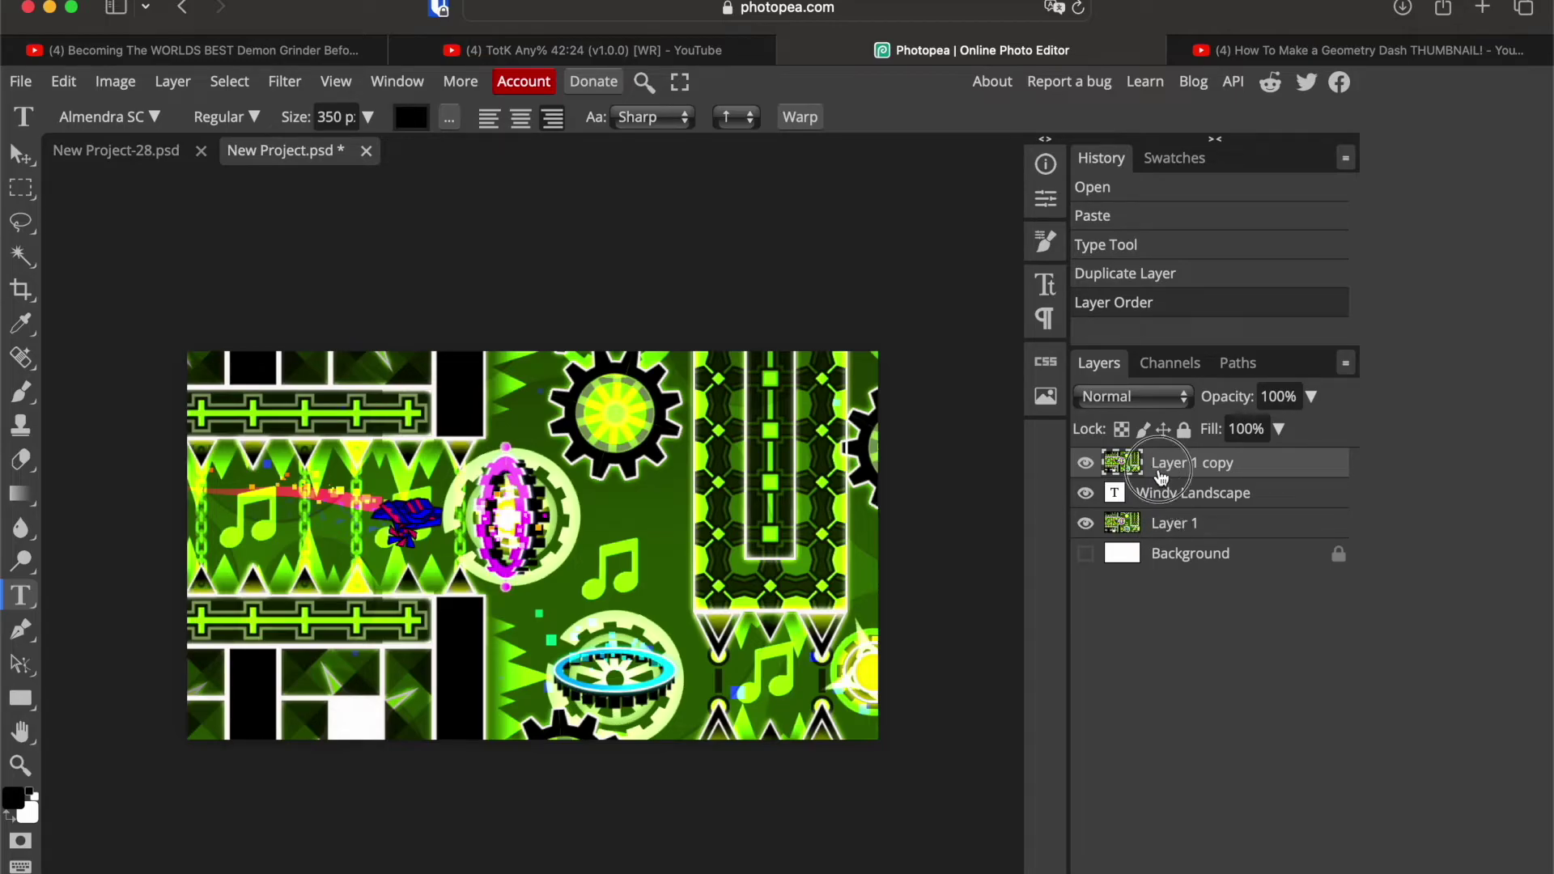
mouse_move(1161, 477)
mouse_down()
mouse_move(1165, 504)
mouse_move(1167, 465)
mouse_up()
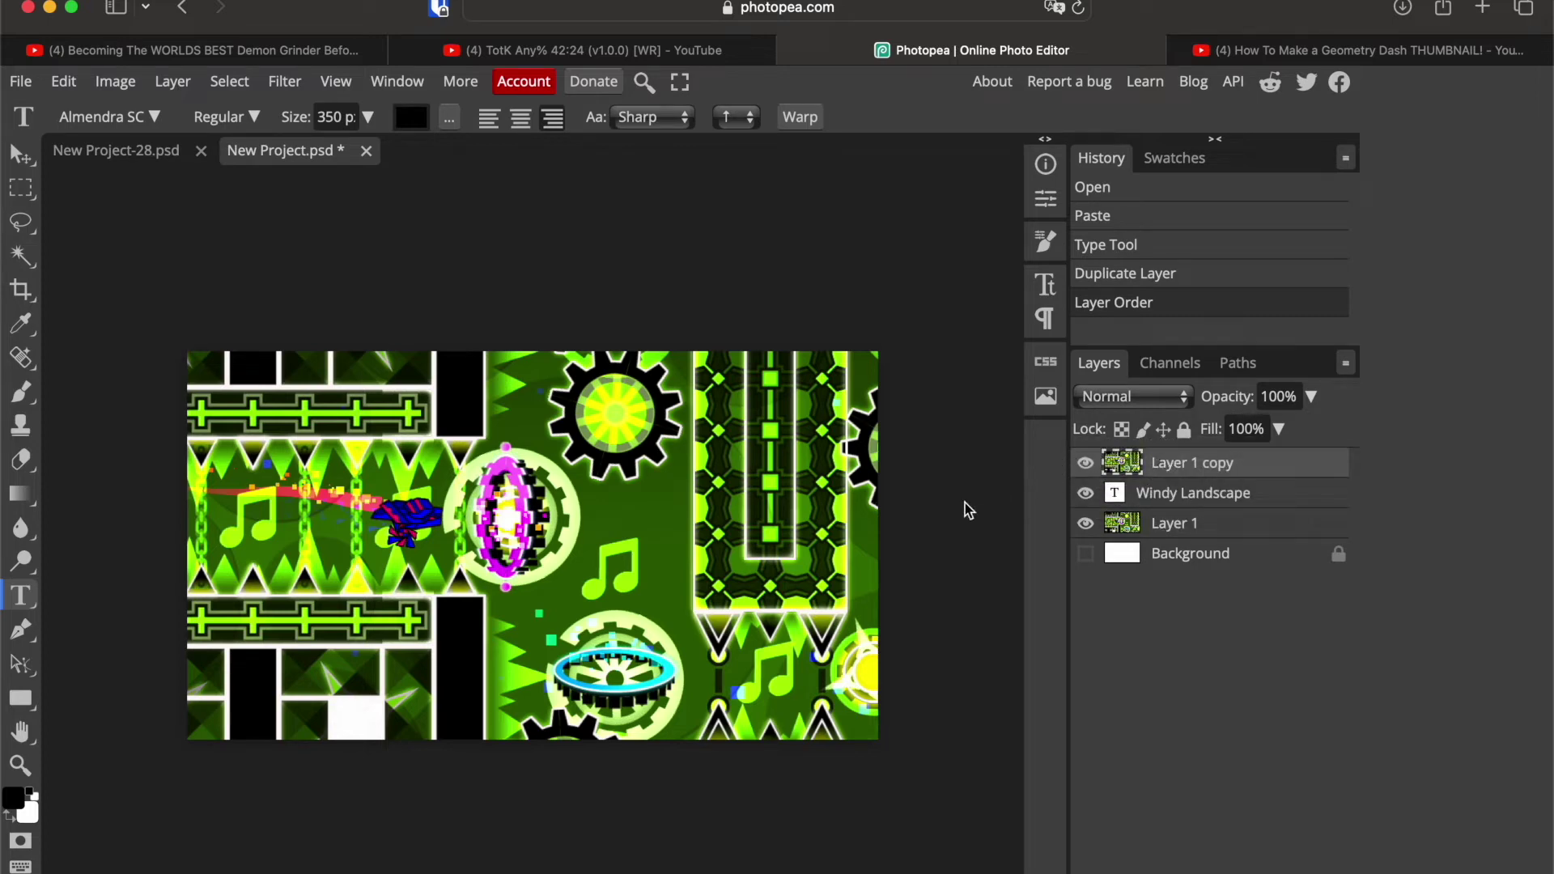
key(super+i)
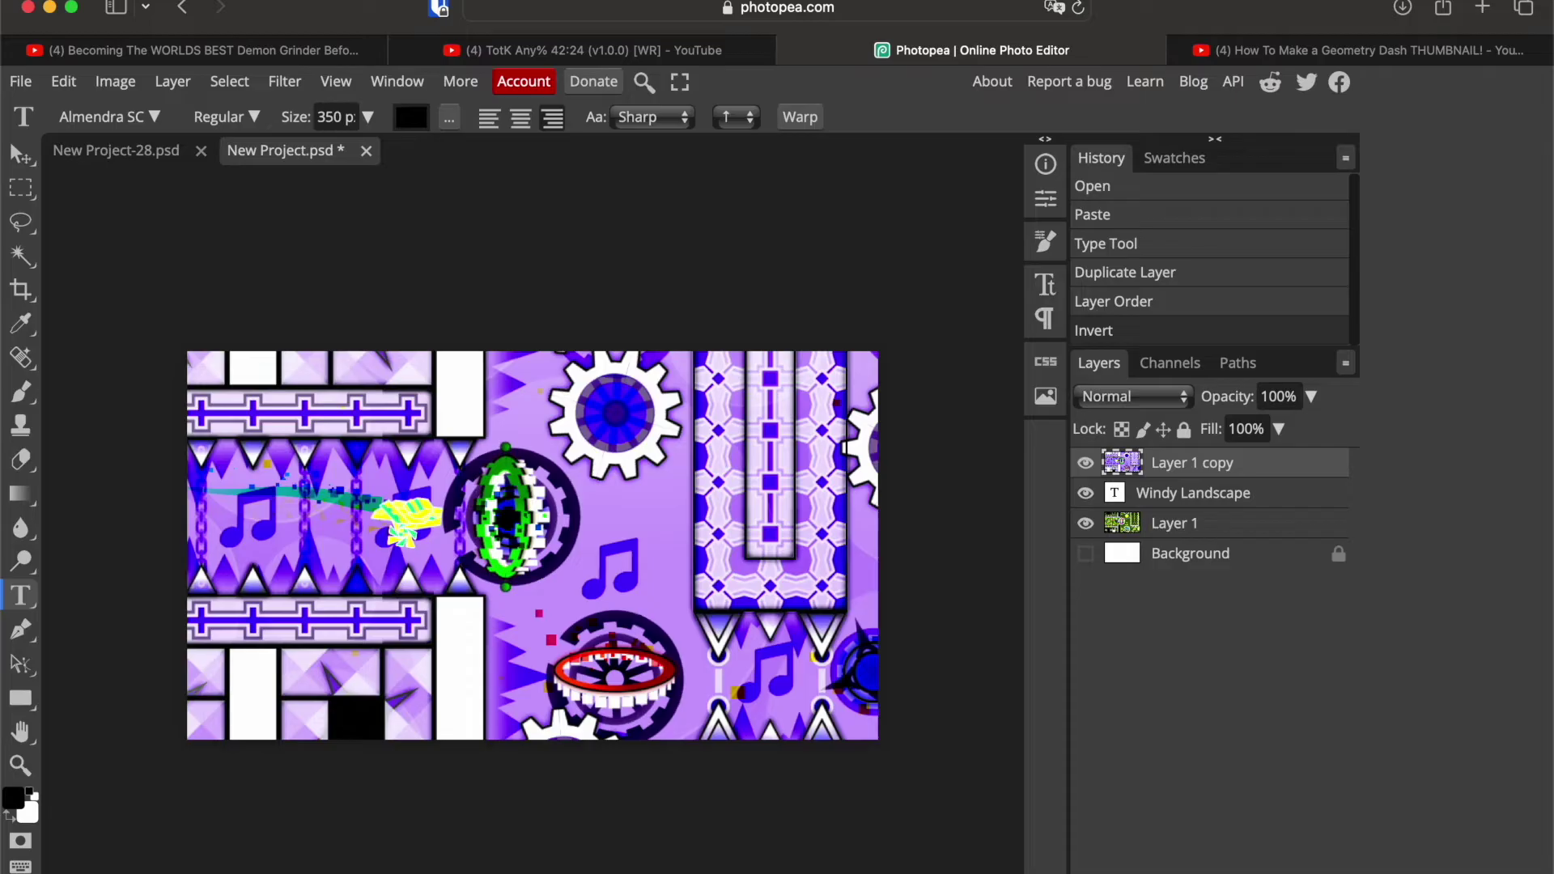
Step: Desaturate the inverted copy to grayscale with Hue/Saturation at −100 saturation
key(super+u)
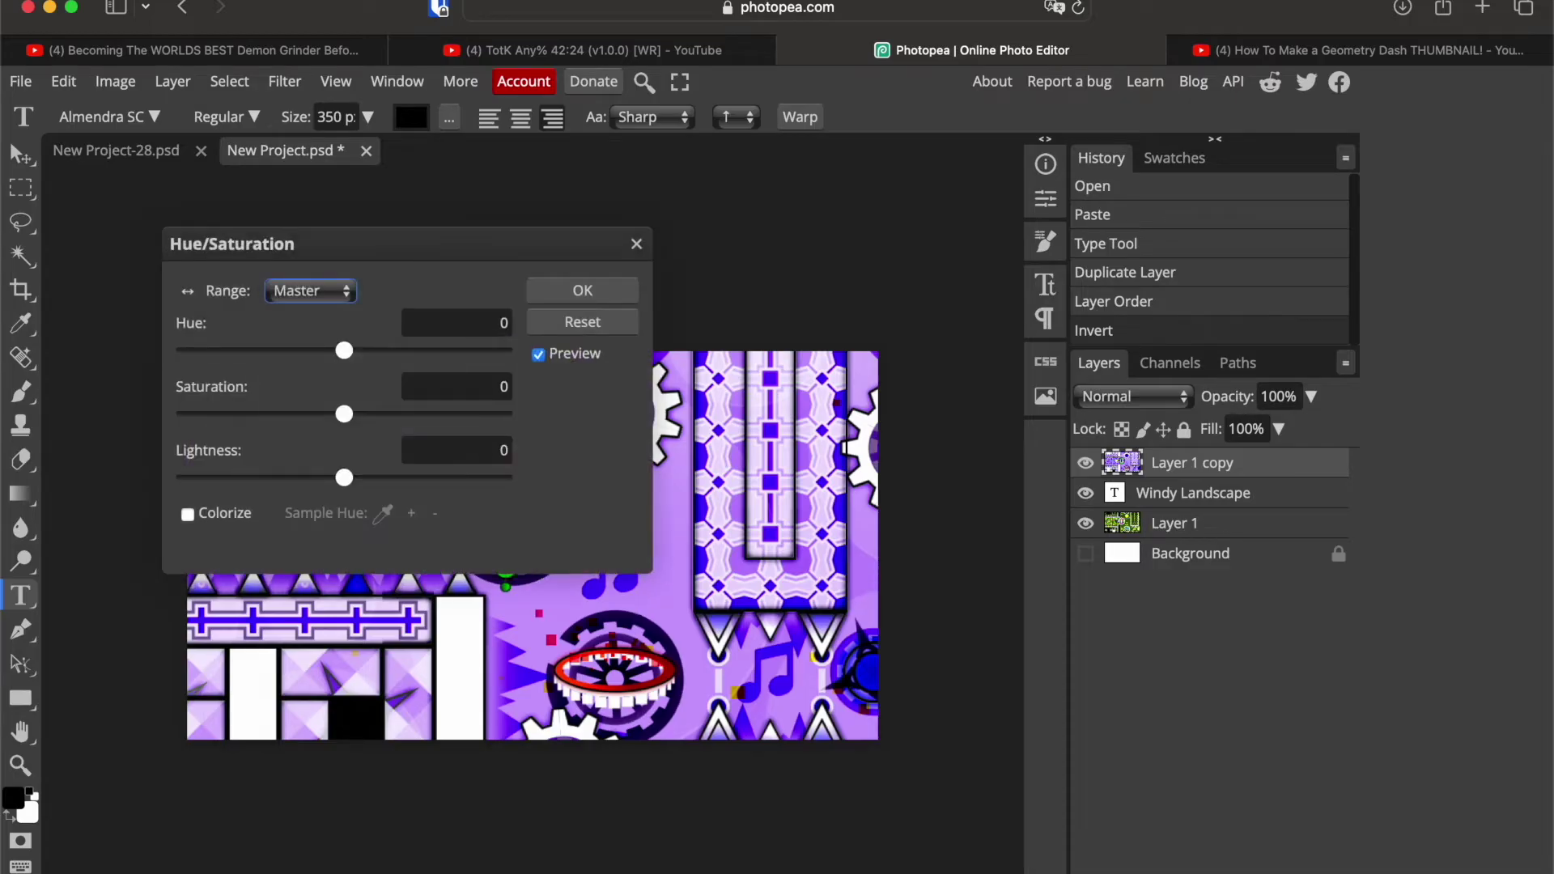
click(1130, 275)
drag(344, 413, 98, 415)
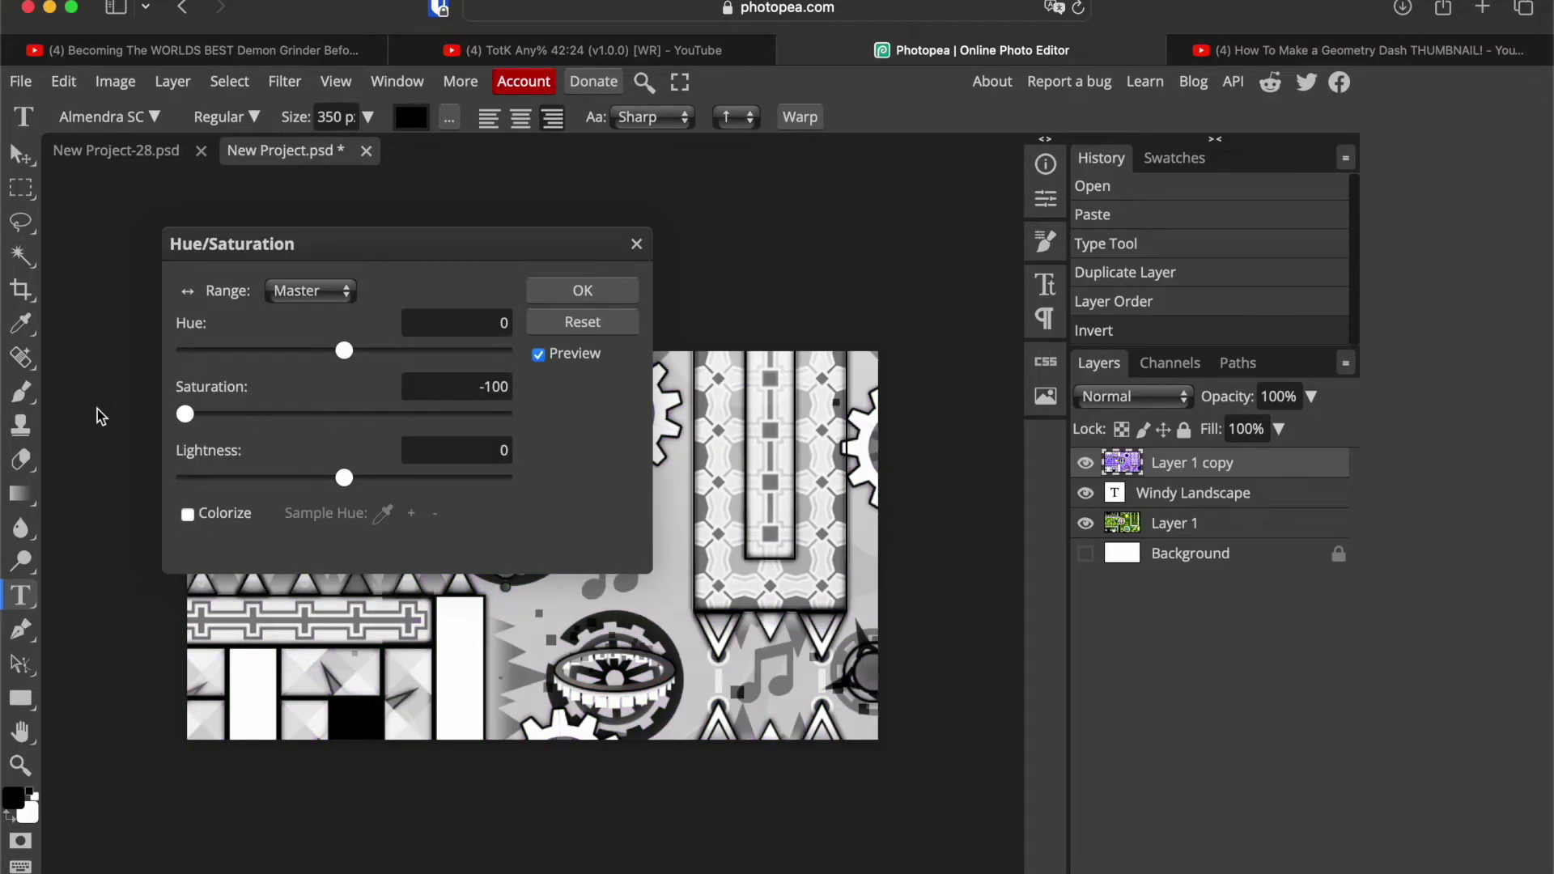
click(583, 290)
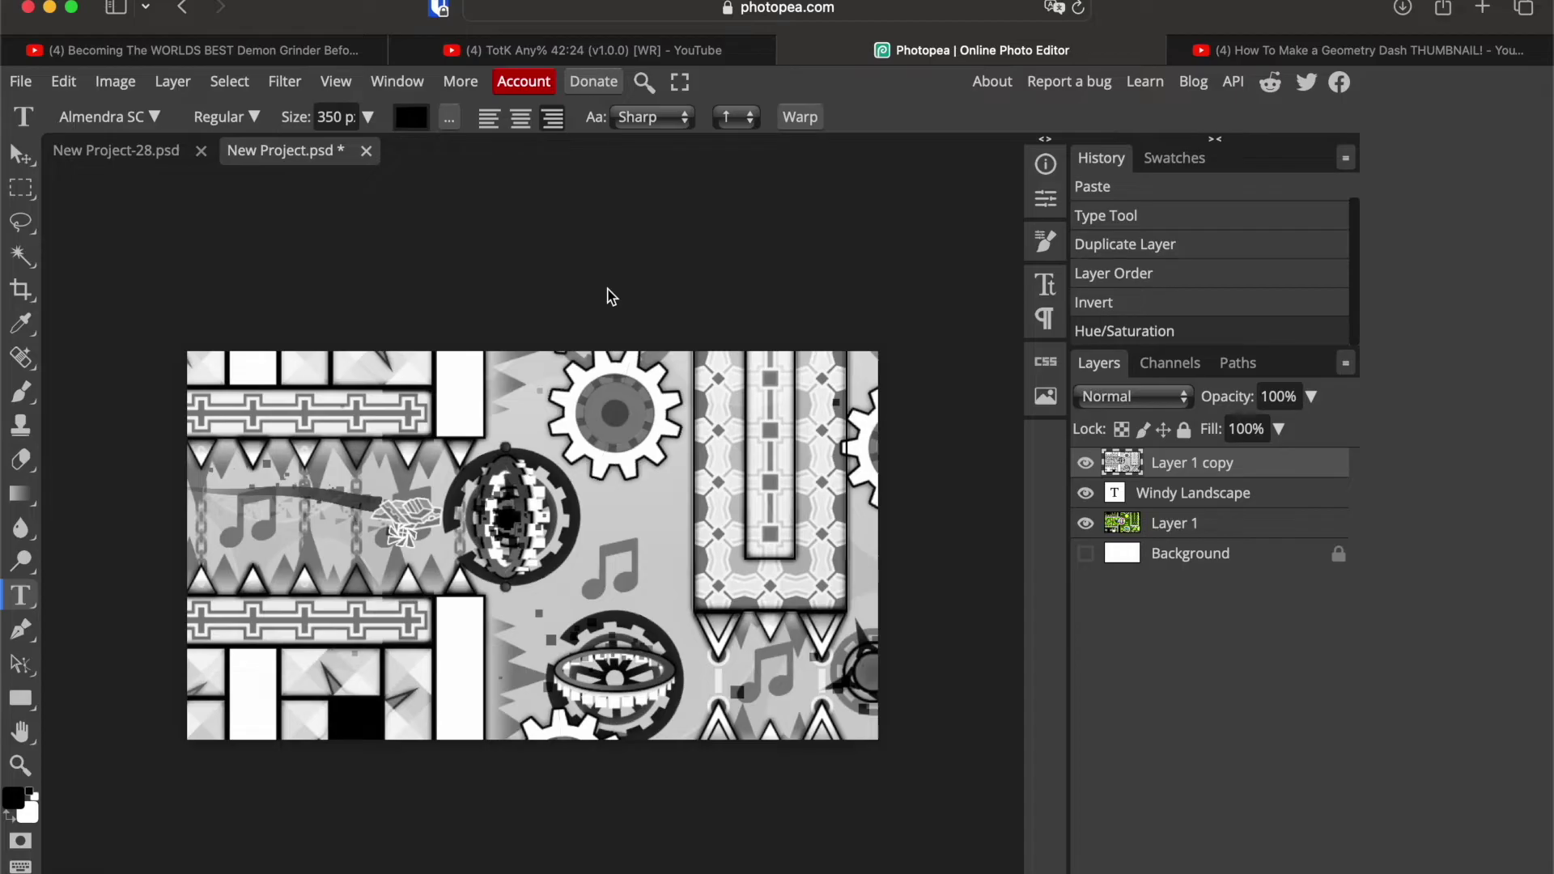
Step: Apply Levels 117 / 0.34 / 238 to the grayscale copy and clip it to the title
click(115, 81)
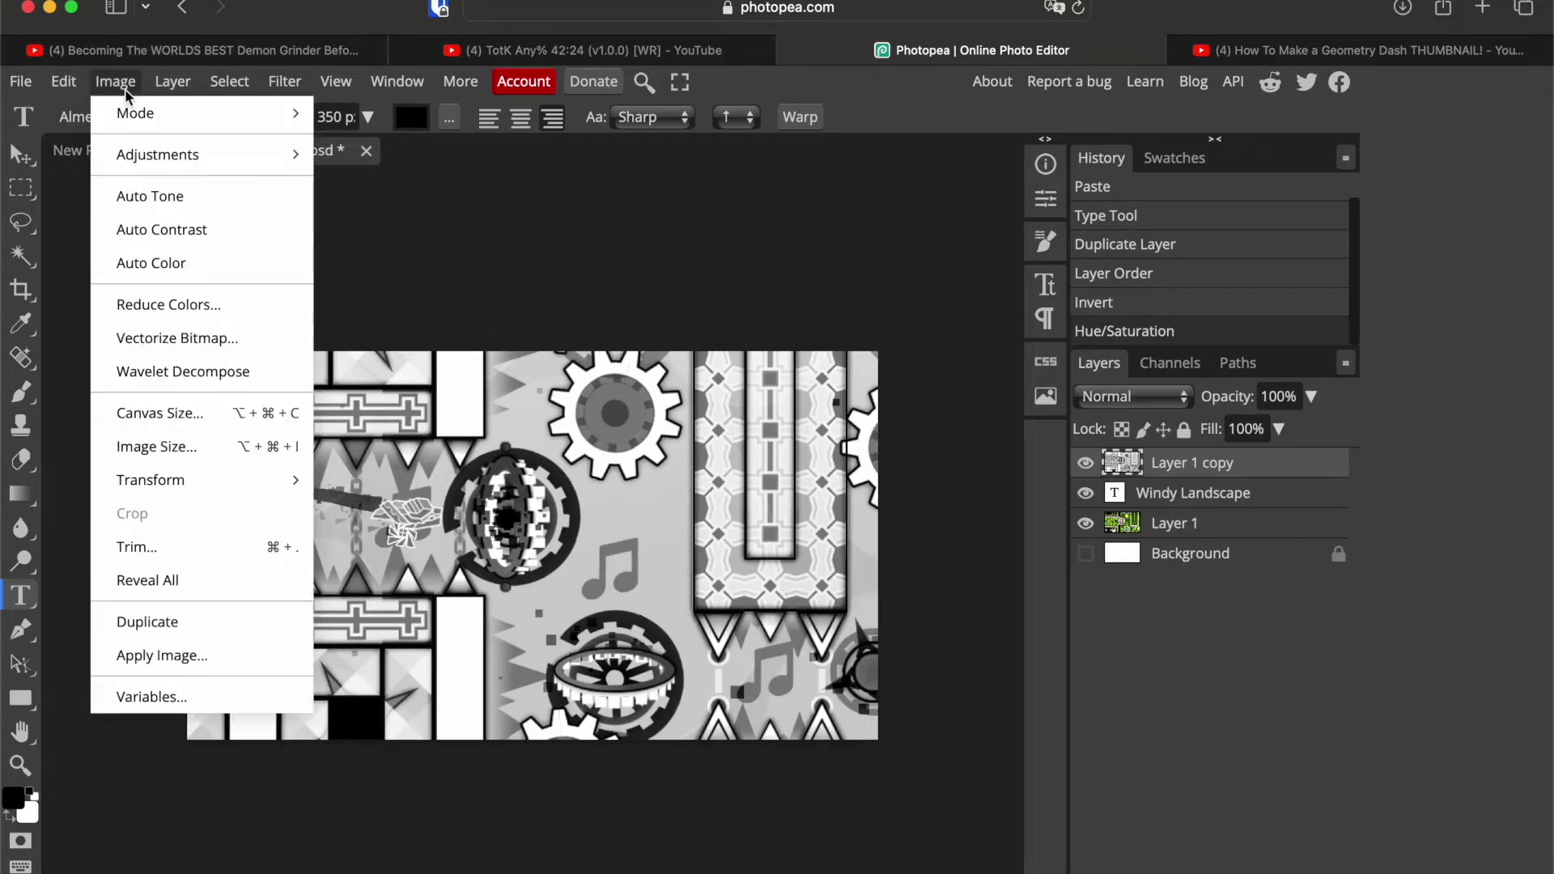
mouse_move(226, 160)
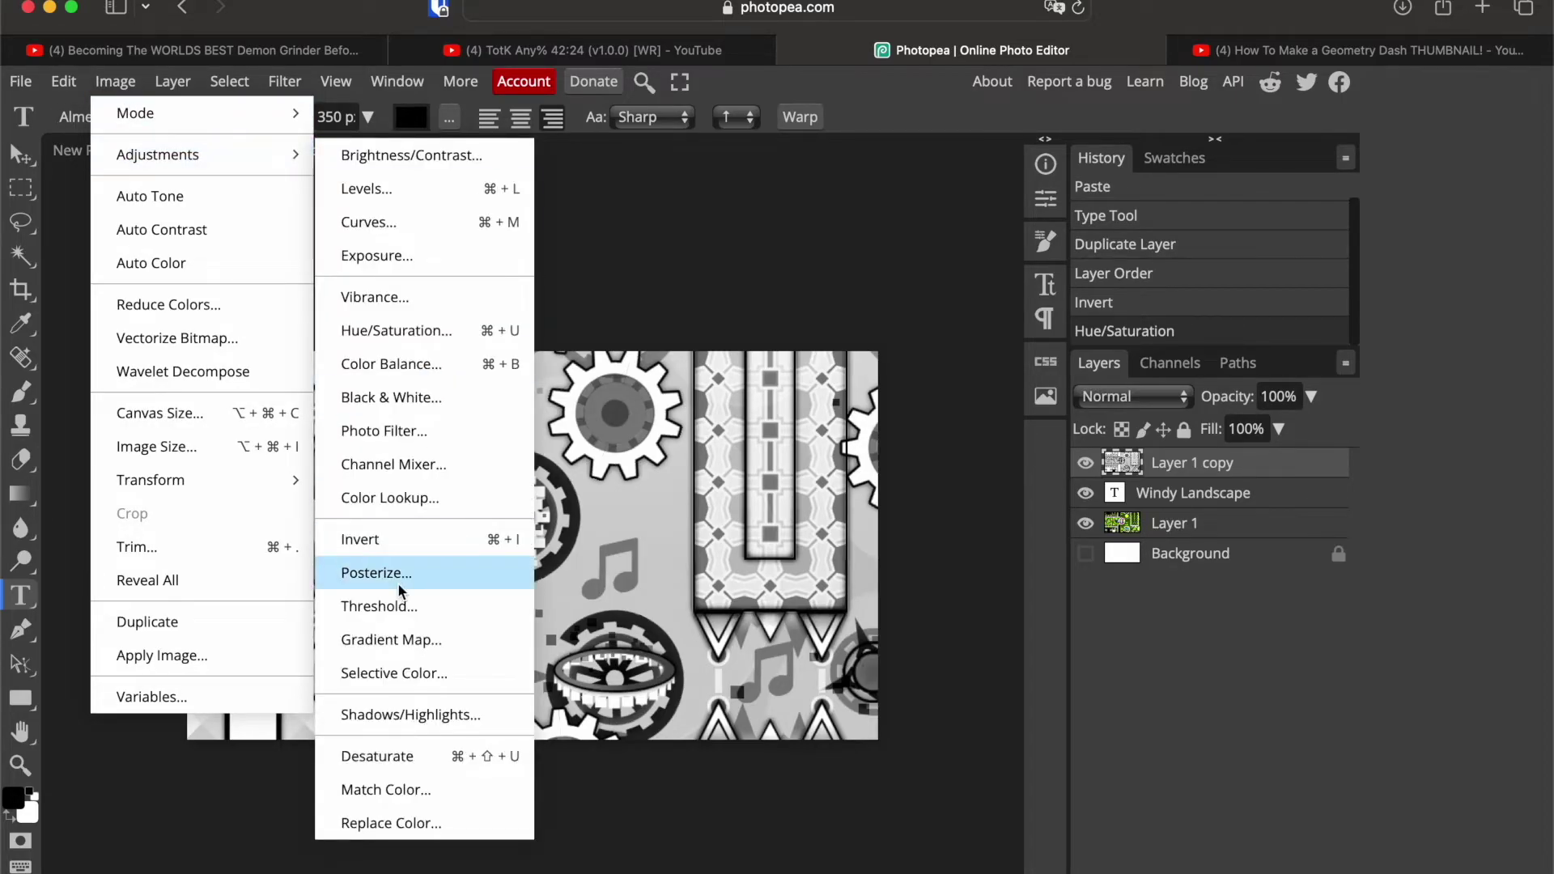
click(415, 192)
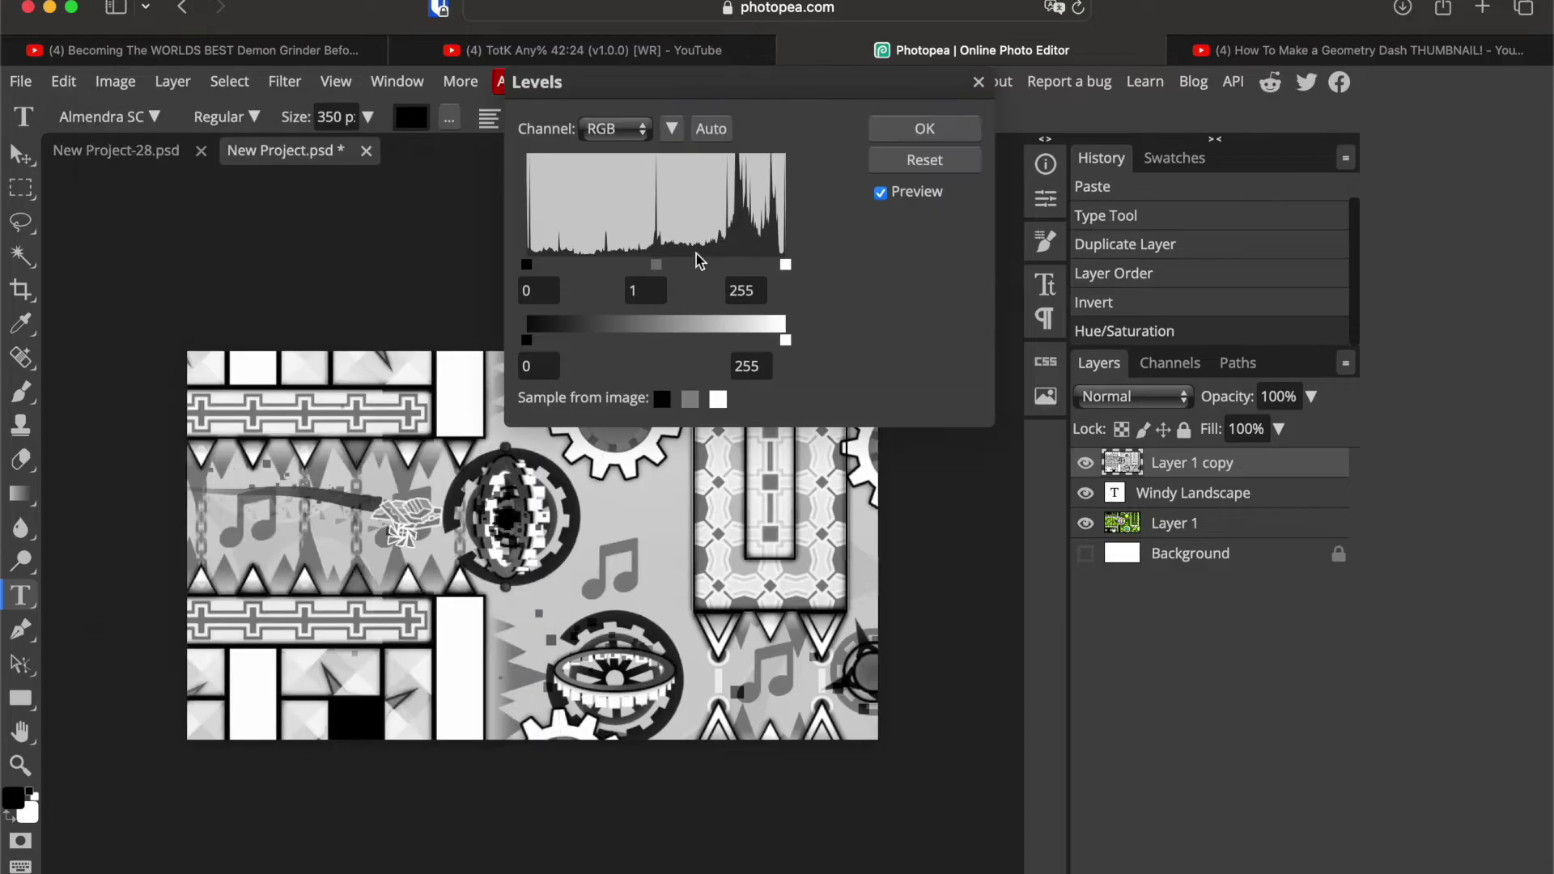
drag(528, 265, 643, 266)
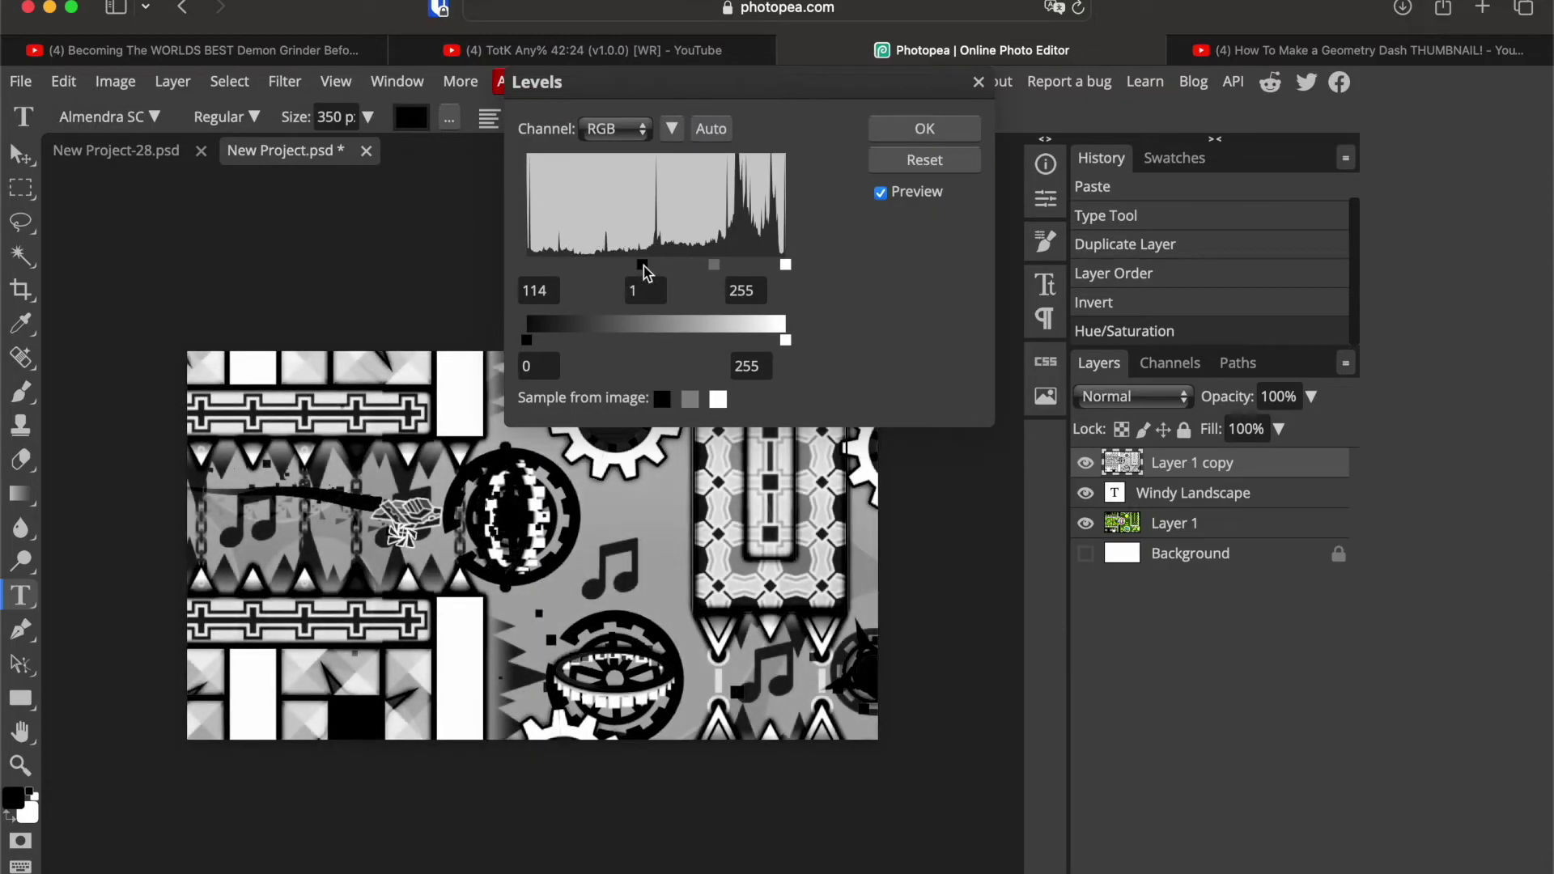
drag(786, 263, 770, 266)
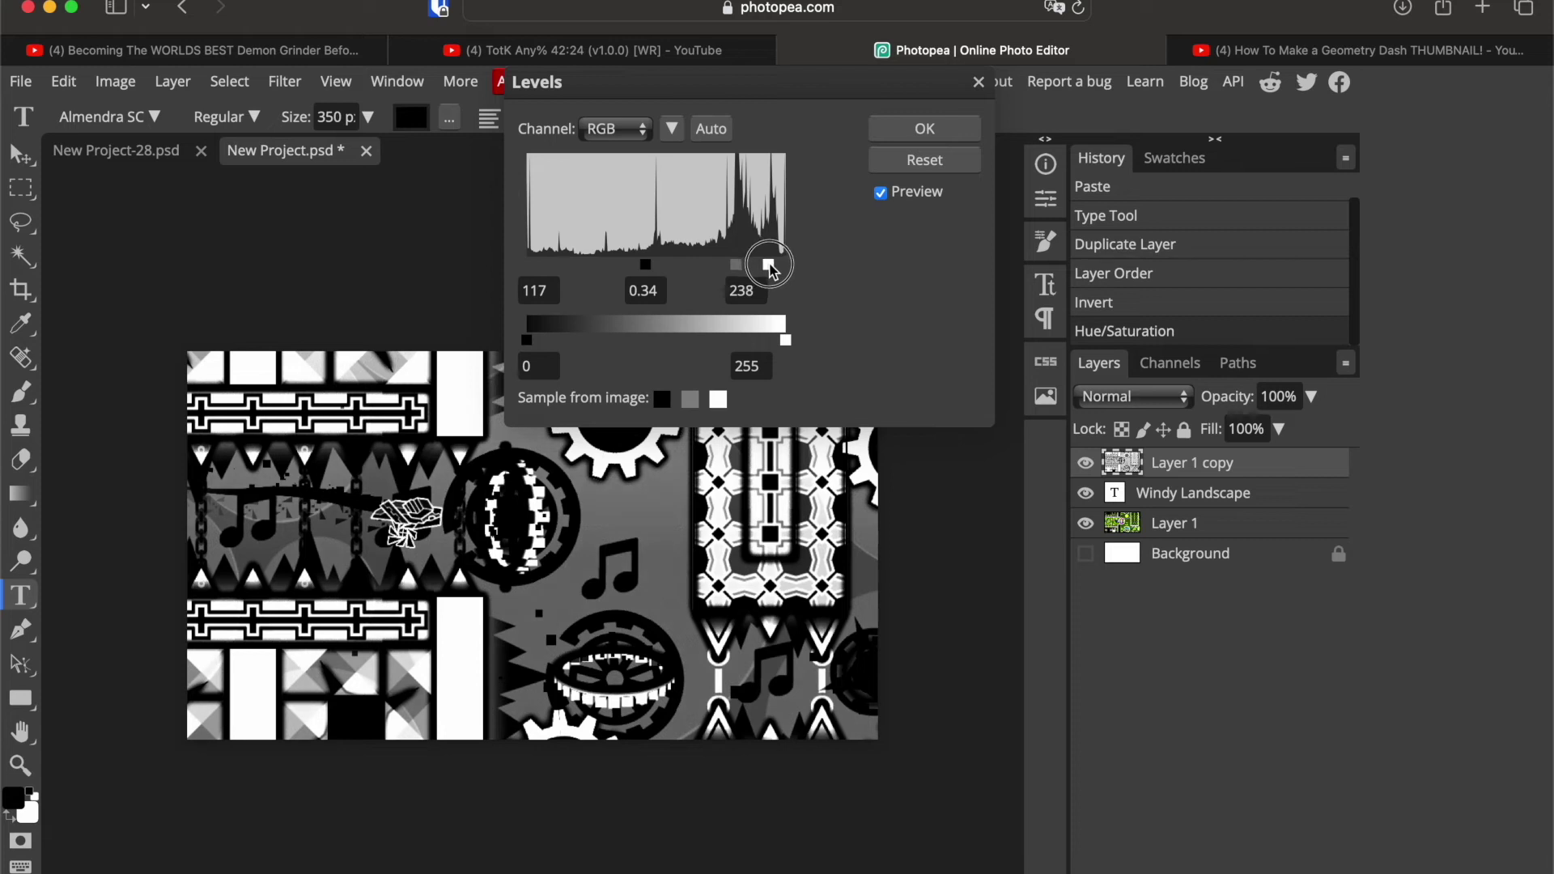
click(944, 126)
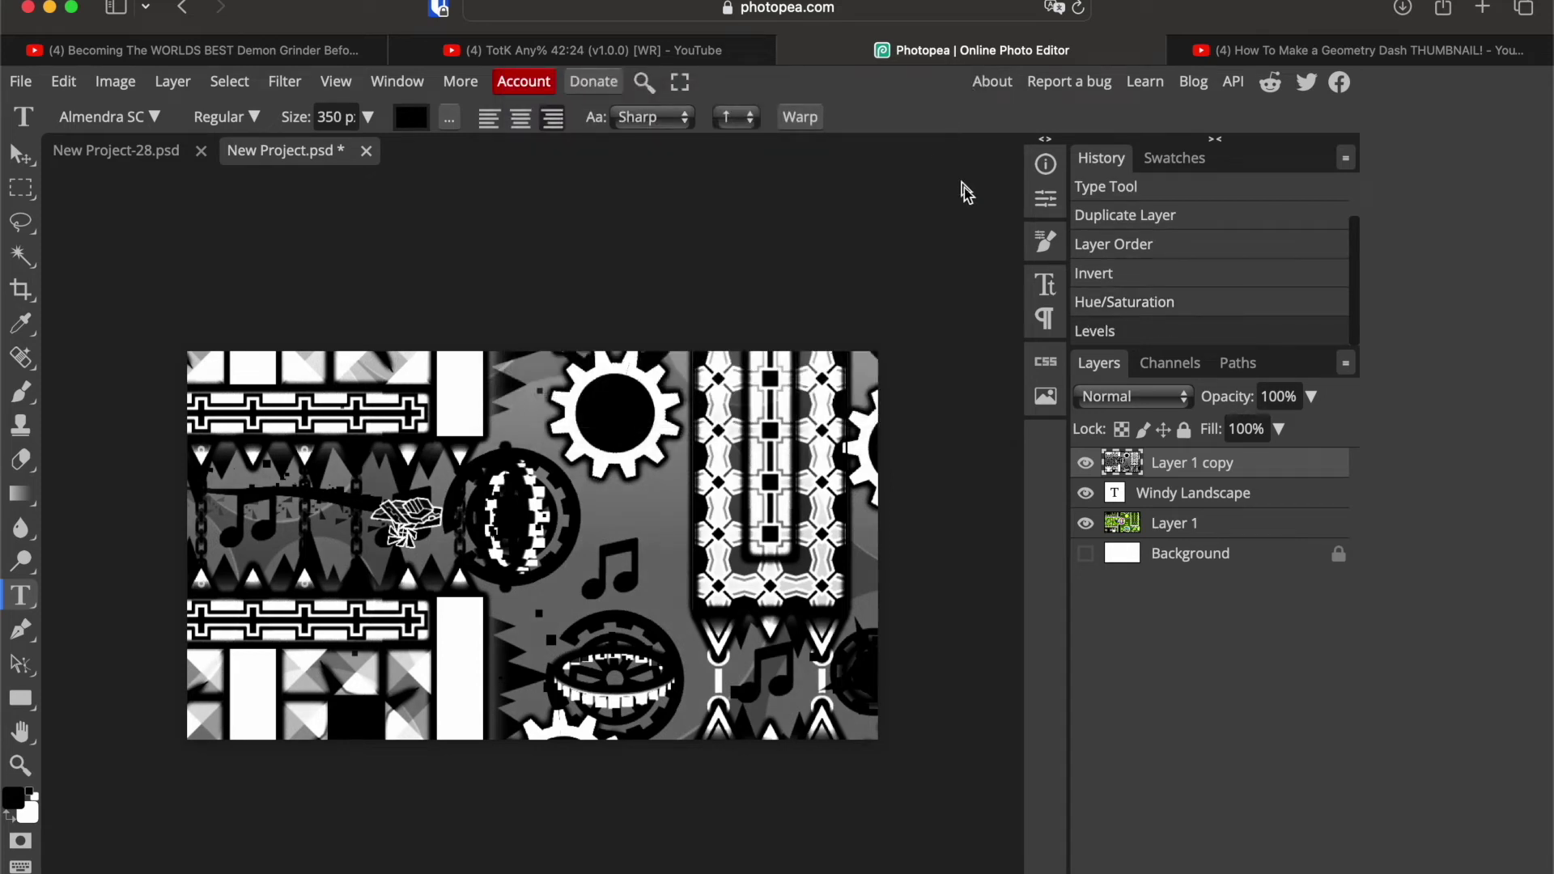
right_click(1170, 470)
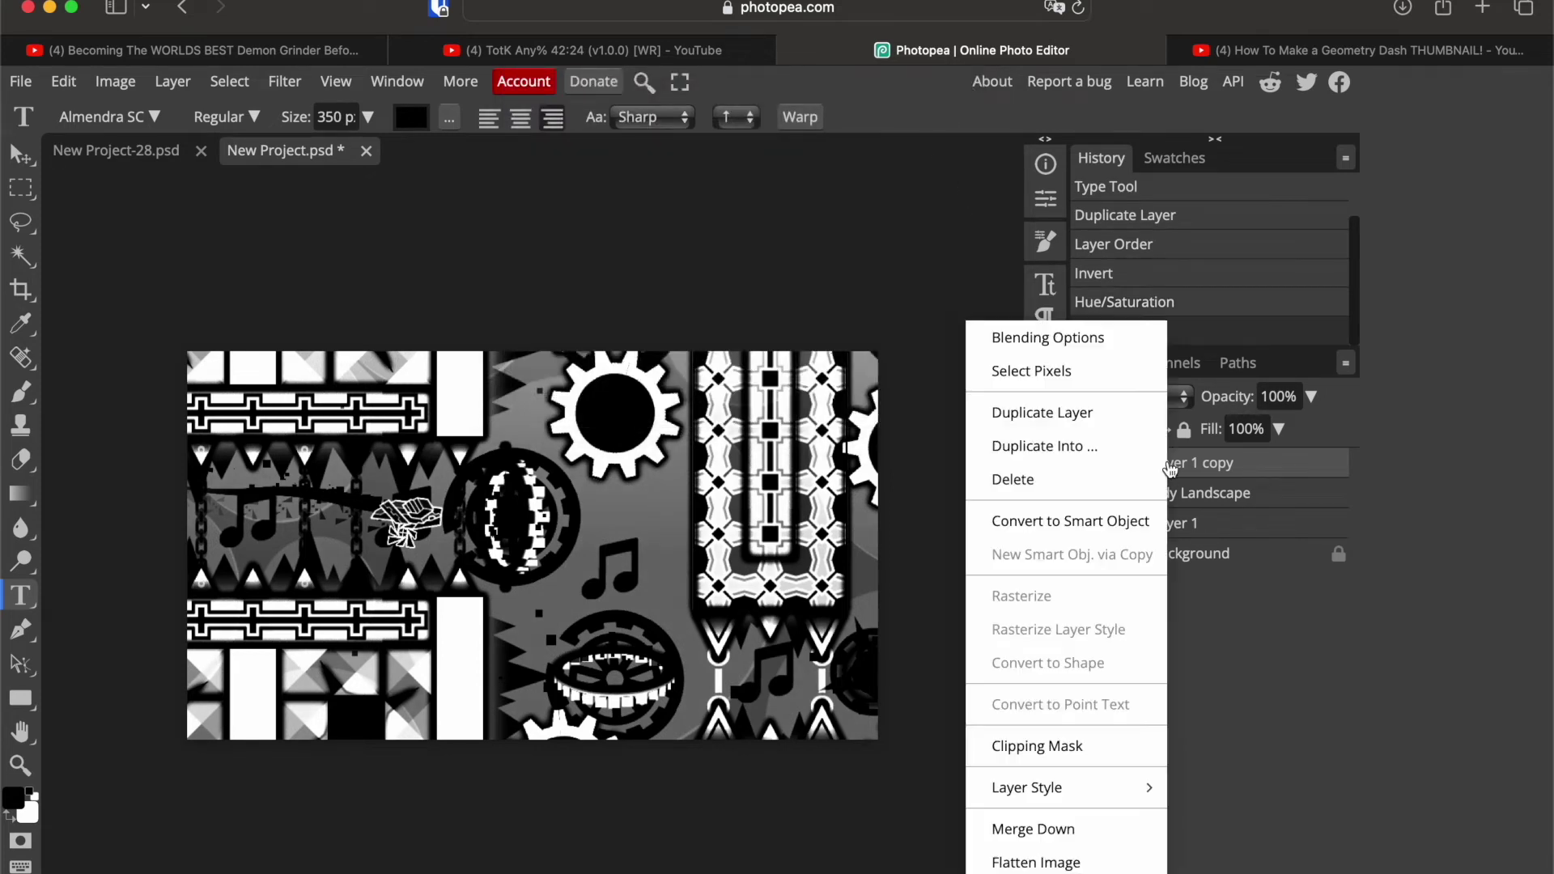
click(1057, 746)
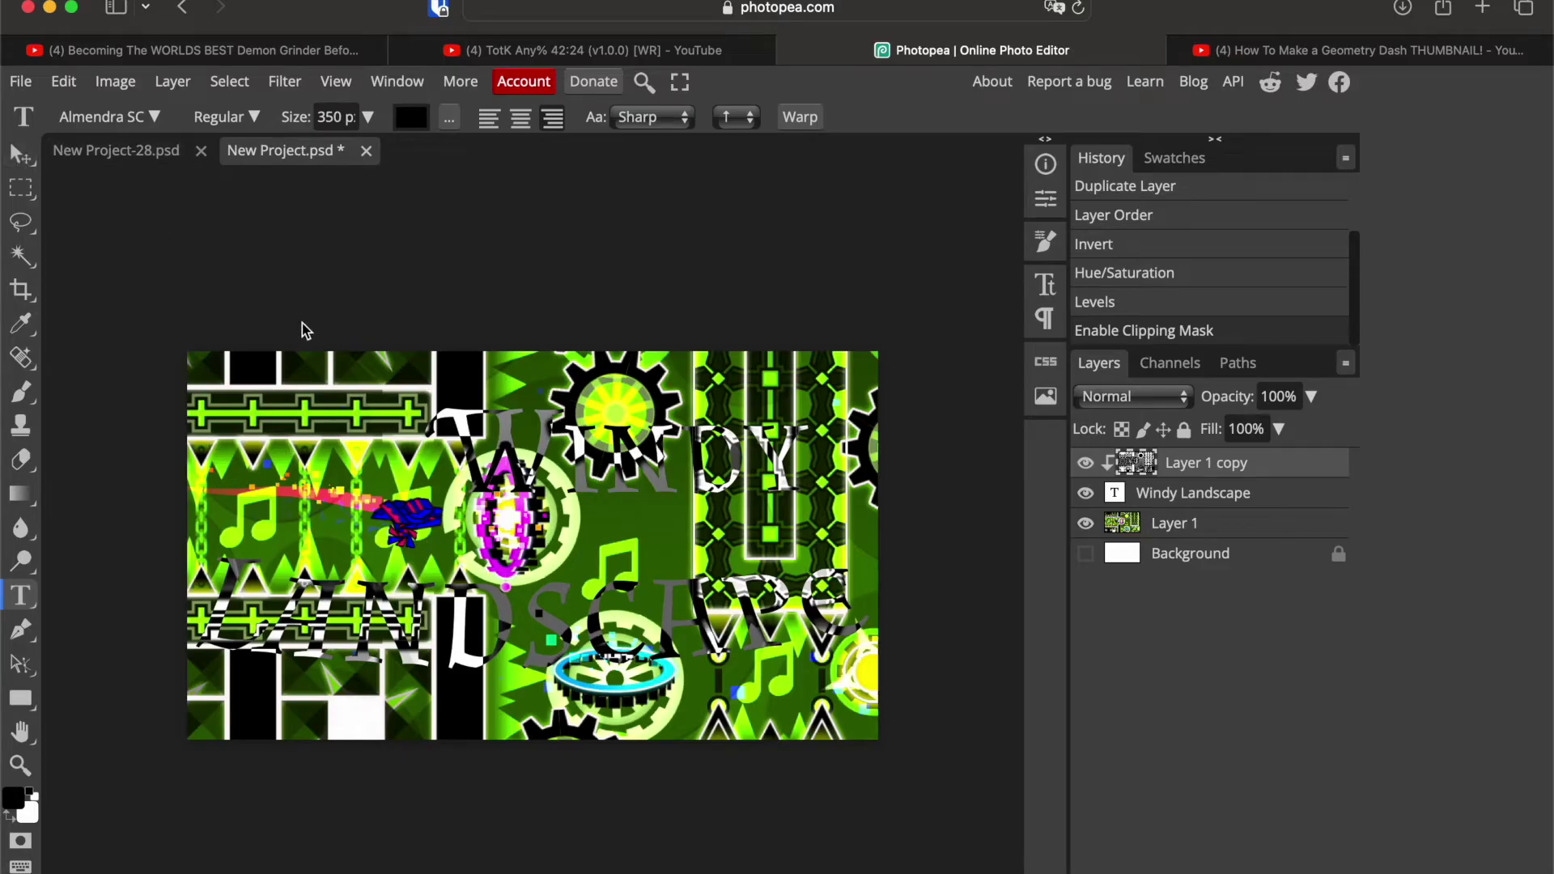
Step: Add a Gradient Map adjustment to the copy and bring up its Gradient Editor
click(115, 81)
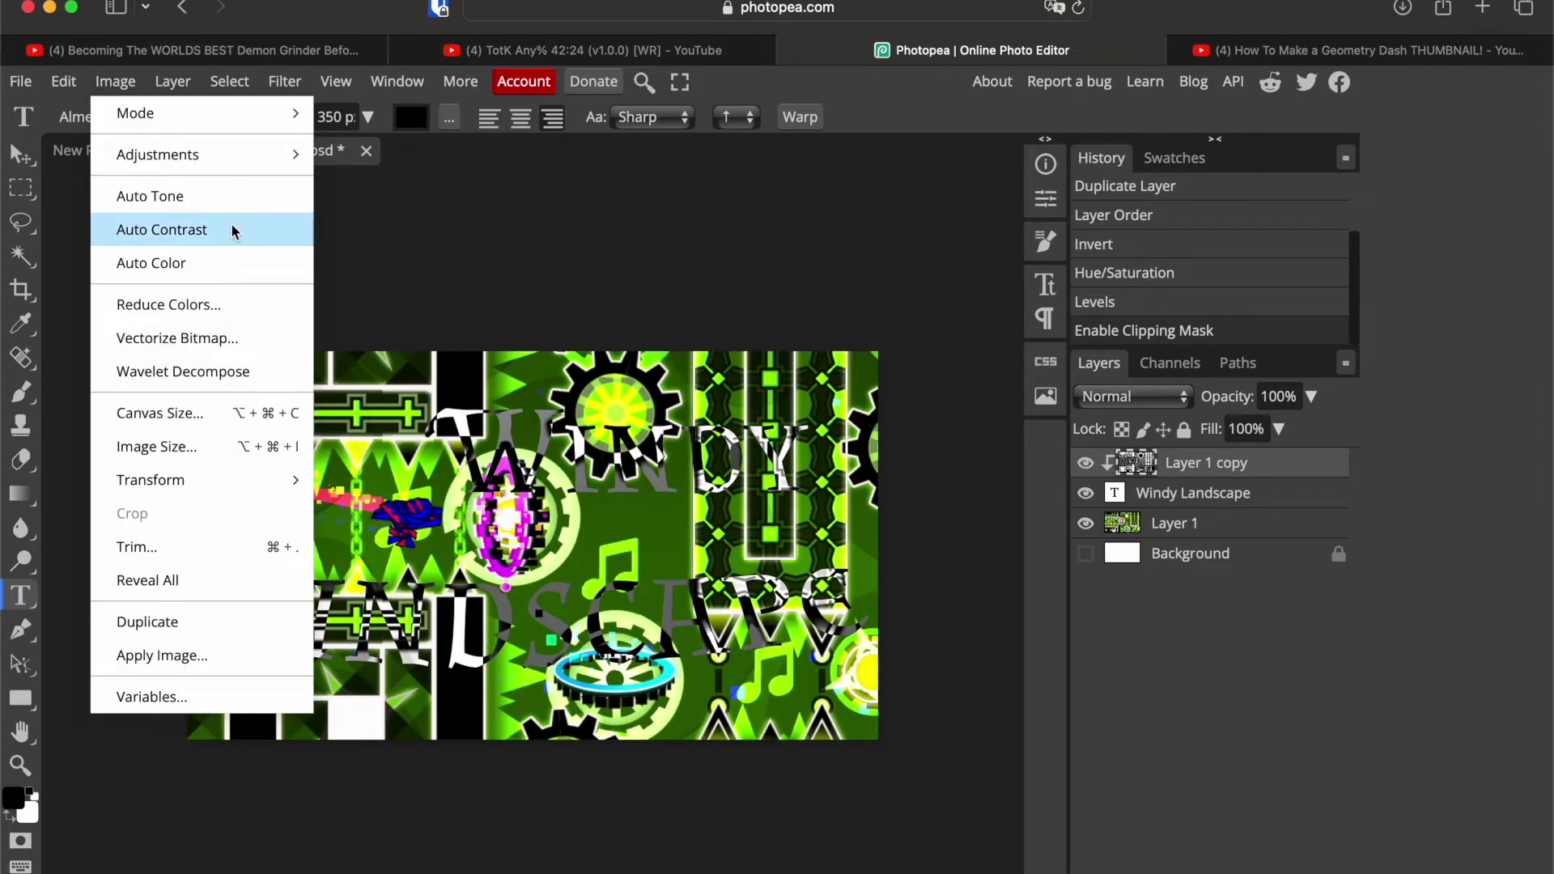
mouse_move(256, 159)
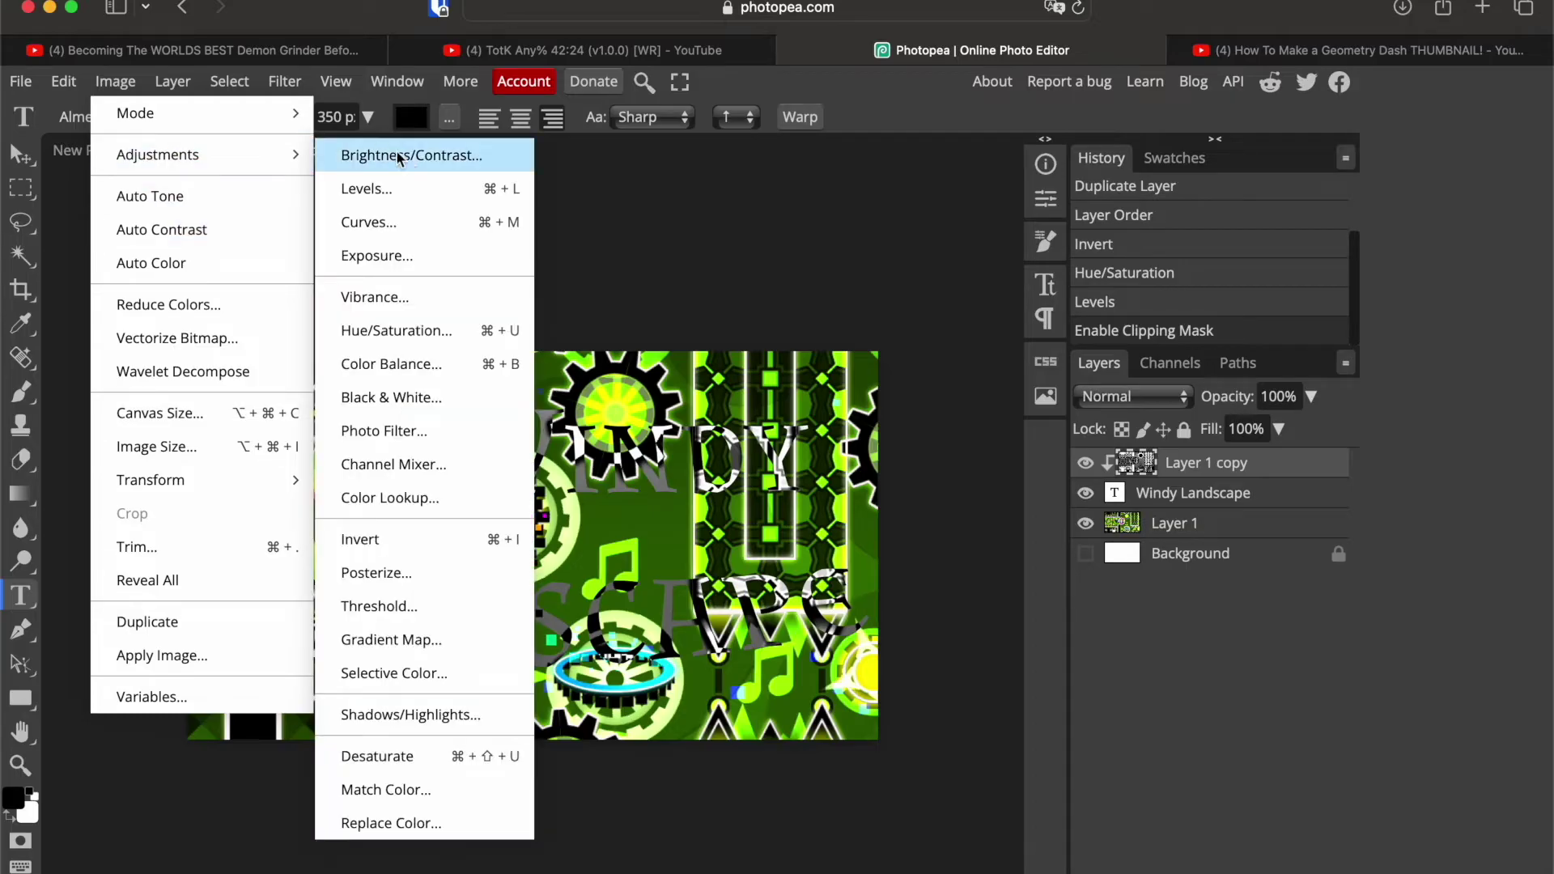
click(451, 639)
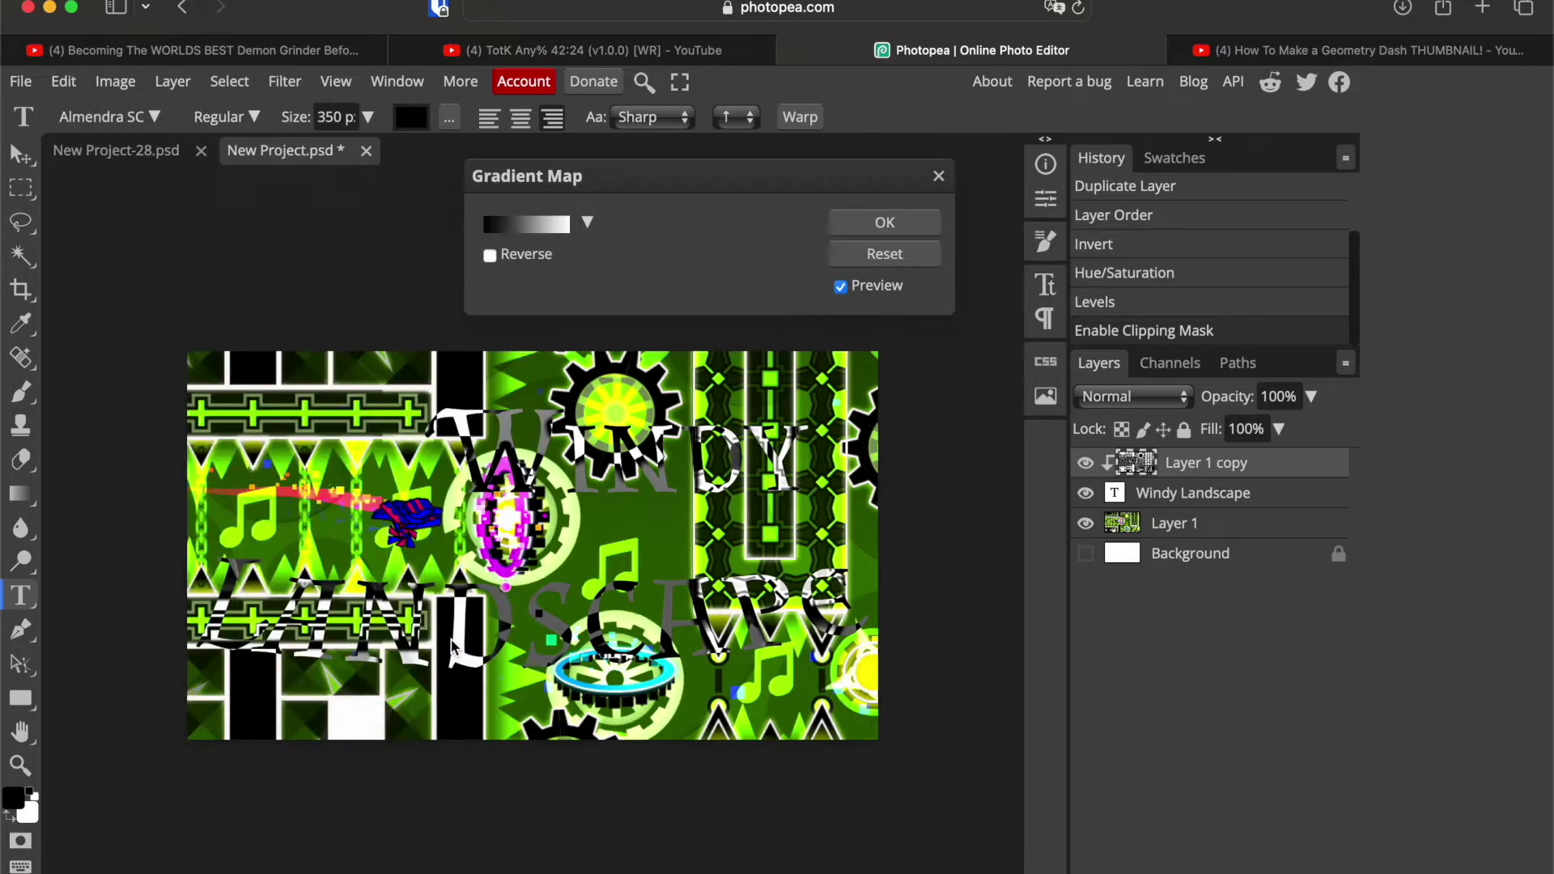
click(534, 226)
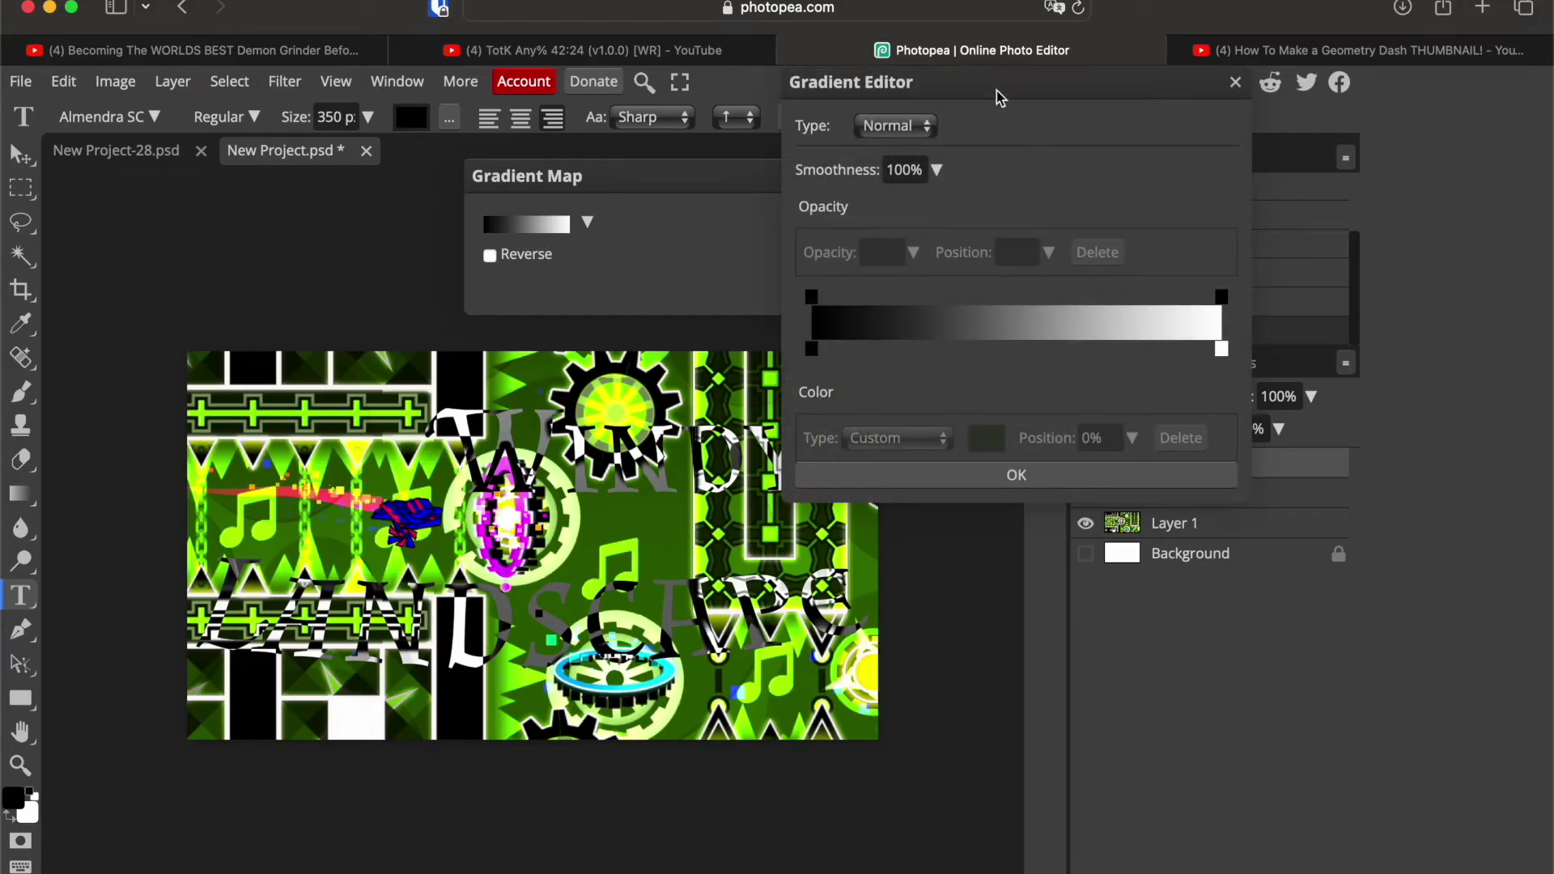
mouse_move(998, 91)
mouse_down()
mouse_move(937, 105)
mouse_move(972, 106)
mouse_up()
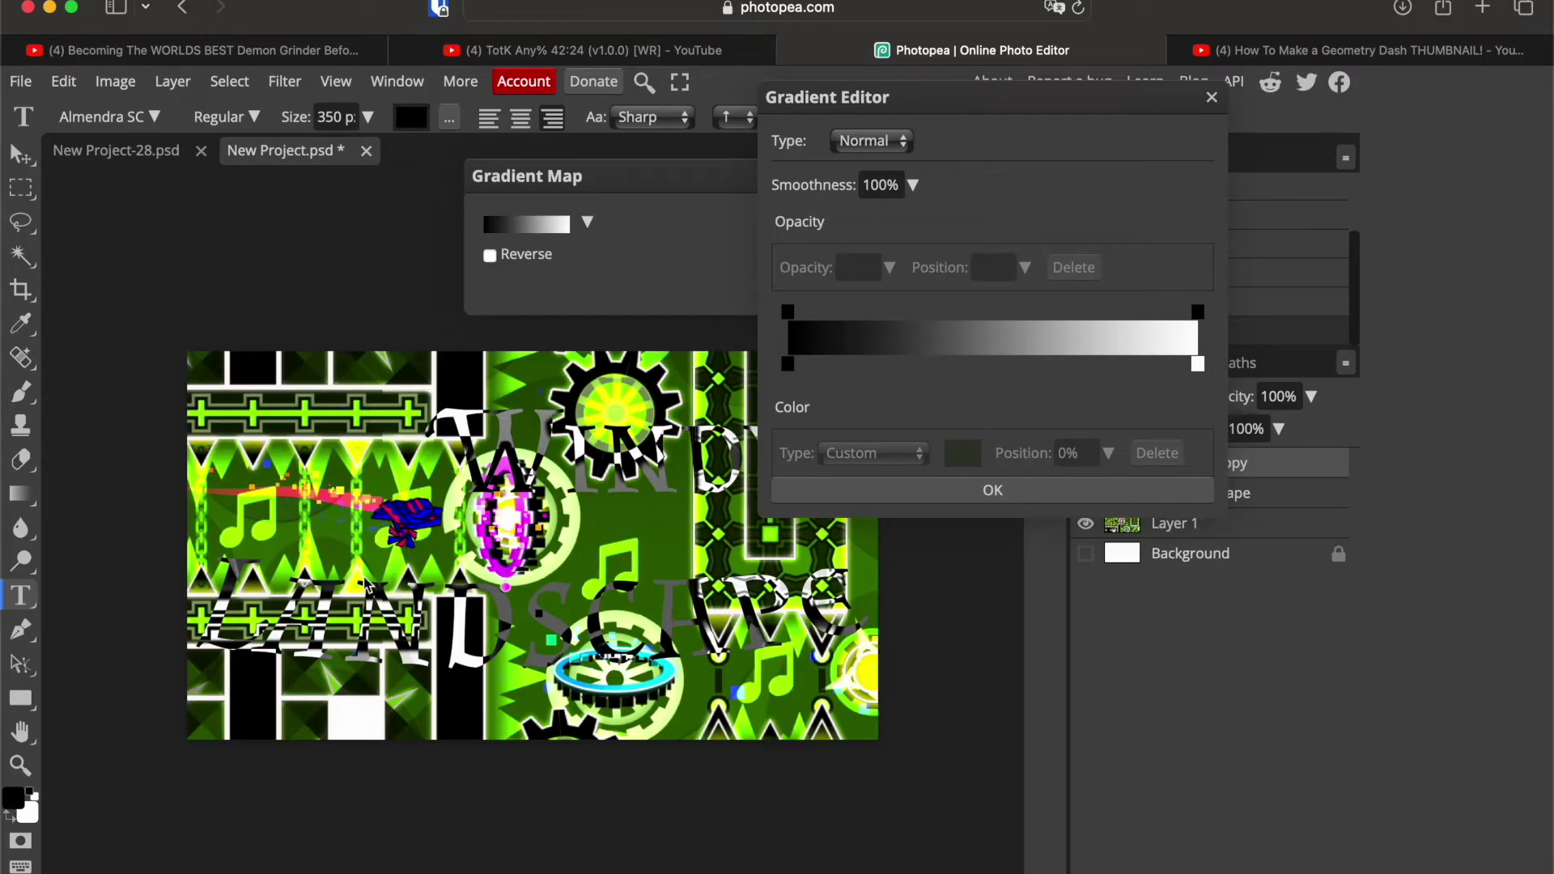
Step: Set the gradient's left stop to a dark green sampled from the image
click(789, 364)
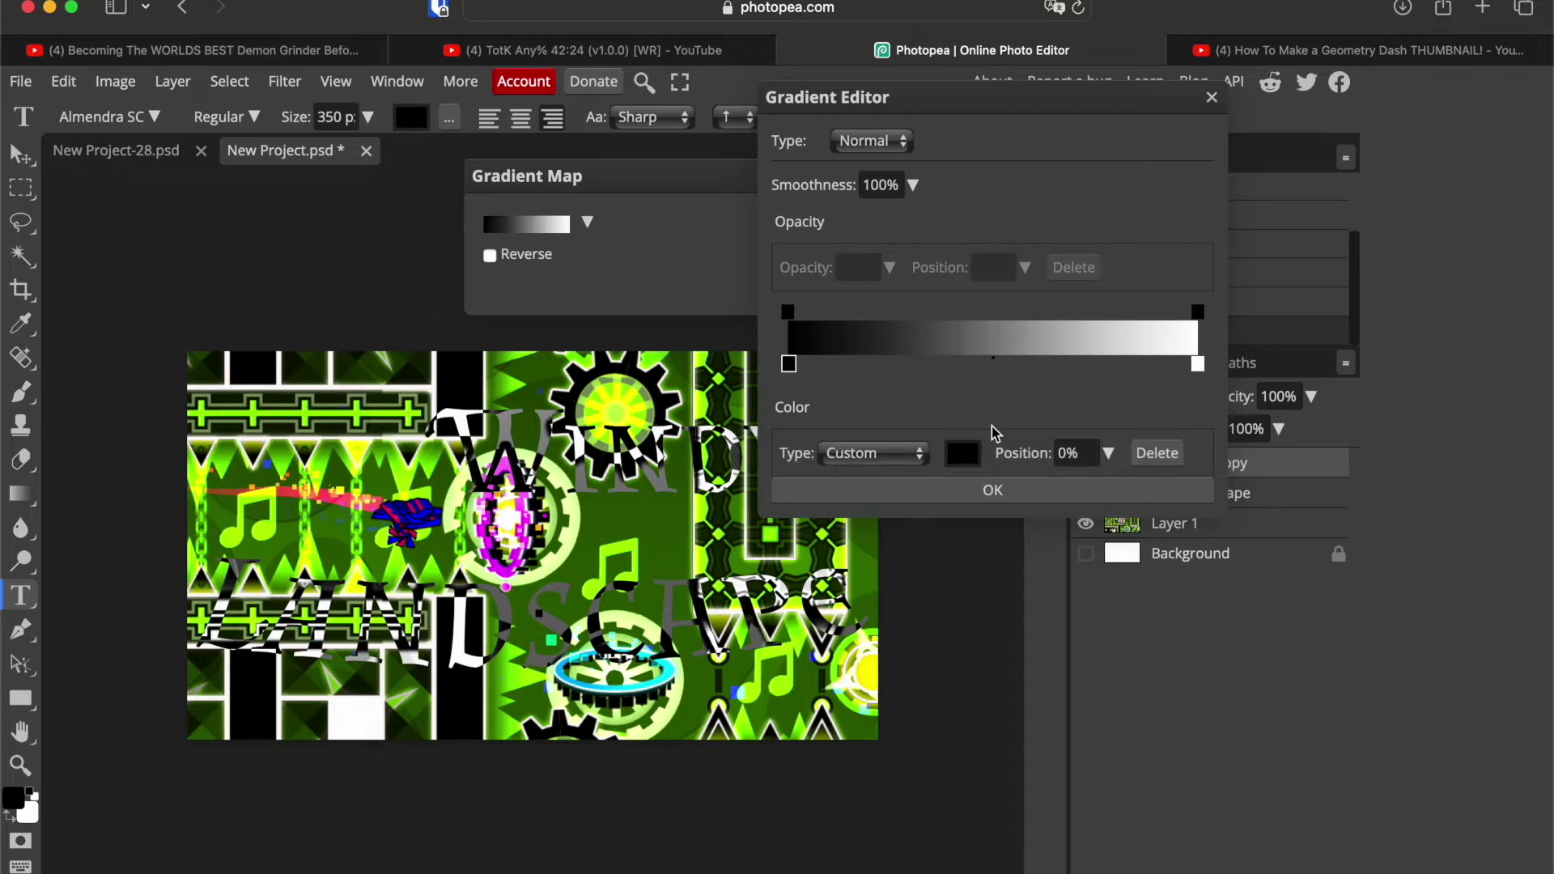
click(957, 463)
click(662, 534)
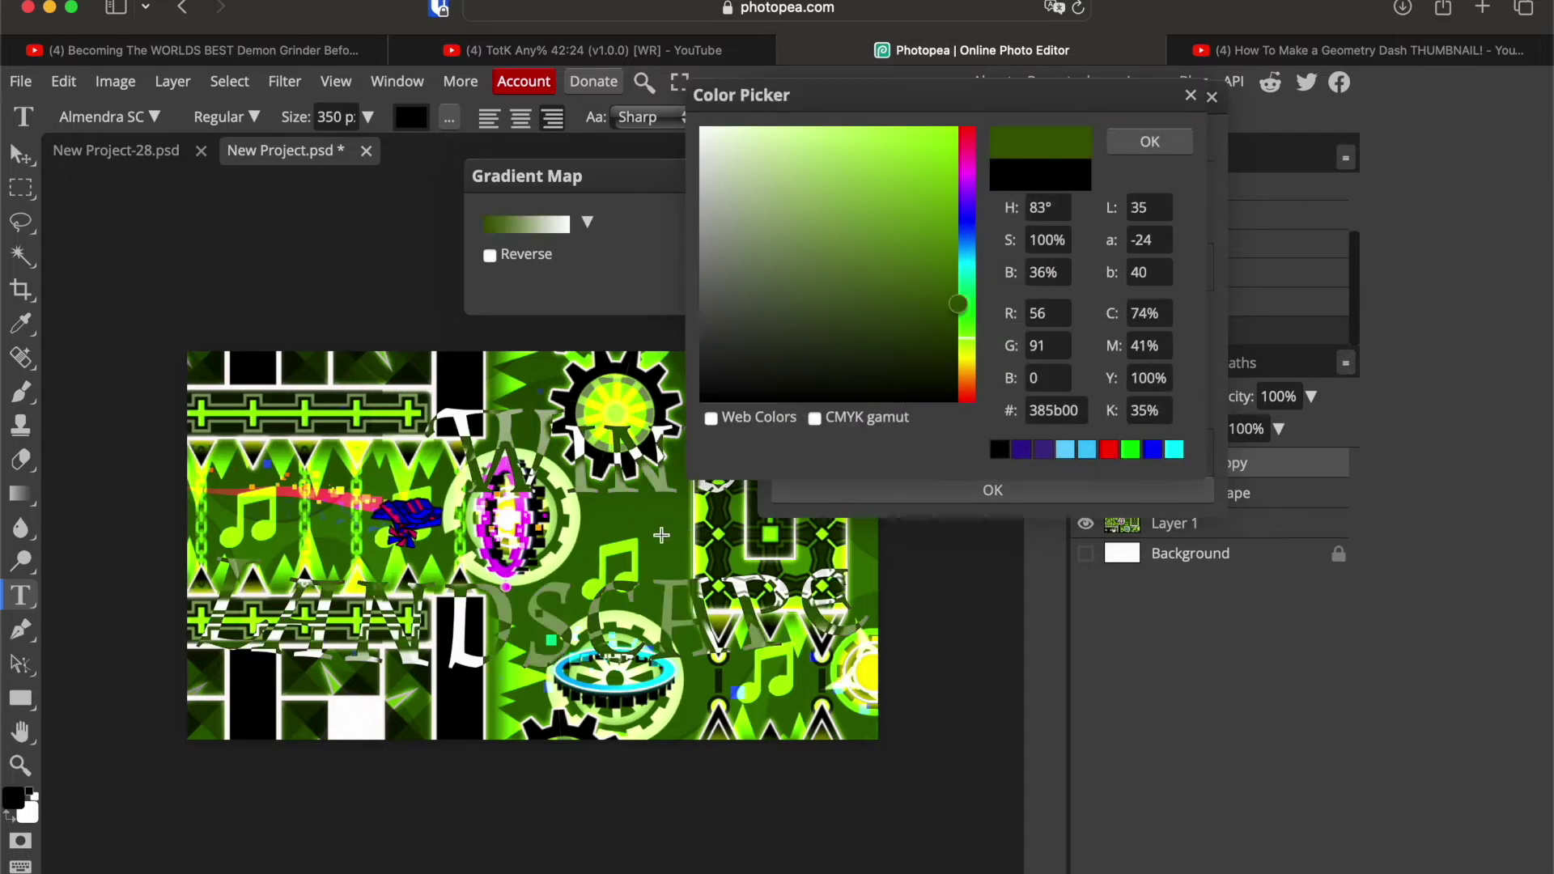
click(398, 672)
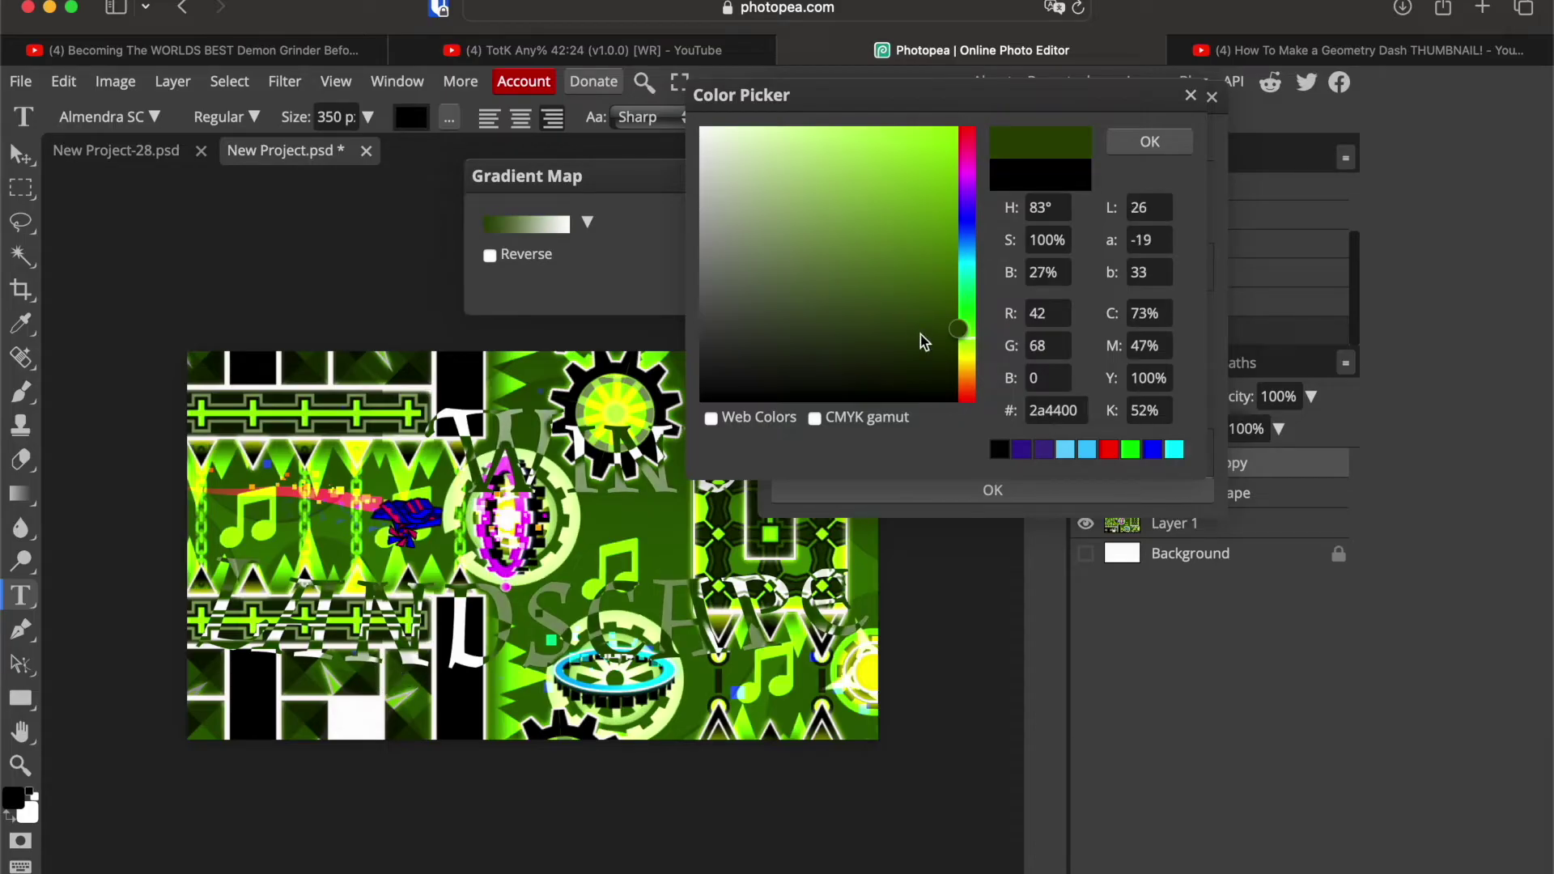
drag(920, 334, 918, 366)
click(1150, 141)
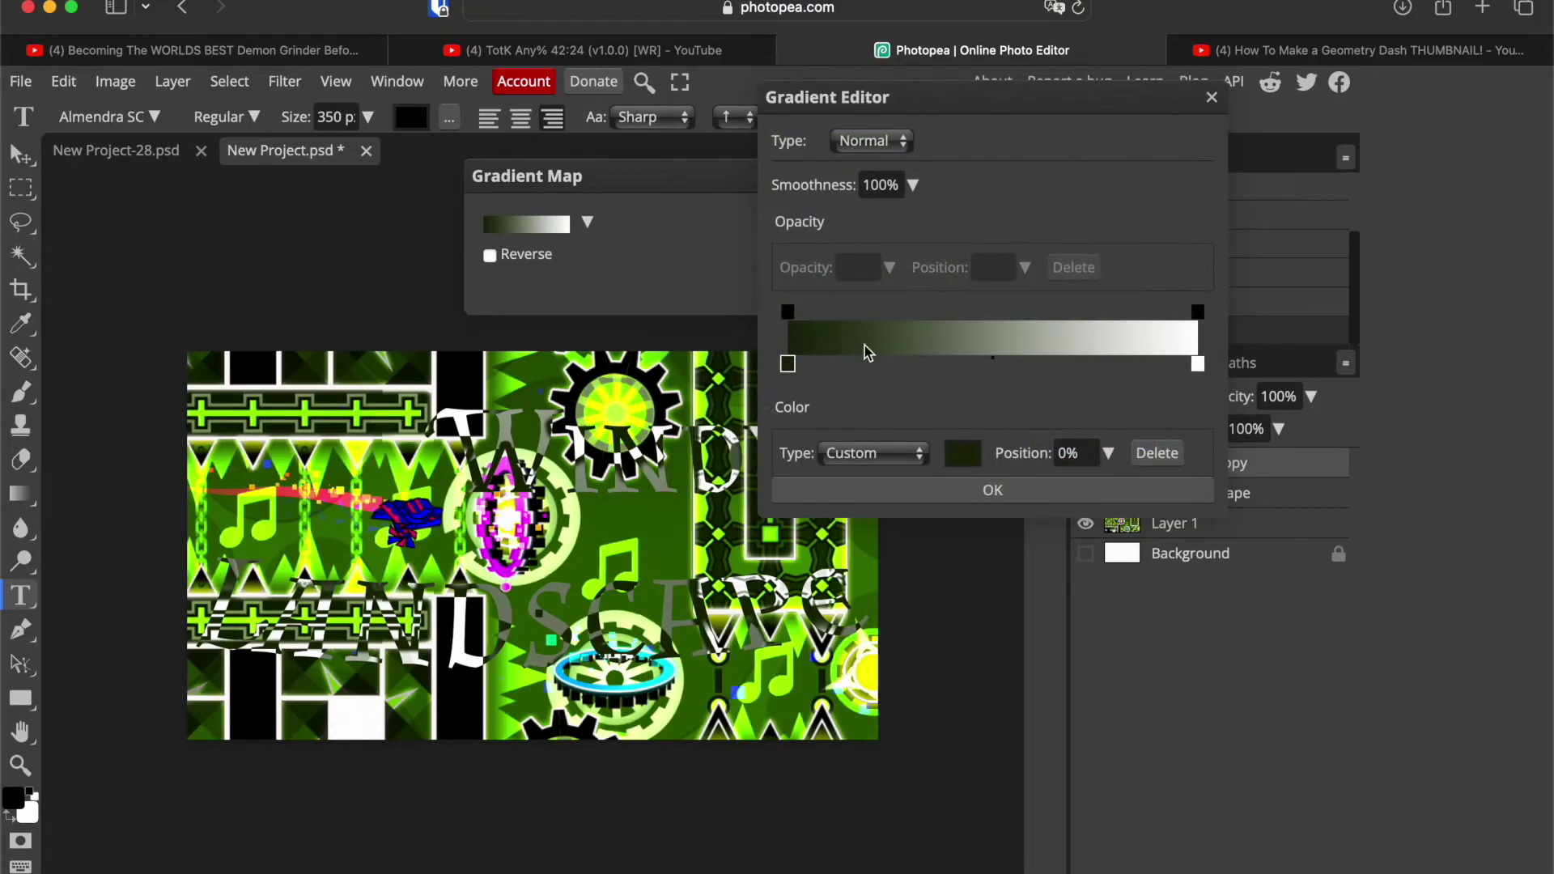
Step: Set the gradient's right stop to bright yellow ffff02
click(1198, 364)
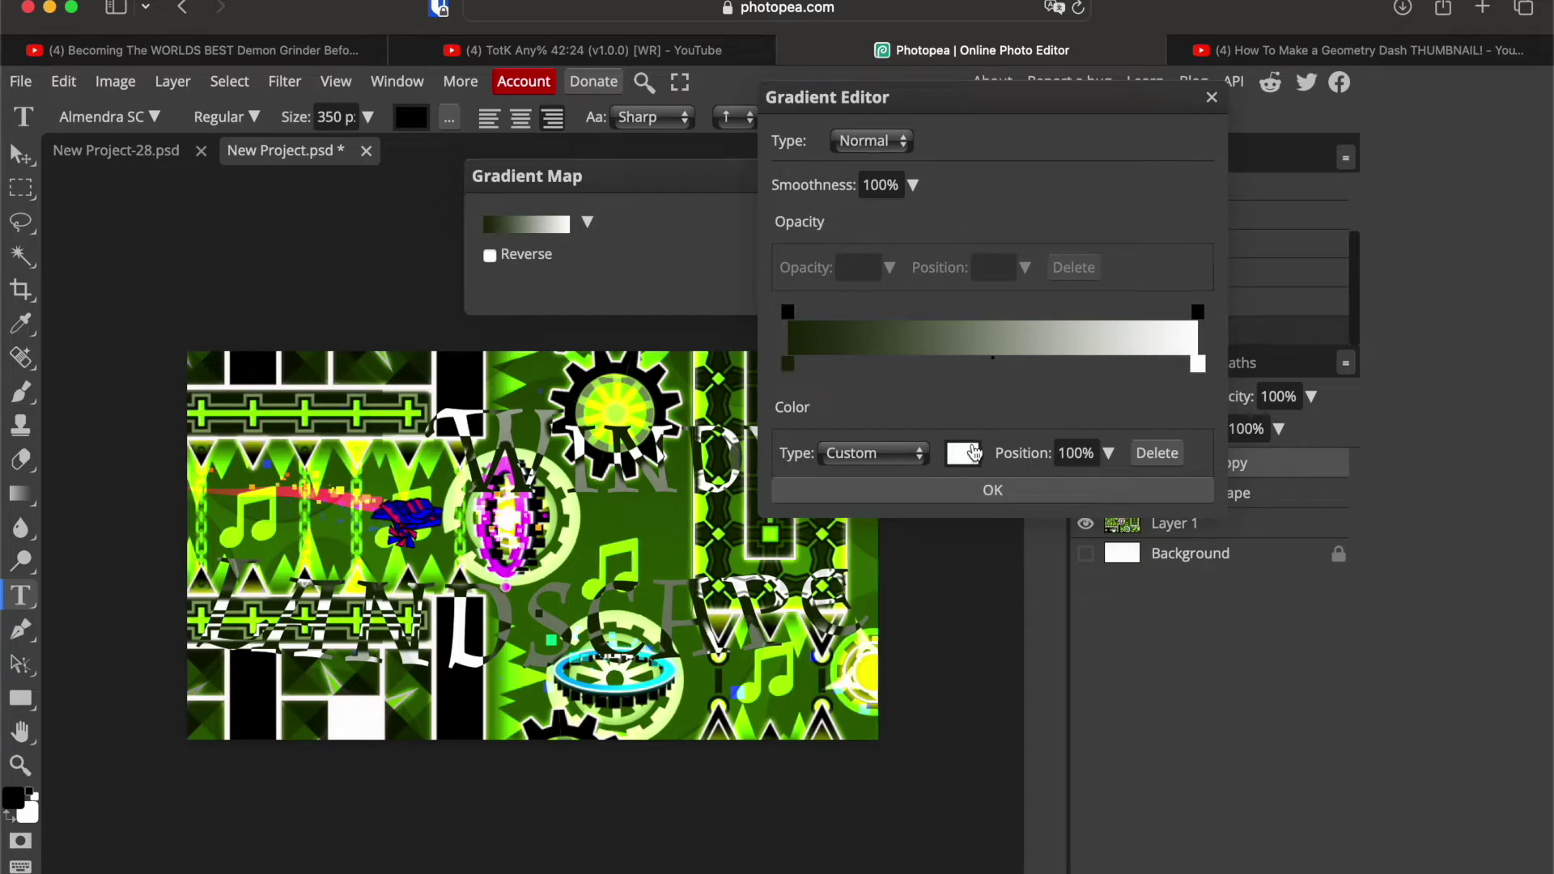
click(963, 453)
click(353, 577)
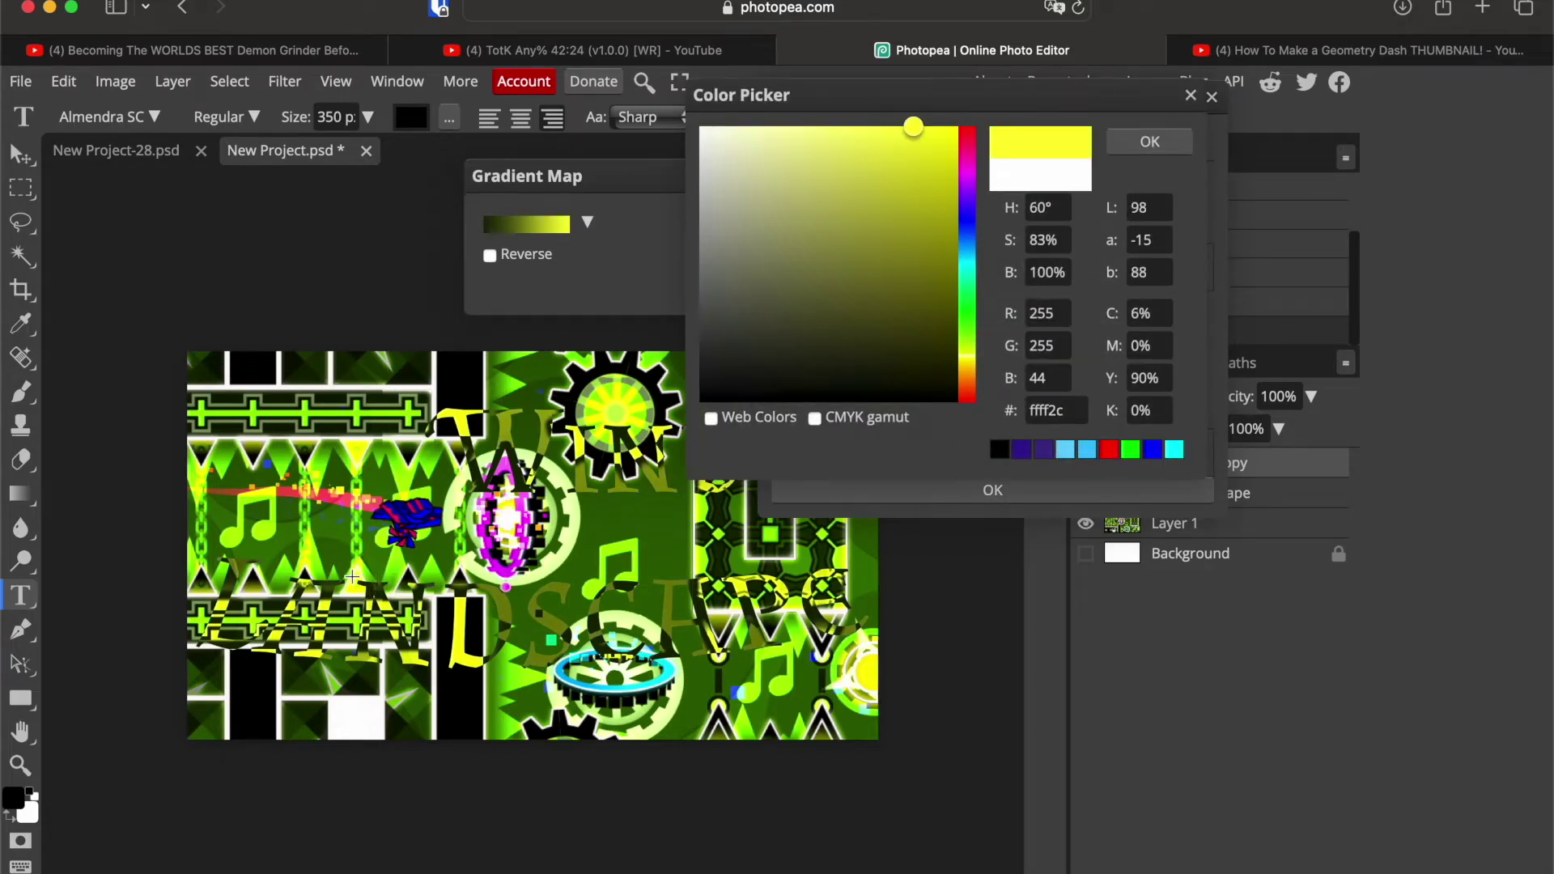
drag(353, 577, 354, 585)
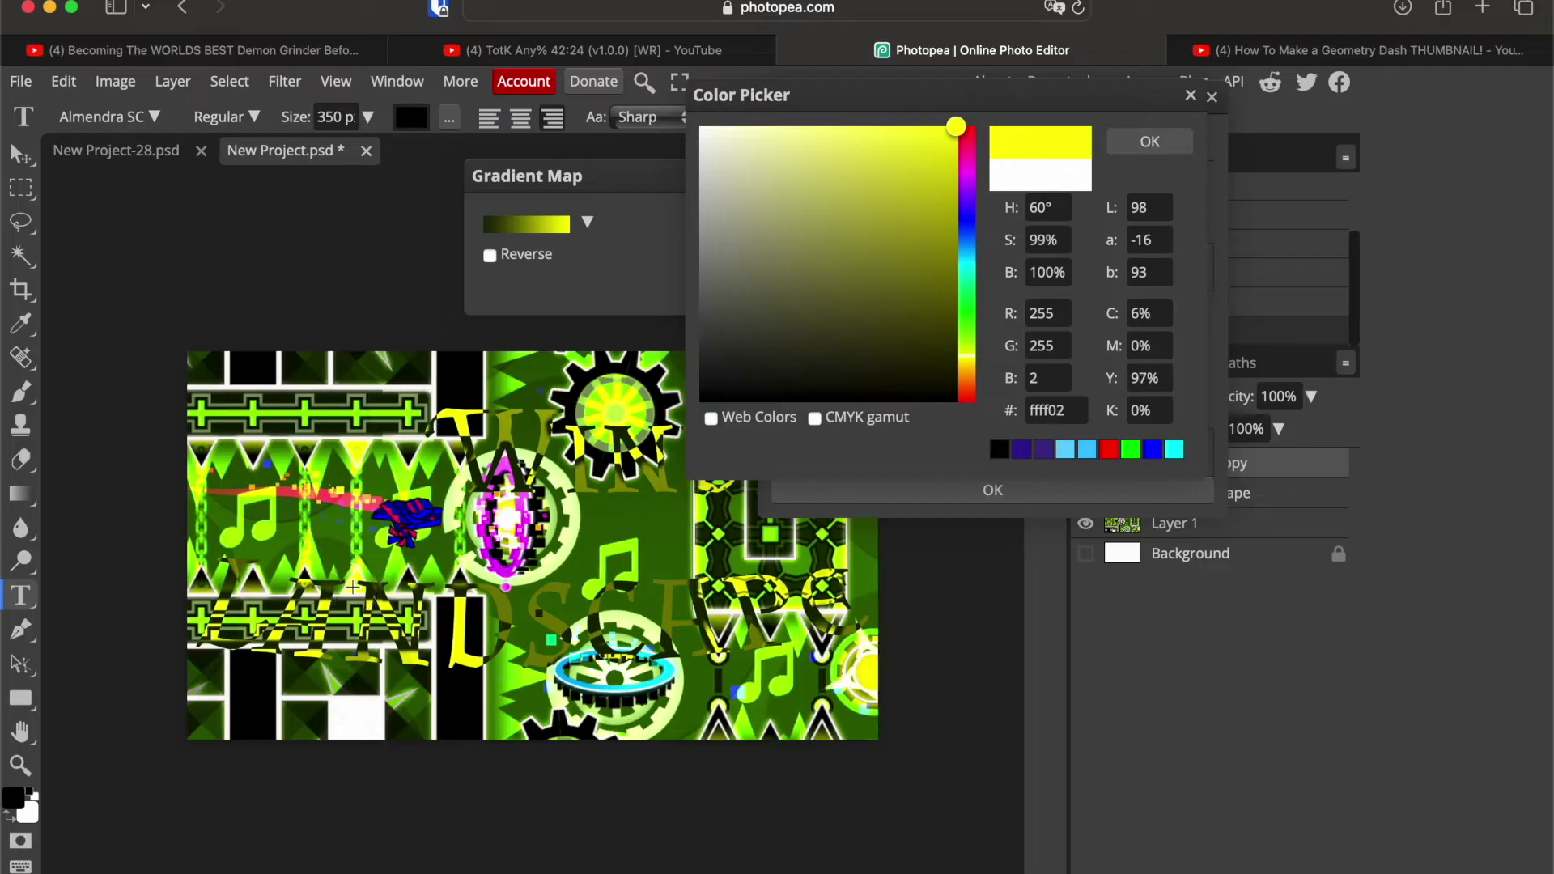
click(1148, 142)
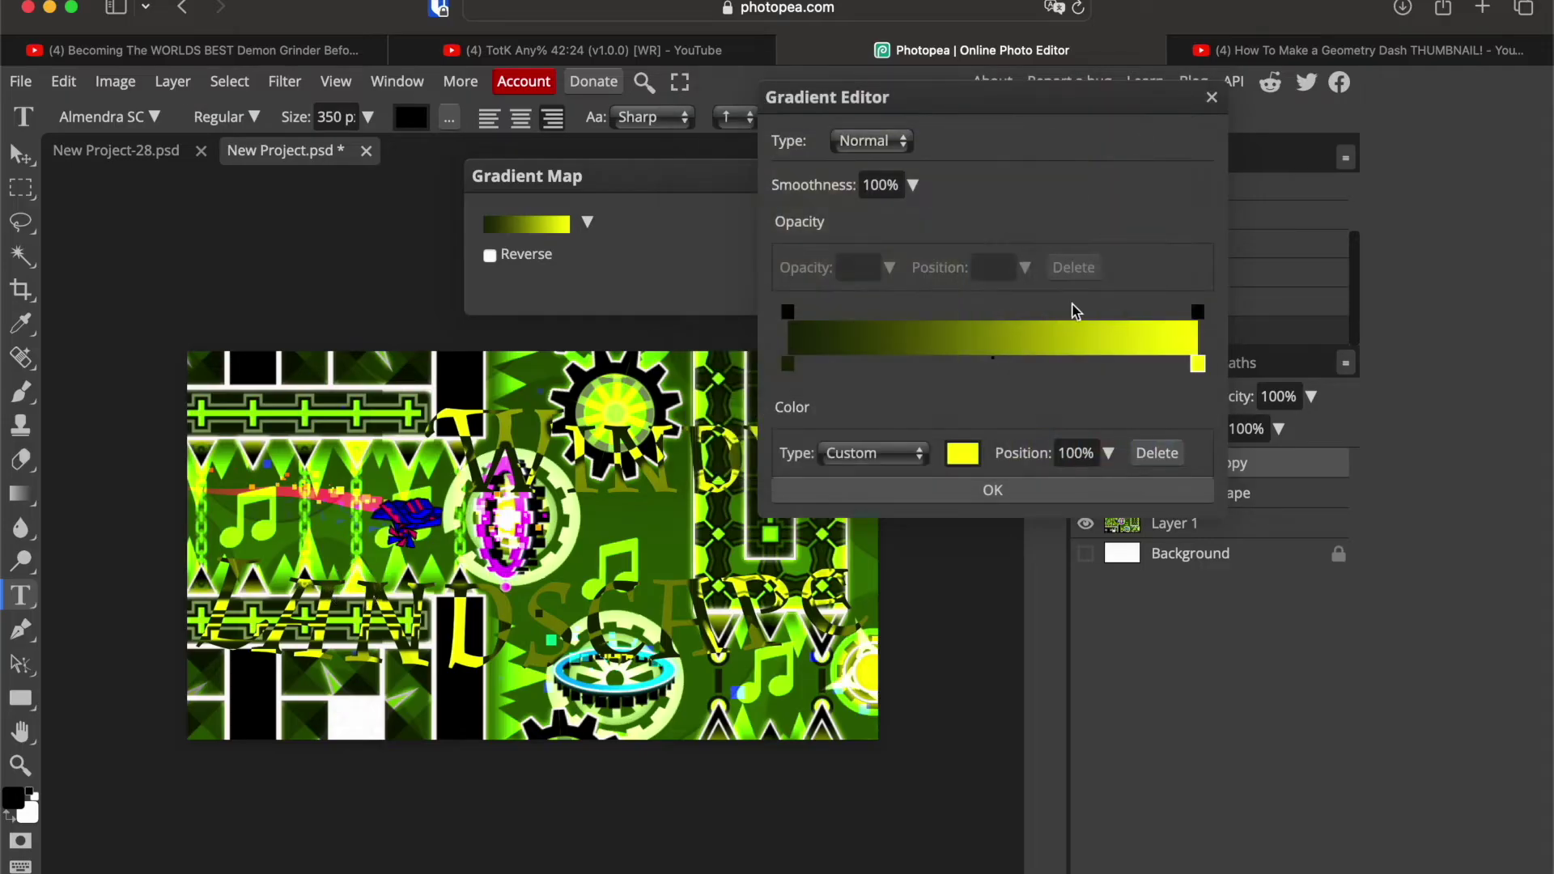
Step: Darken the left stop to very dark green 141e04
click(790, 364)
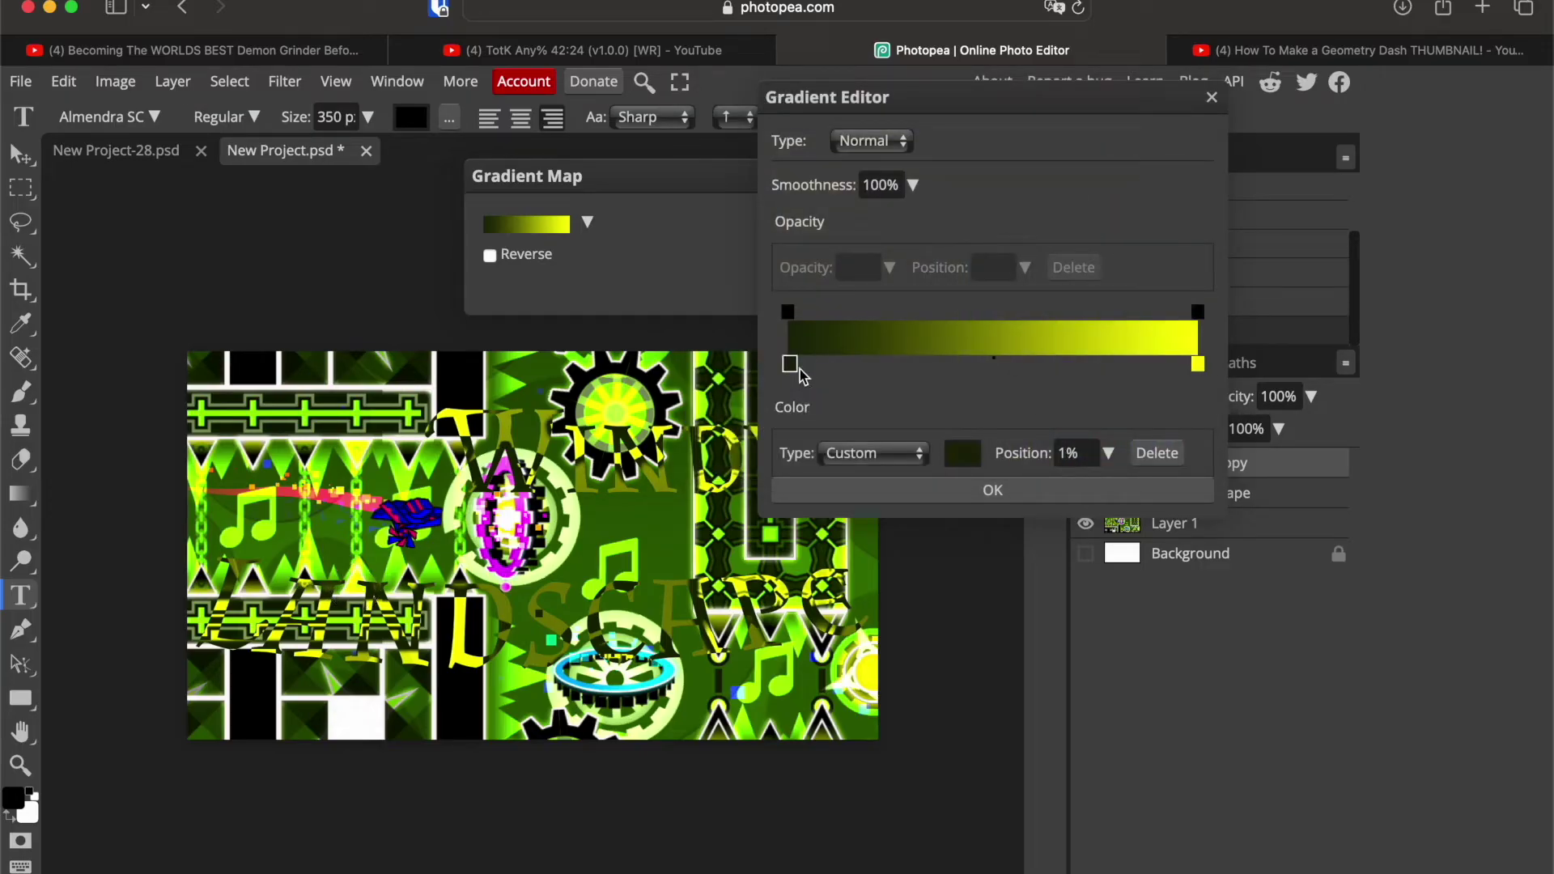
click(961, 458)
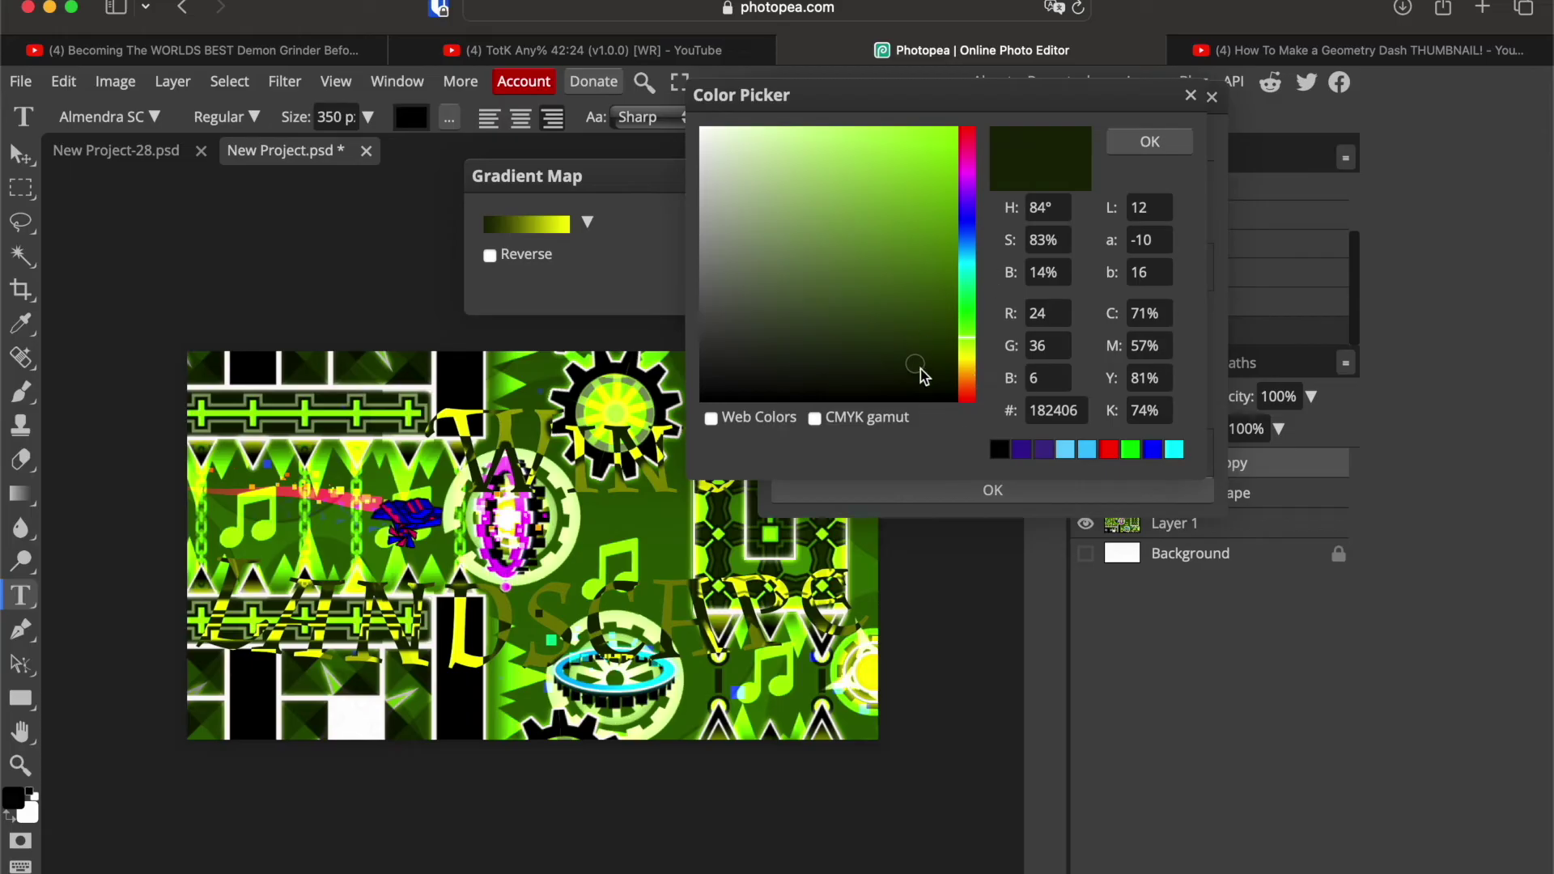
drag(922, 382, 921, 370)
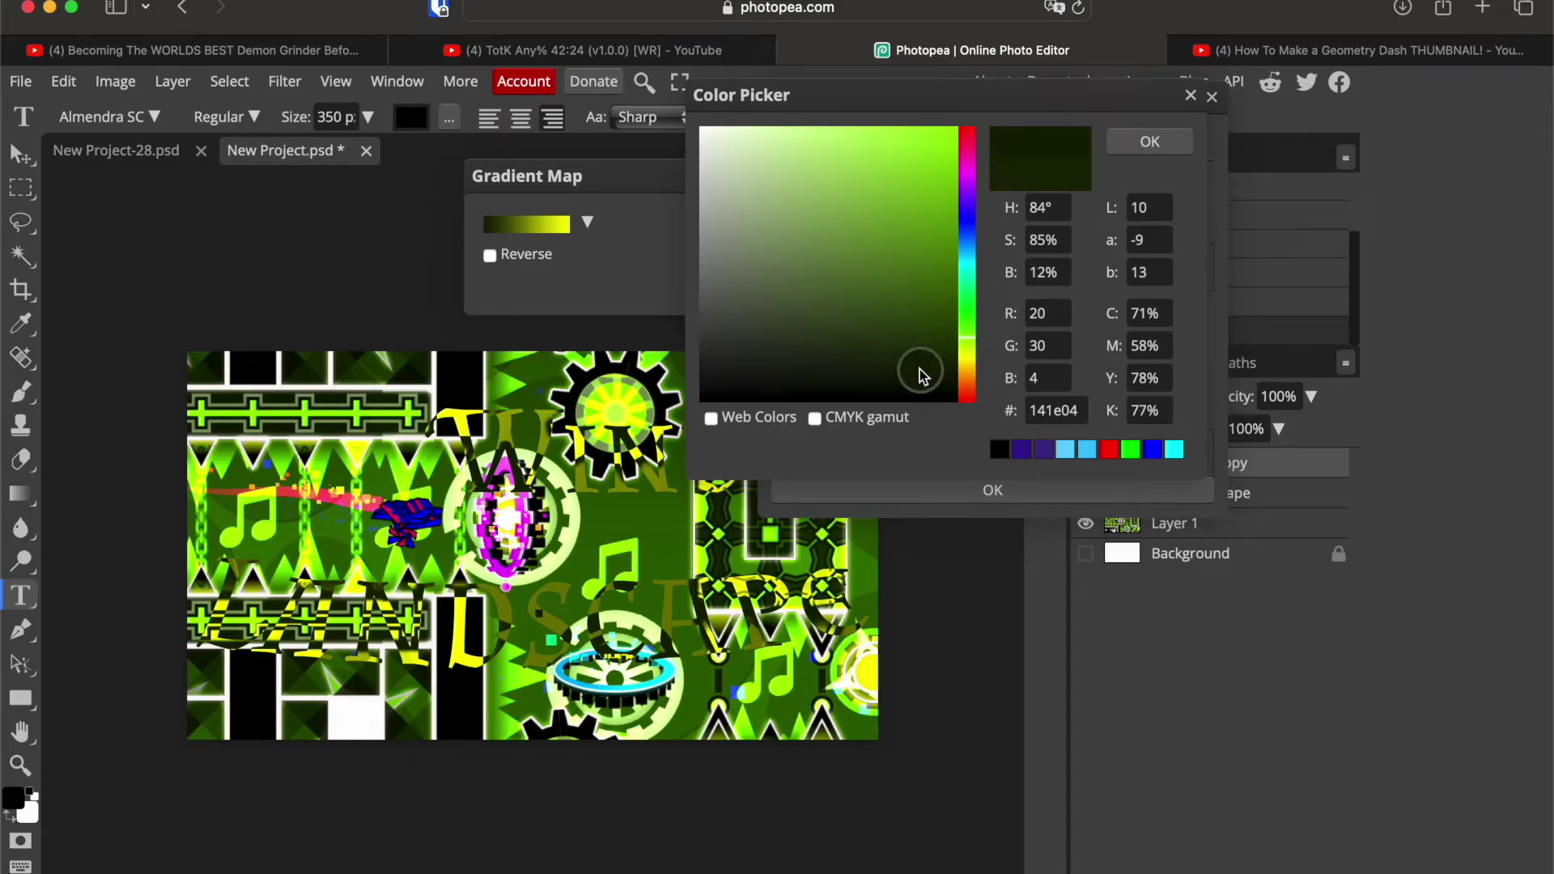
click(1154, 144)
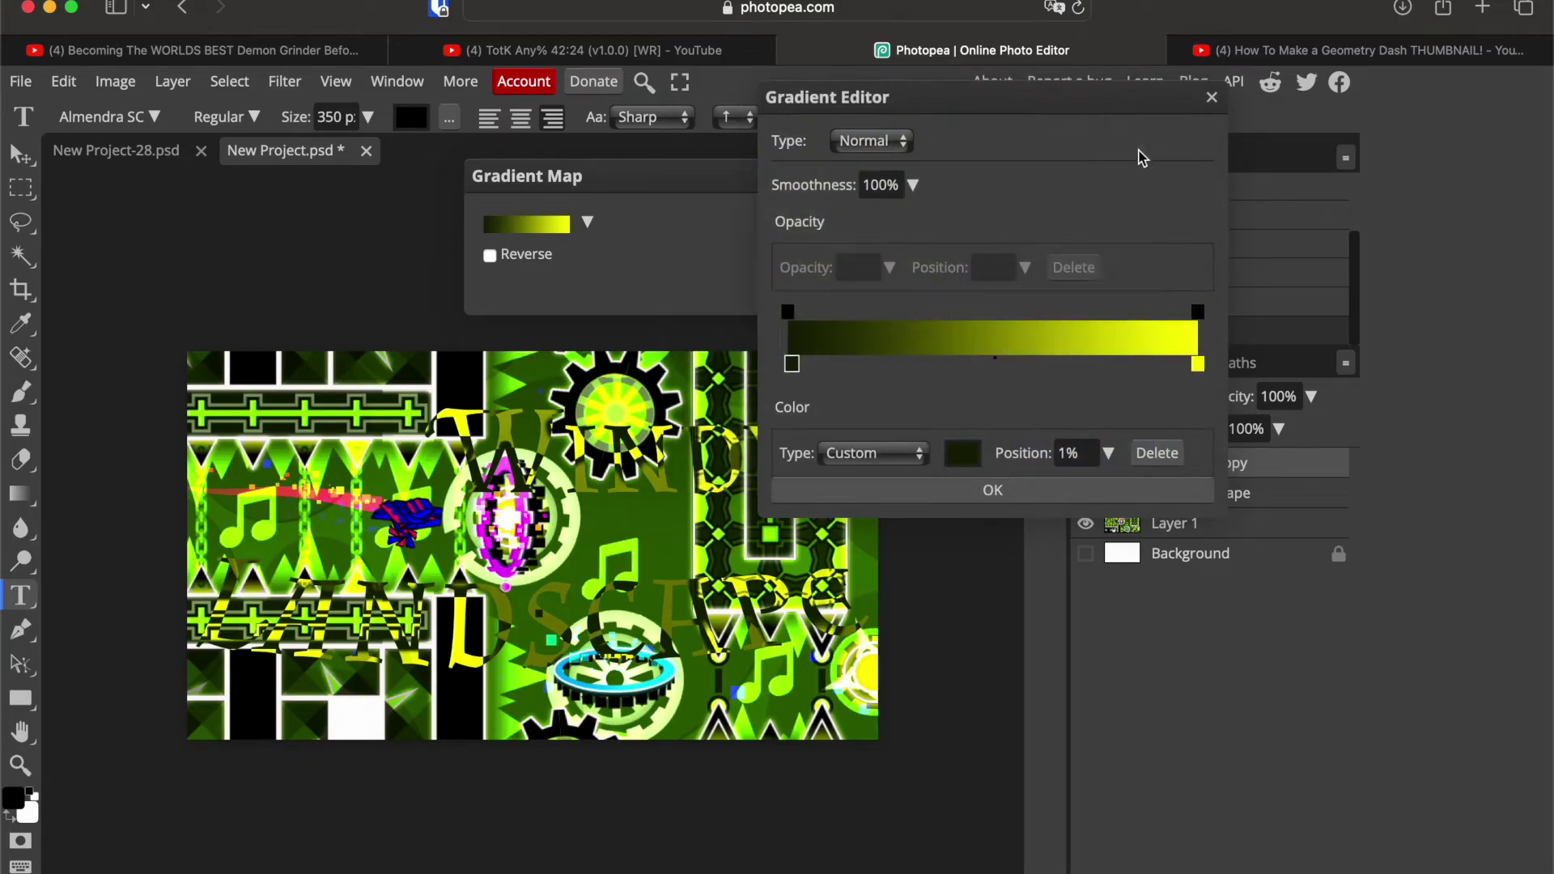
Step: Apply the green-to-yellow gradient map and shift the clipped screenshot copy inside the title lettering
click(1041, 486)
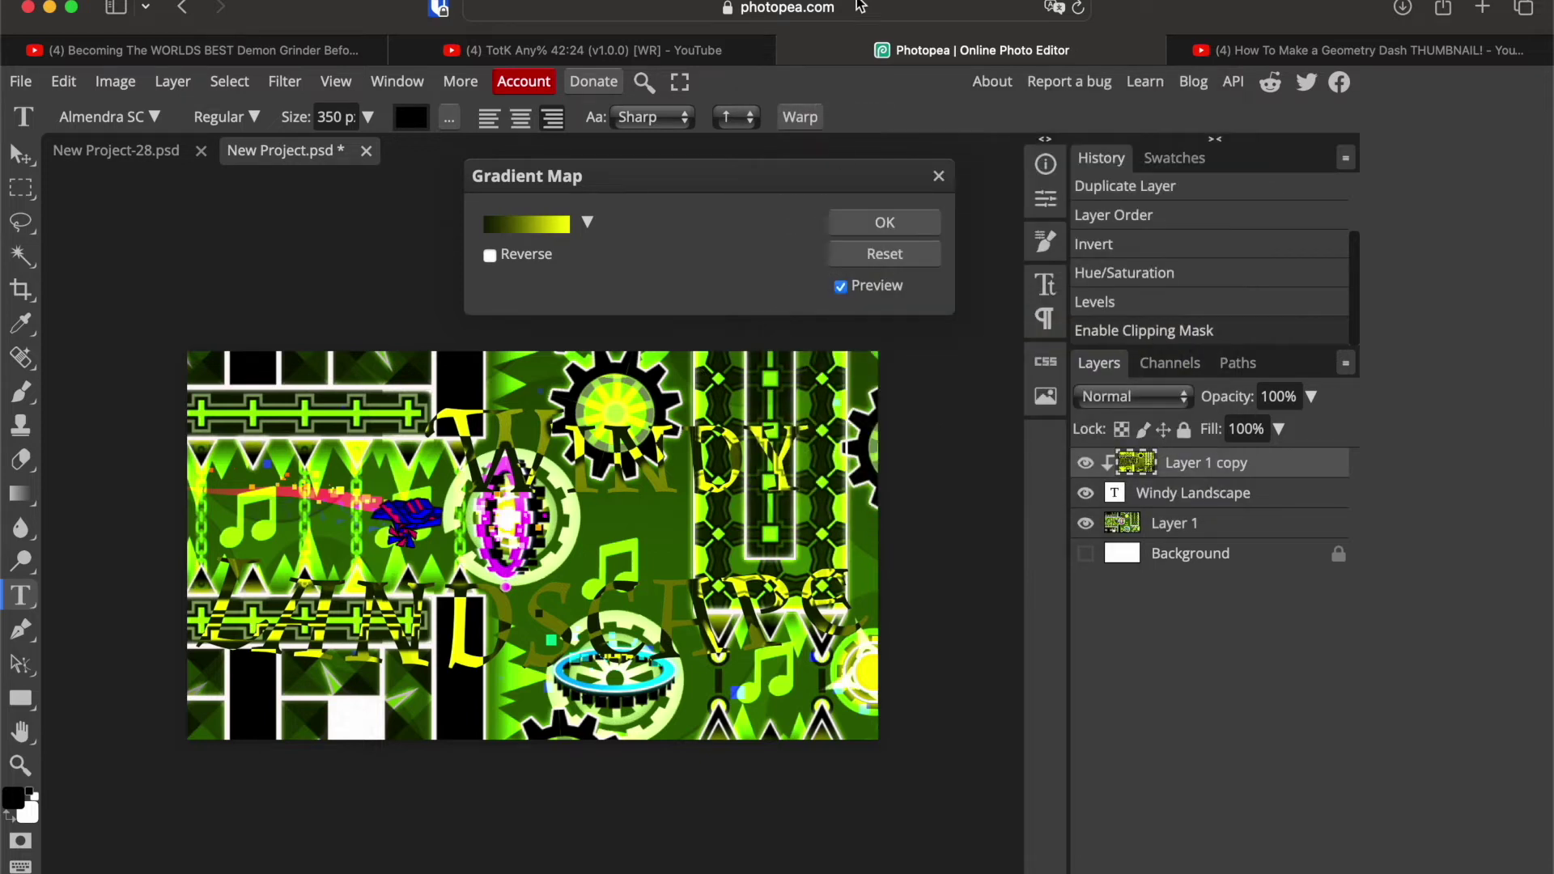
click(888, 229)
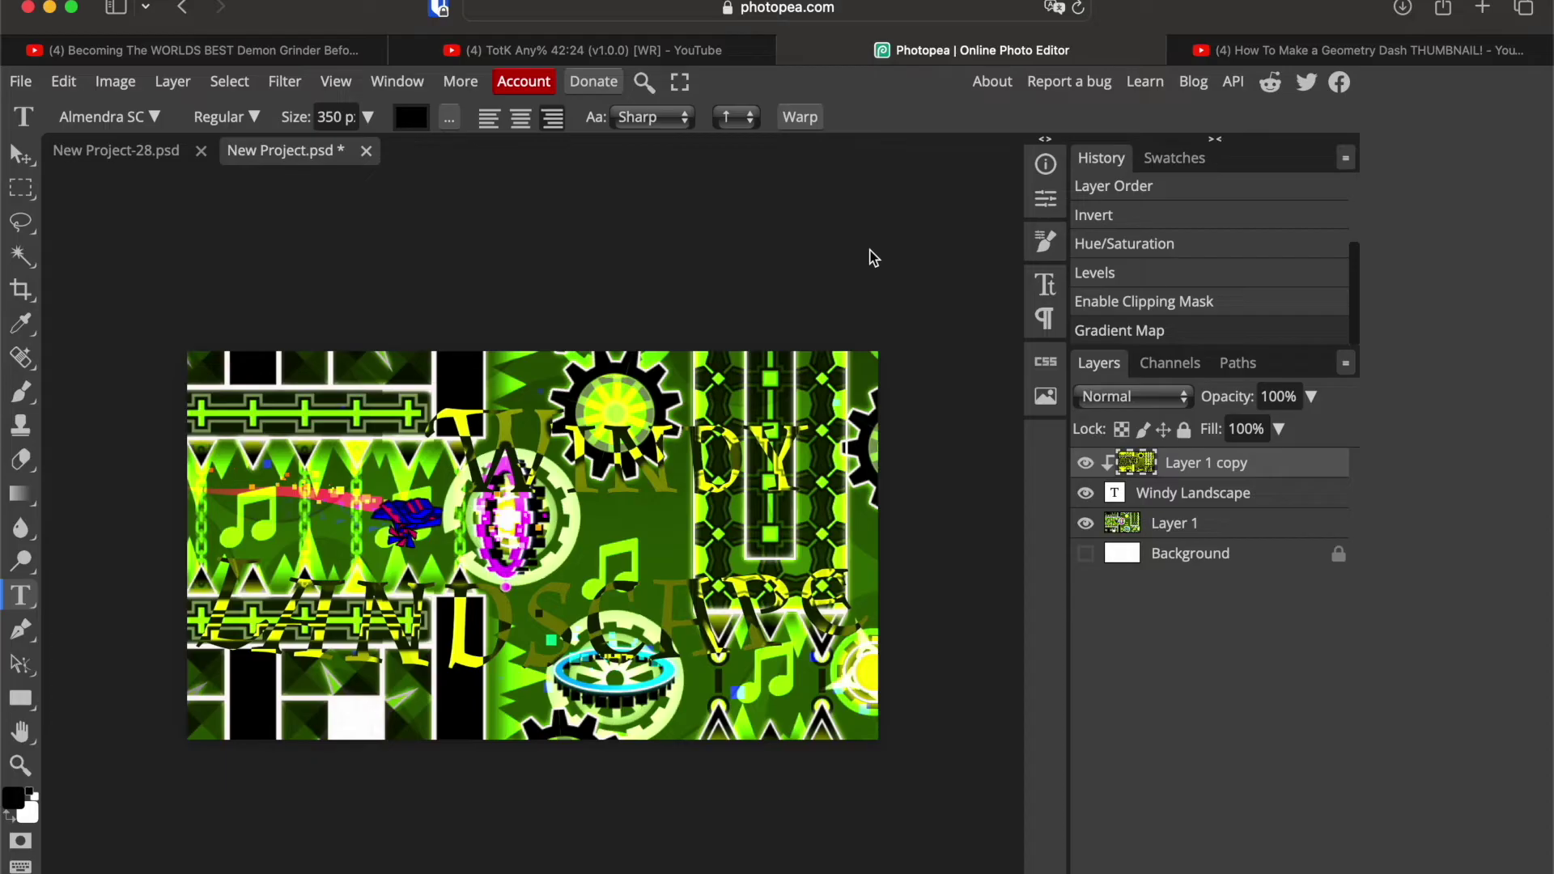
click(22, 154)
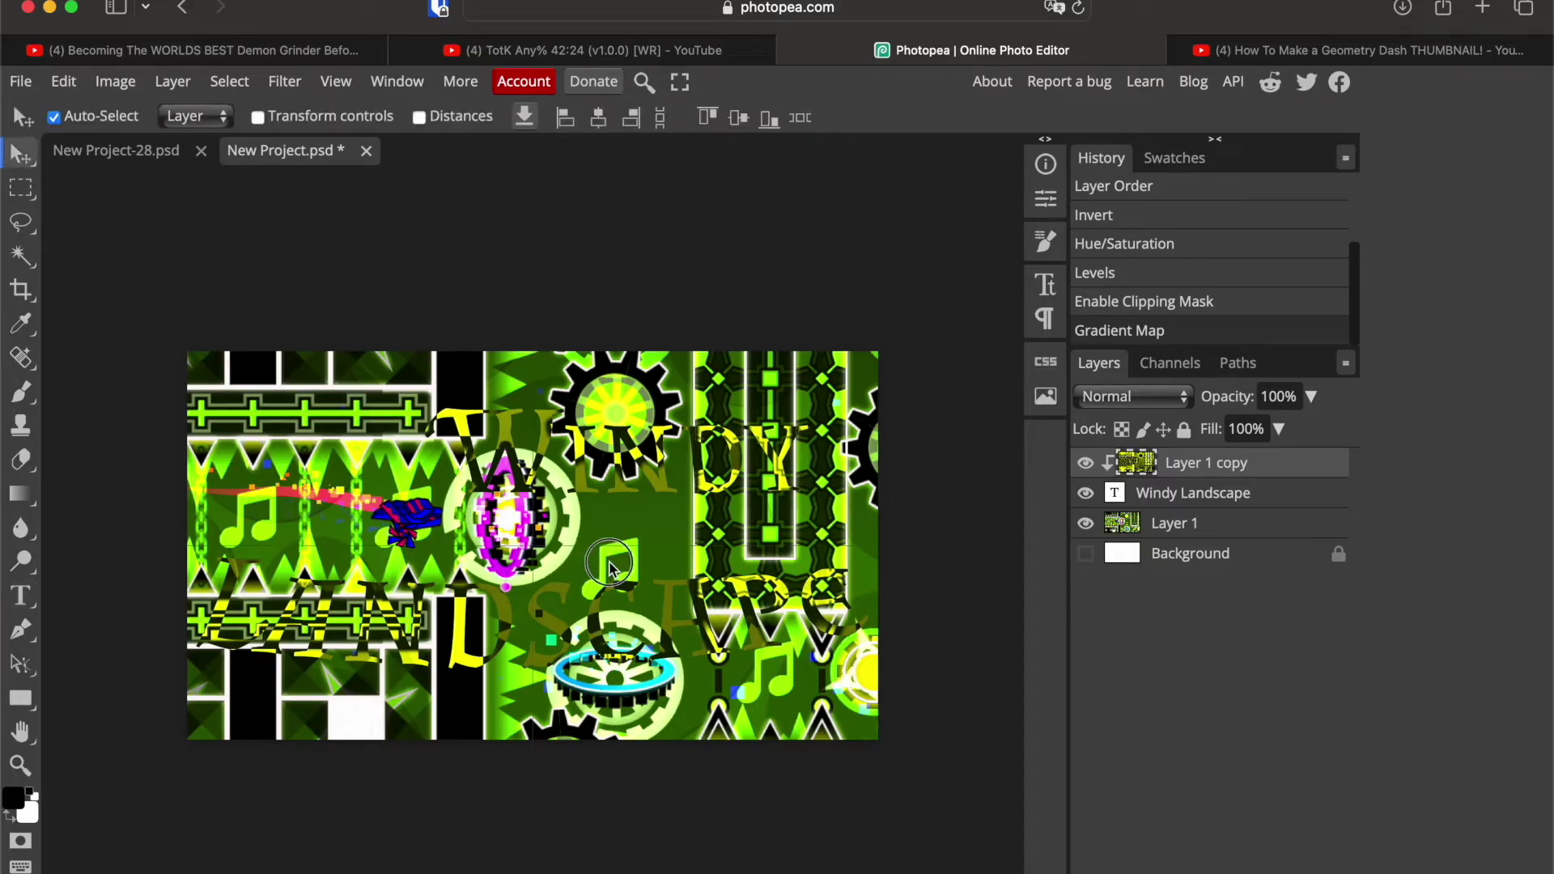
drag(609, 566, 722, 583)
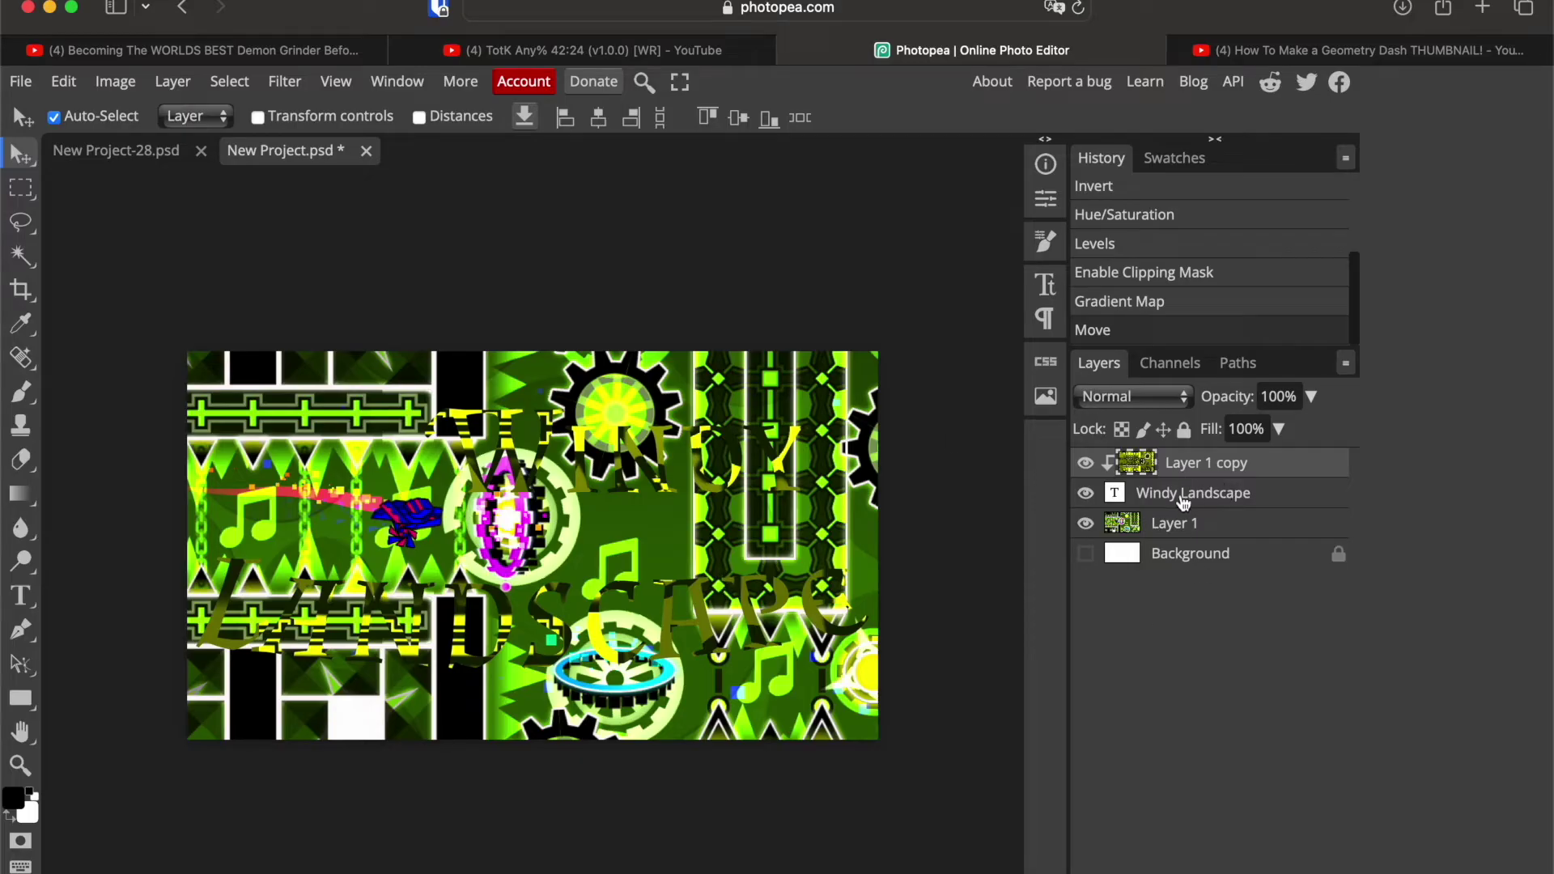
click(1185, 502)
Step: Add a black drop shadow to Windy Landscape: 110° angle, 100% opacity, 12 px distance, 100% spread, 17 px
right_click(1184, 502)
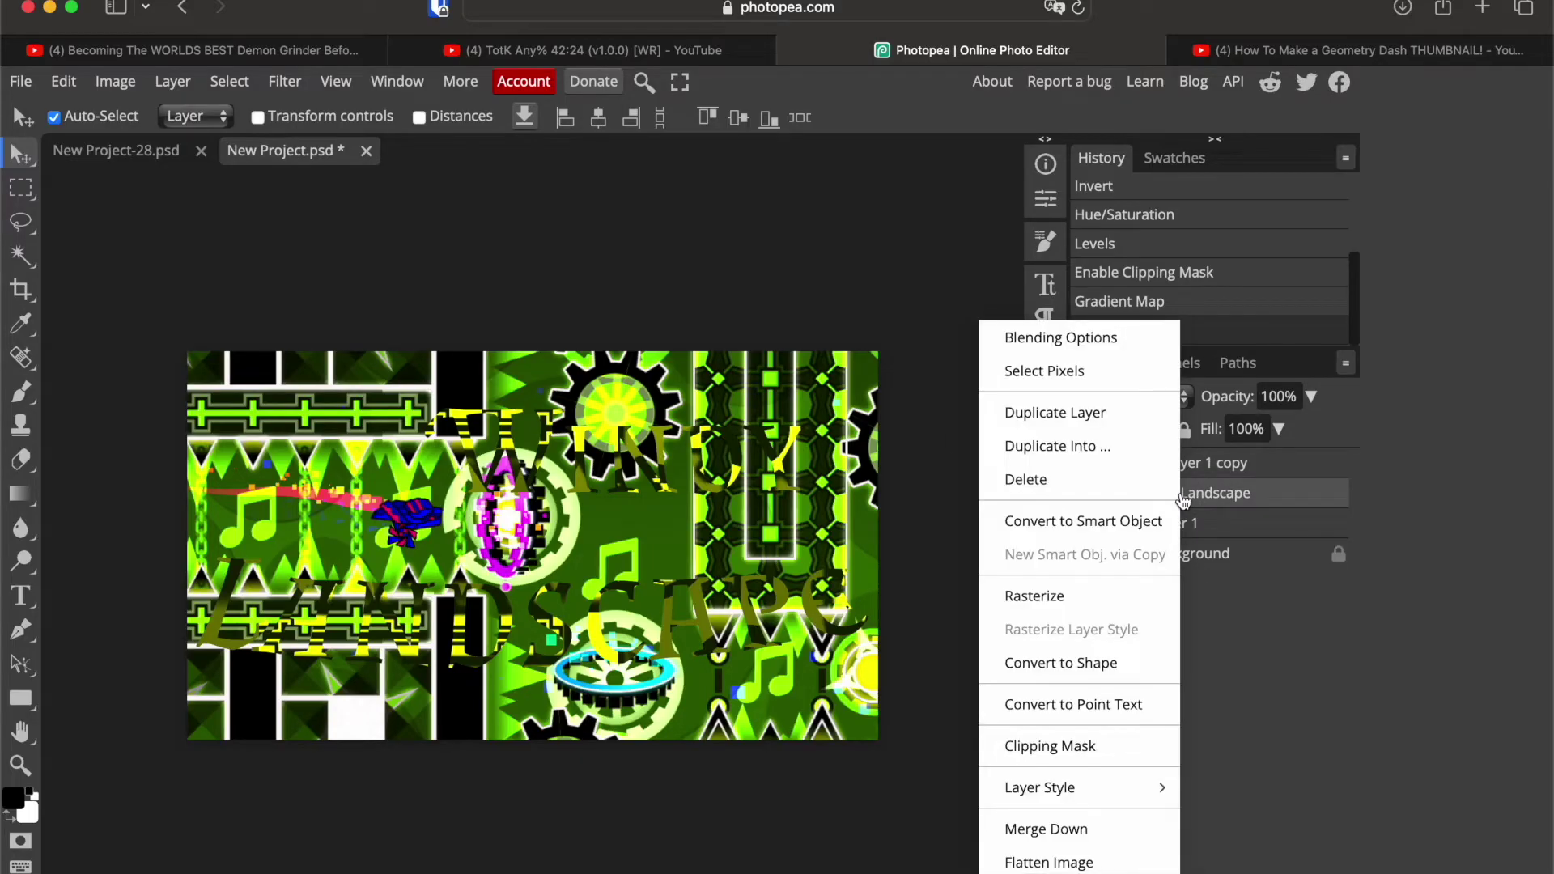
click(1091, 340)
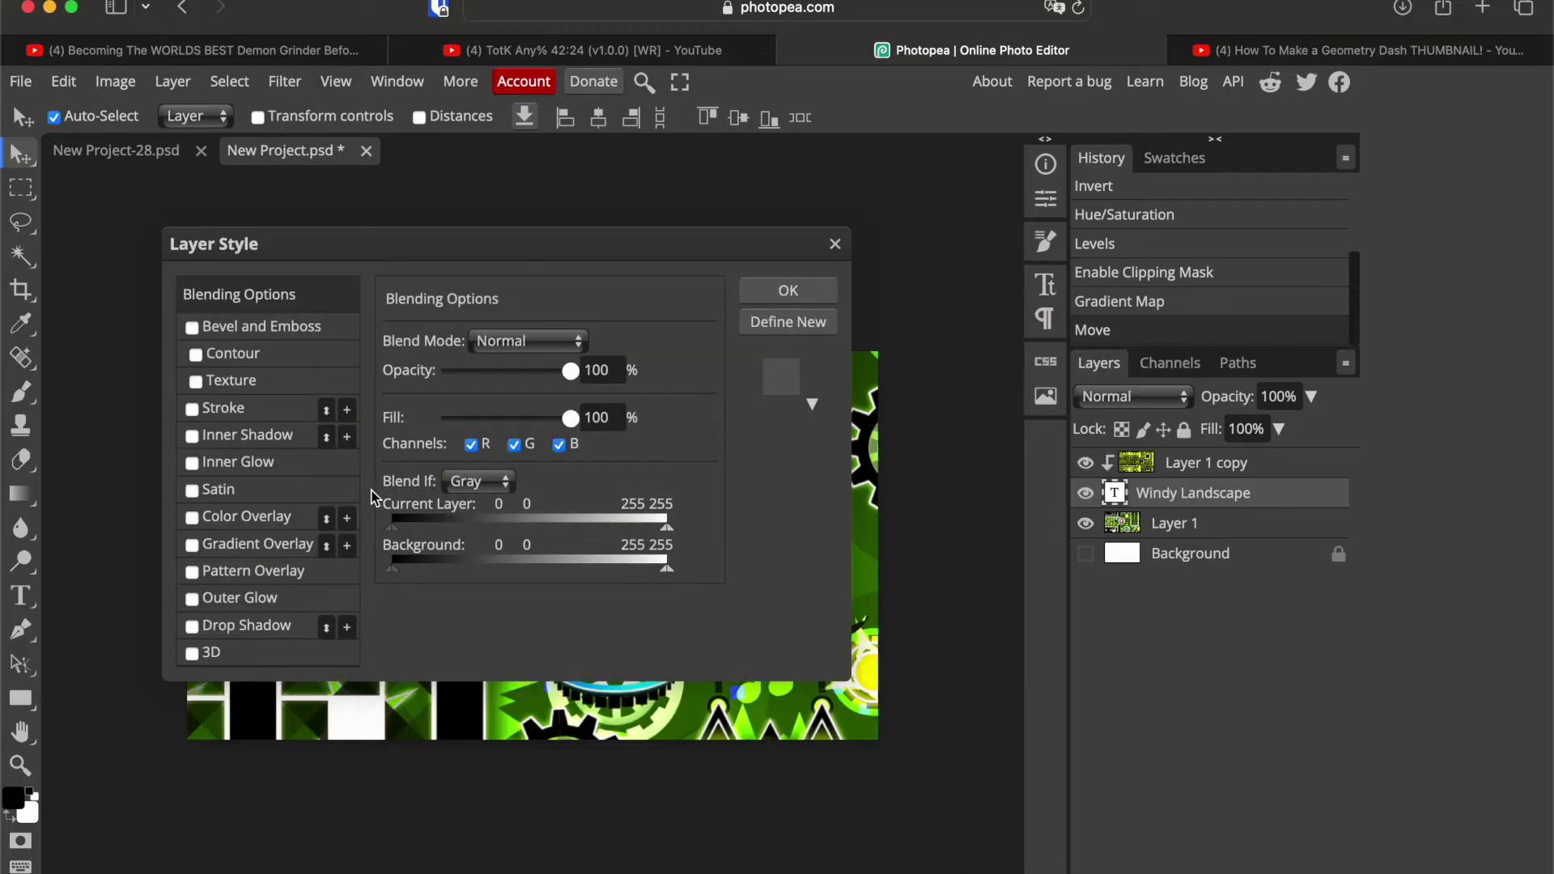
click(233, 628)
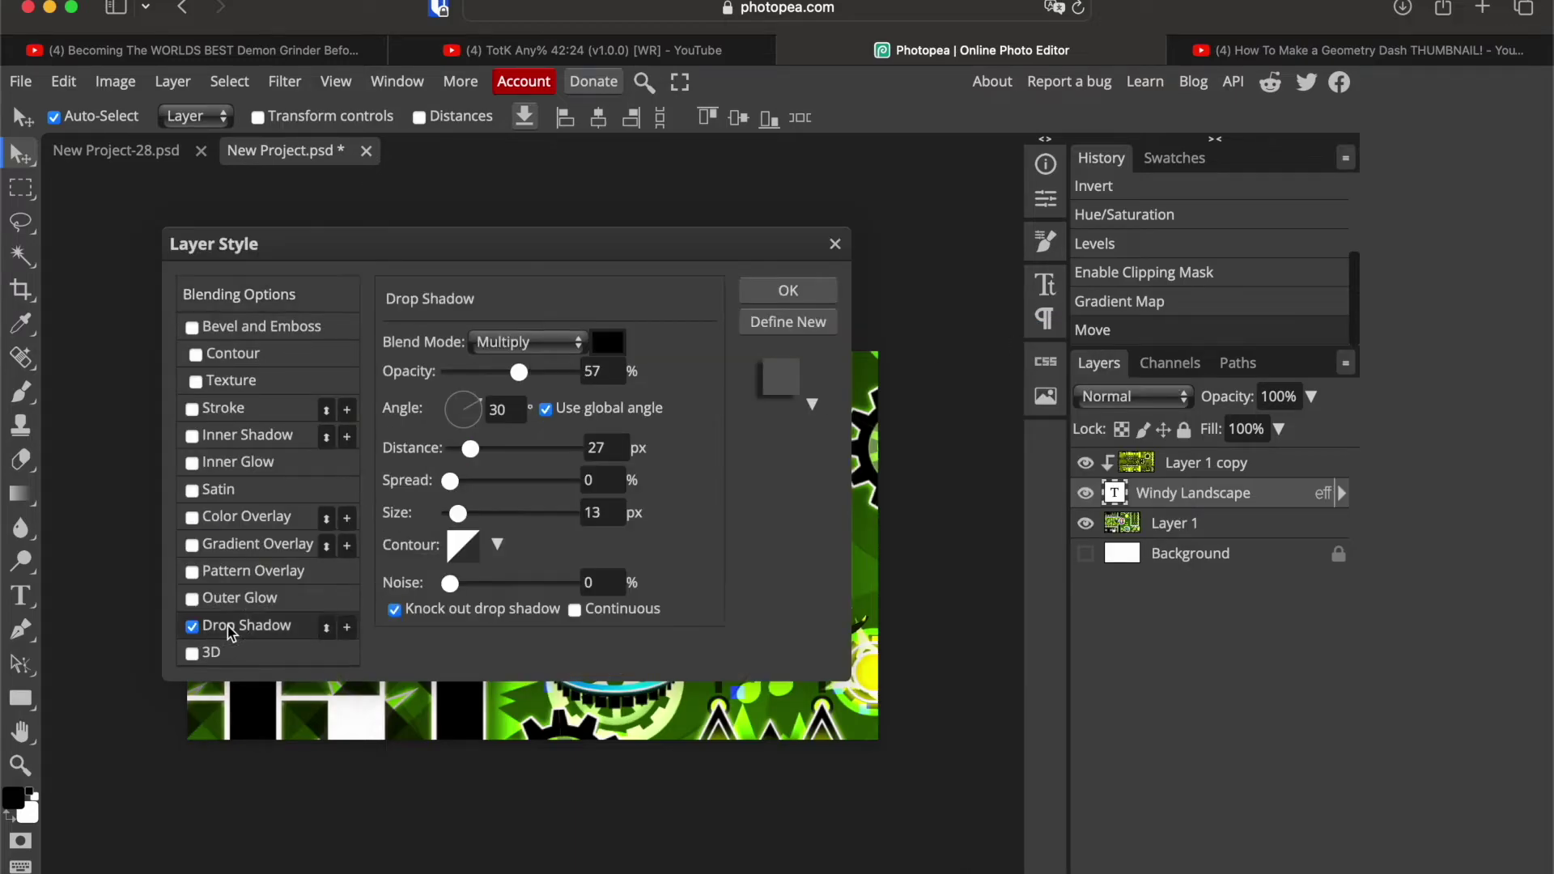
click(507, 410)
text(11)
drag(306, 240, 513, 155)
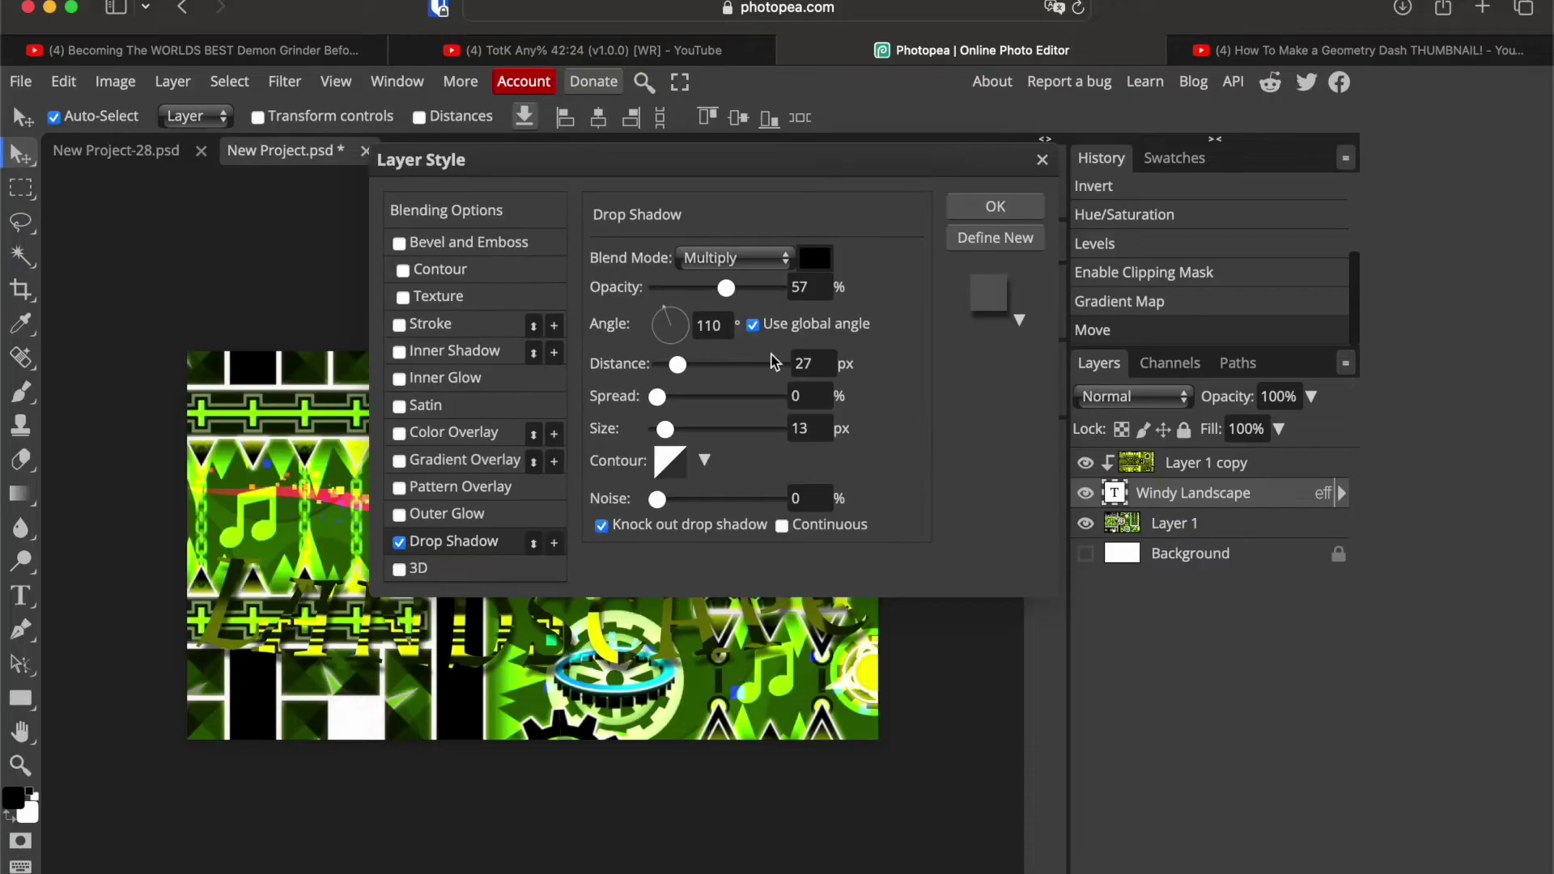
drag(731, 291, 805, 292)
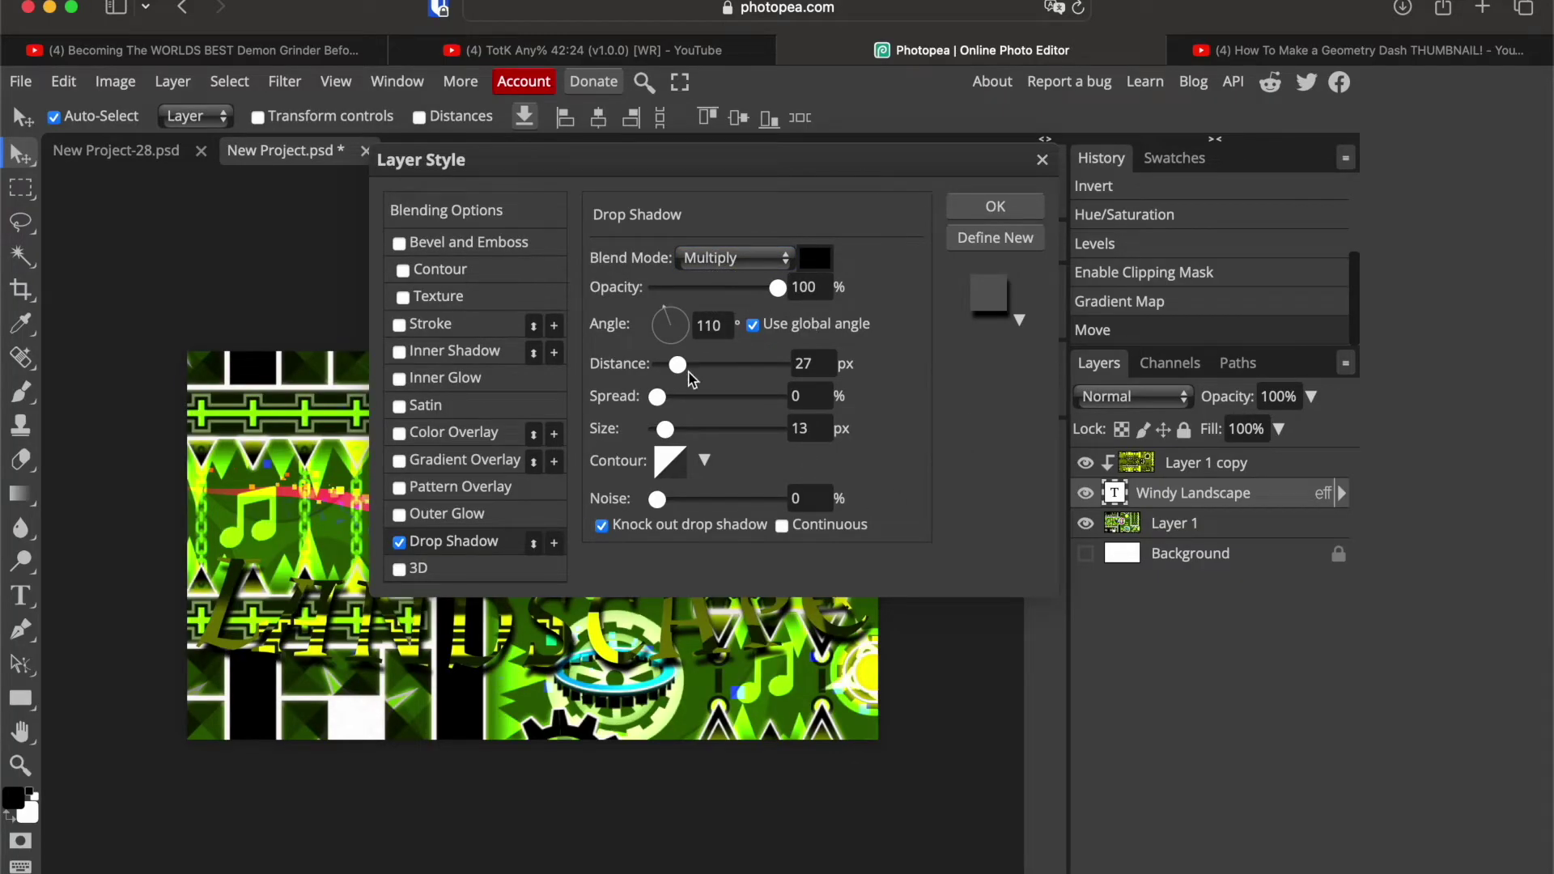
drag(678, 365, 802, 399)
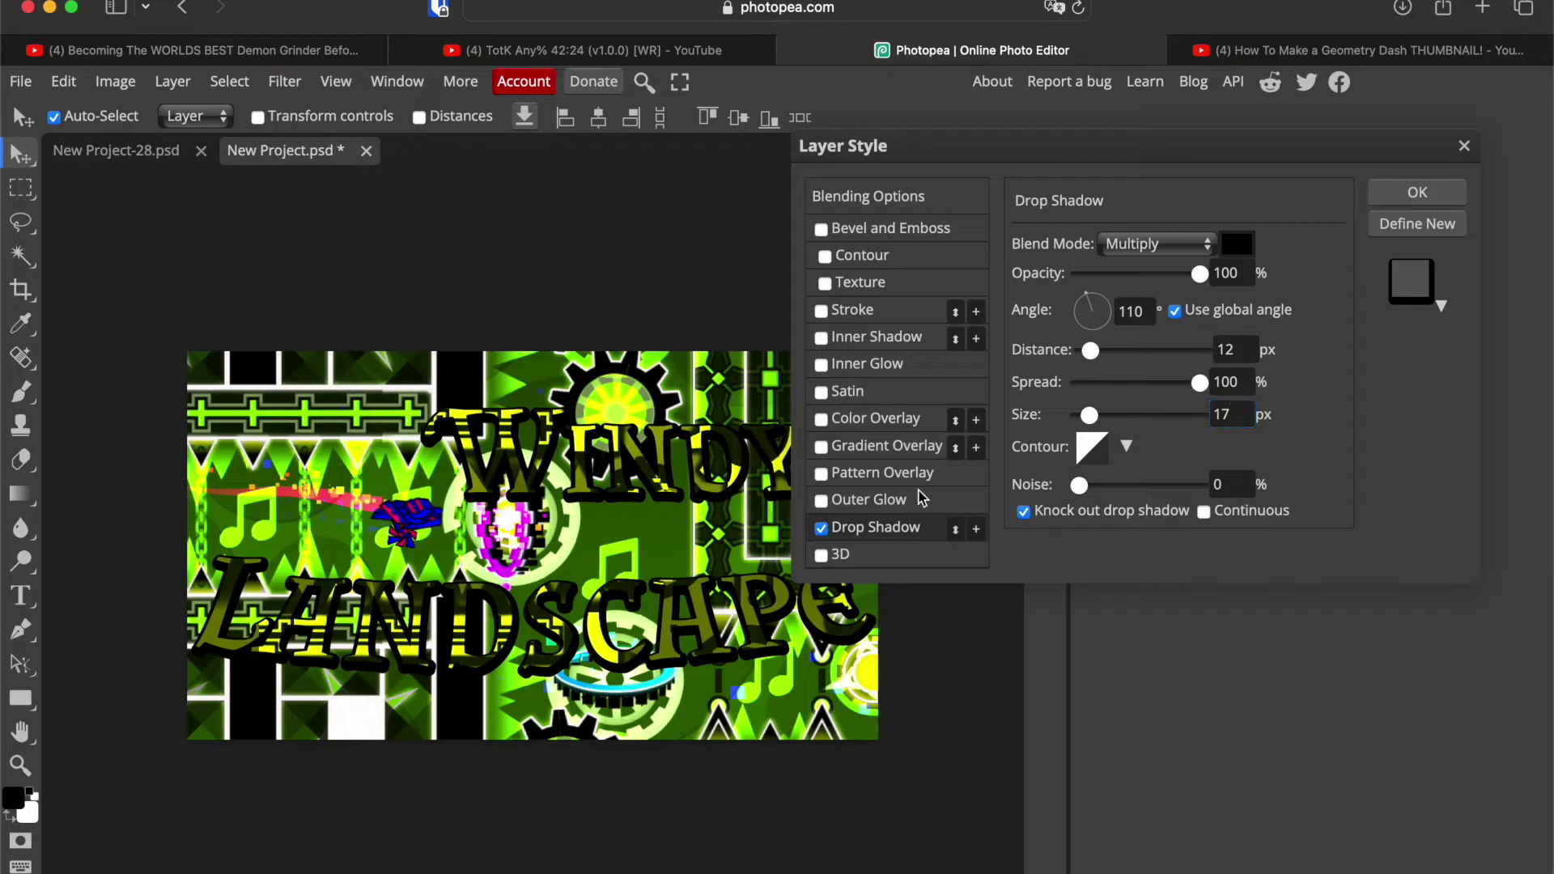
Step: Add a reversed Color Dodge gradient overlay to the title using the black-to-transparent preset
click(822, 447)
click(869, 447)
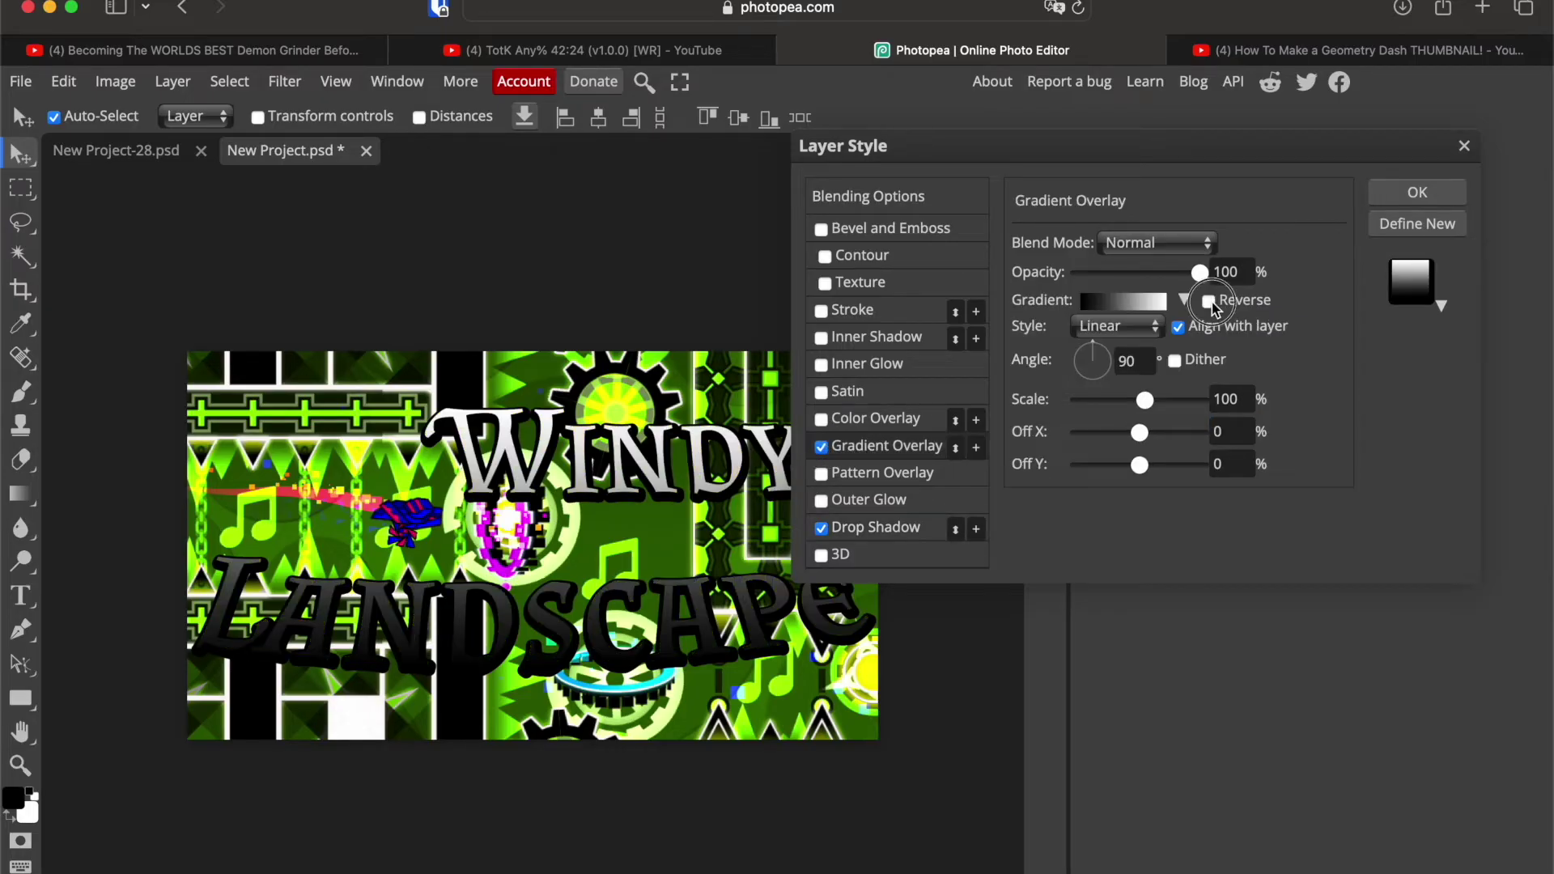
click(1210, 301)
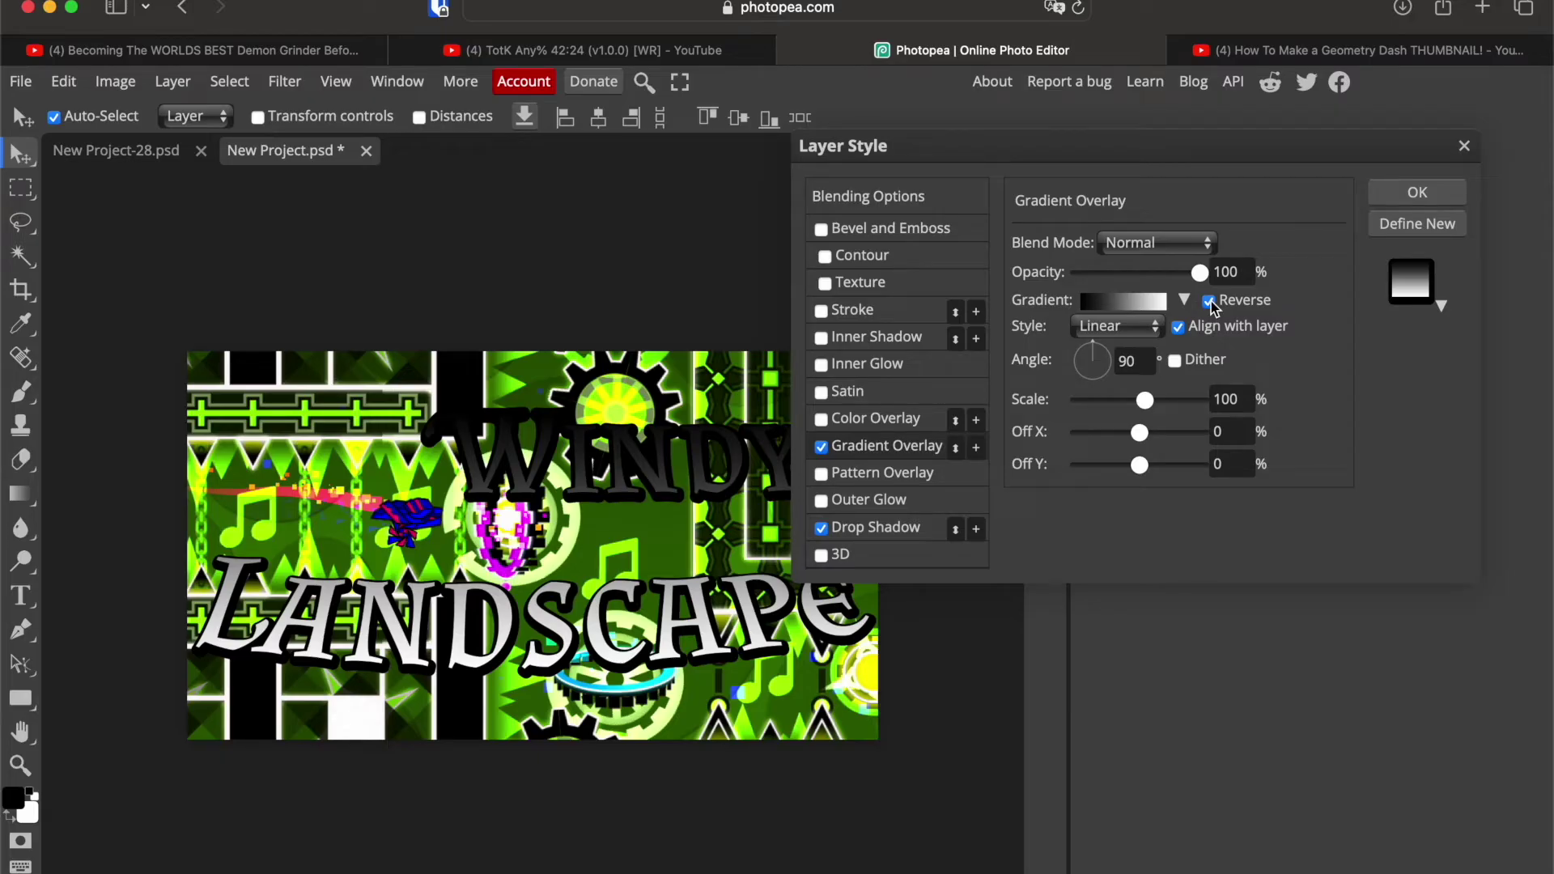
click(1156, 243)
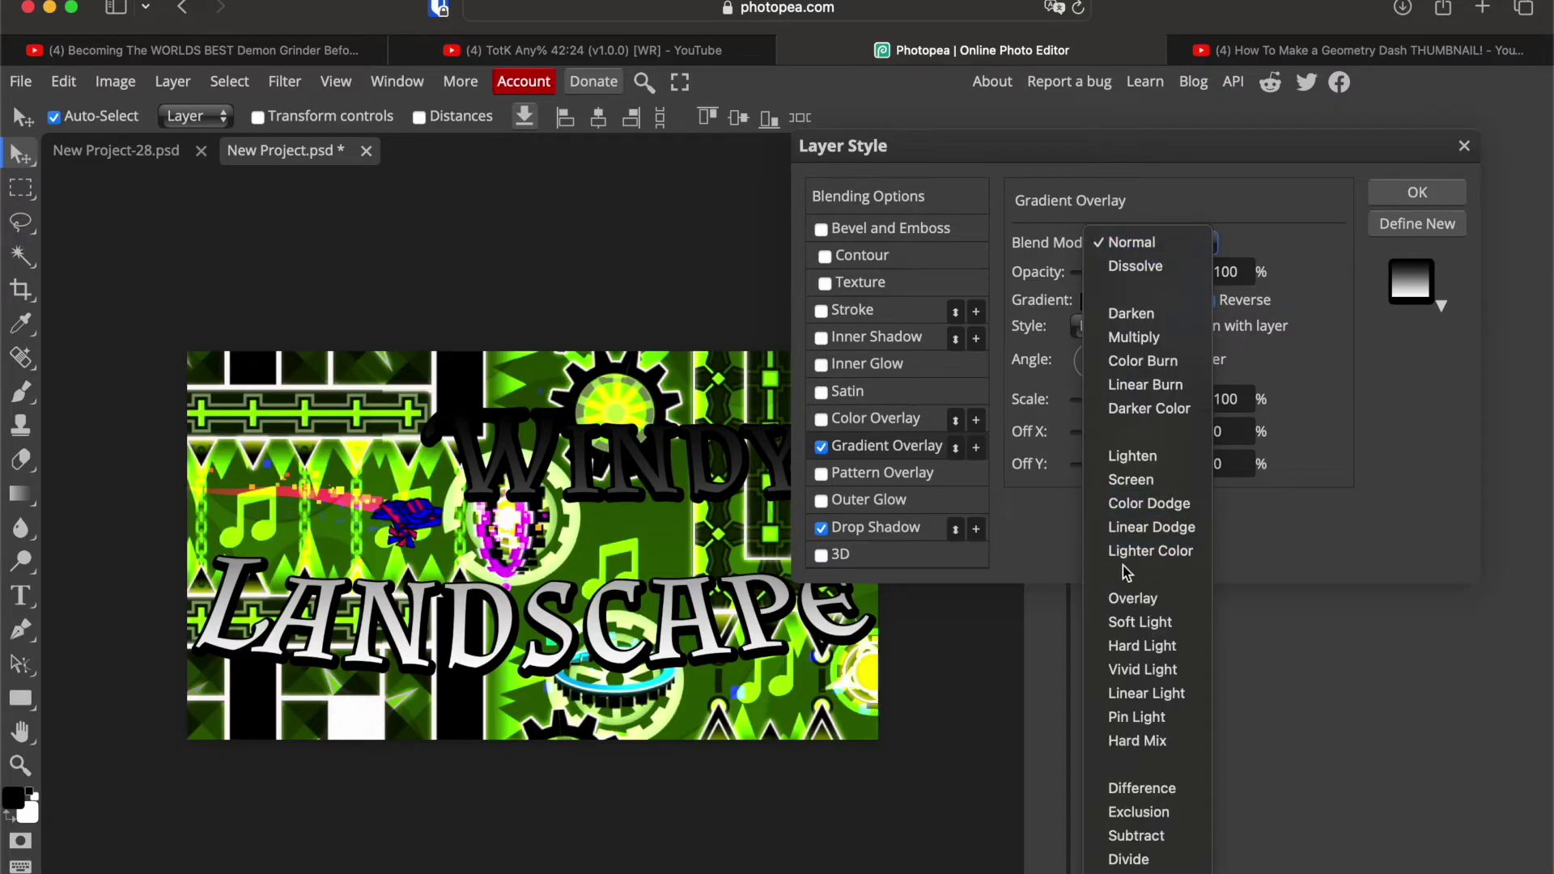
click(1150, 504)
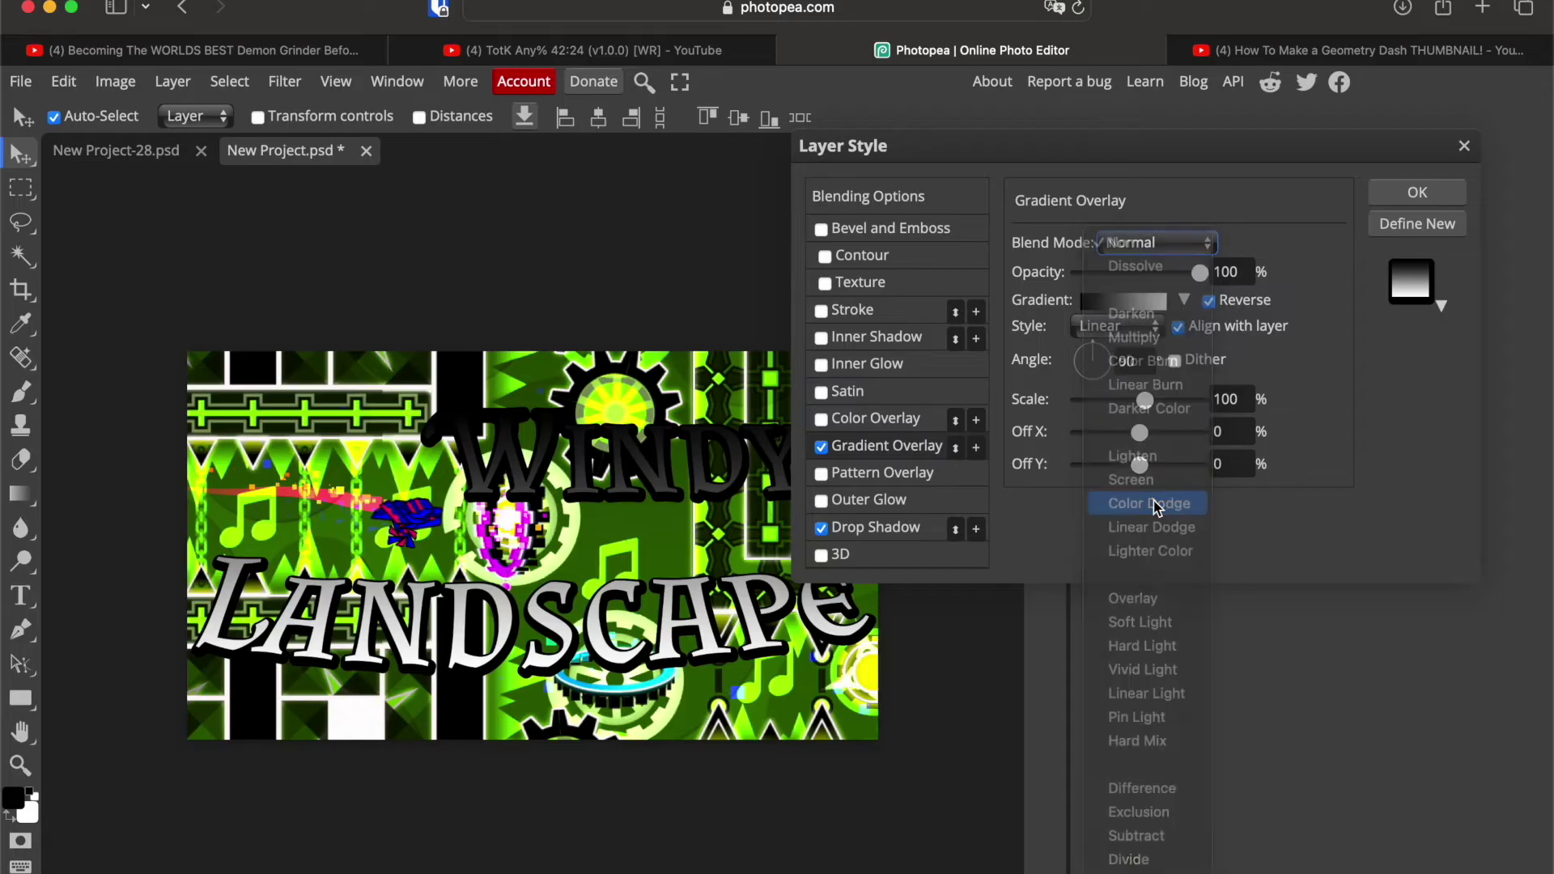
click(1183, 301)
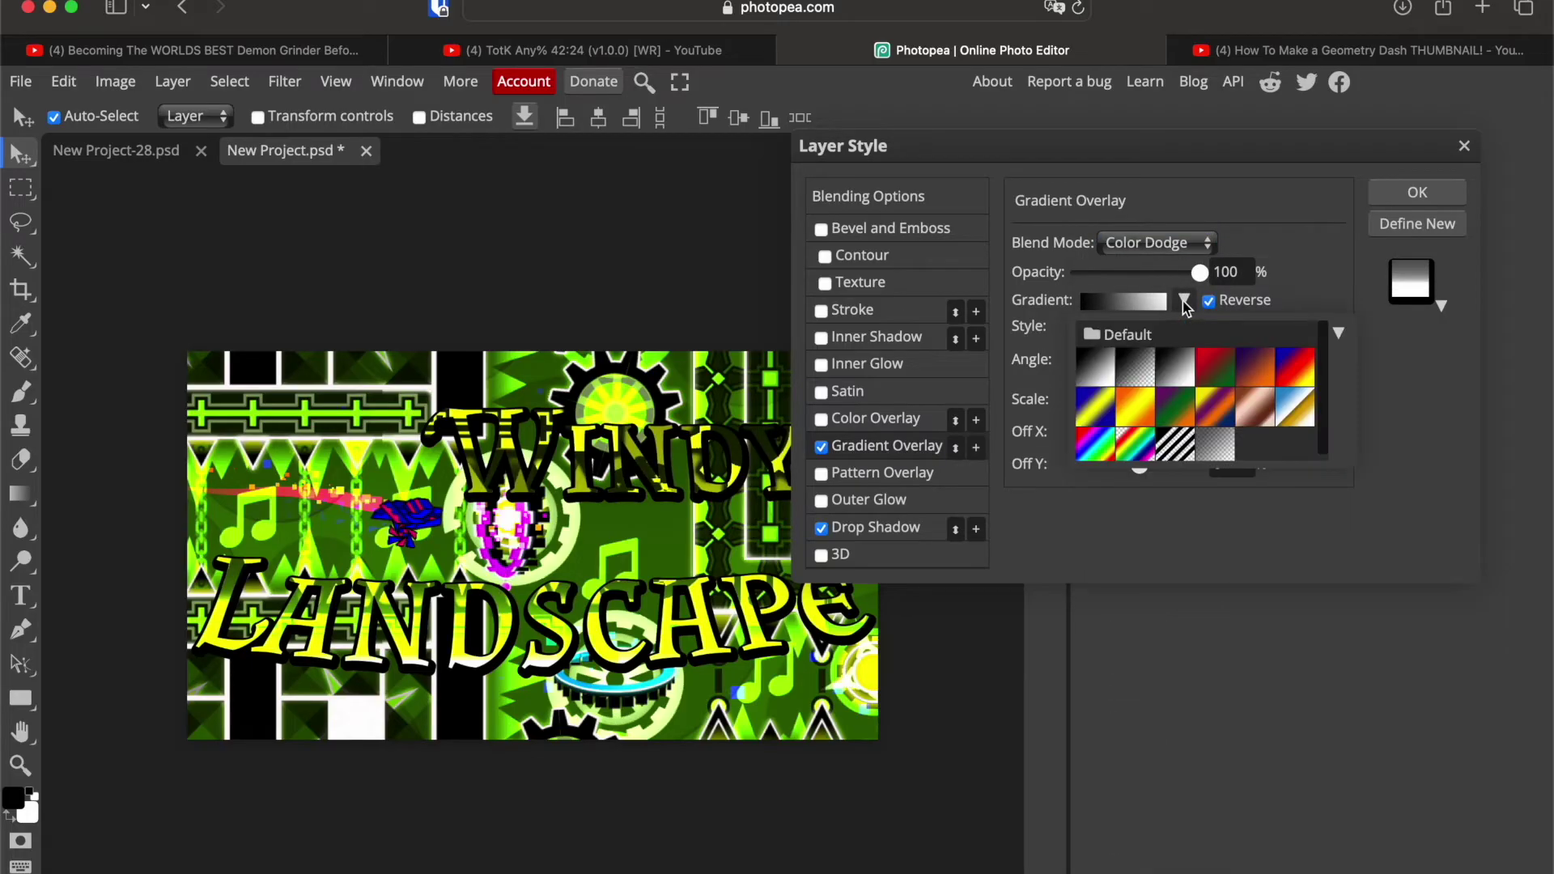
click(1141, 377)
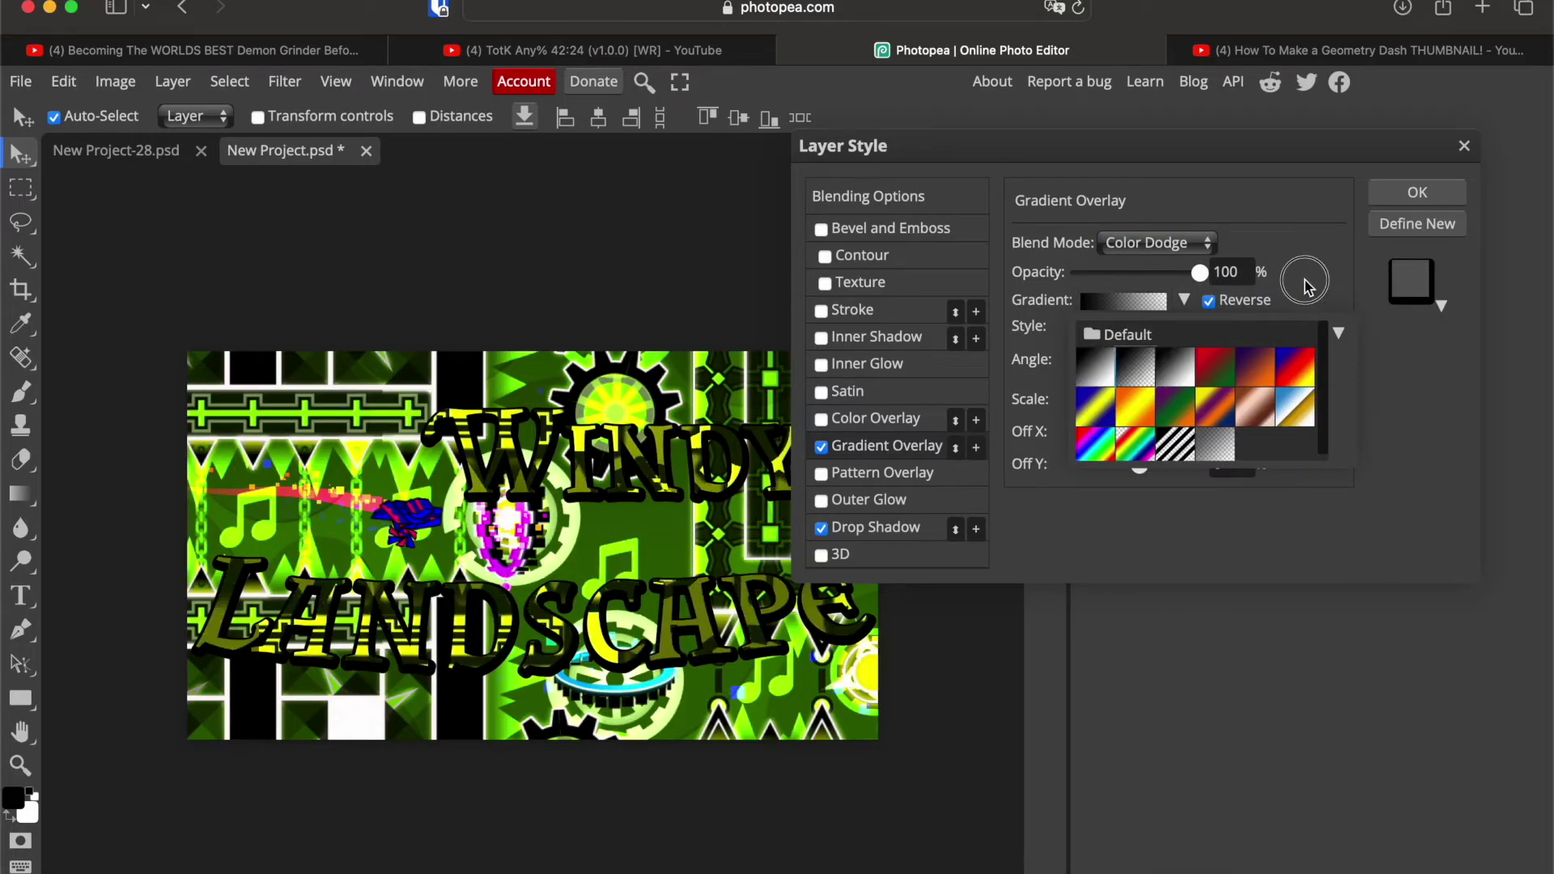
Step: Change the gradient's opaque stop to white and set the overlay opacity to 85%
click(1094, 306)
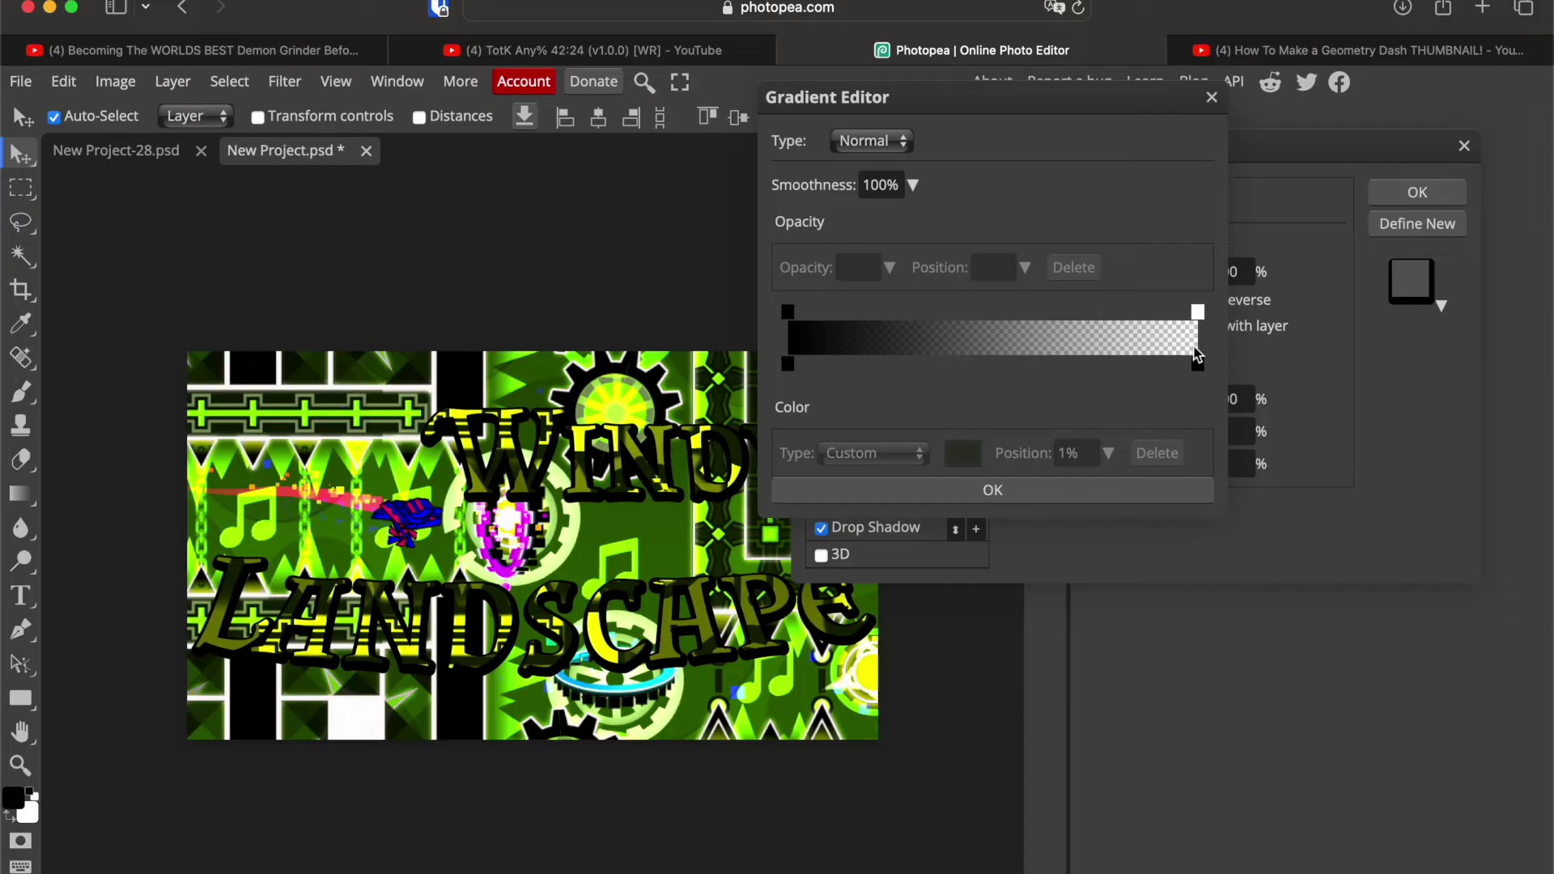
click(787, 364)
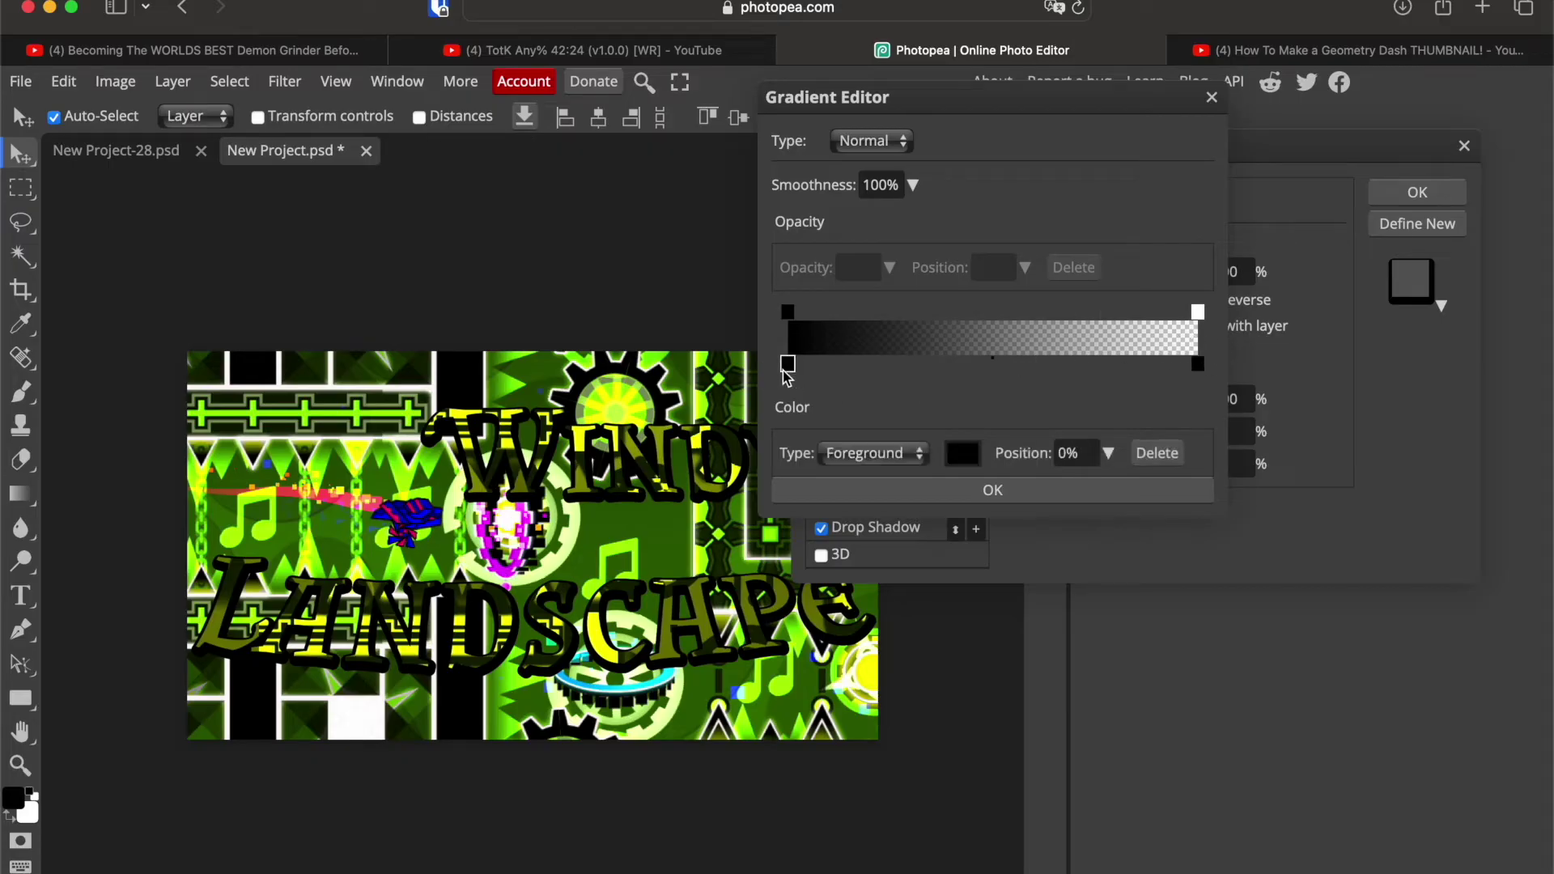
click(961, 454)
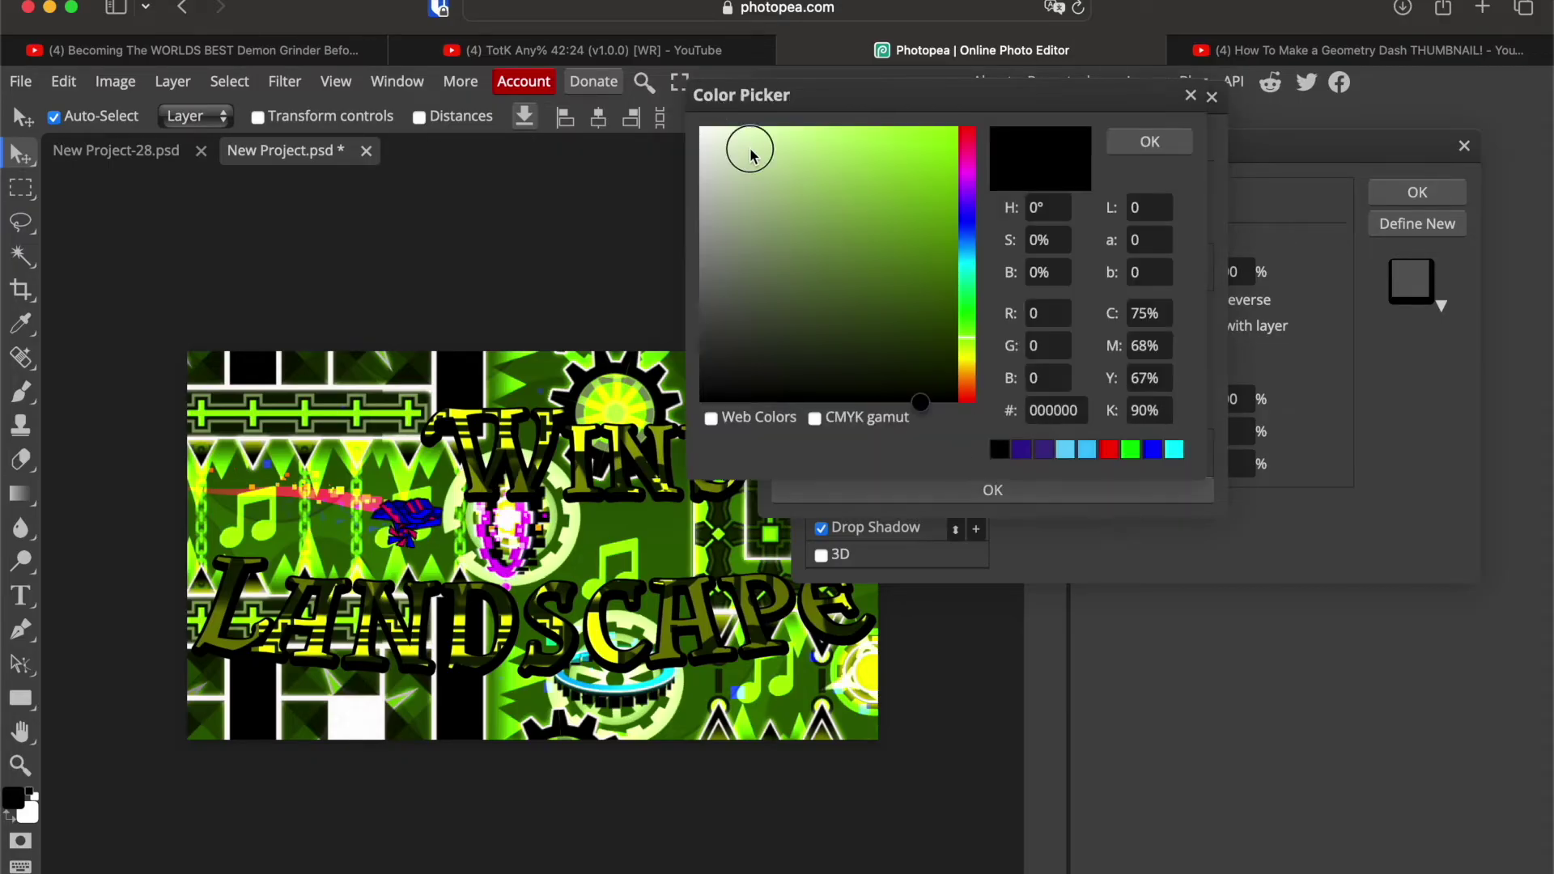
drag(745, 146, 549, 85)
click(1149, 141)
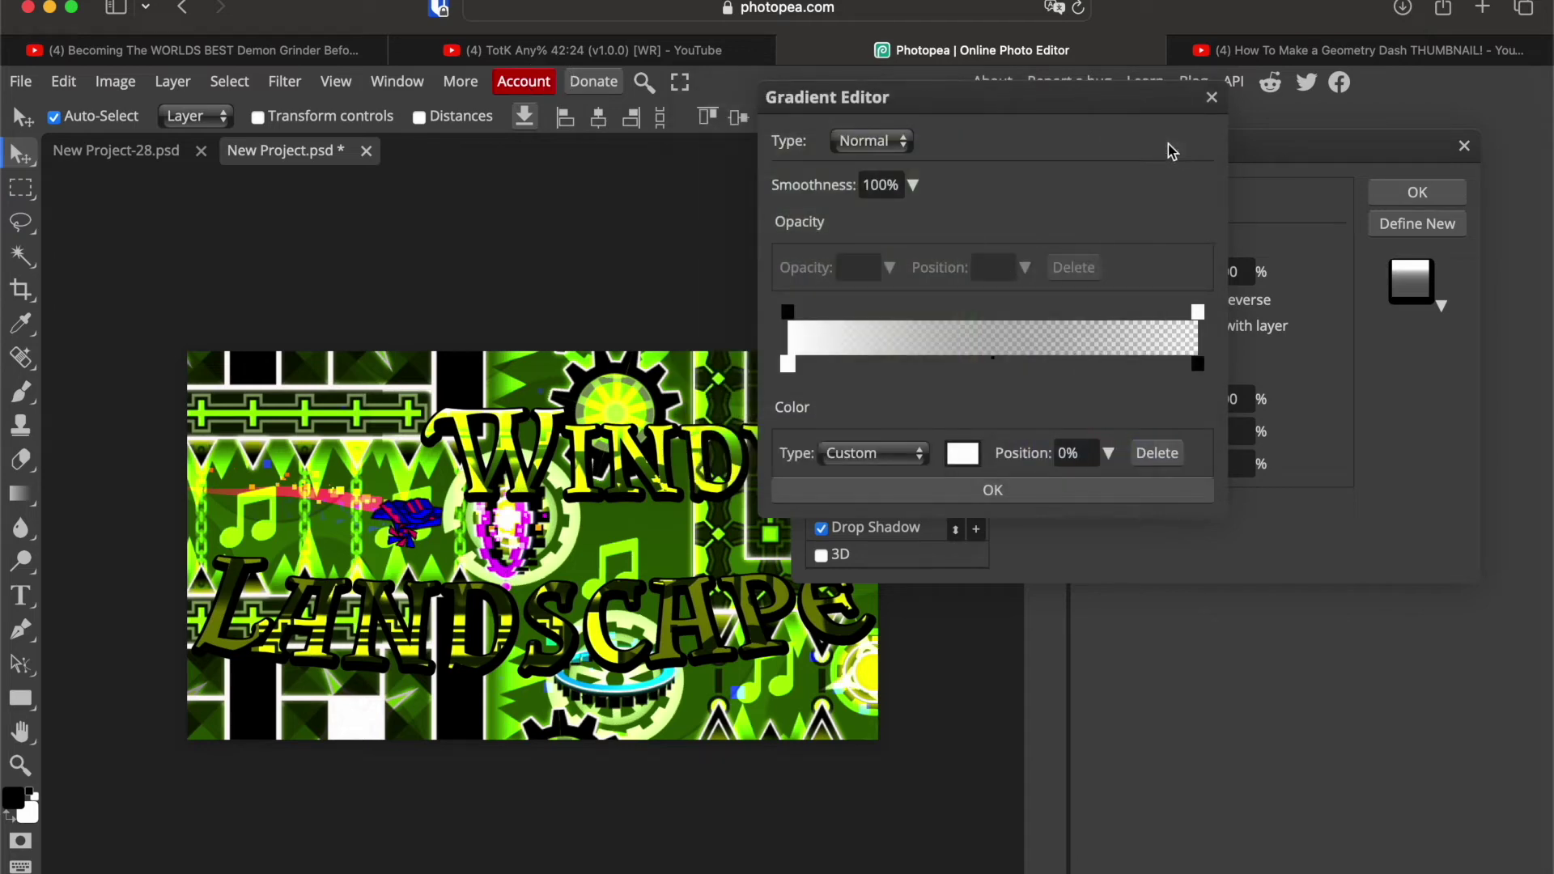
click(1100, 488)
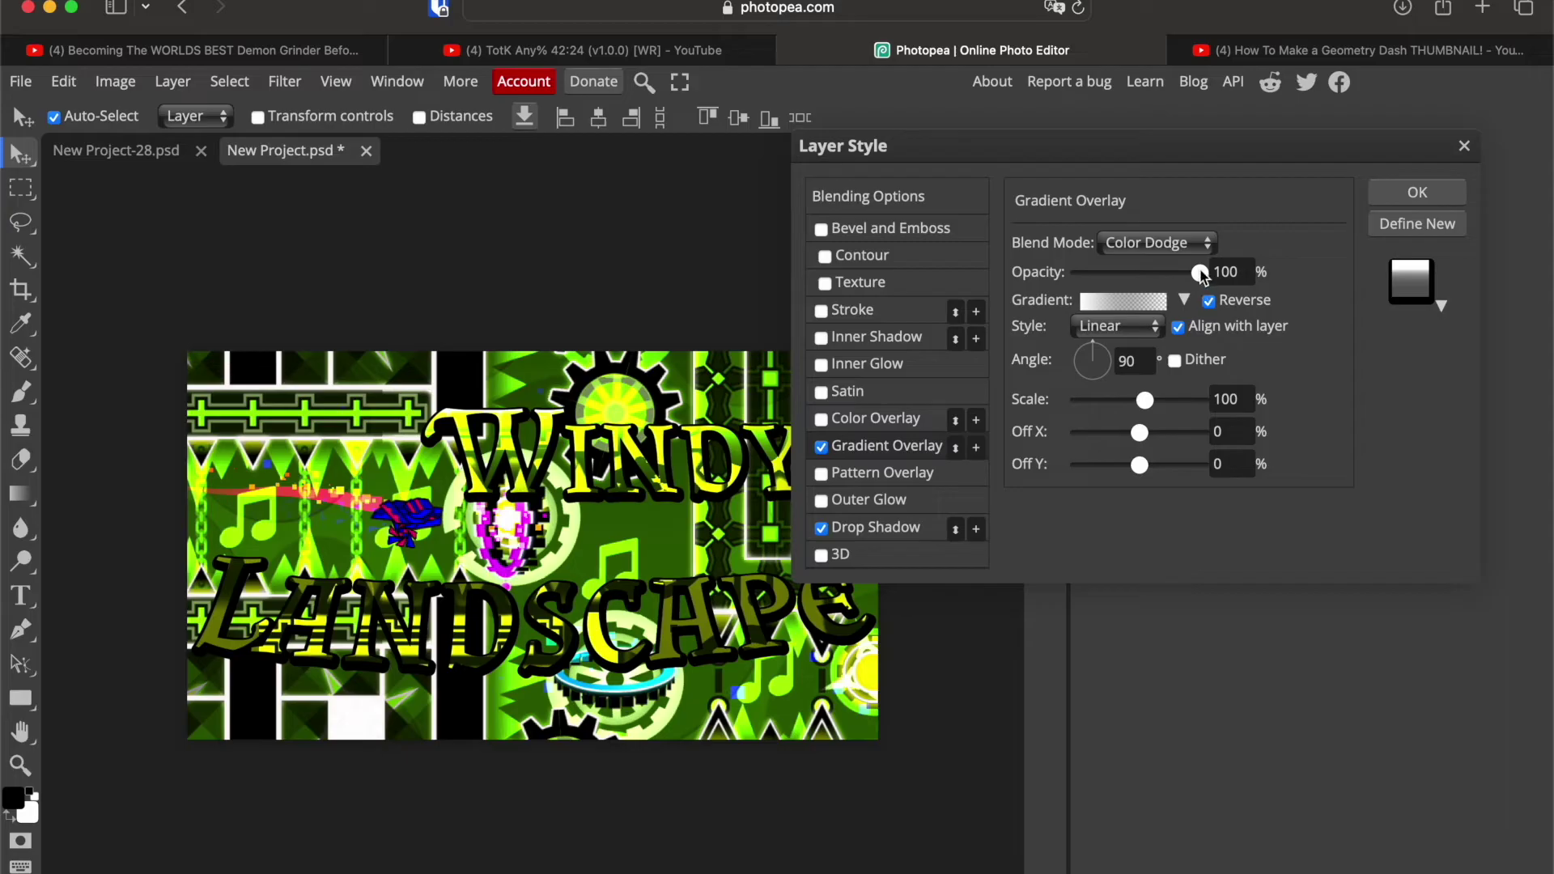
drag(1200, 272, 1182, 273)
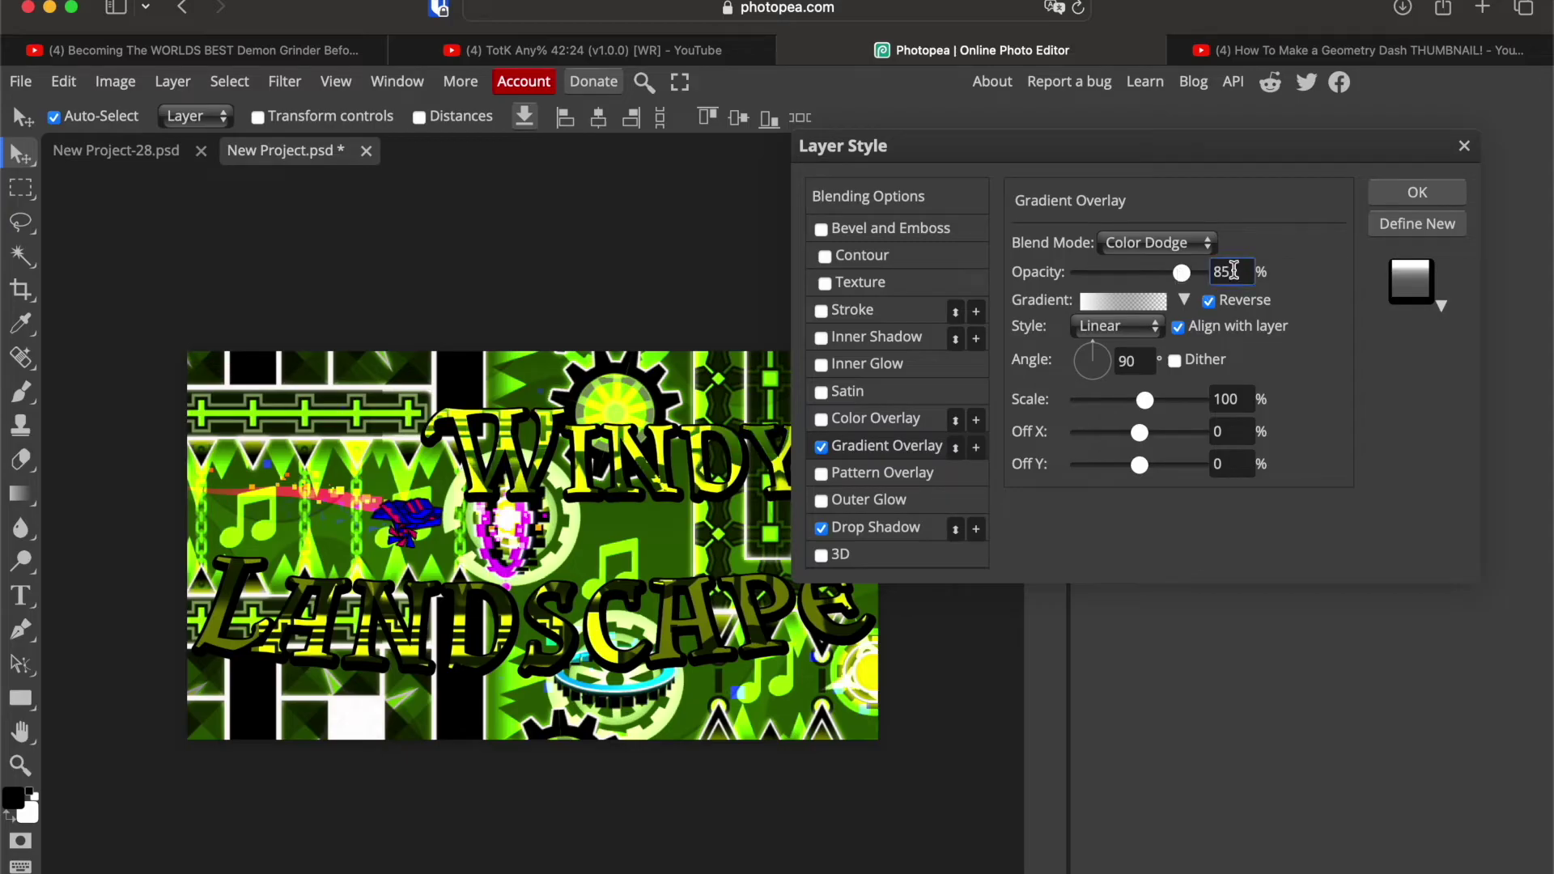
Step: Add a second gradient overlay: Overlay blend, black-to-white preset, unreversed, 42% opacity
click(977, 450)
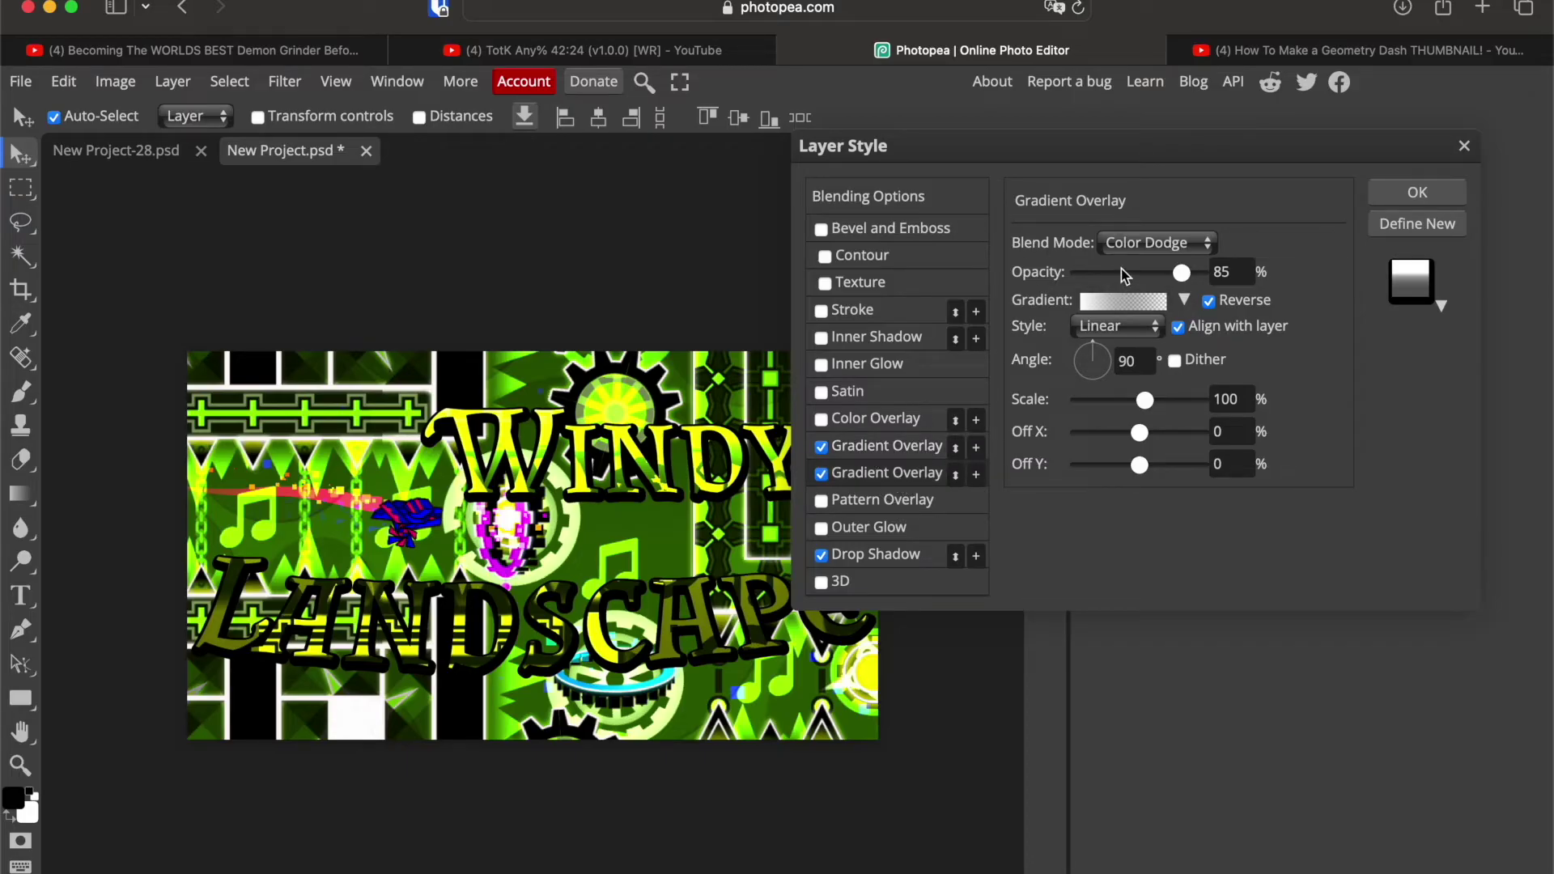
click(1137, 245)
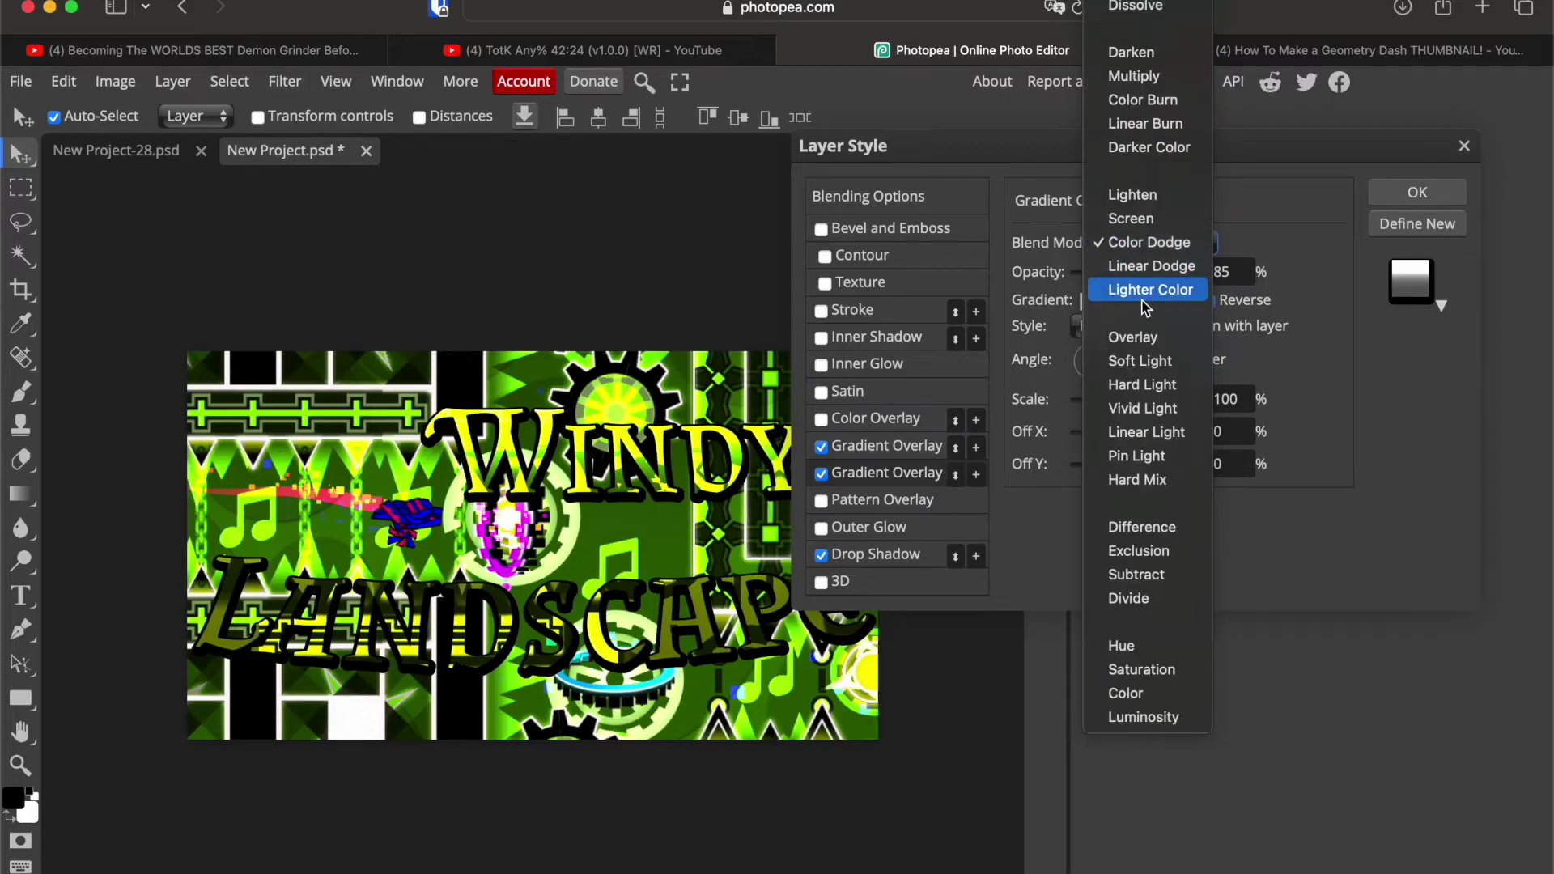
click(1142, 336)
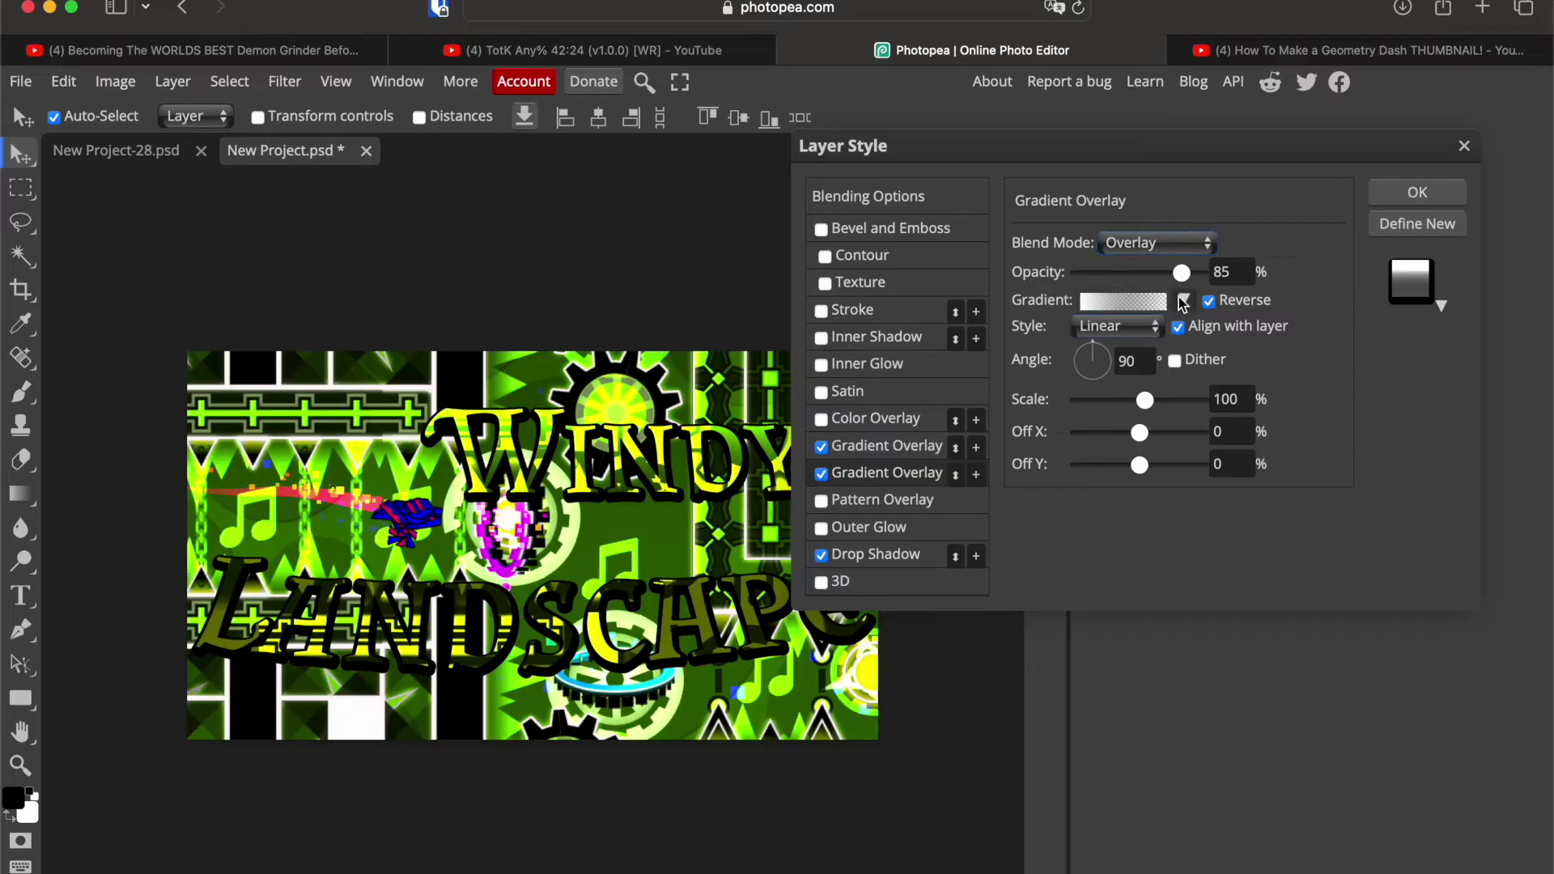
click(1185, 301)
click(1106, 371)
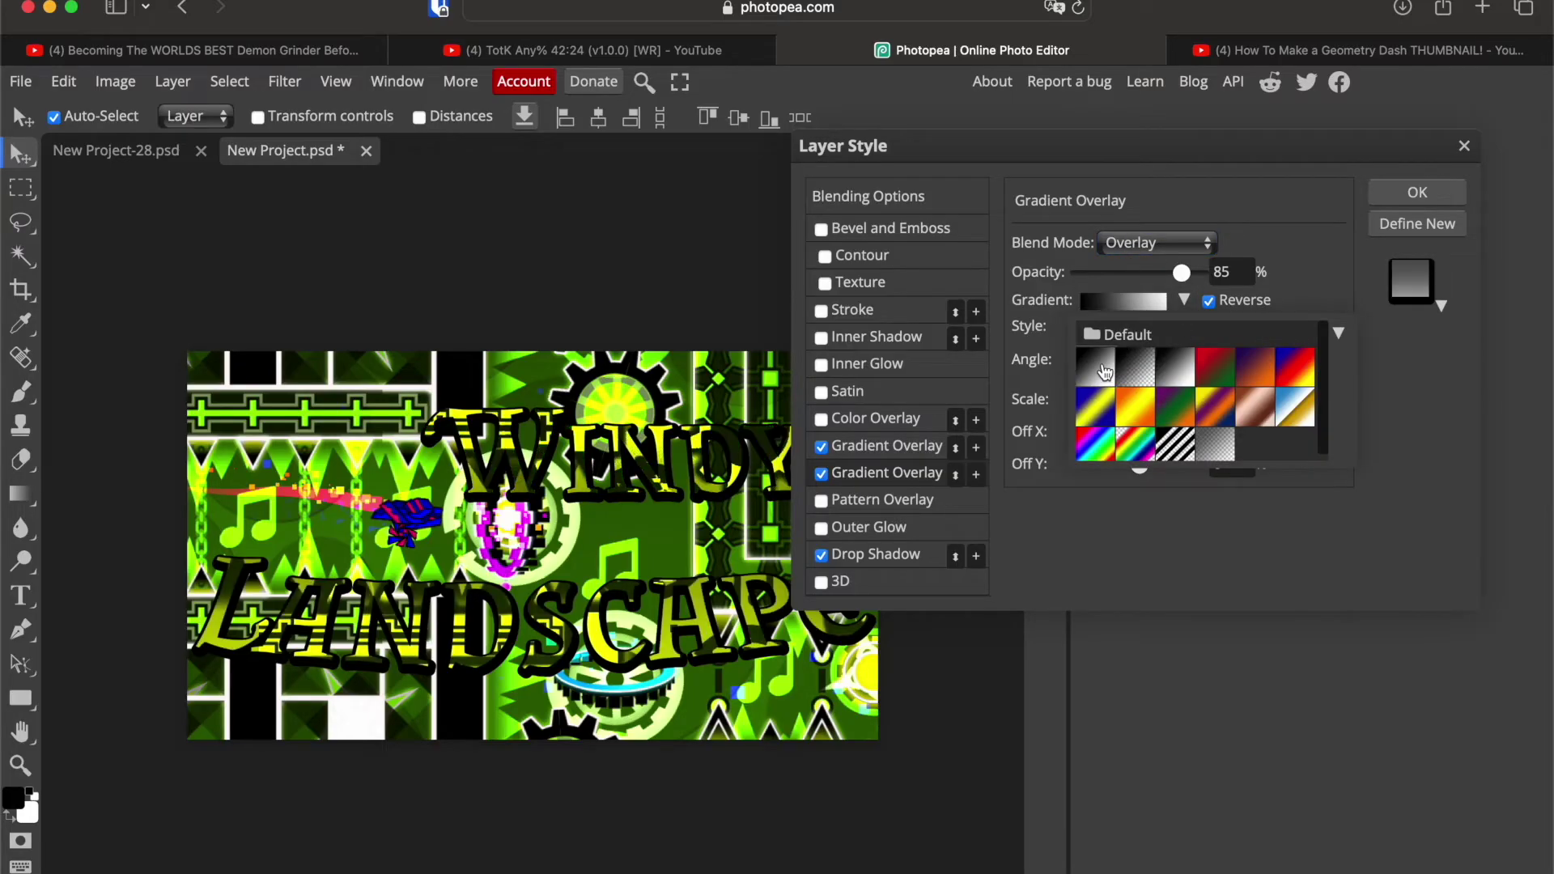
click(1304, 261)
drag(1182, 272, 1153, 272)
click(1209, 302)
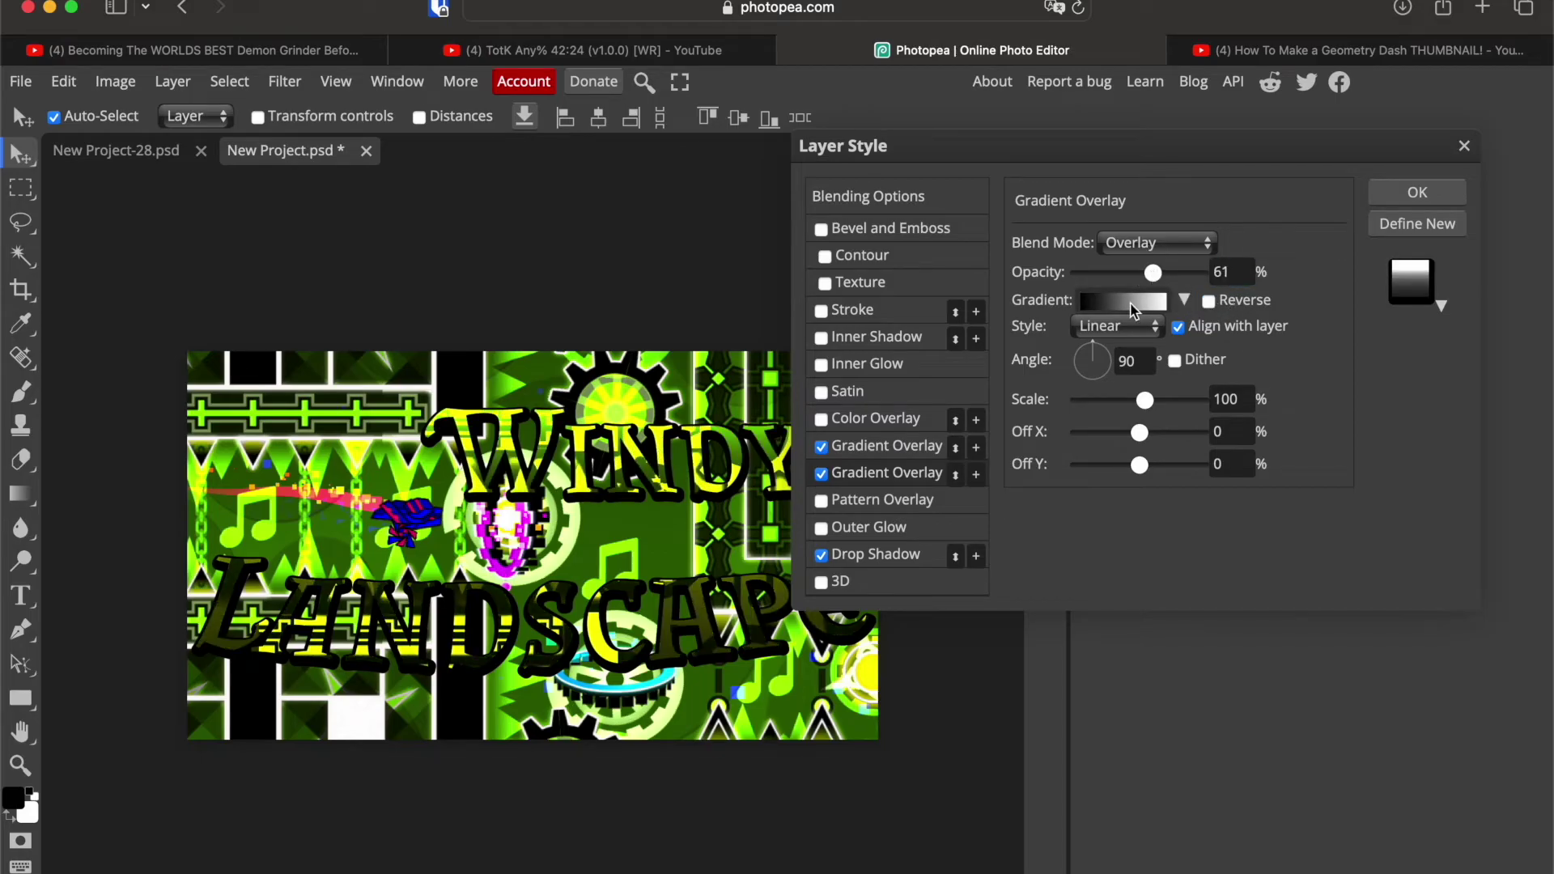
mouse_move(1153, 272)
mouse_down()
mouse_move(1017, 263)
mouse_move(1130, 273)
mouse_up()
Step: Enable a Linear Dodge outer glow on the title with 40% opacity, 10% spread and 60 px size
click(885, 527)
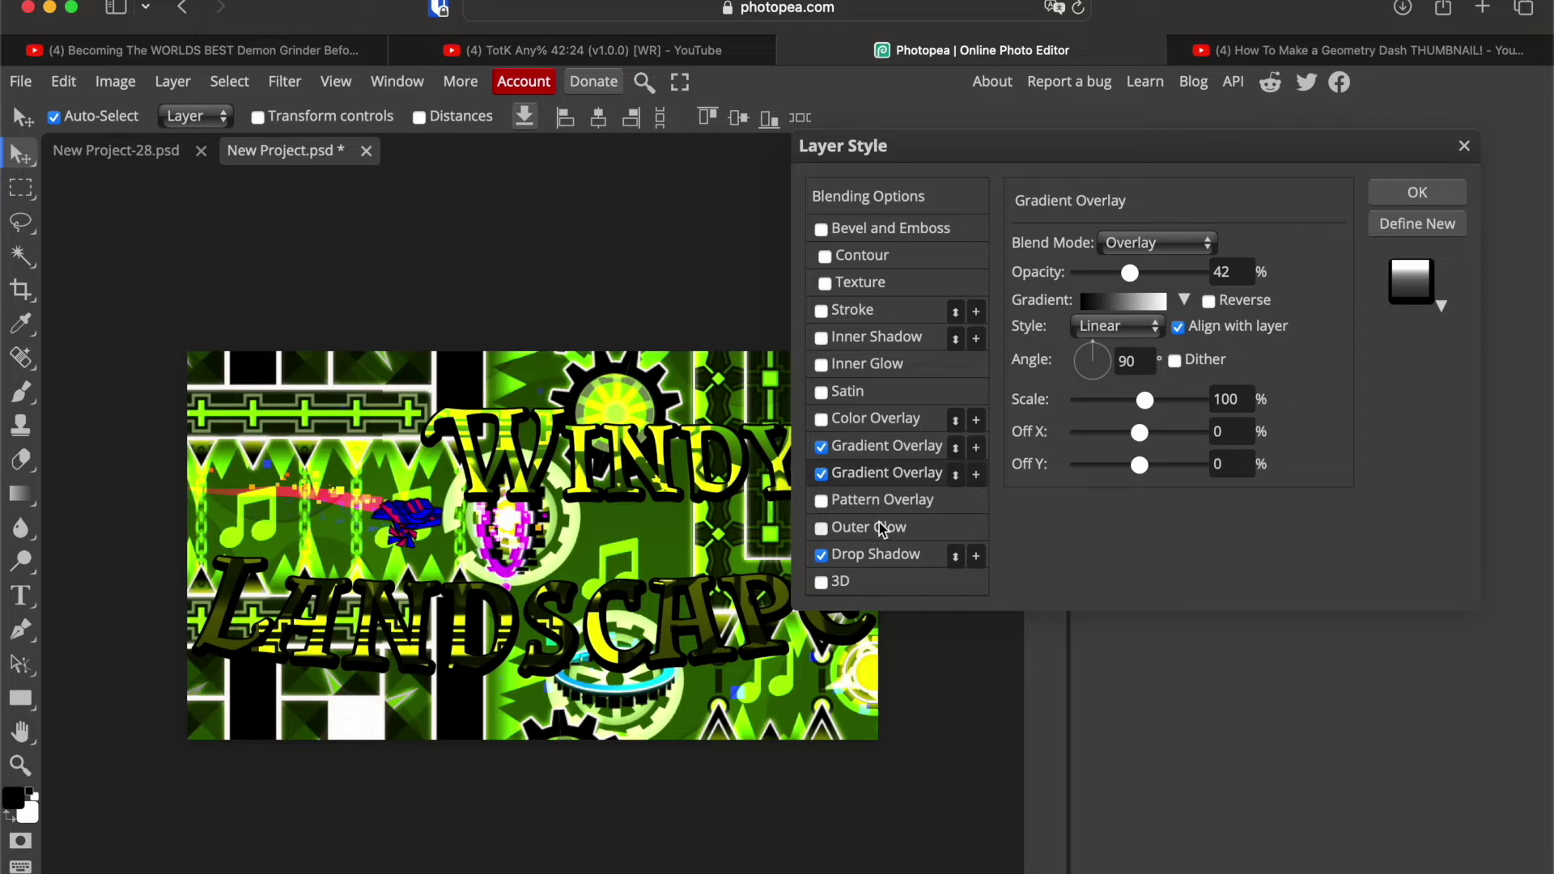
click(1148, 242)
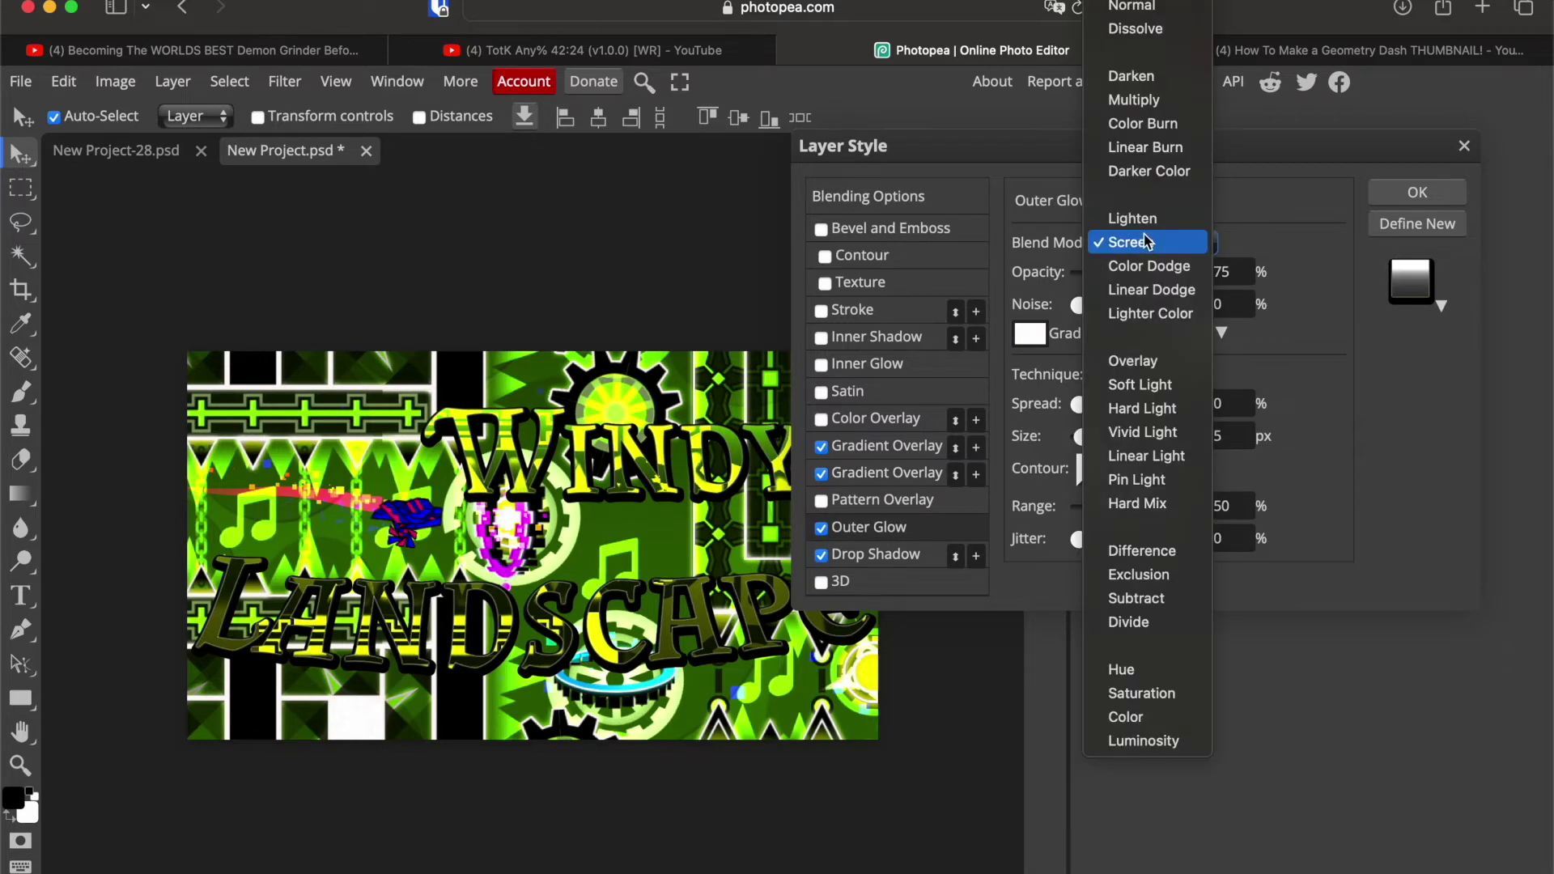
click(1163, 292)
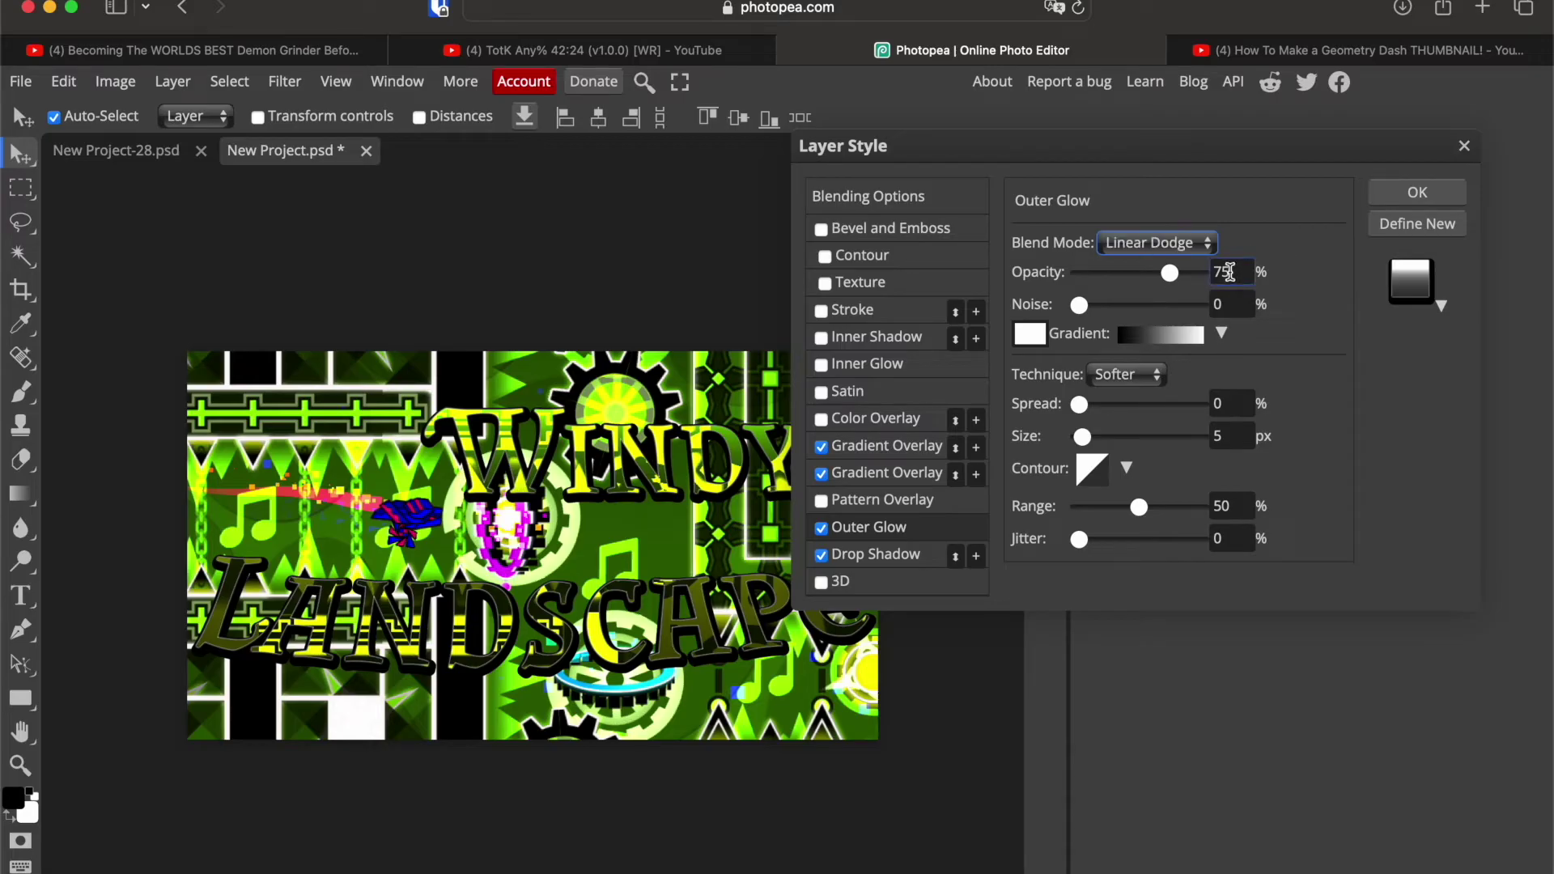
click(1172, 274)
text(40)
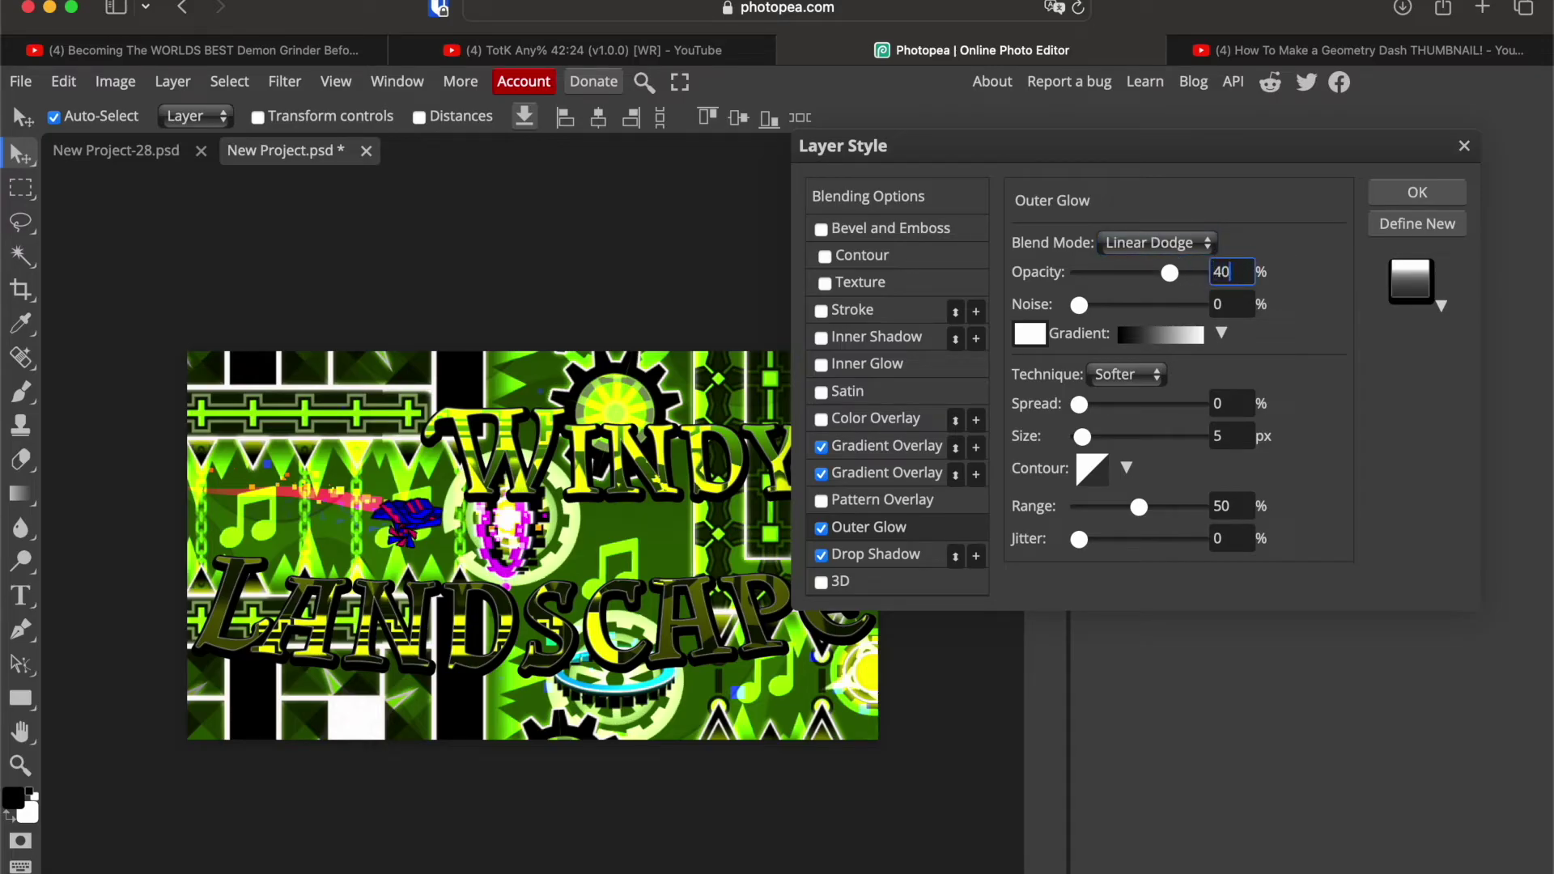
key(Return)
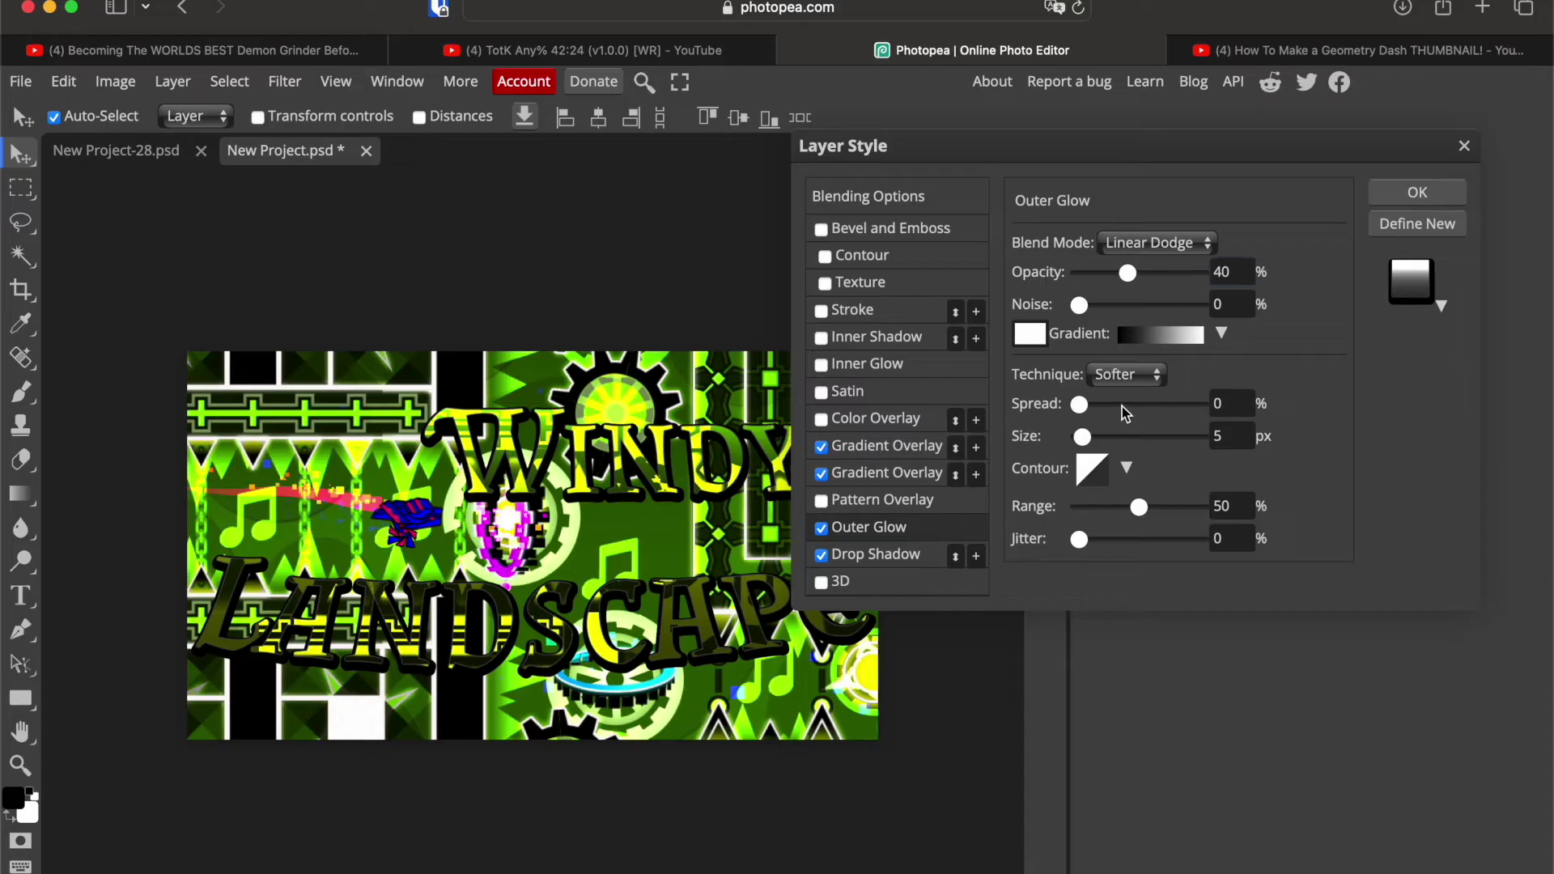
click(1224, 407)
text(10)
key(Return)
click(1235, 441)
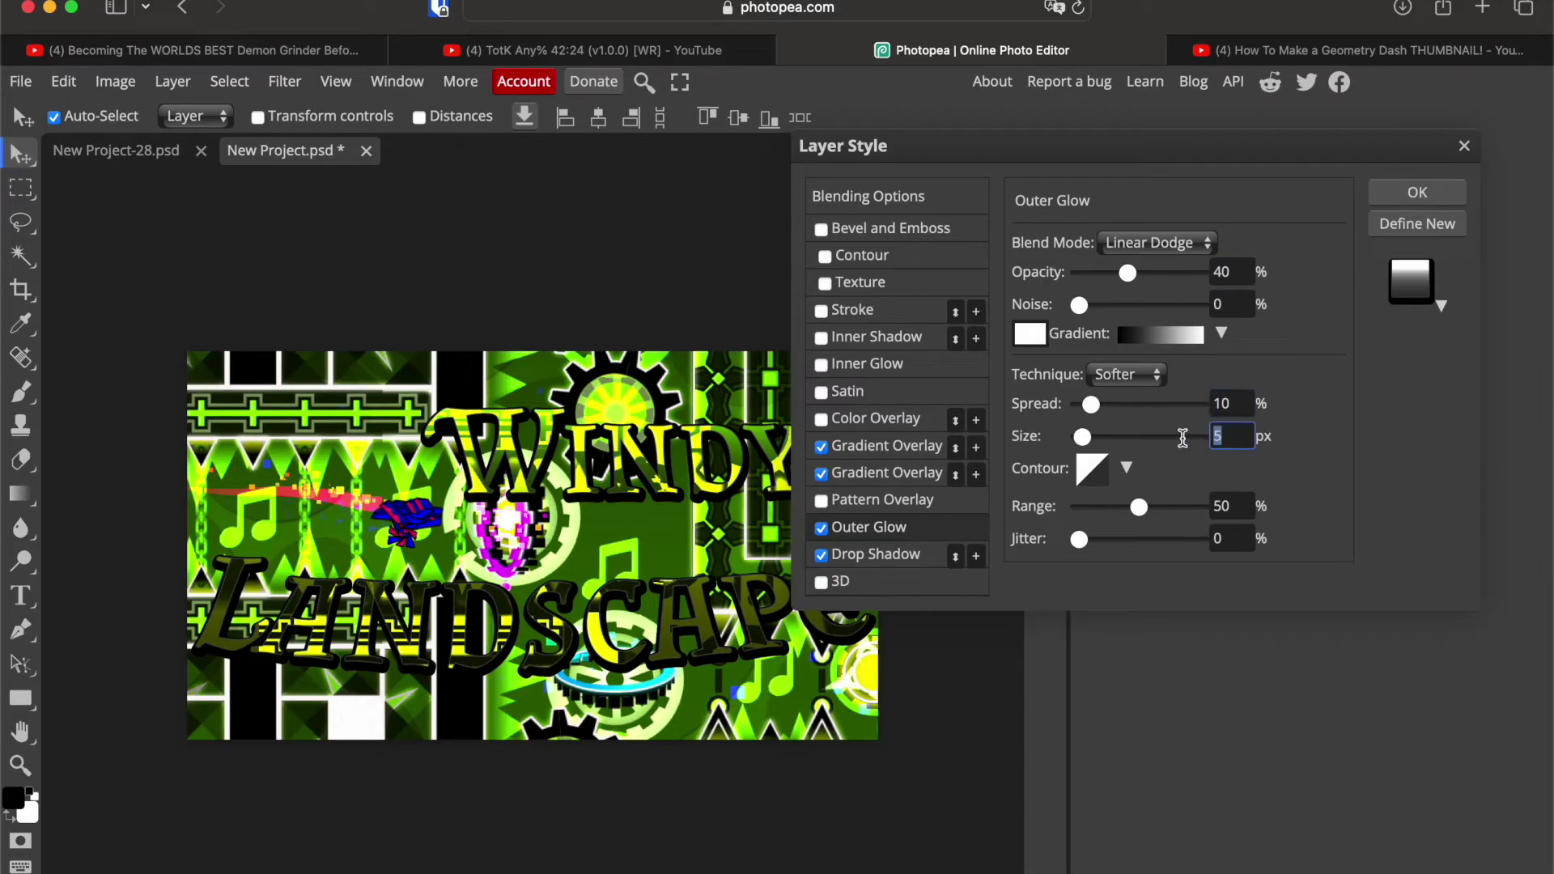
text(60)
key(Return)
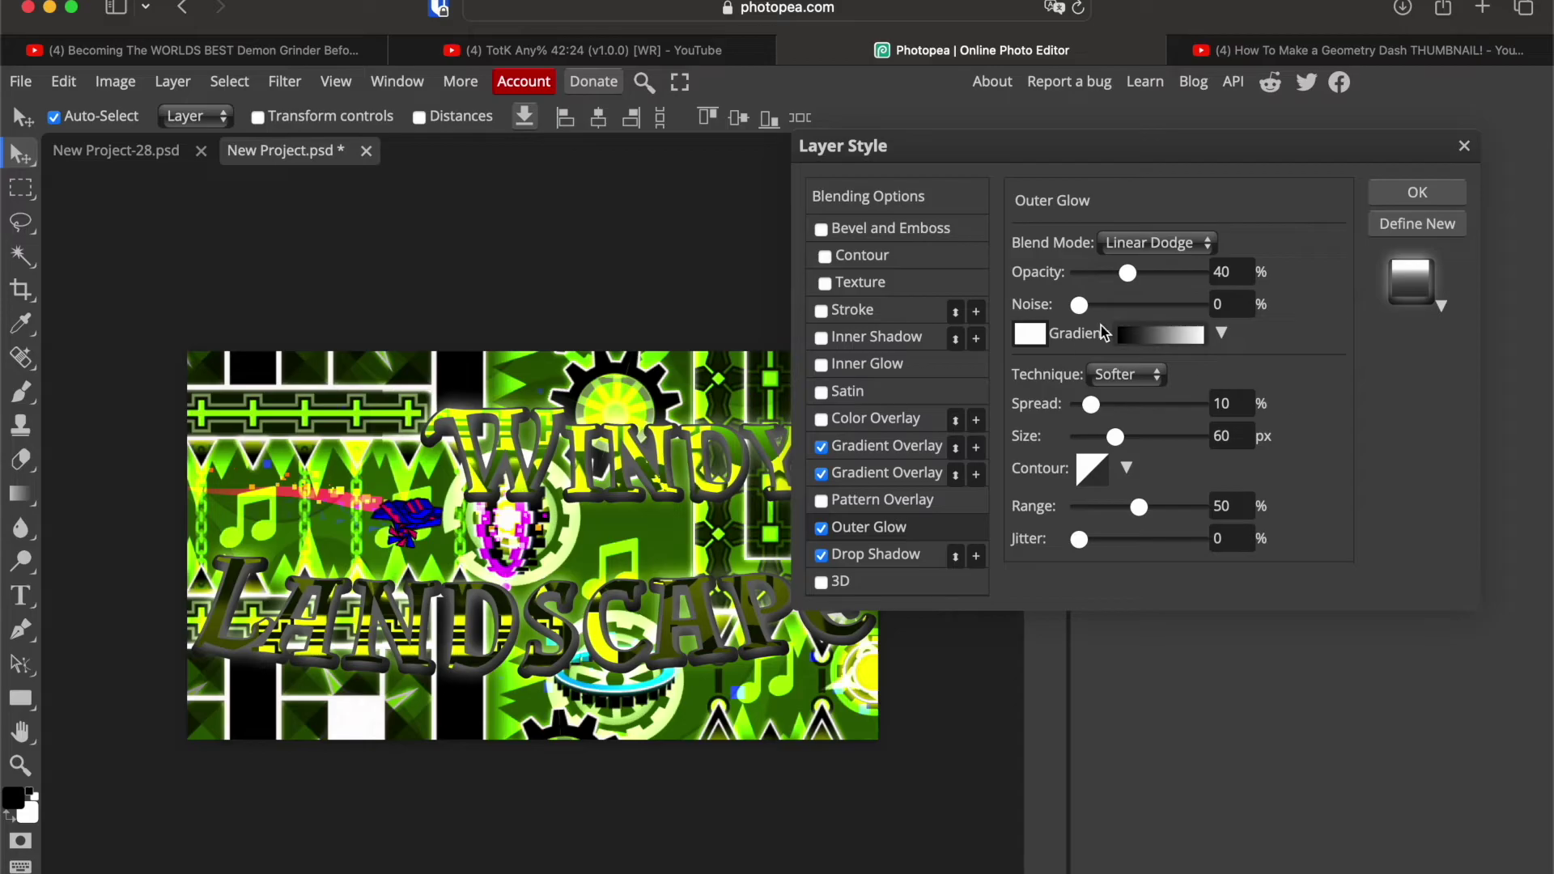
Step: Make the outer glow lime green and reduce its size to 35 px
click(1031, 332)
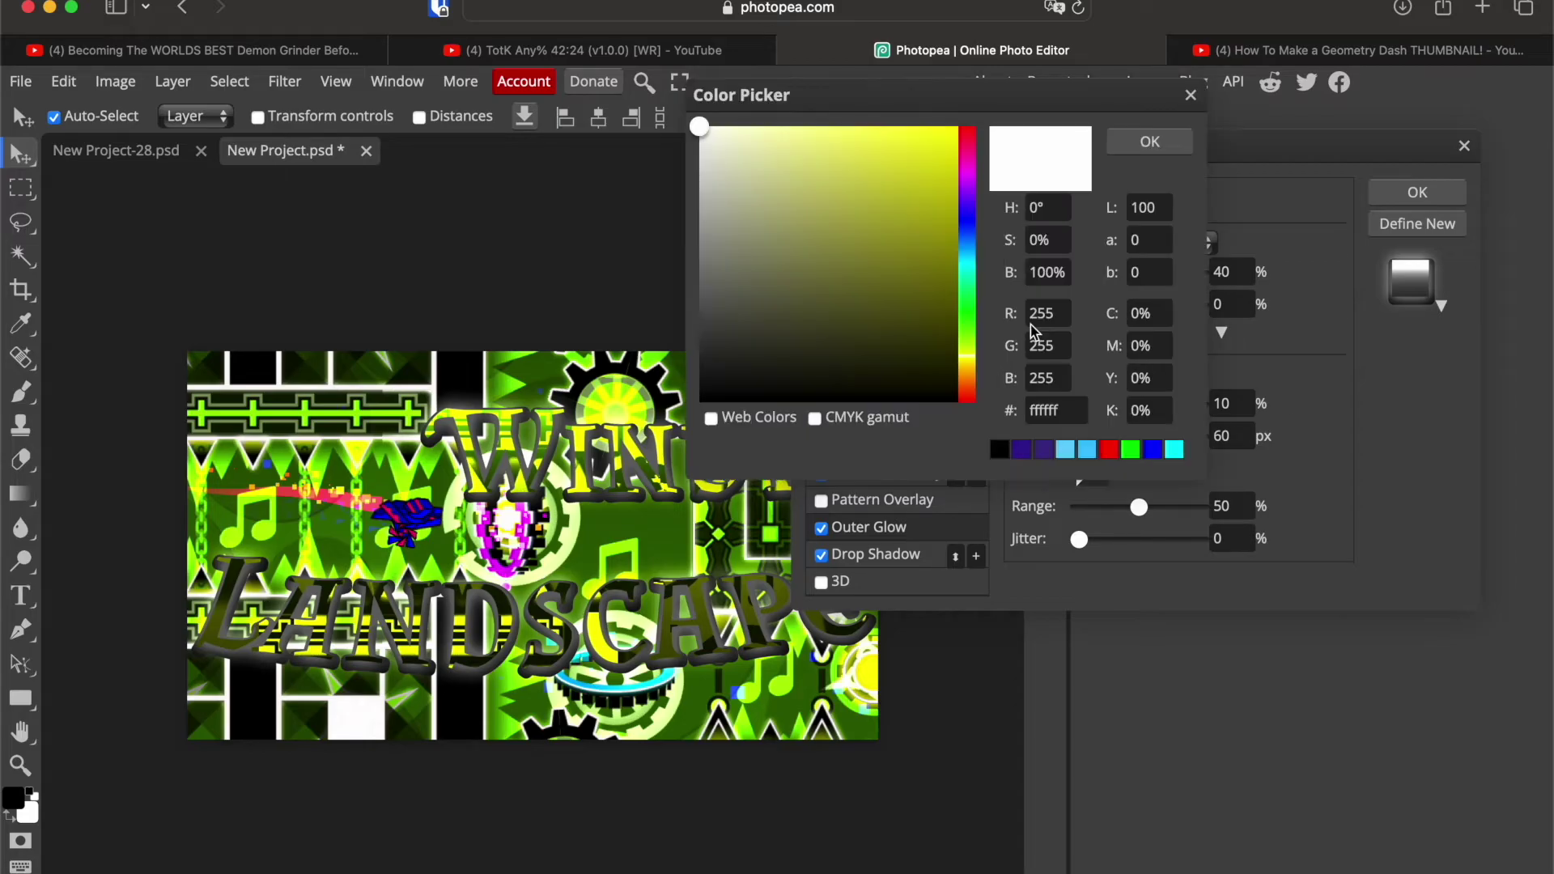
drag(939, 140, 914, 169)
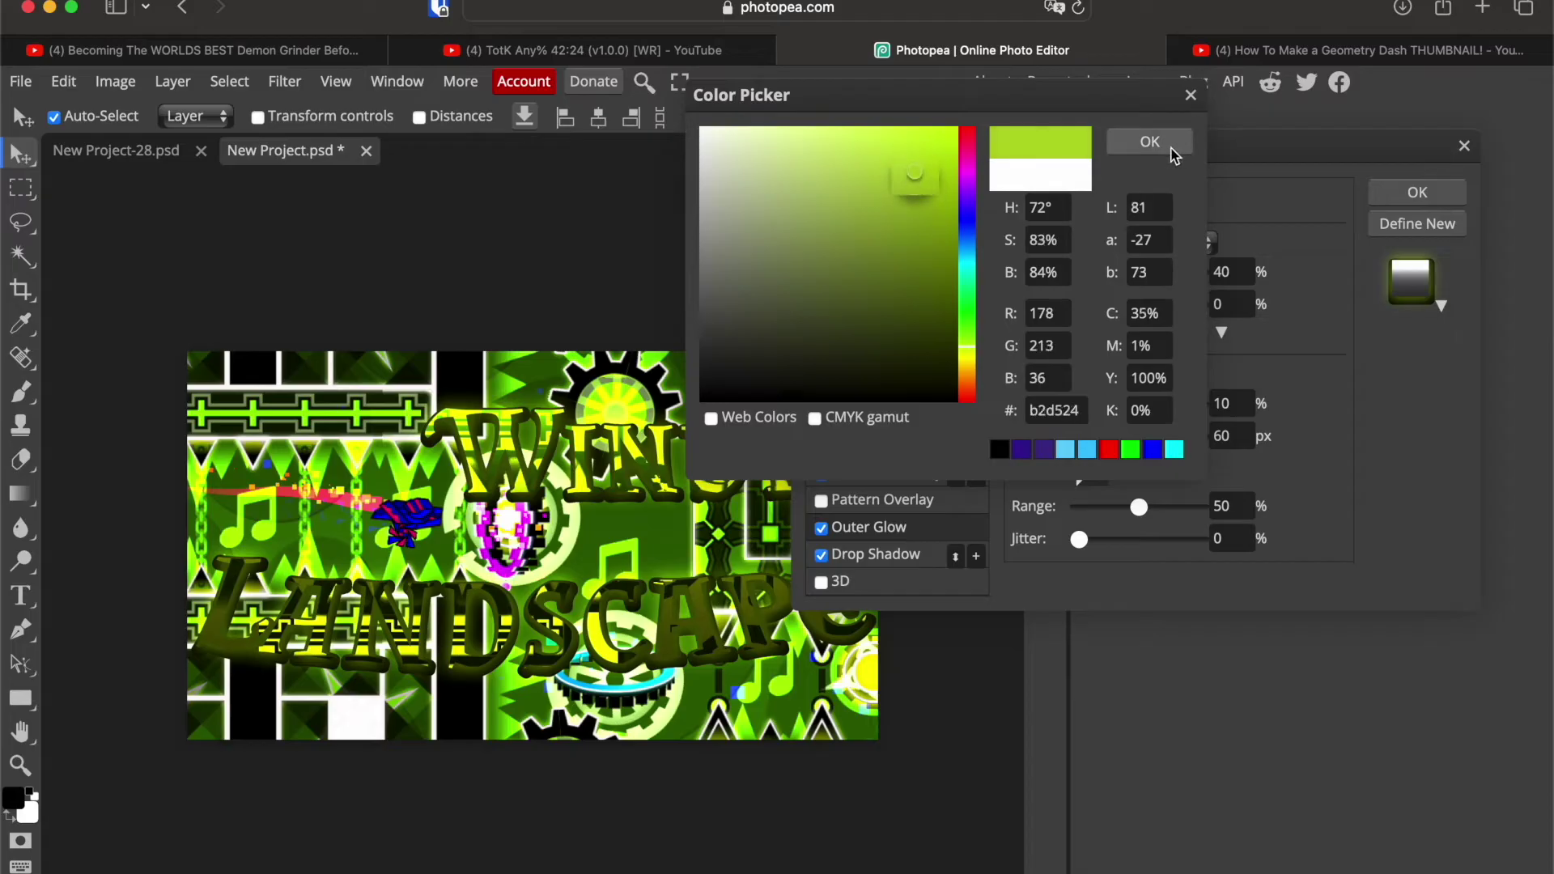
click(1150, 141)
scroll(1223, 403, down, 5)
scroll(1222, 436, down, 4)
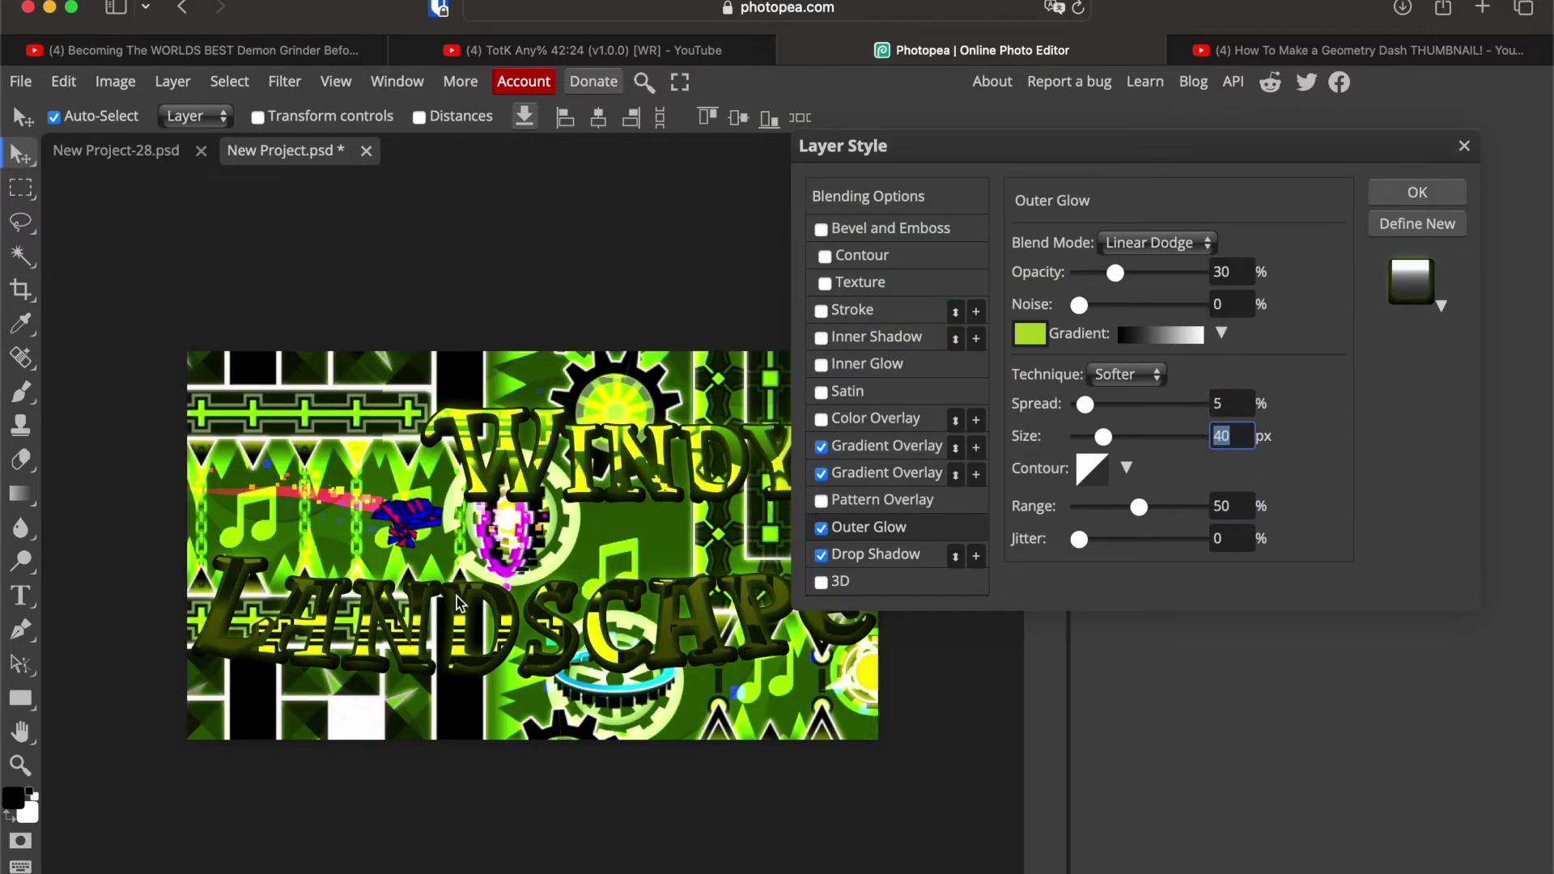
text(35)
key(Return)
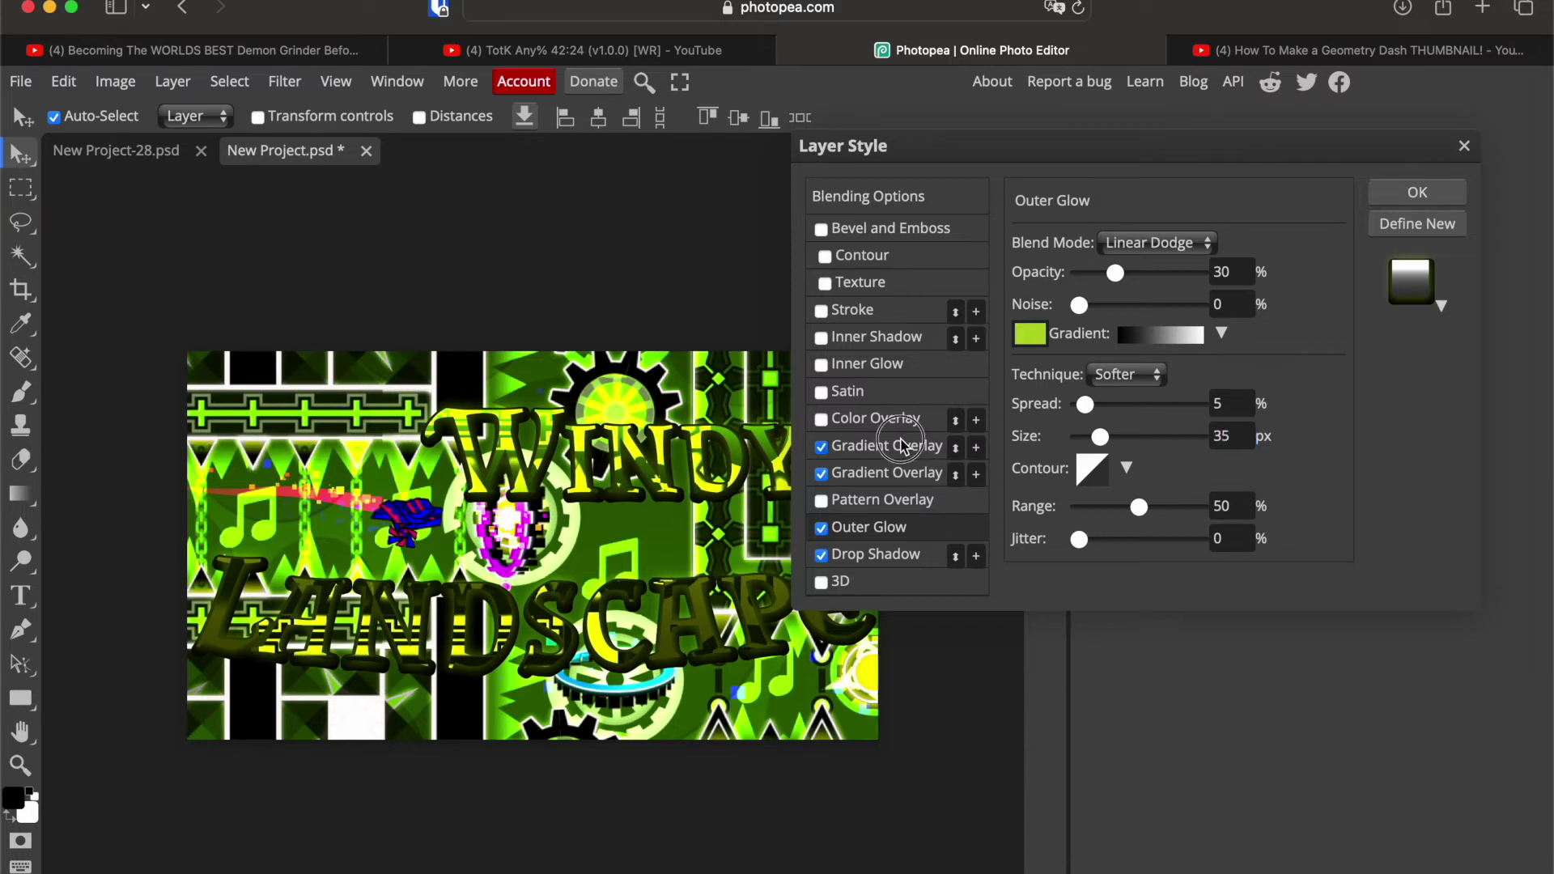
click(974, 444)
Step: Duplicate the gradient overlay, unreverse the Color Dodge one at 47%, and raise the Overlay gradient to 63%
click(975, 447)
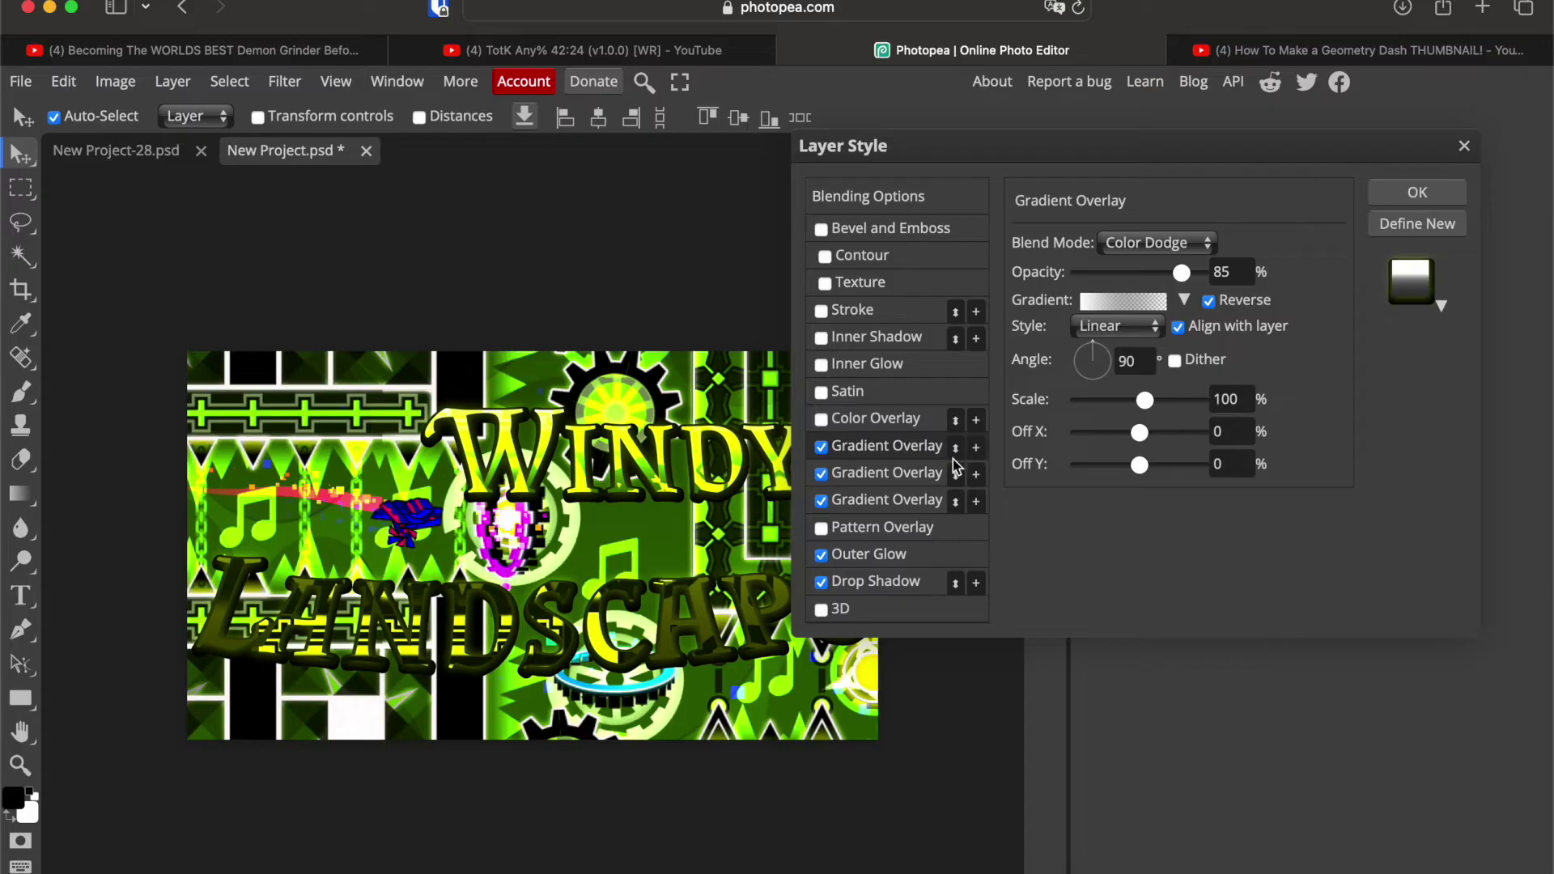
click(1209, 302)
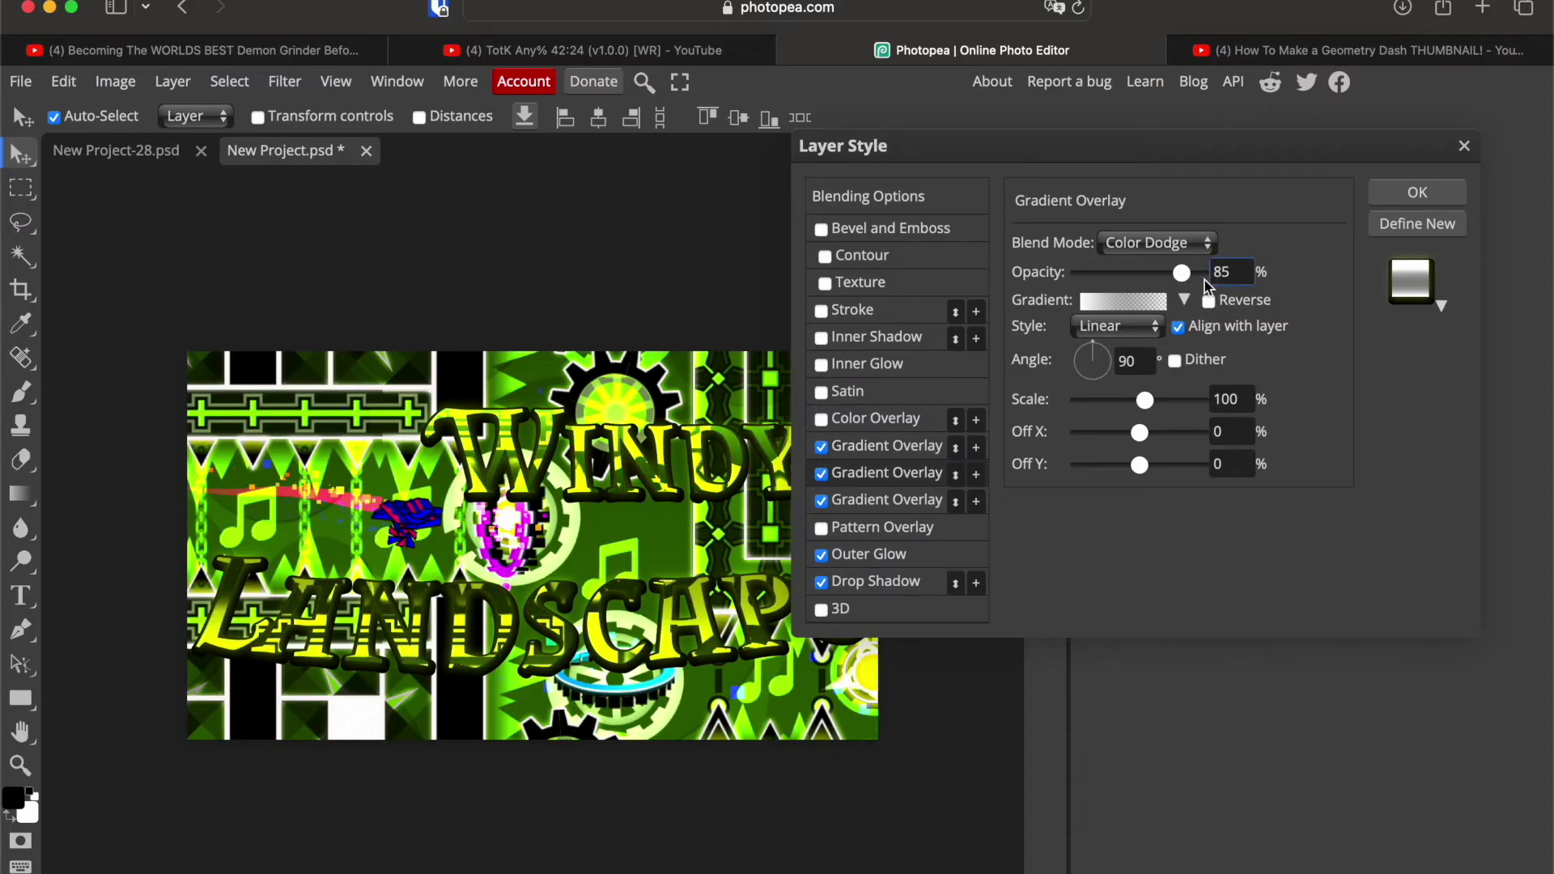
drag(1182, 272, 1123, 273)
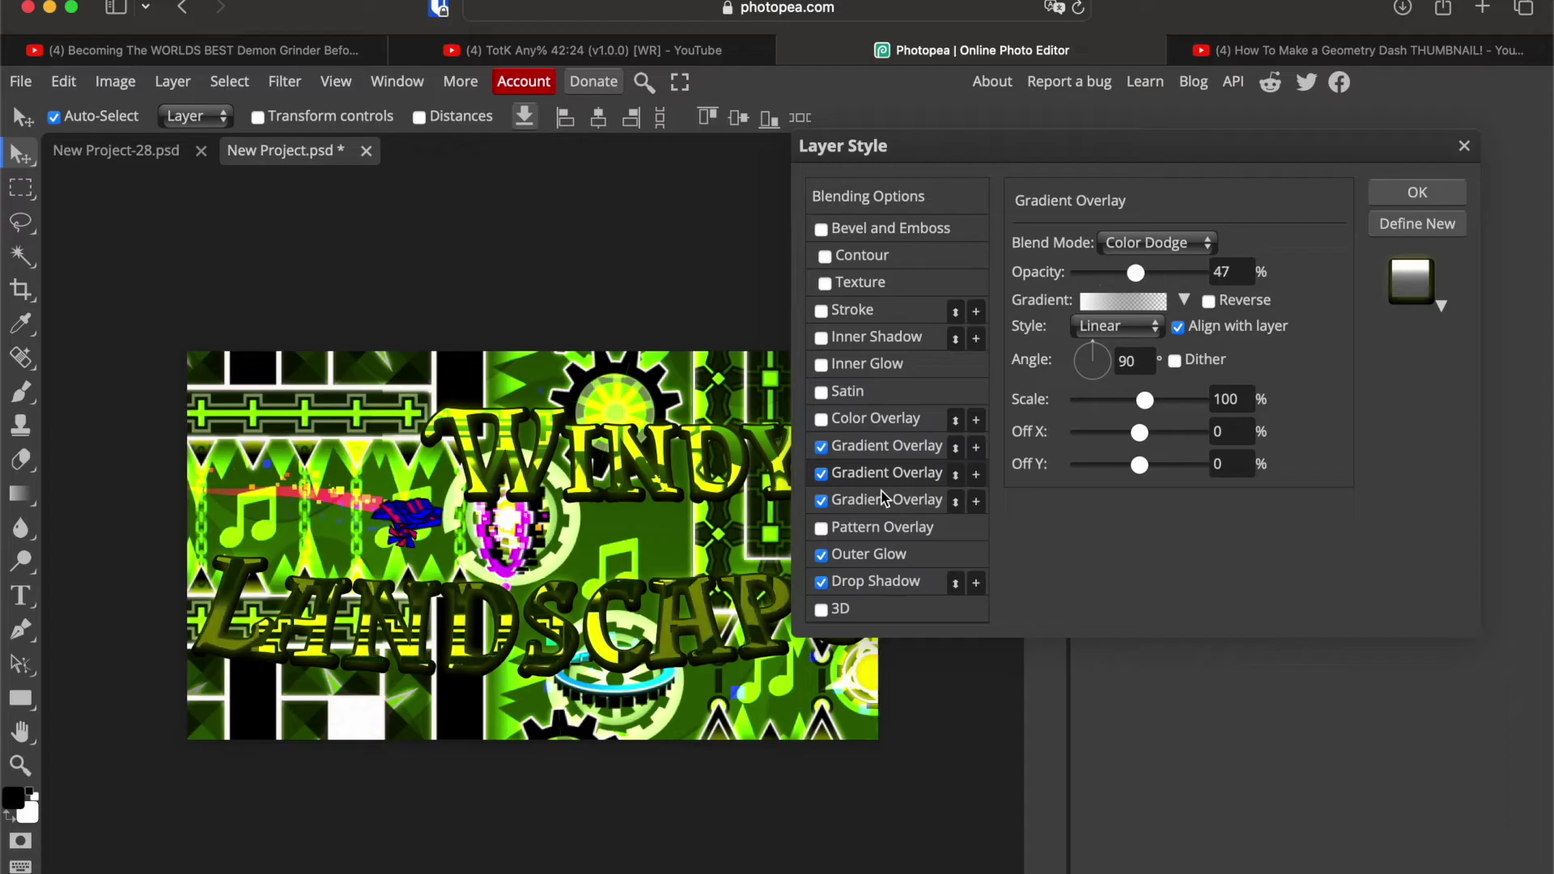
click(887, 501)
click(1157, 275)
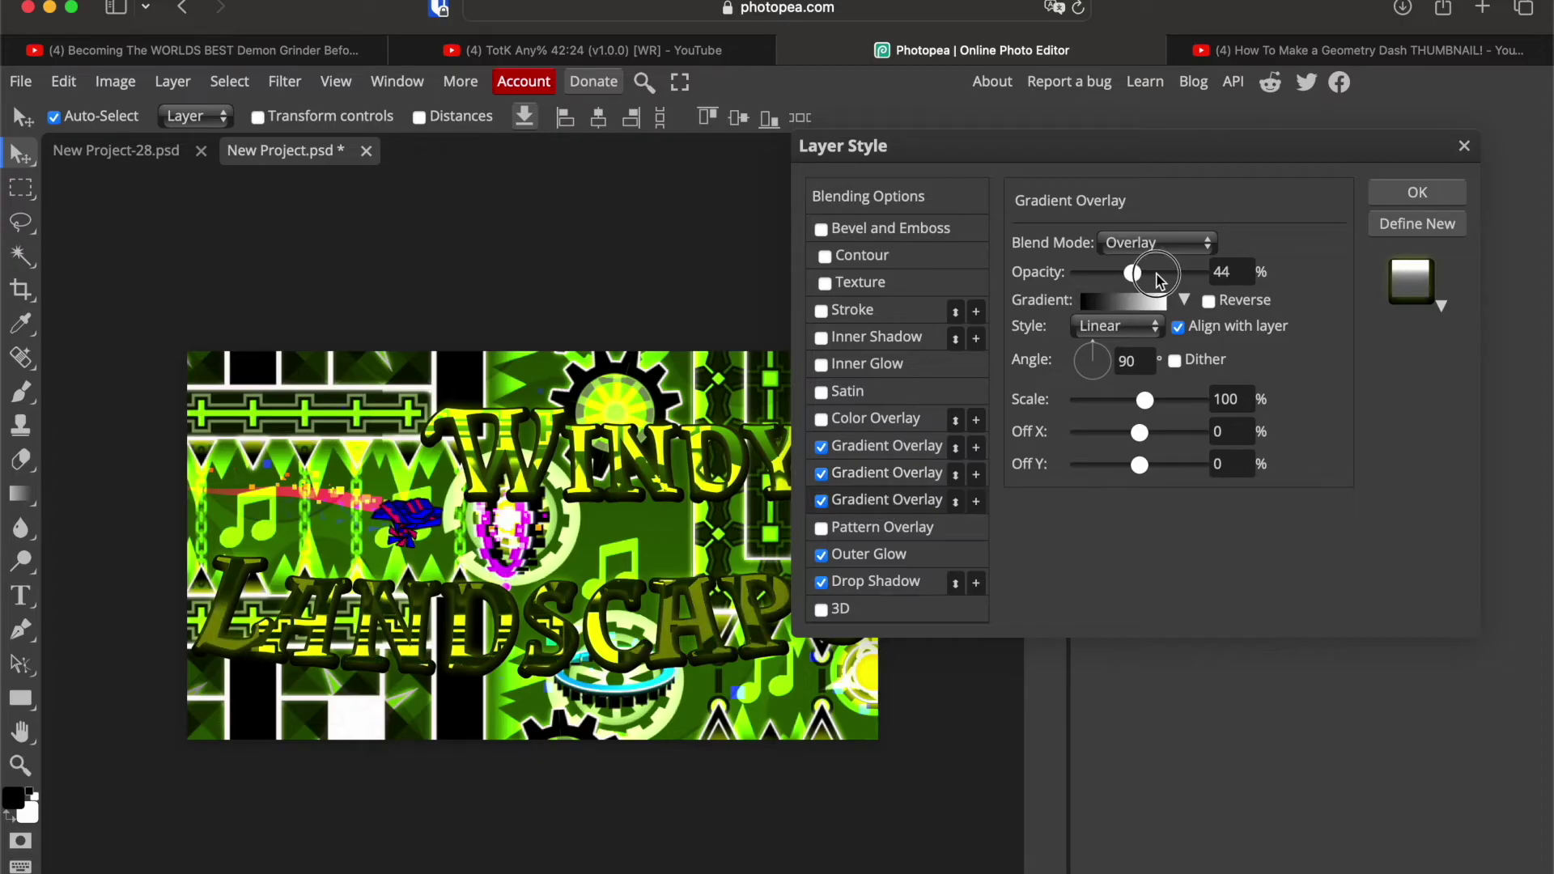
click(876, 554)
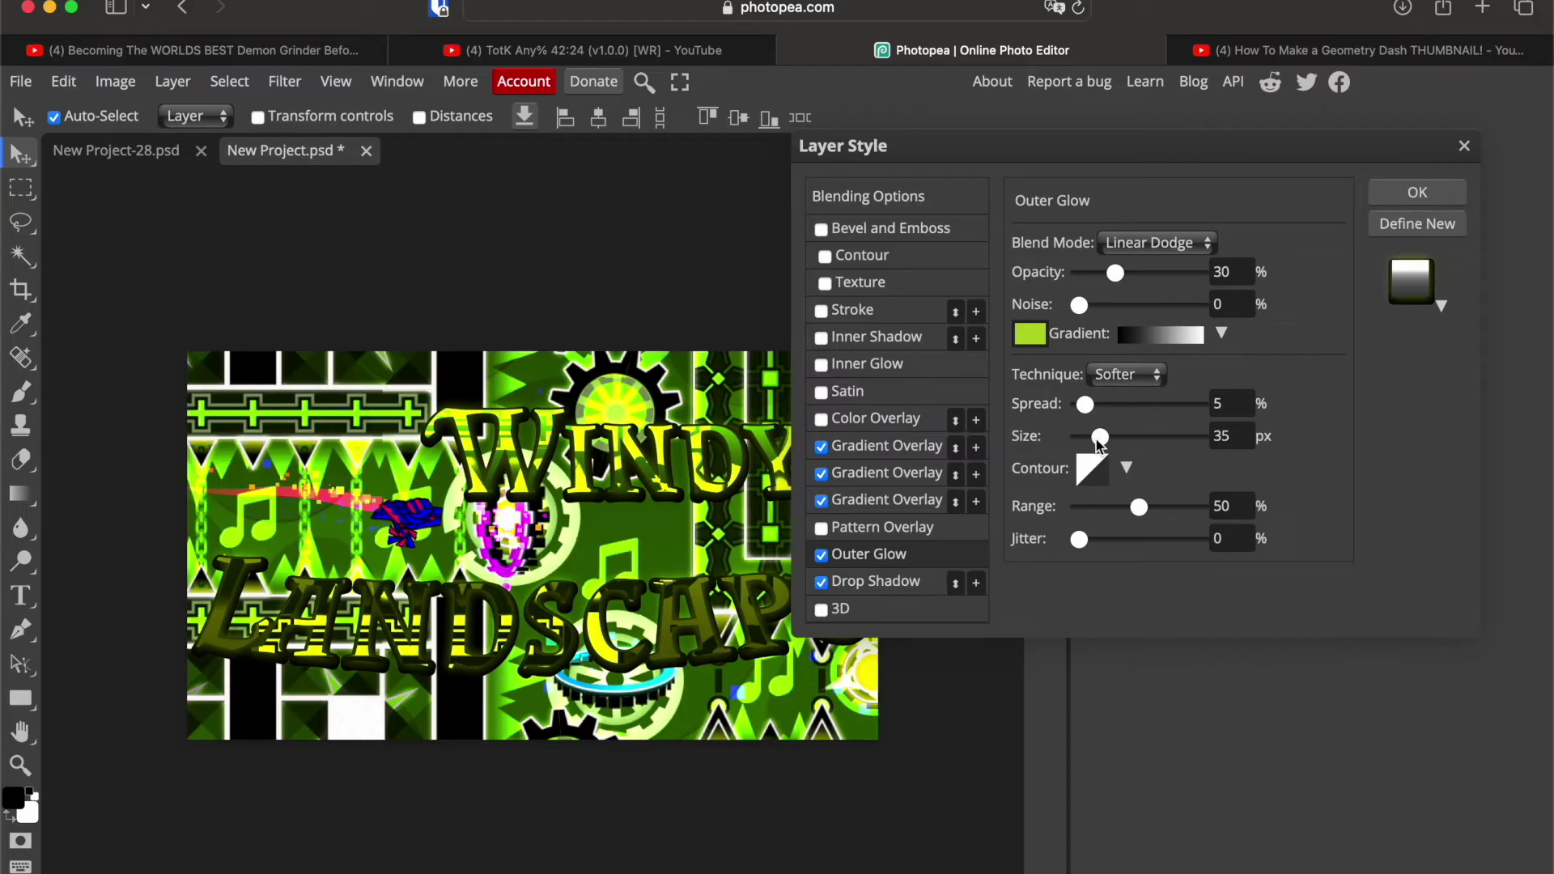
Step: Reduce the title's outer glow to 25 px size and 20% opacity
click(1224, 435)
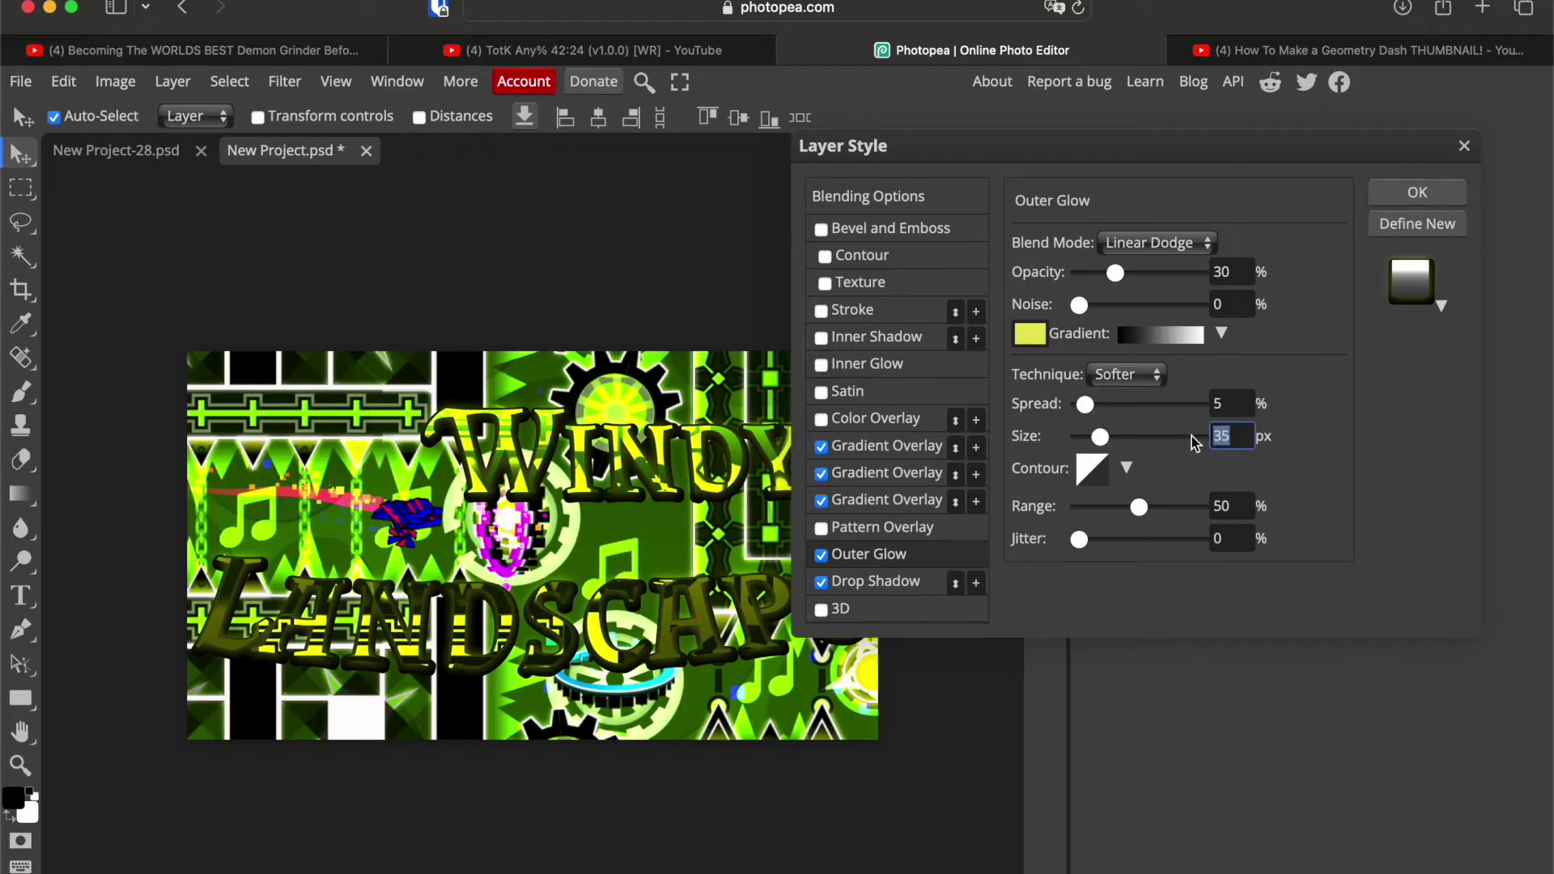
text(25)
key(Return)
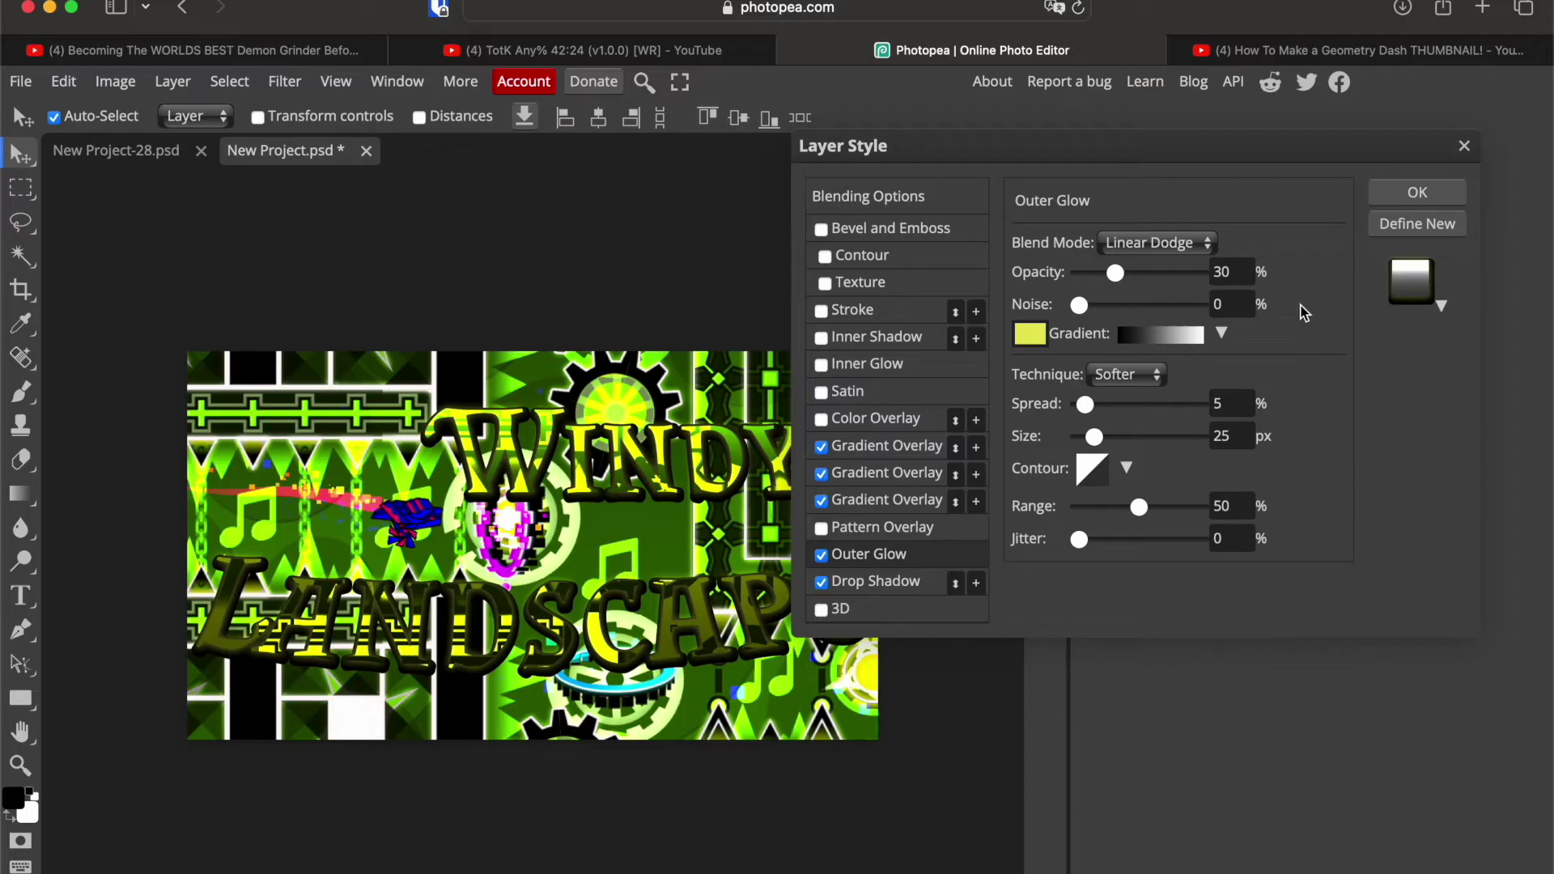
click(1224, 274)
text(20)
key(Return)
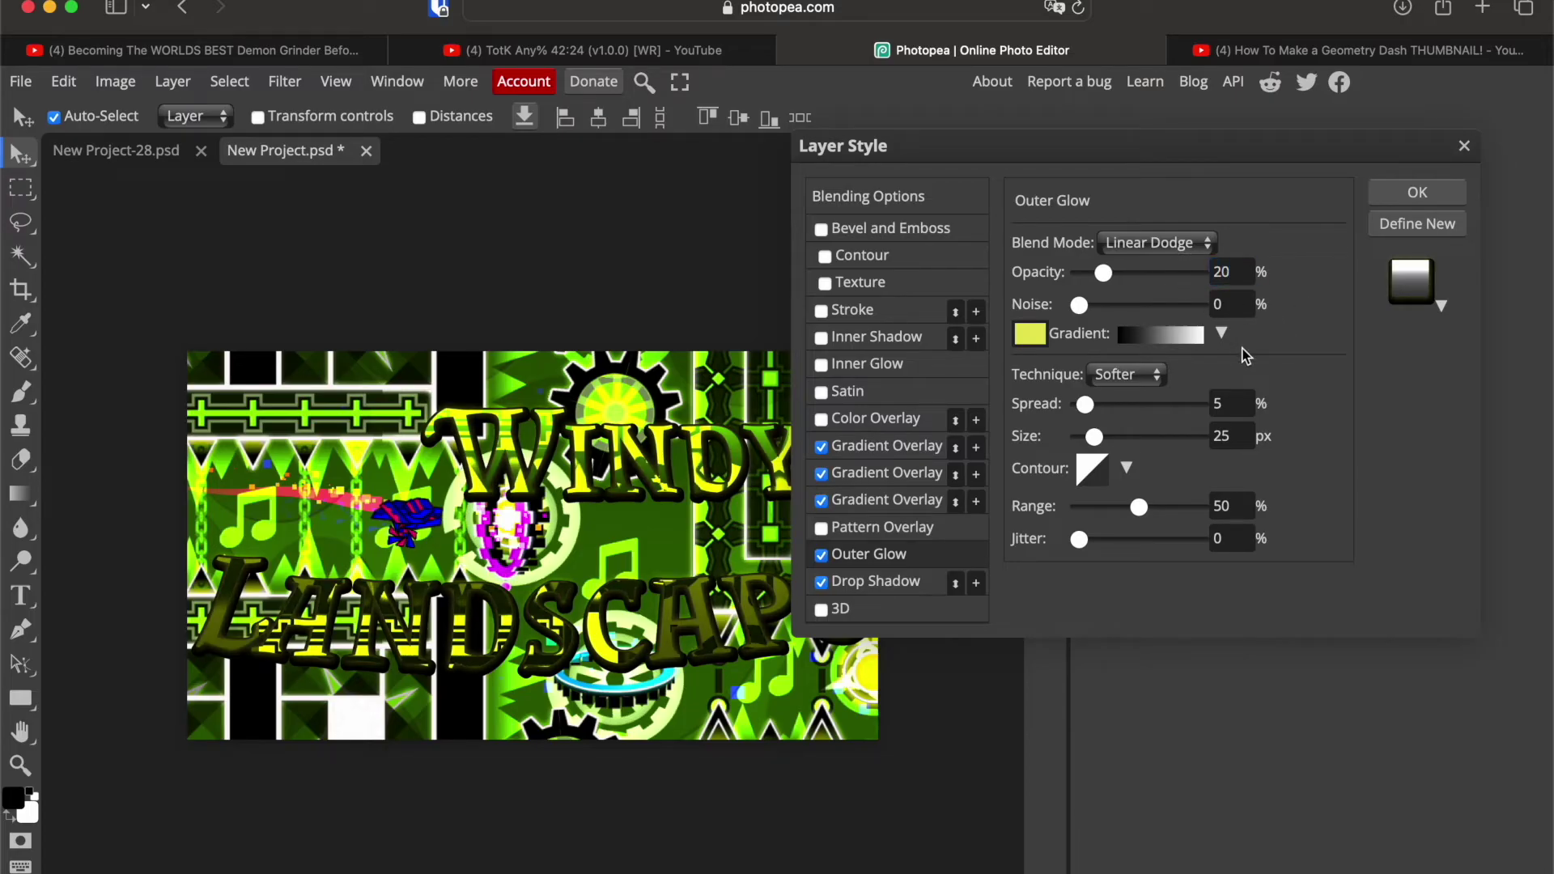
click(1233, 273)
click(821, 364)
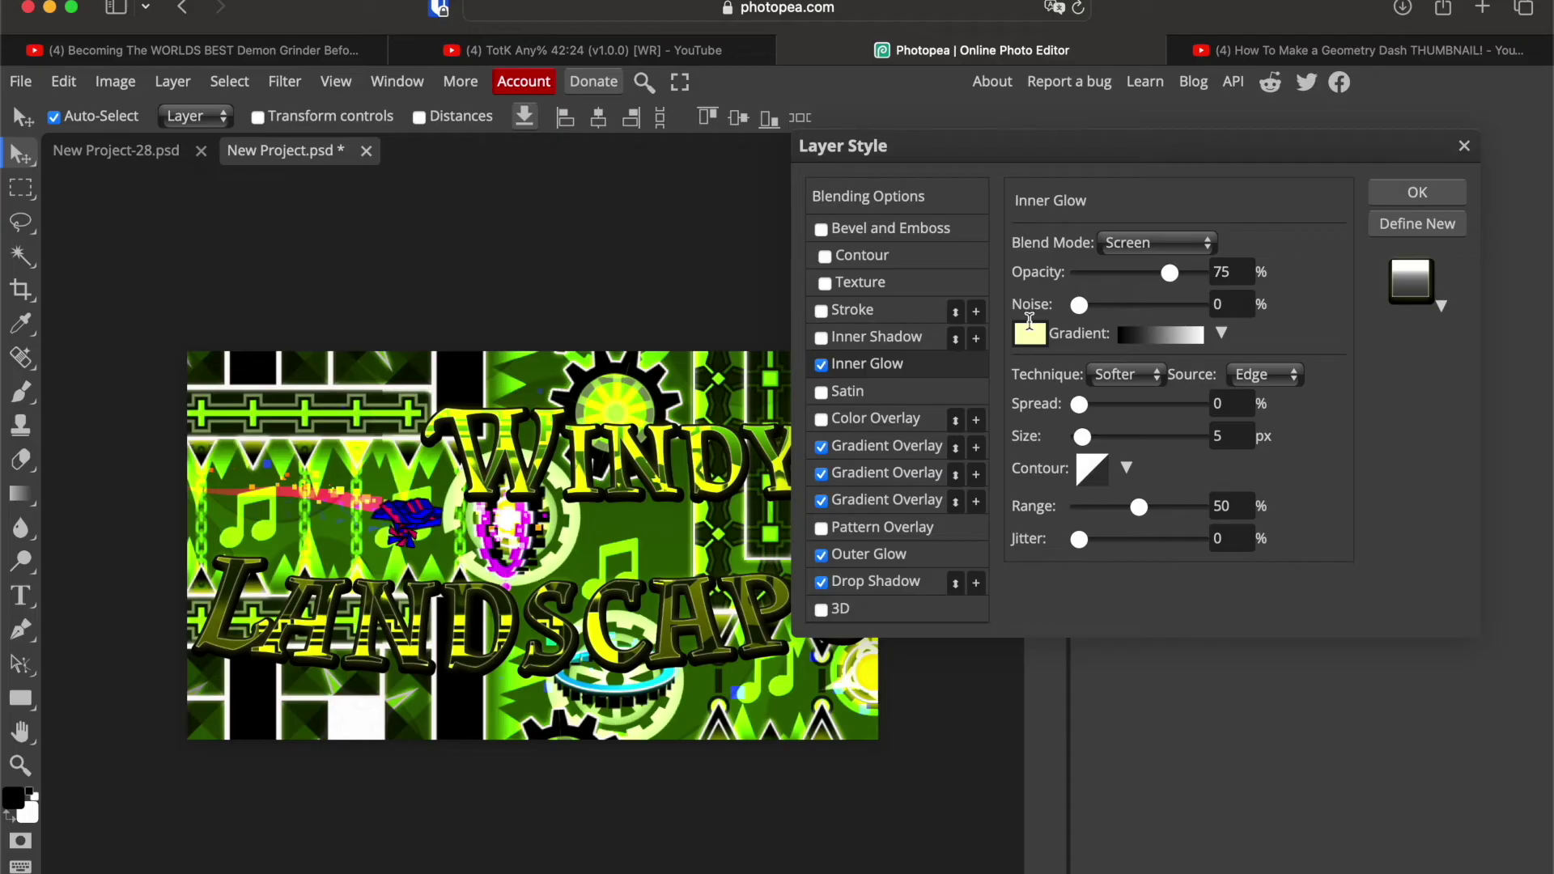
Step: Set the inner glow colour to pure white
click(1029, 327)
click(730, 146)
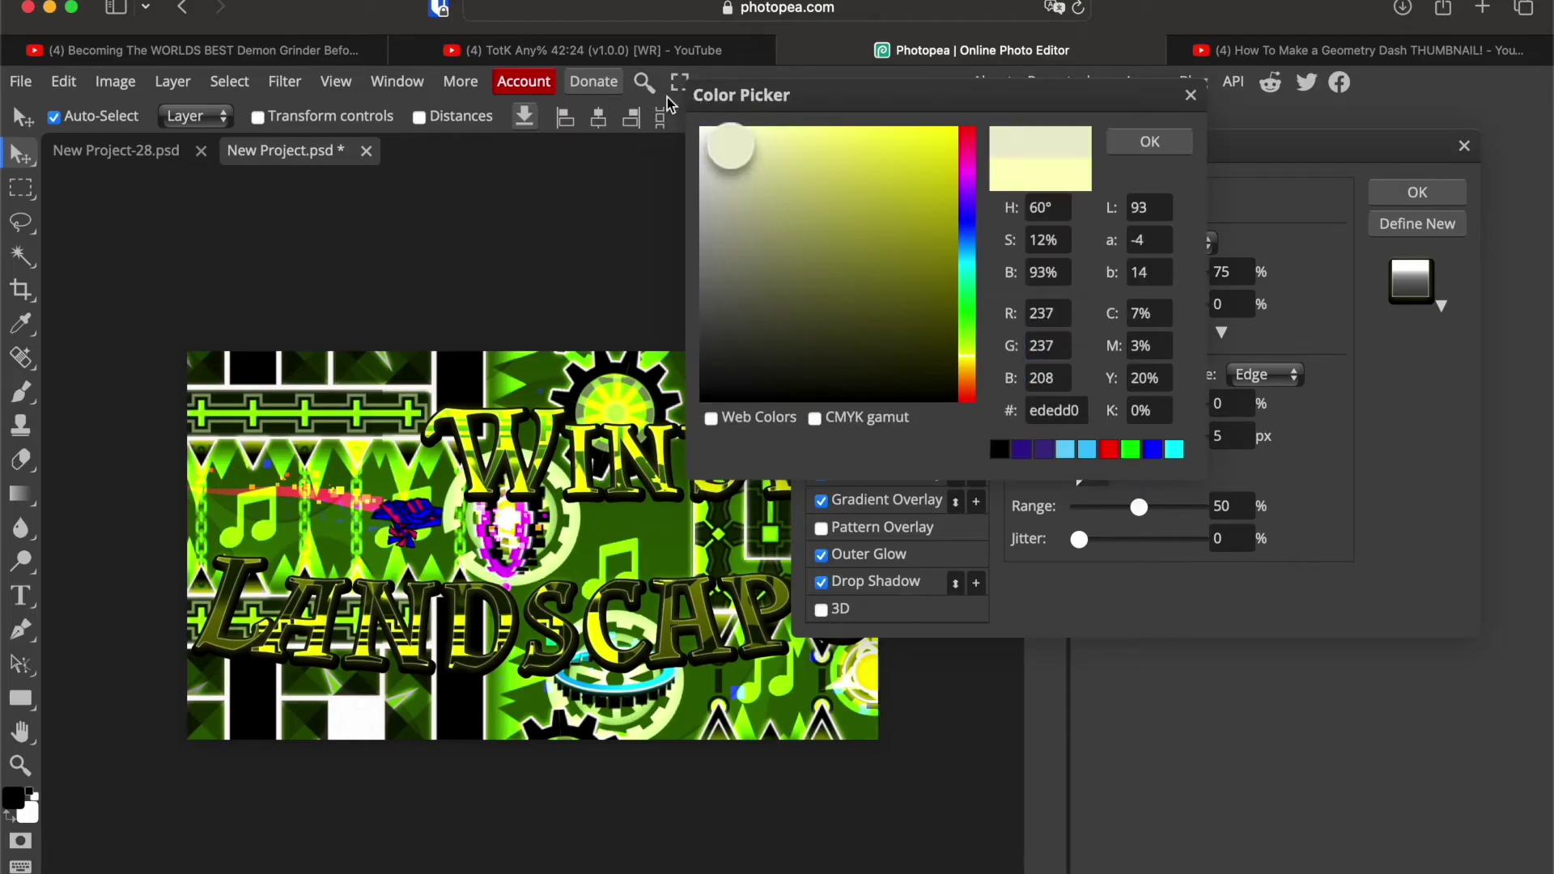
click(699, 126)
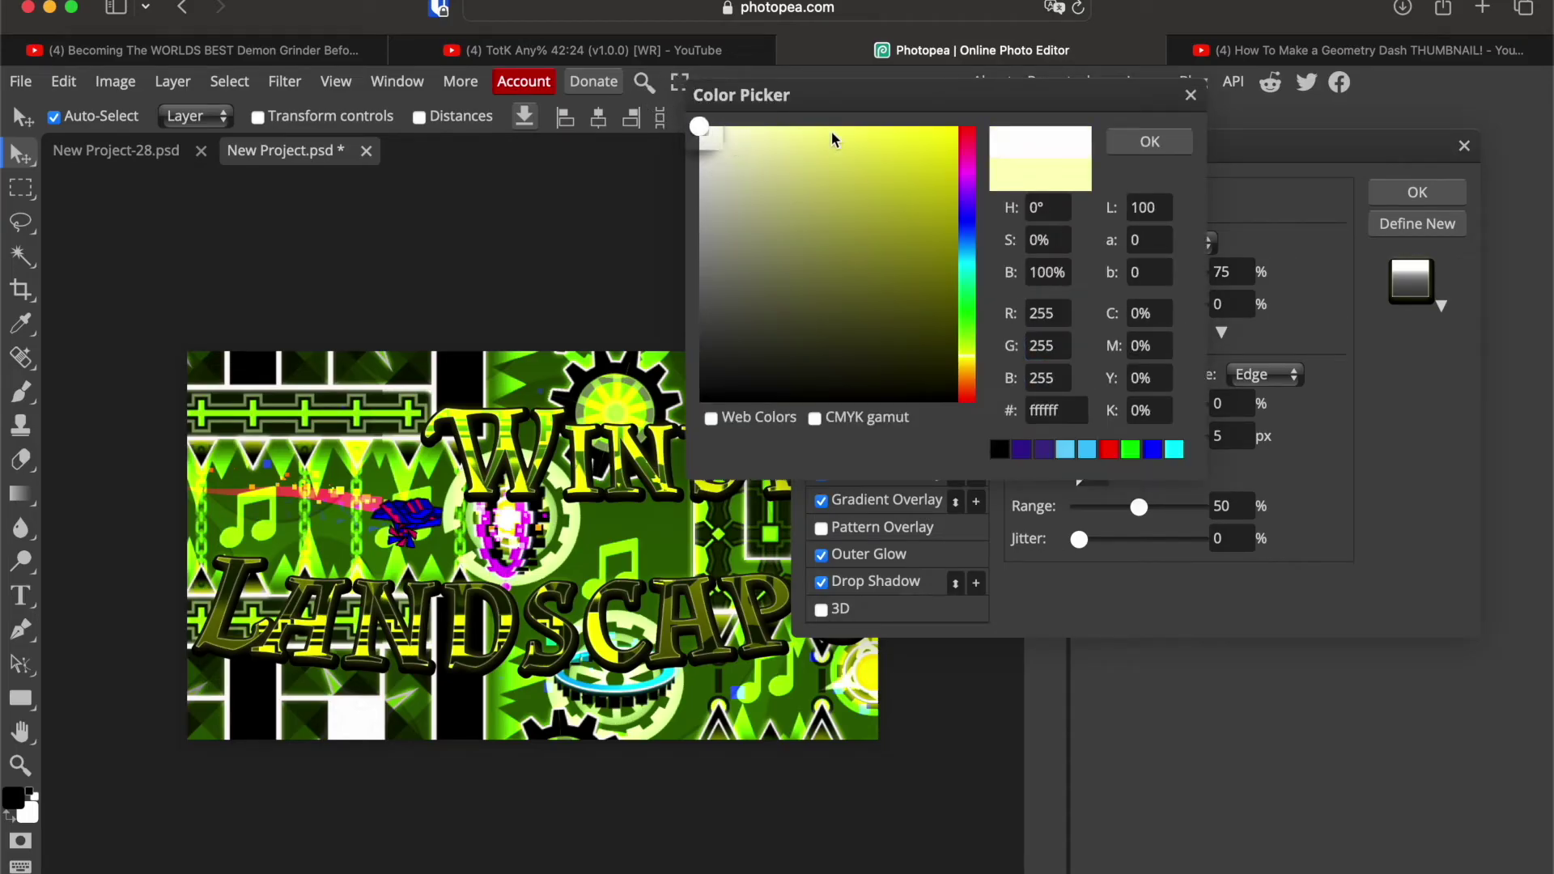
click(1150, 142)
drag(1152, 149, 987, 214)
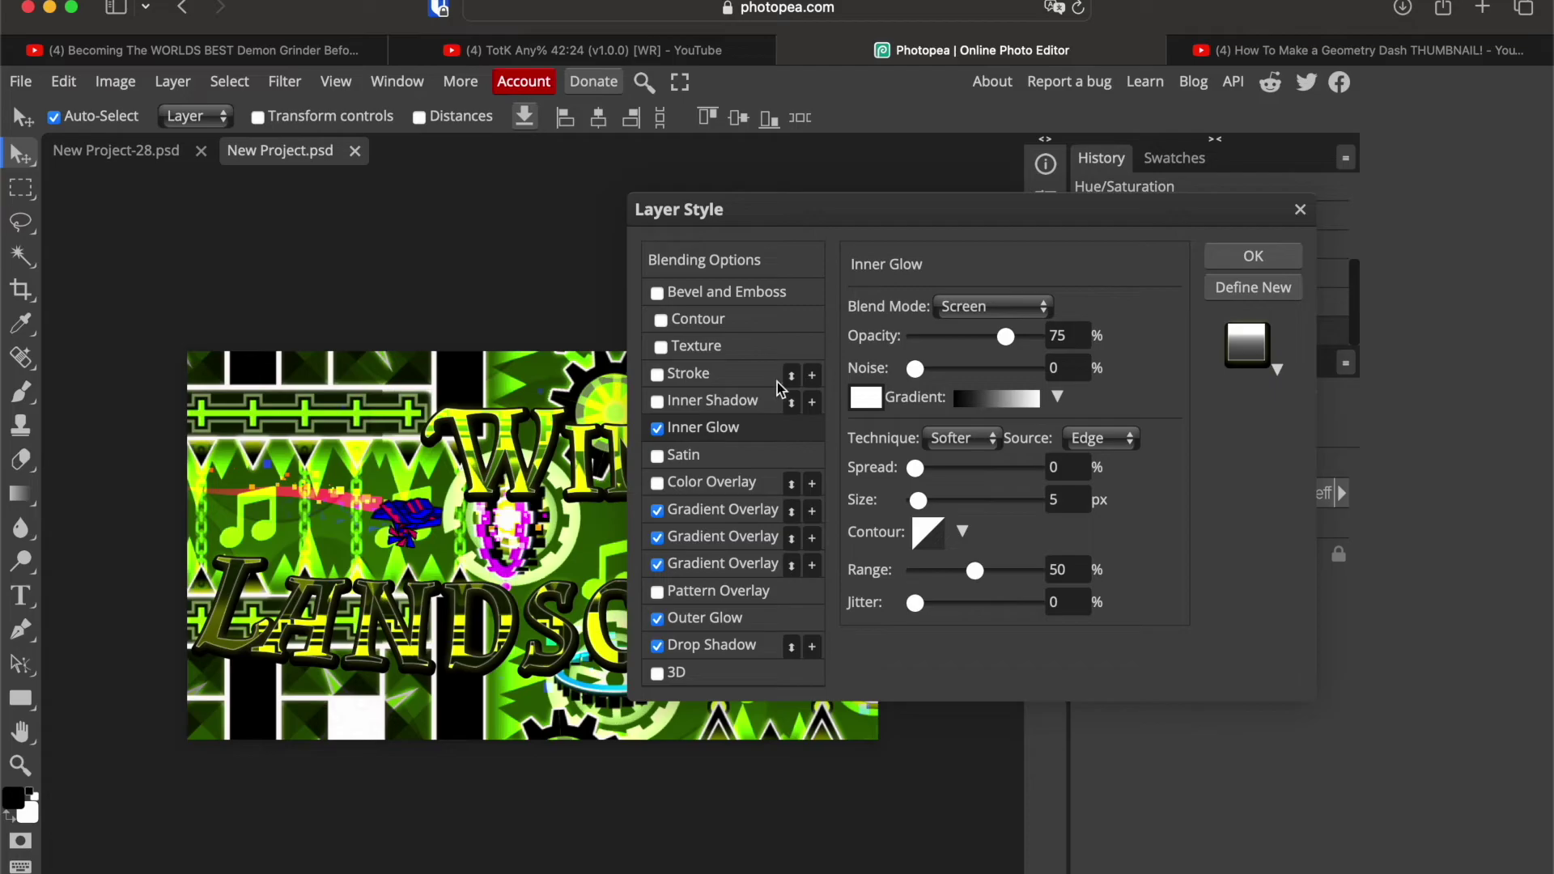
Step: Make the inner glow Color Dodge at 50% opacity and 20 px size, then apply the layer style
click(971, 311)
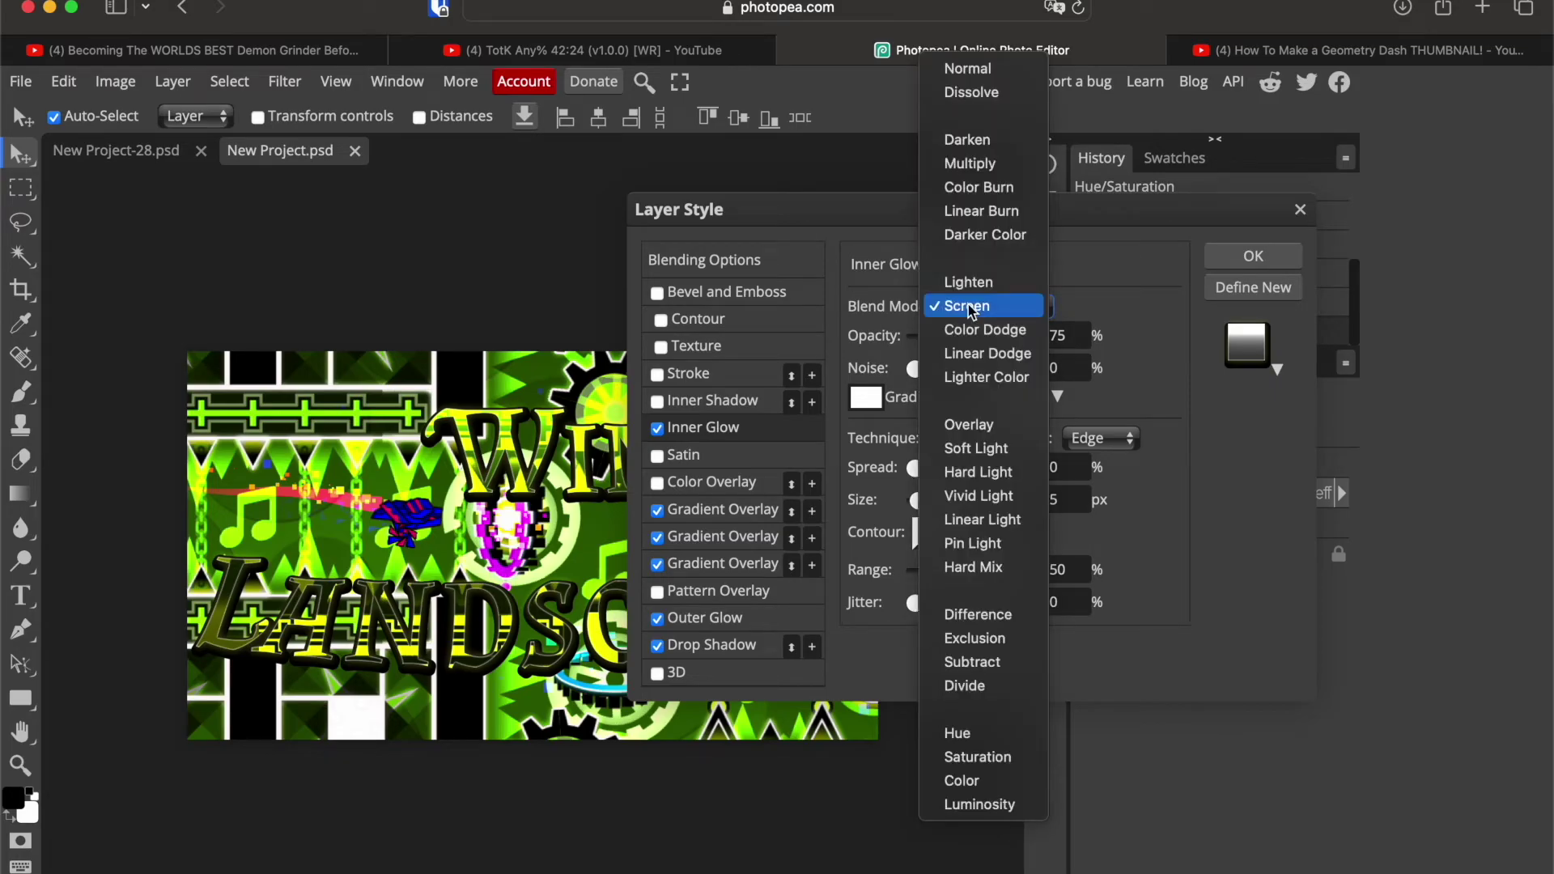
click(982, 330)
click(1044, 335)
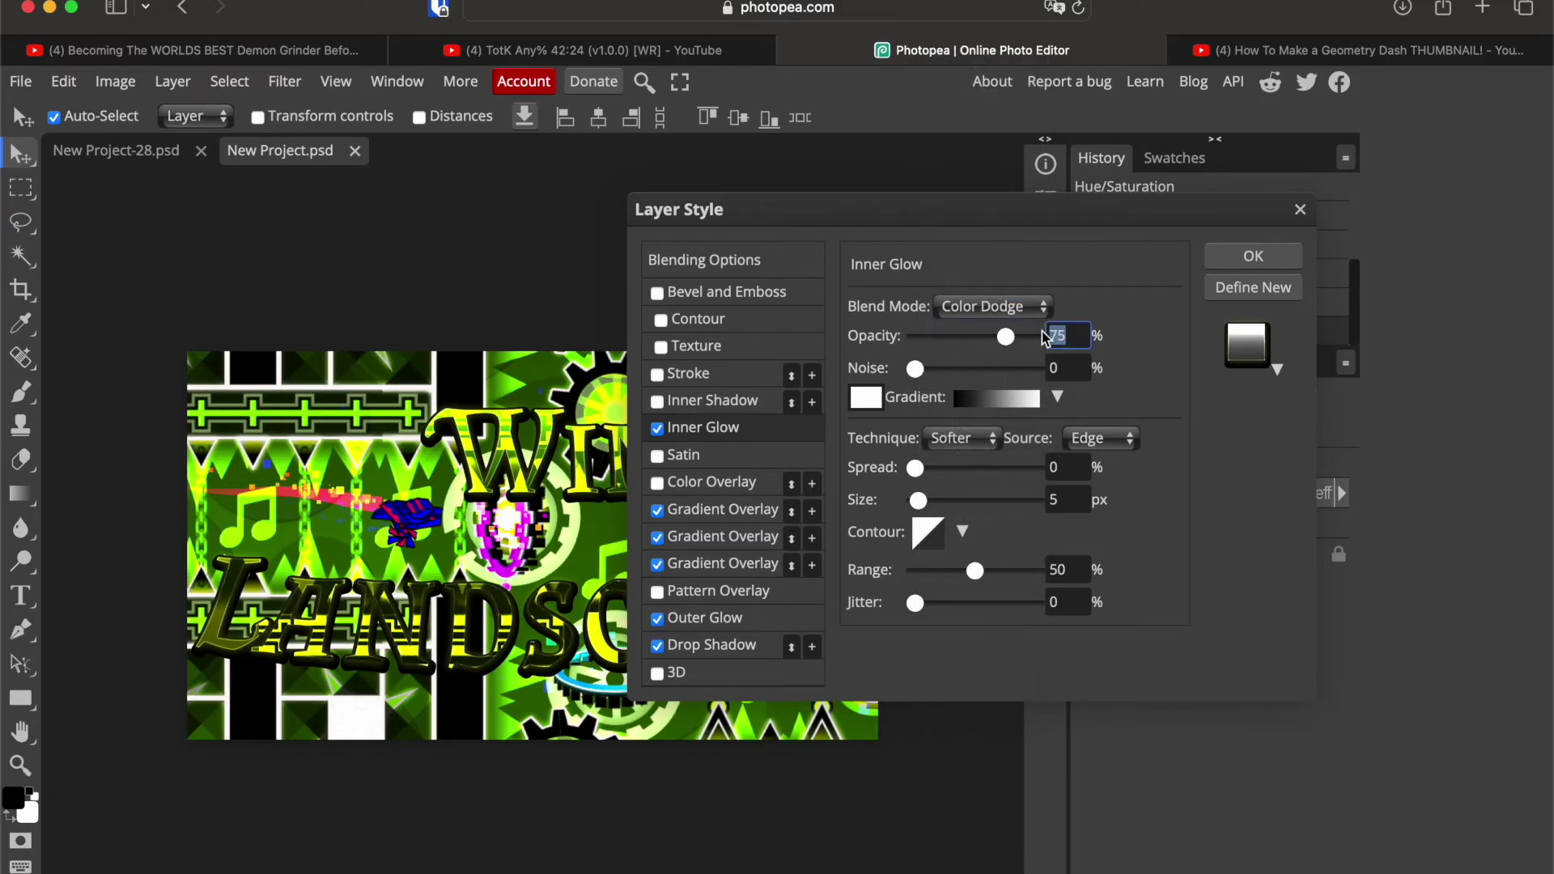
text(50)
key(Tab)
key(Tab)
key(Tab)
text(2)
key(Return)
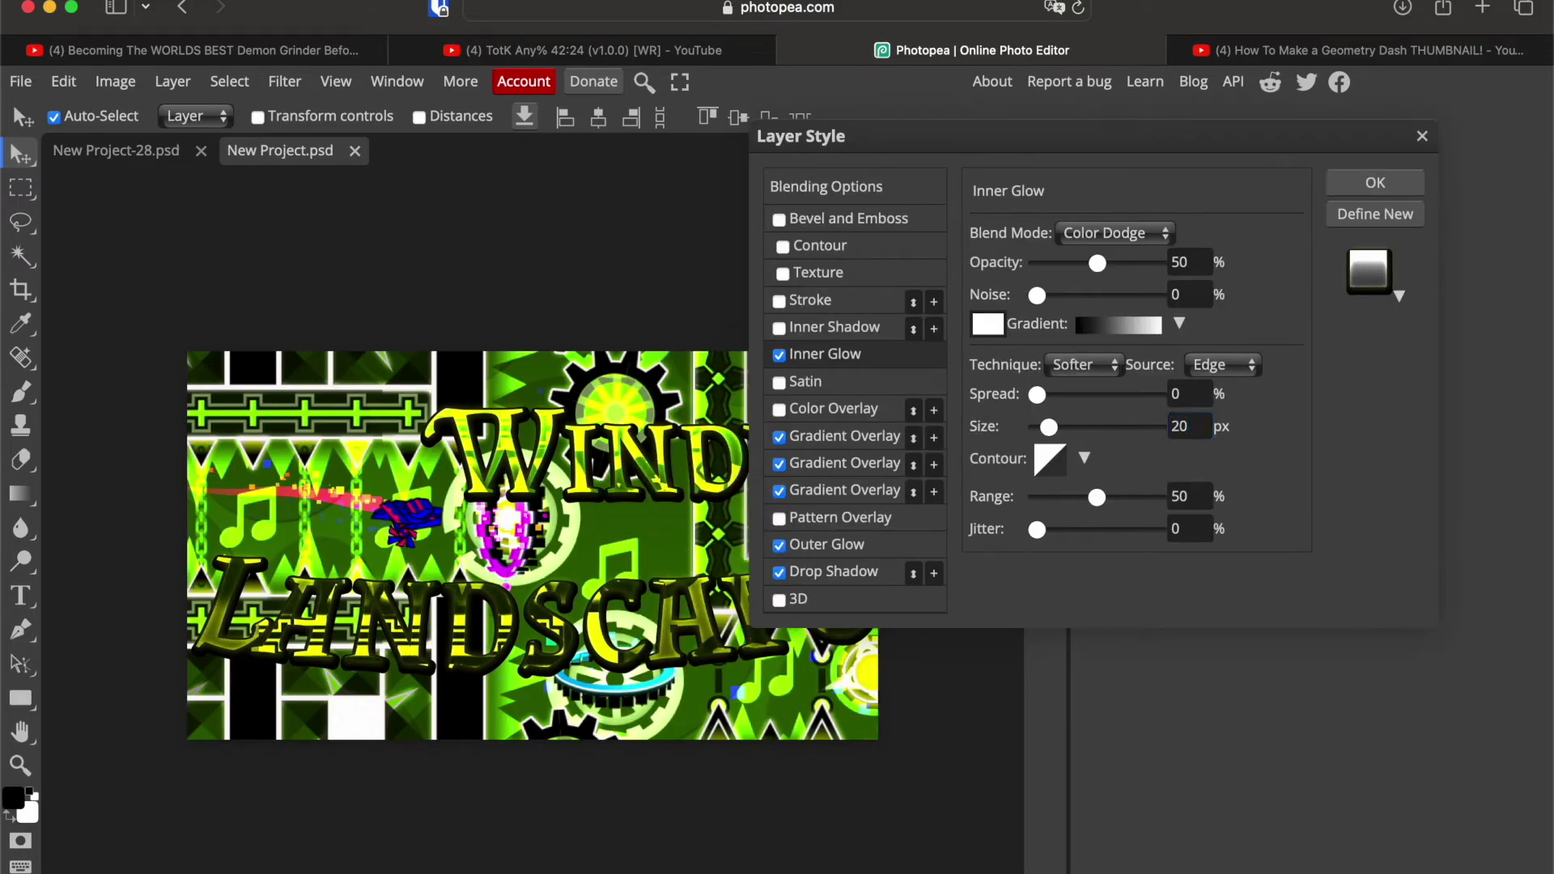
drag(982, 138, 1008, 84)
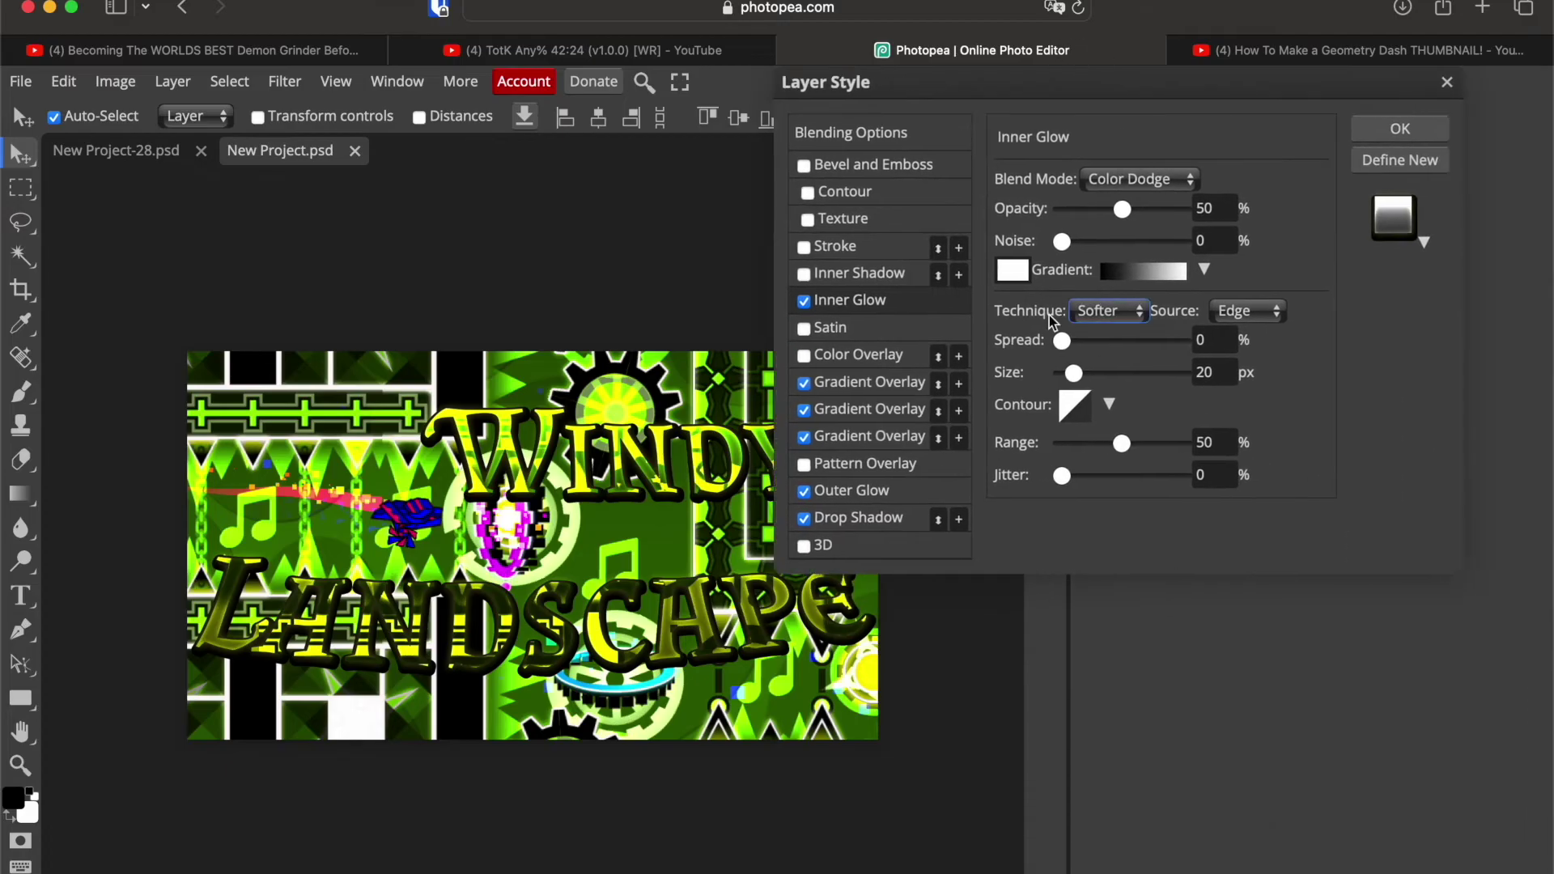
click(1393, 132)
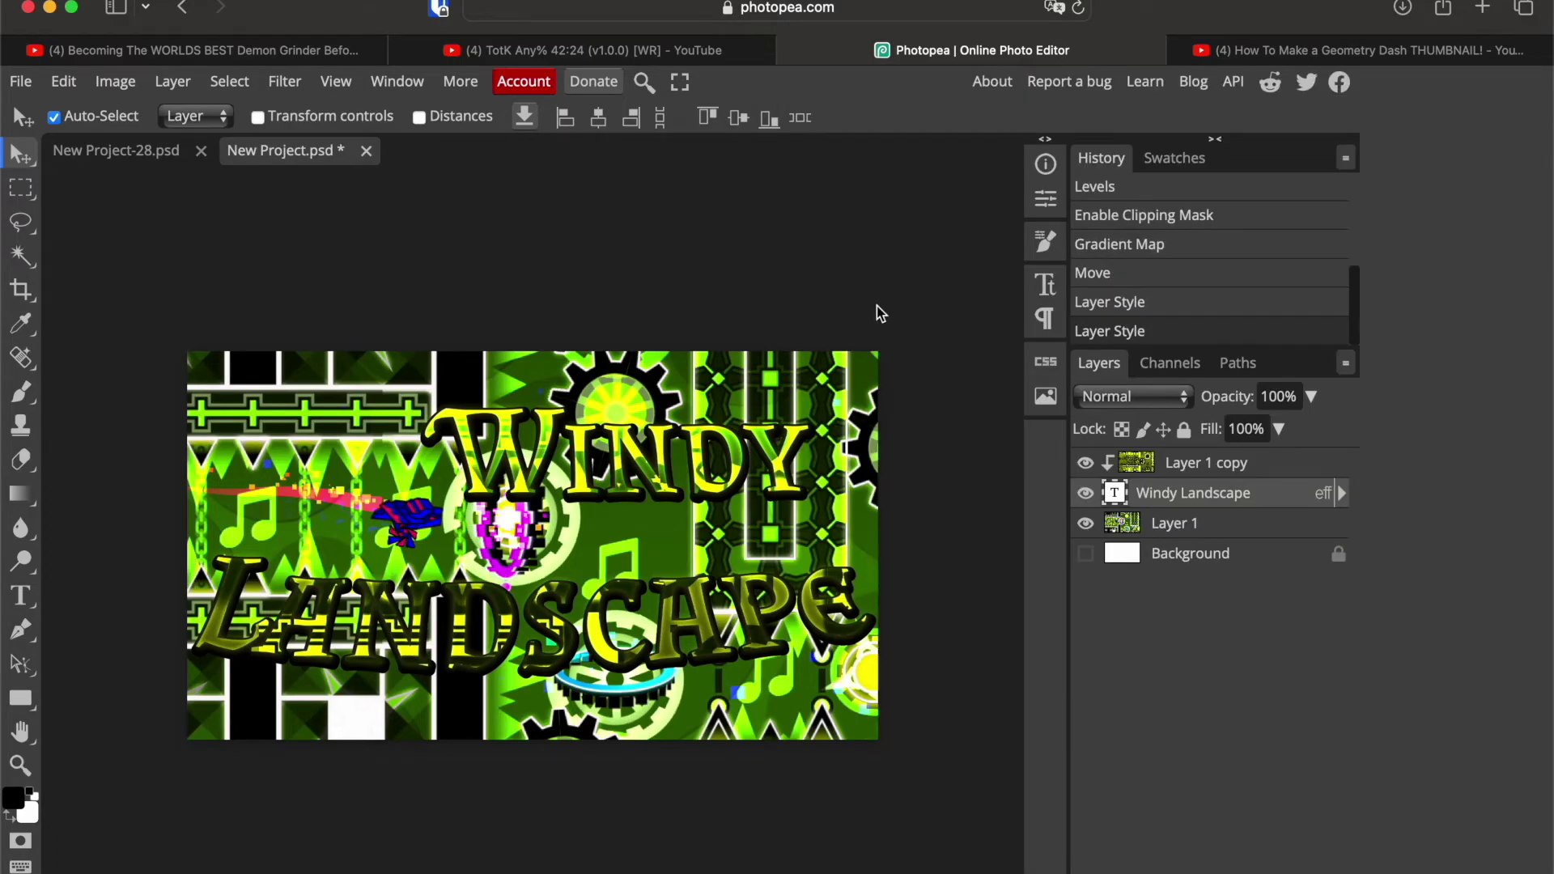
key(Right)
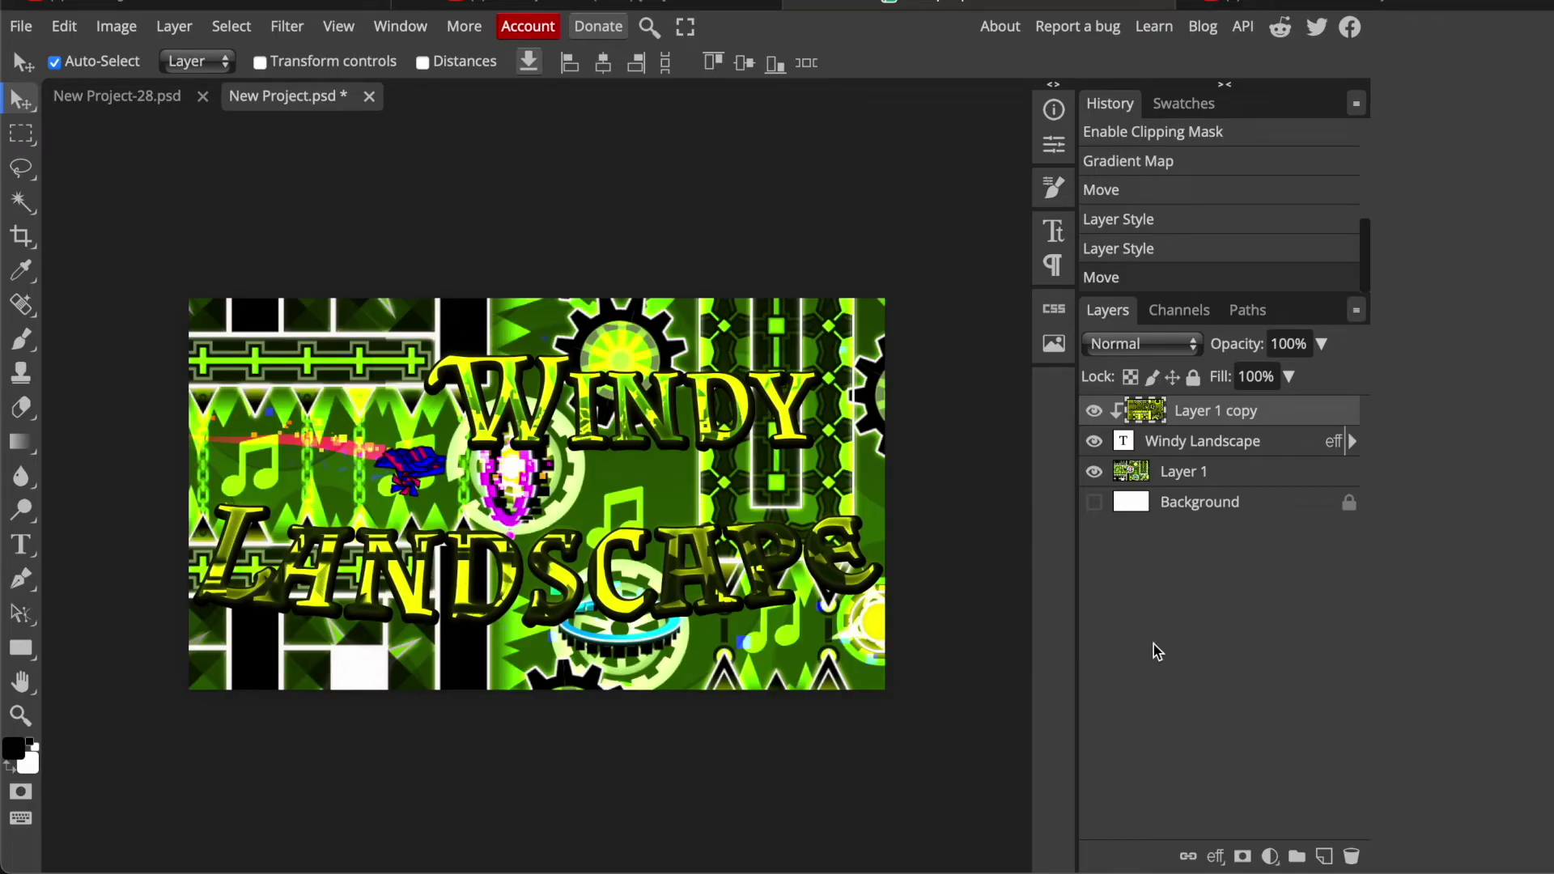
Step: Add an empty Layer 2 below the title and set up a 700 px brush with 0% hardness
click(1324, 857)
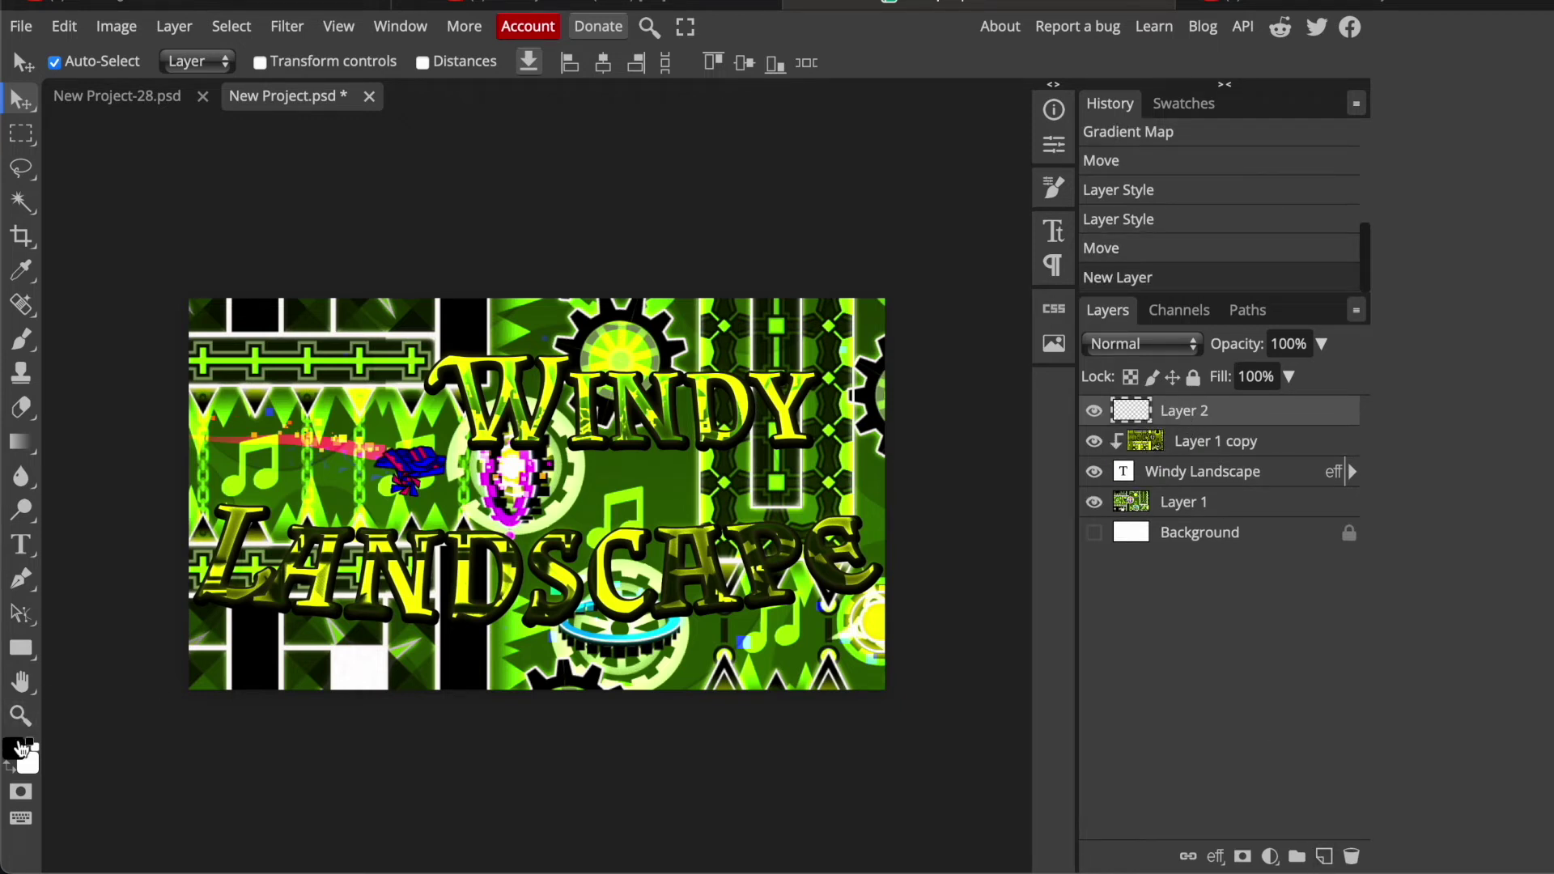
click(20, 347)
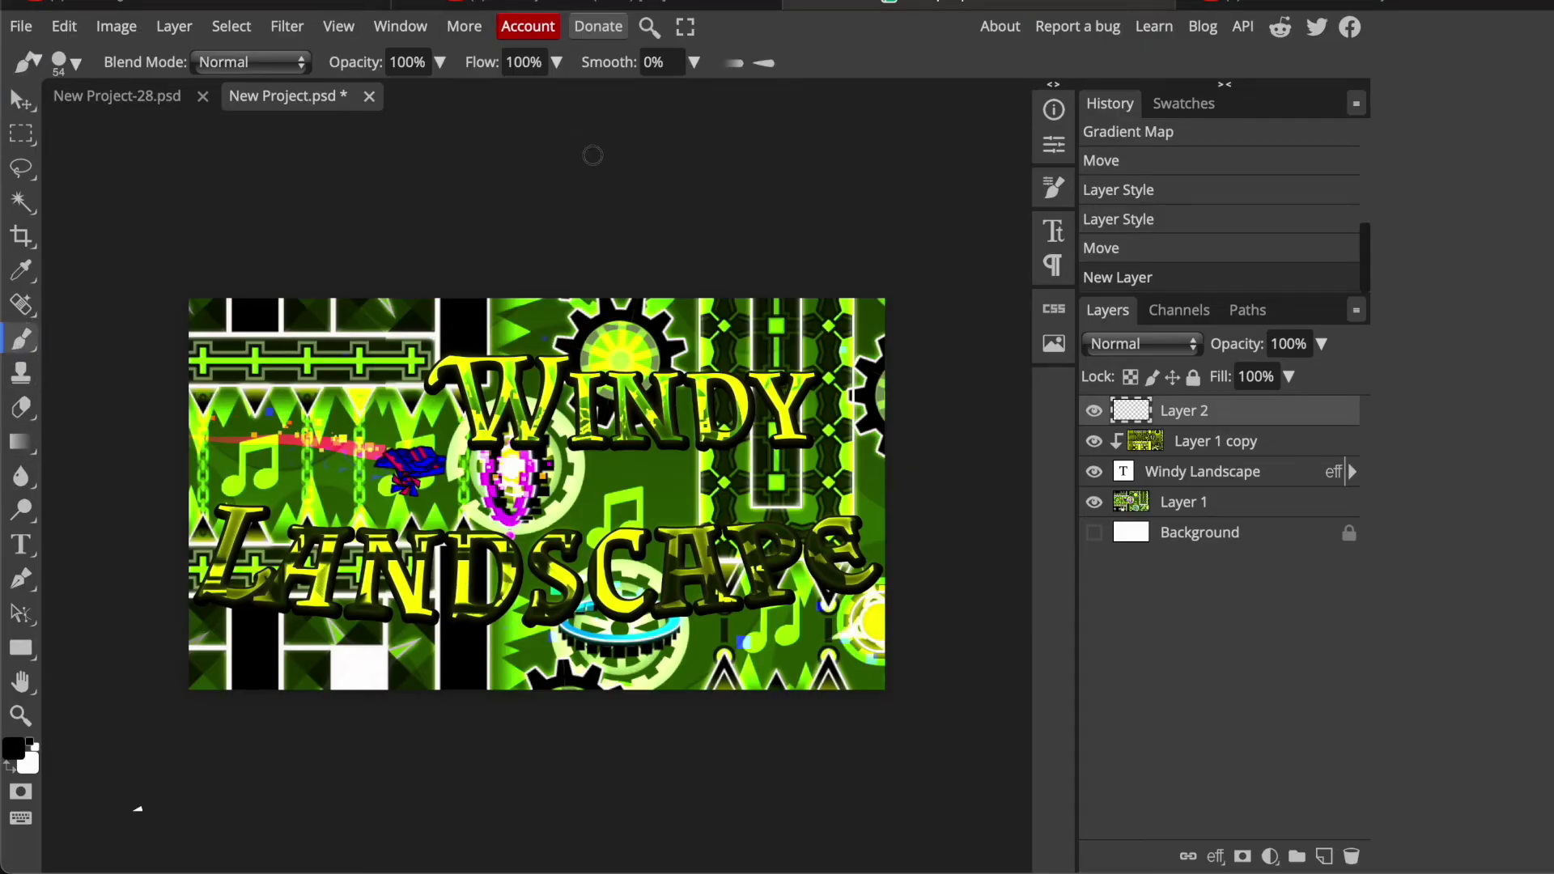
right_click(600, 193)
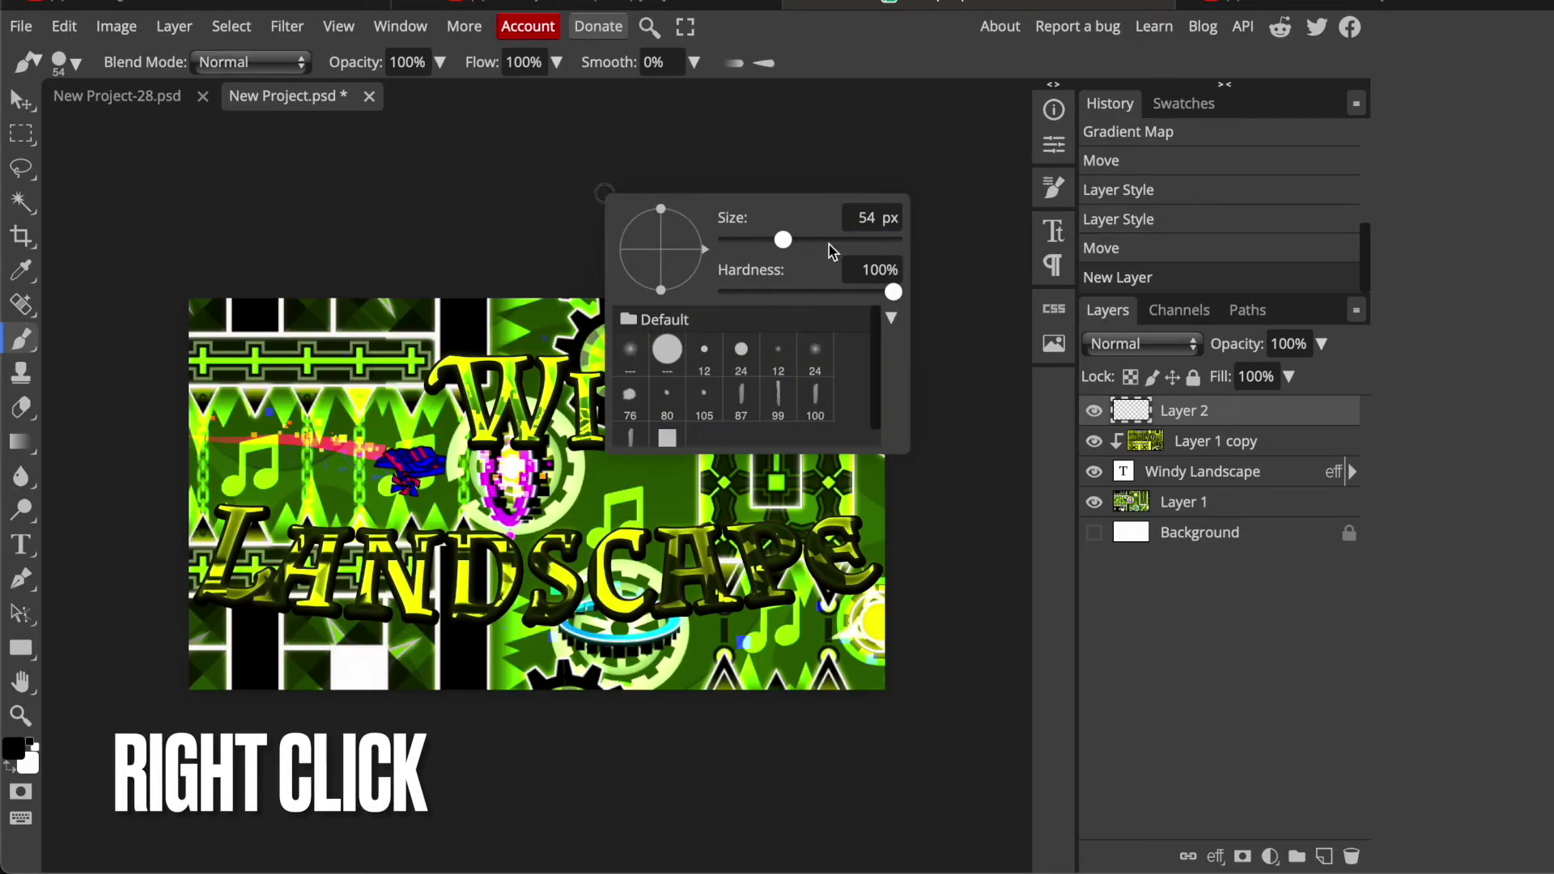
drag(782, 239, 825, 240)
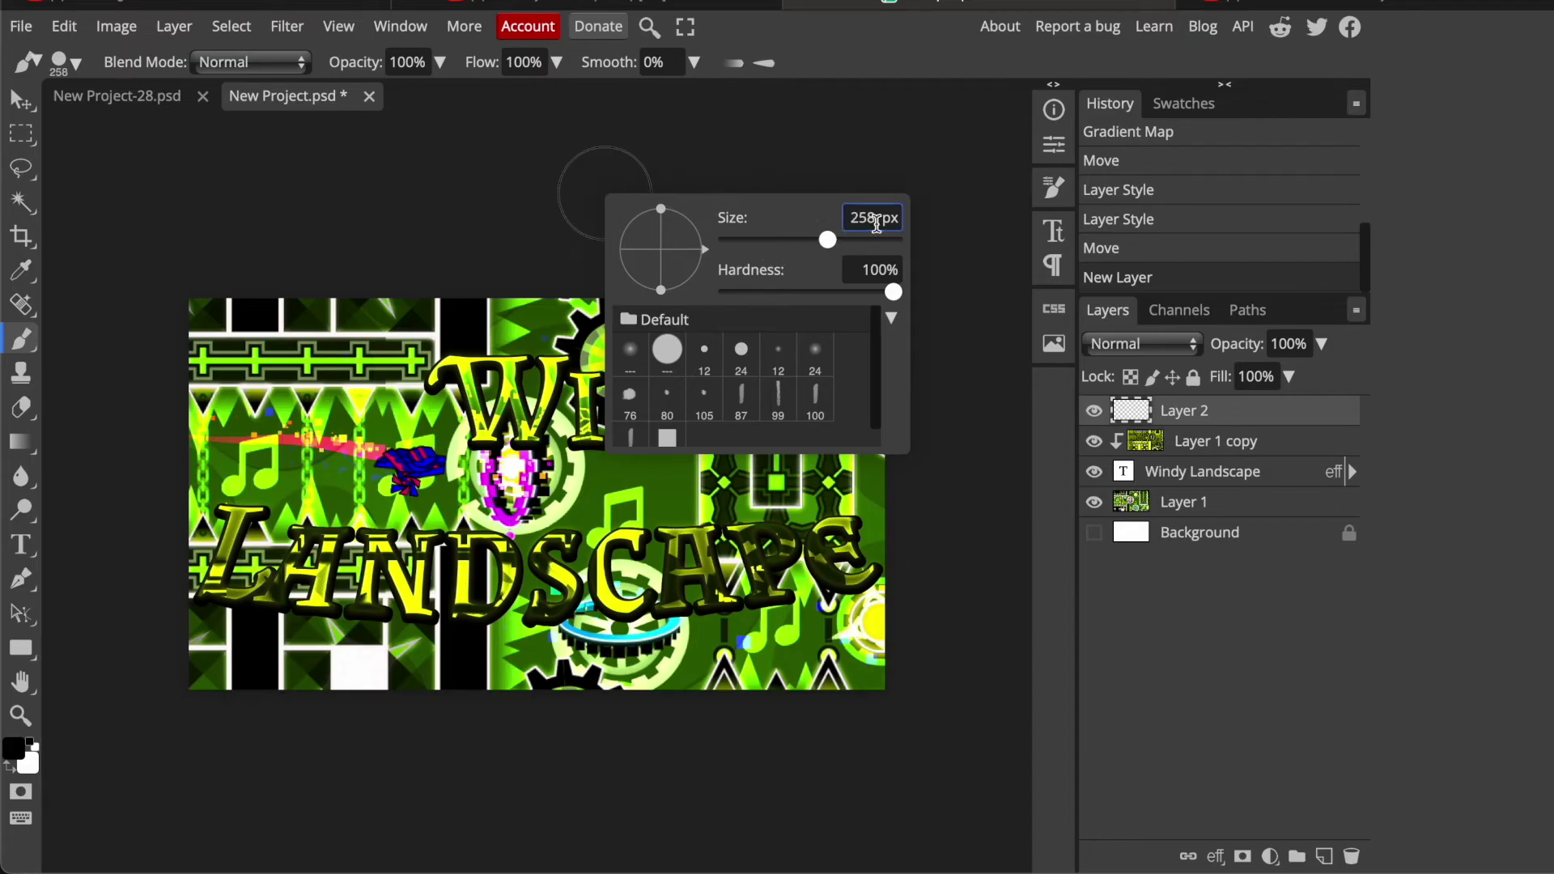
double_click(877, 223)
text(700)
key(Return)
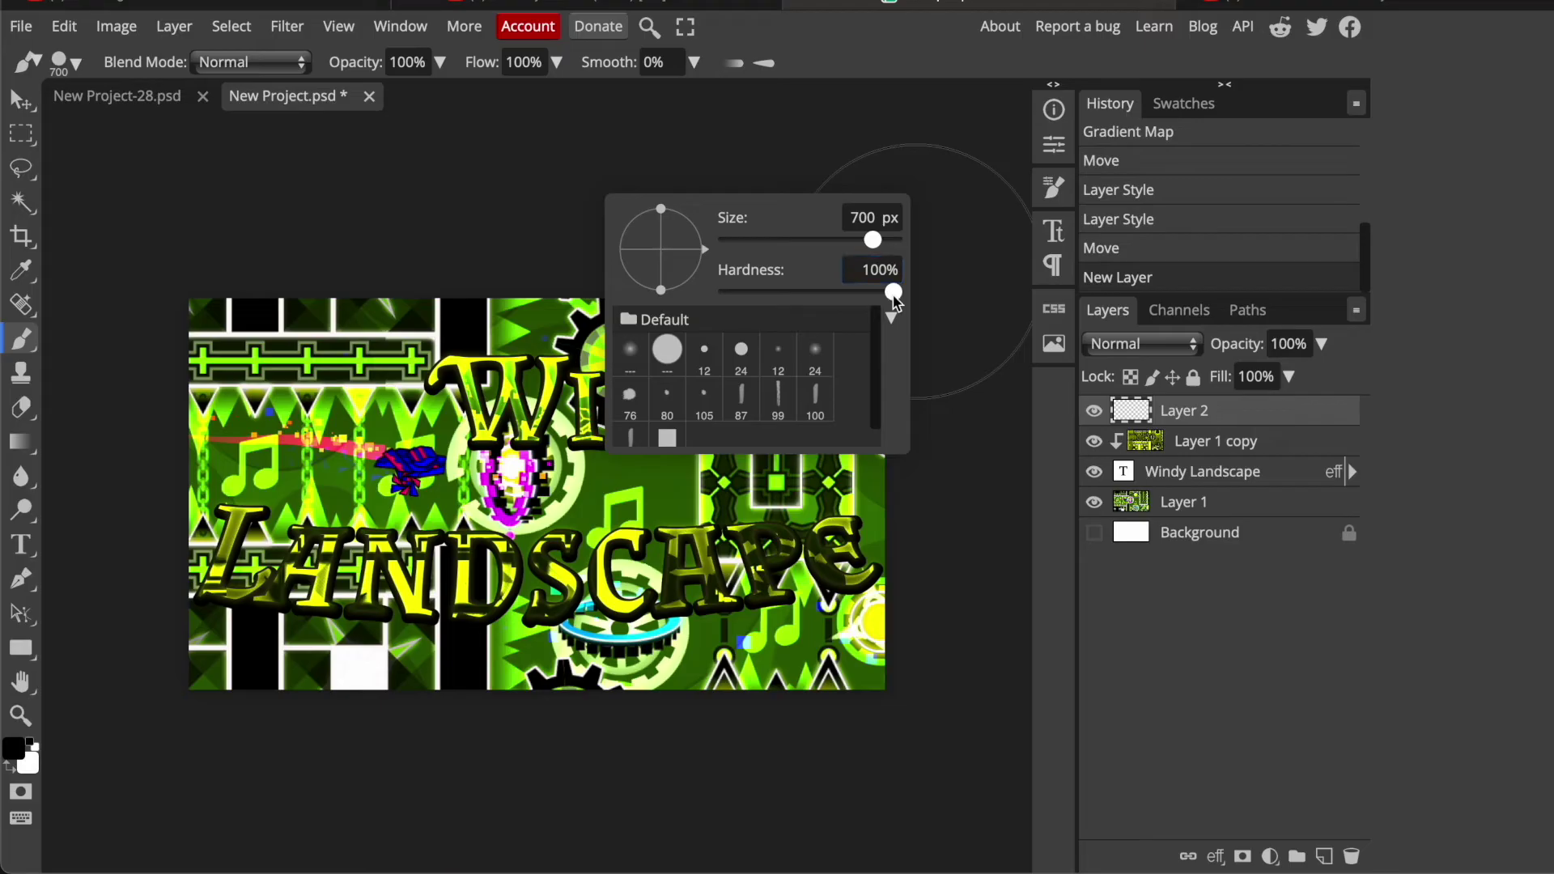
drag(894, 293, 727, 293)
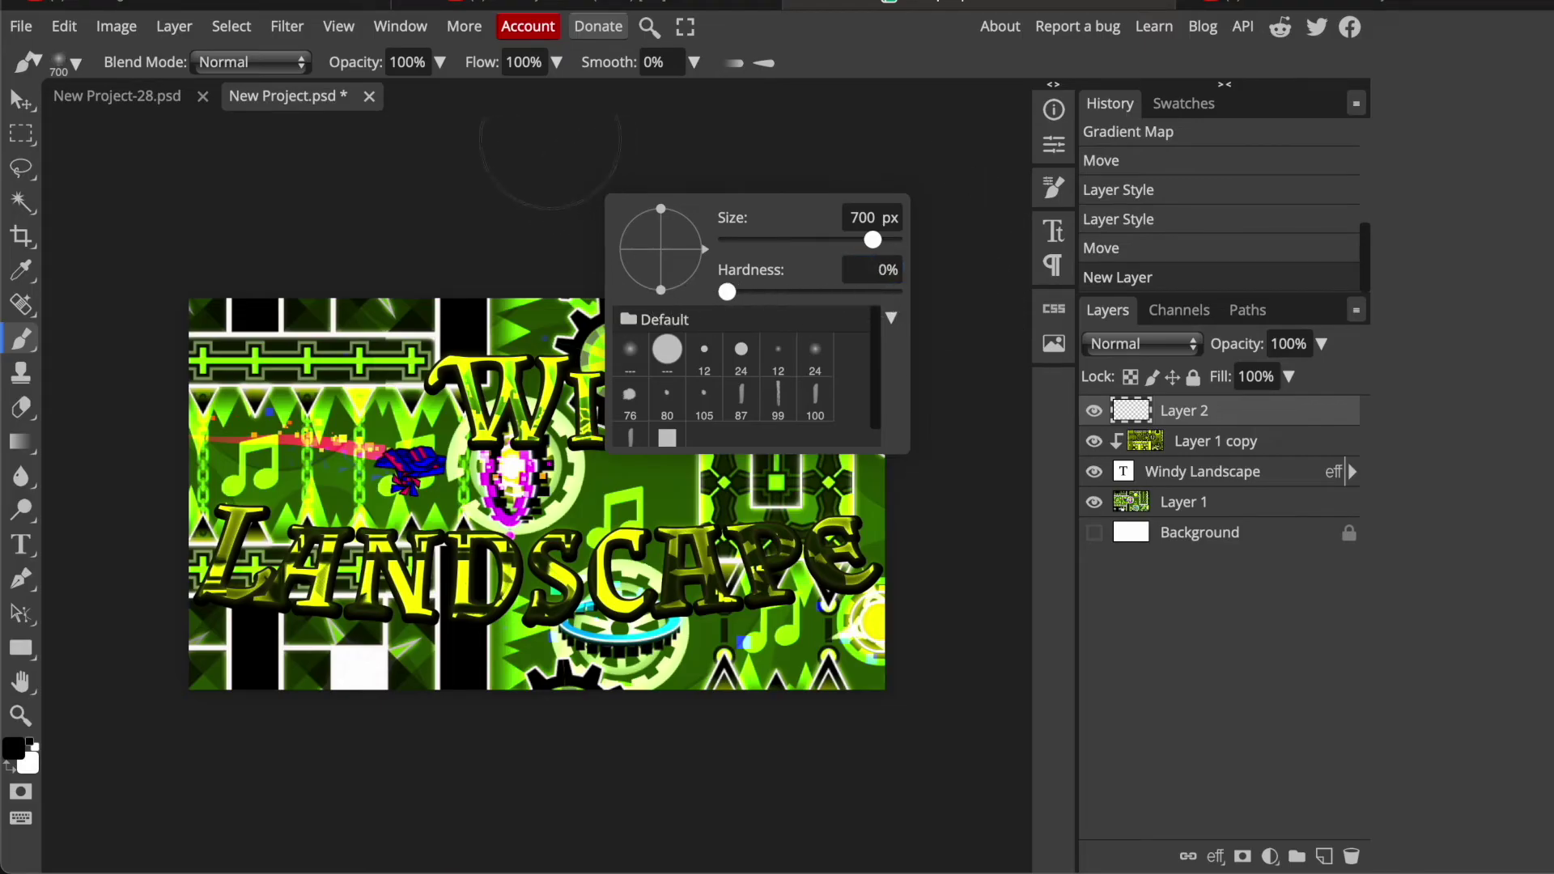
click(564, 154)
drag(1184, 413, 1183, 484)
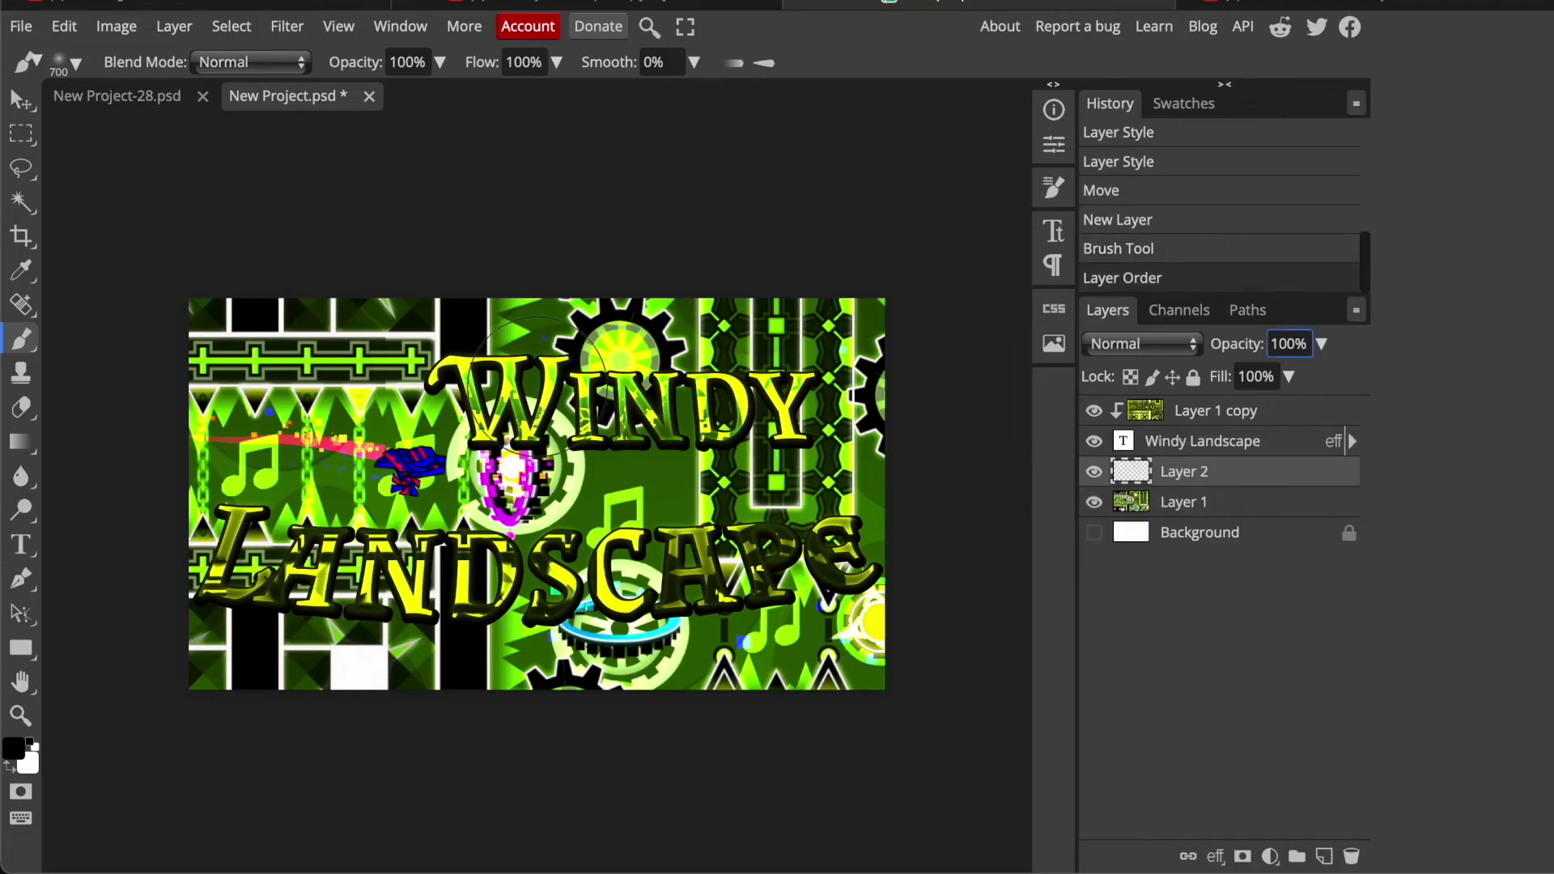
Step: Paint soft black dabs across the centre, right and lower areas behind the title
click(486, 413)
click(616, 429)
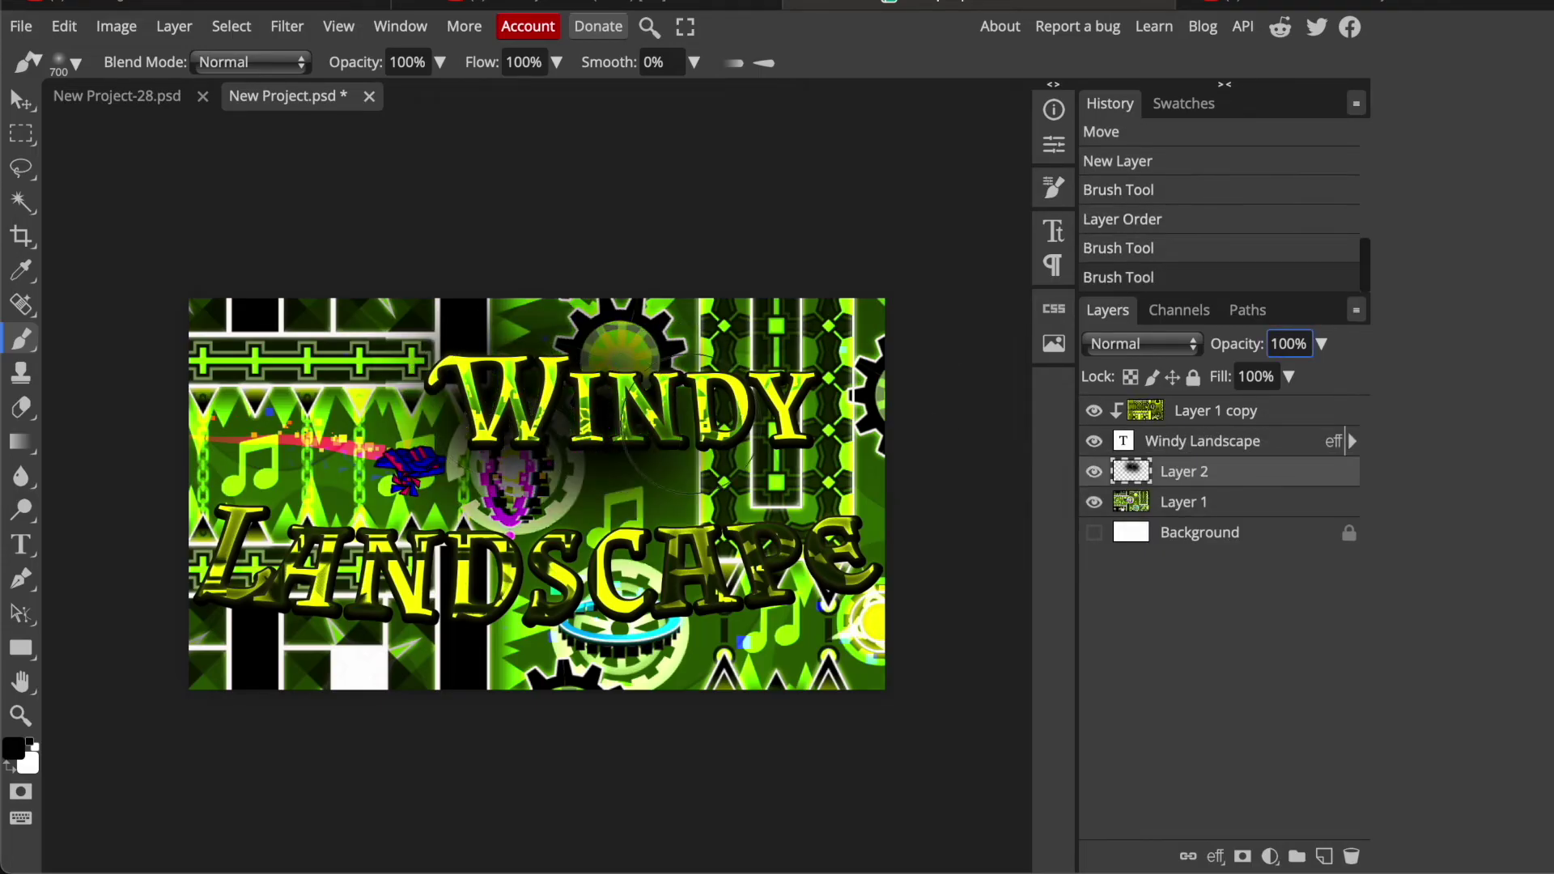
click(775, 411)
click(814, 559)
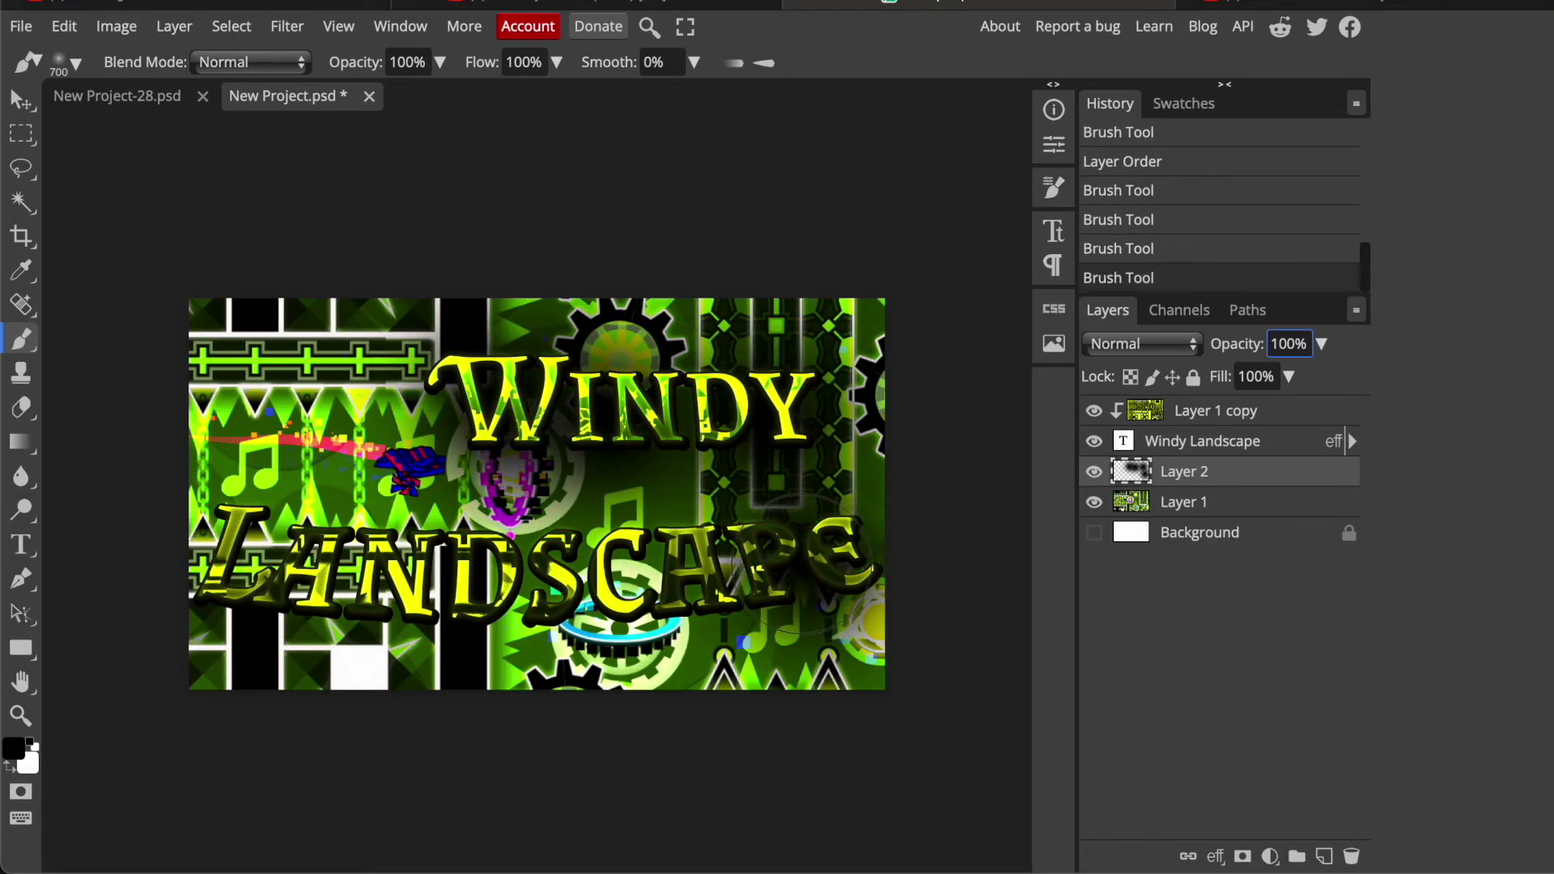
click(727, 572)
click(588, 581)
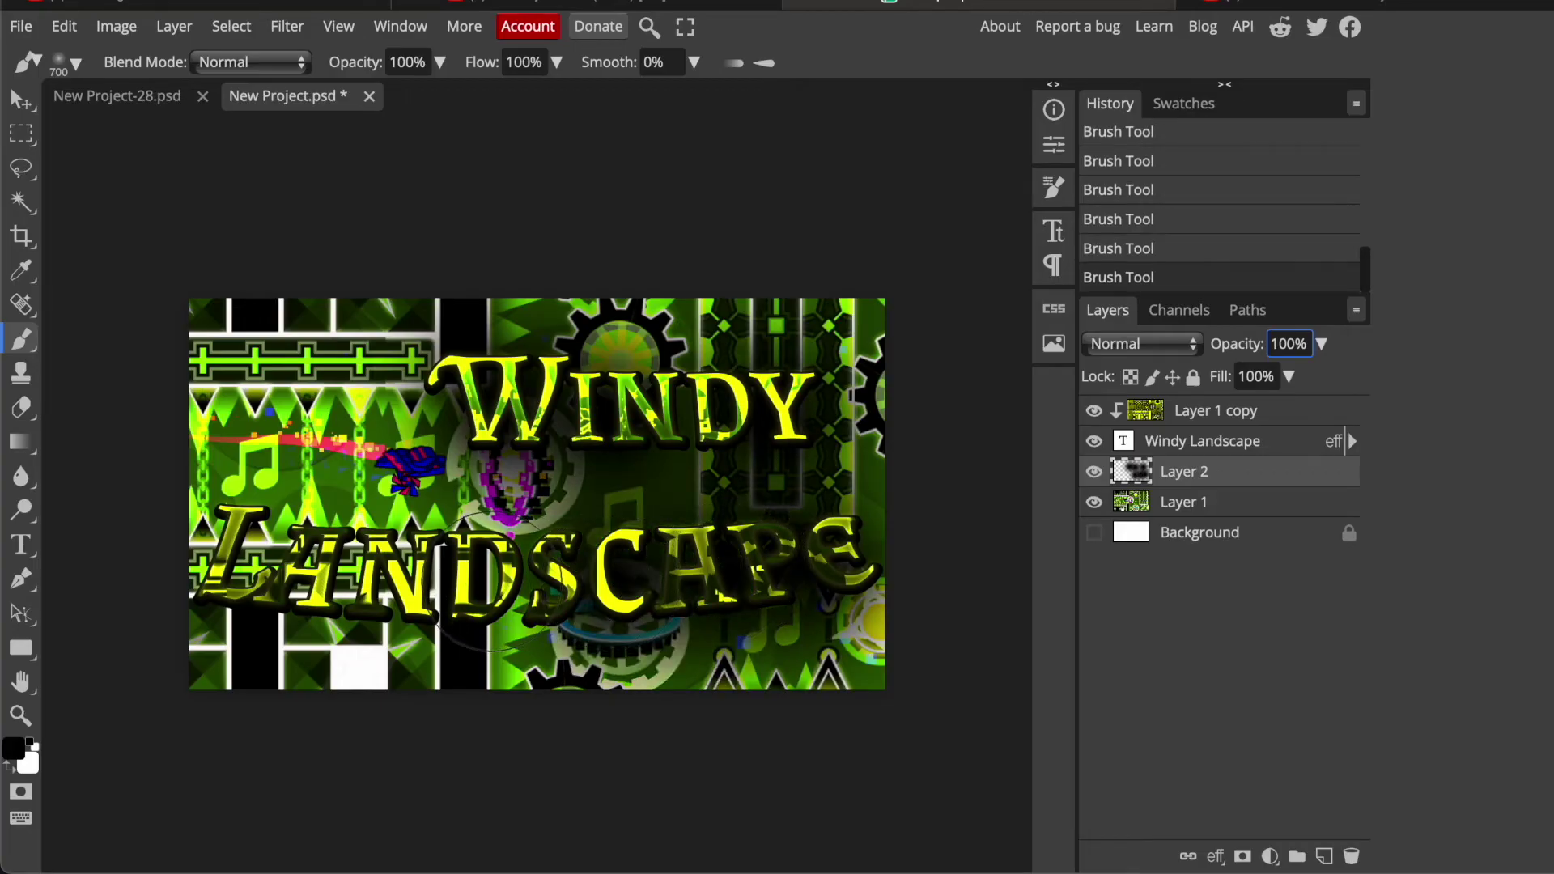
click(474, 573)
click(345, 588)
click(240, 553)
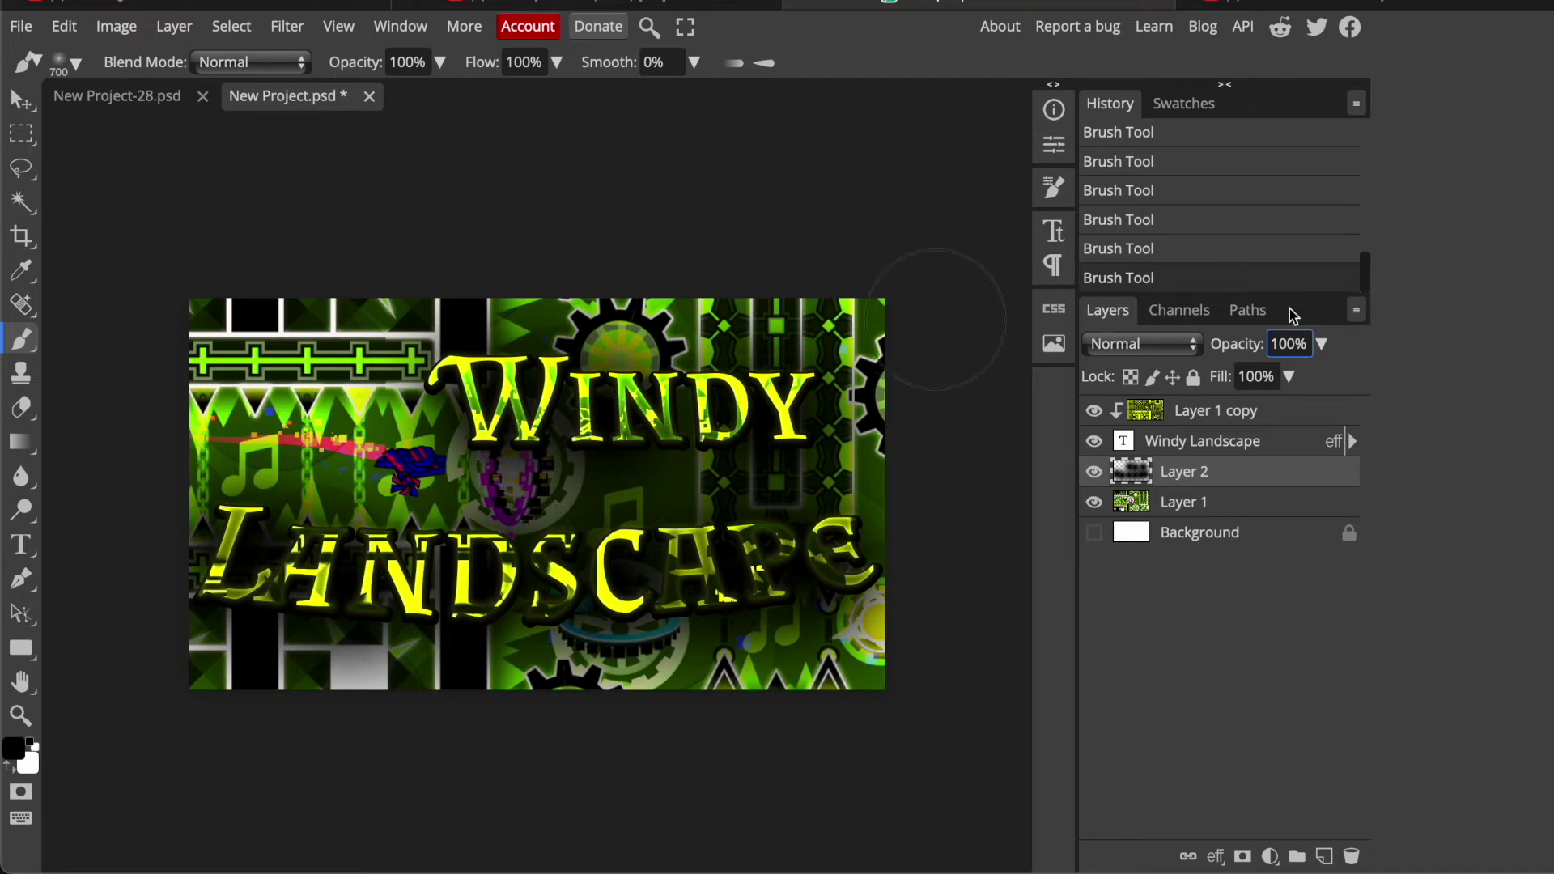
Step: Lower Layer 2's fill to 70%
click(1291, 377)
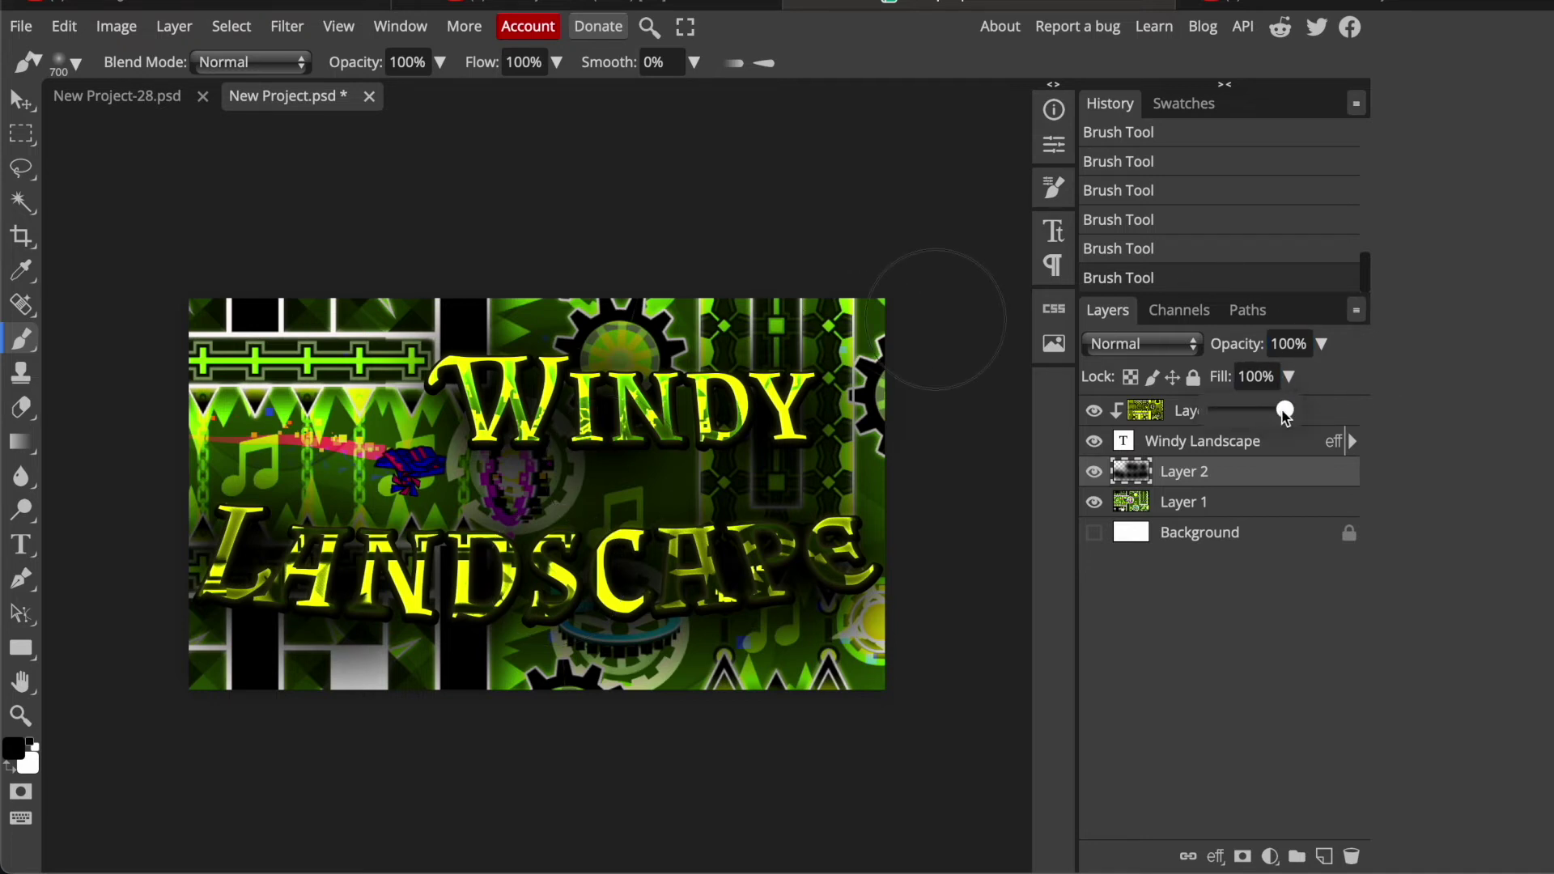
drag(1286, 411, 1268, 414)
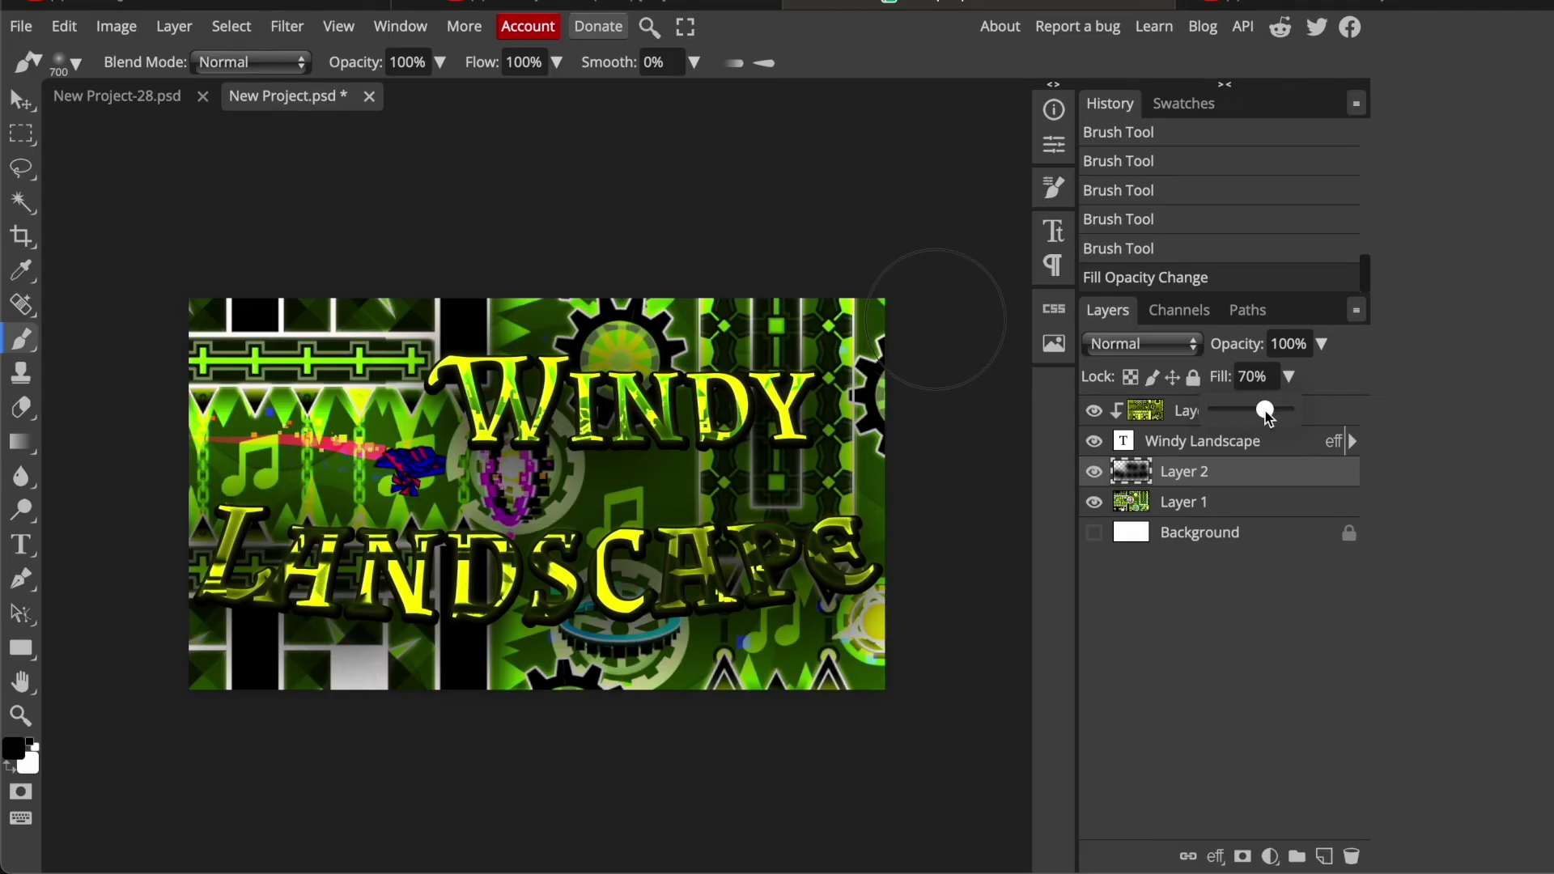
drag(1268, 414, 1268, 414)
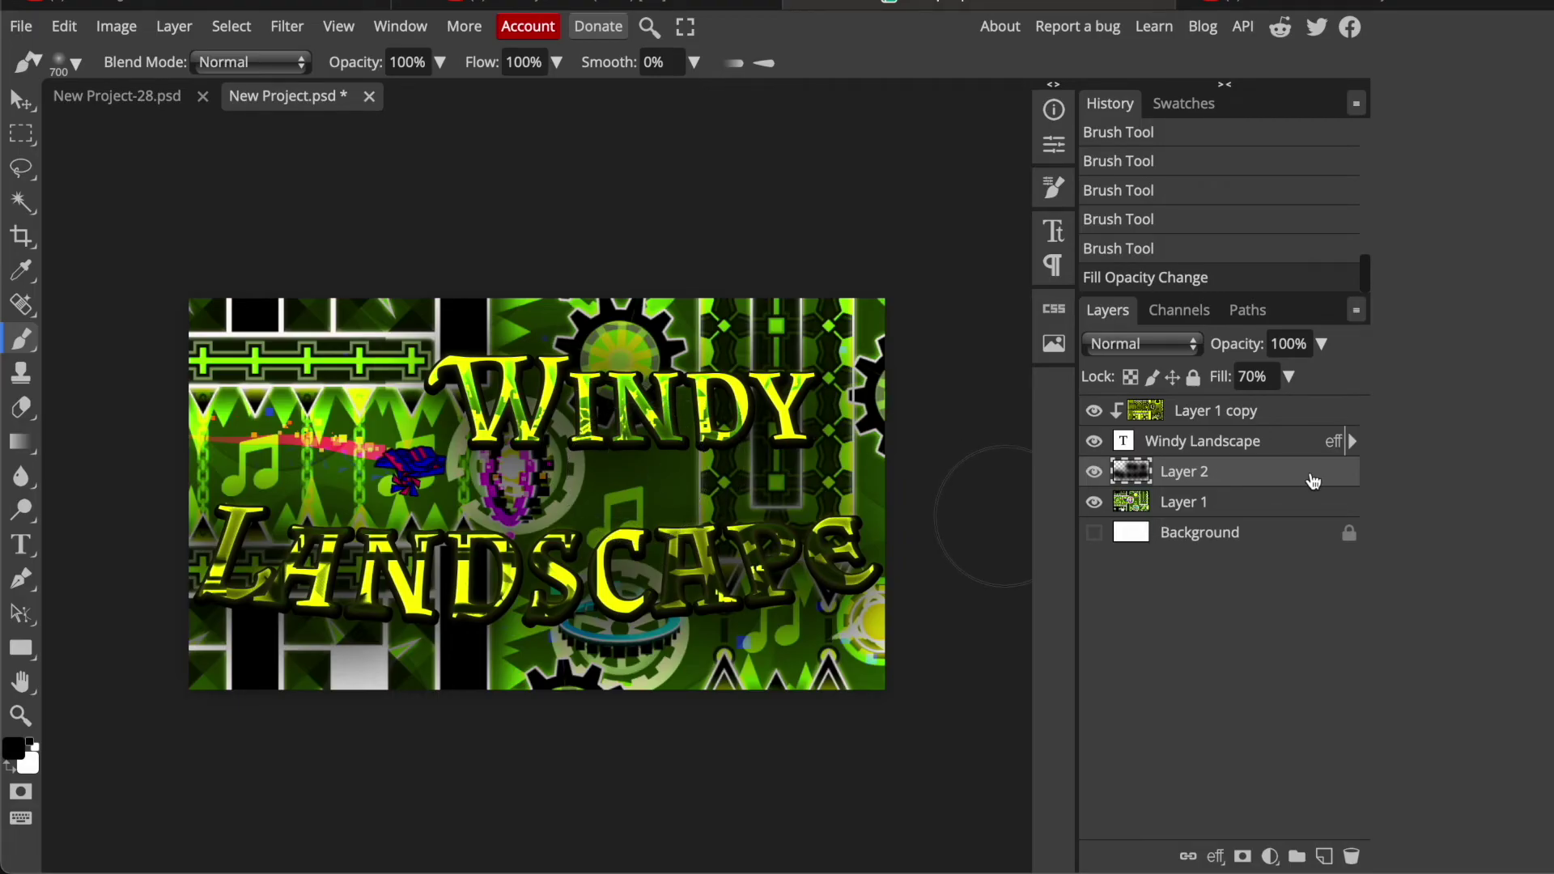
Step: Add Layer 3 above Layer 1 copy and dab soft black brush strokes into all four corners
click(1234, 414)
click(1325, 854)
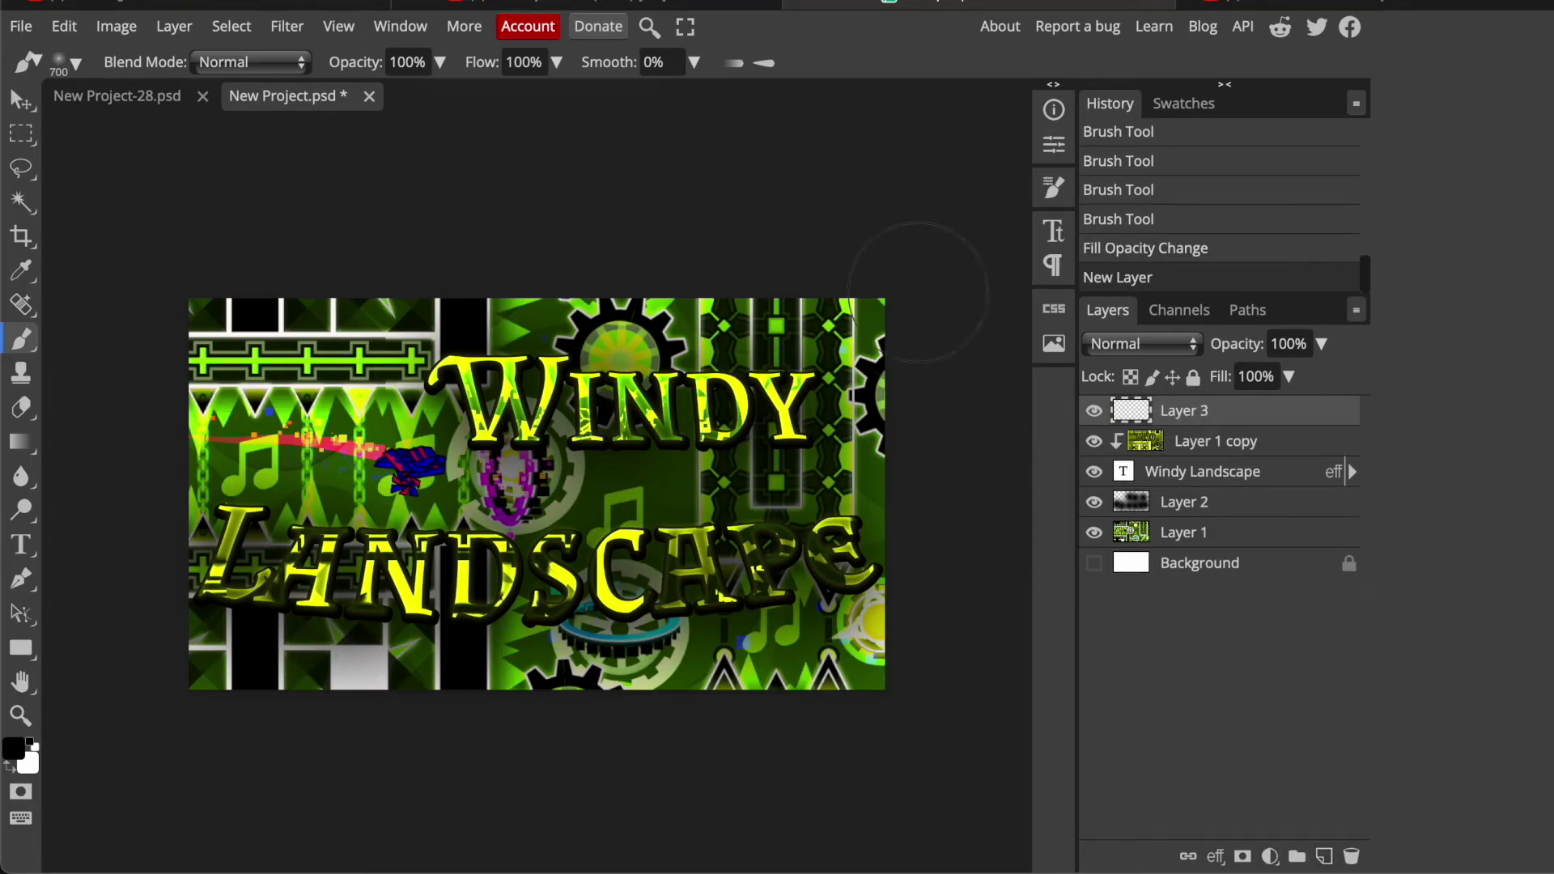
click(911, 267)
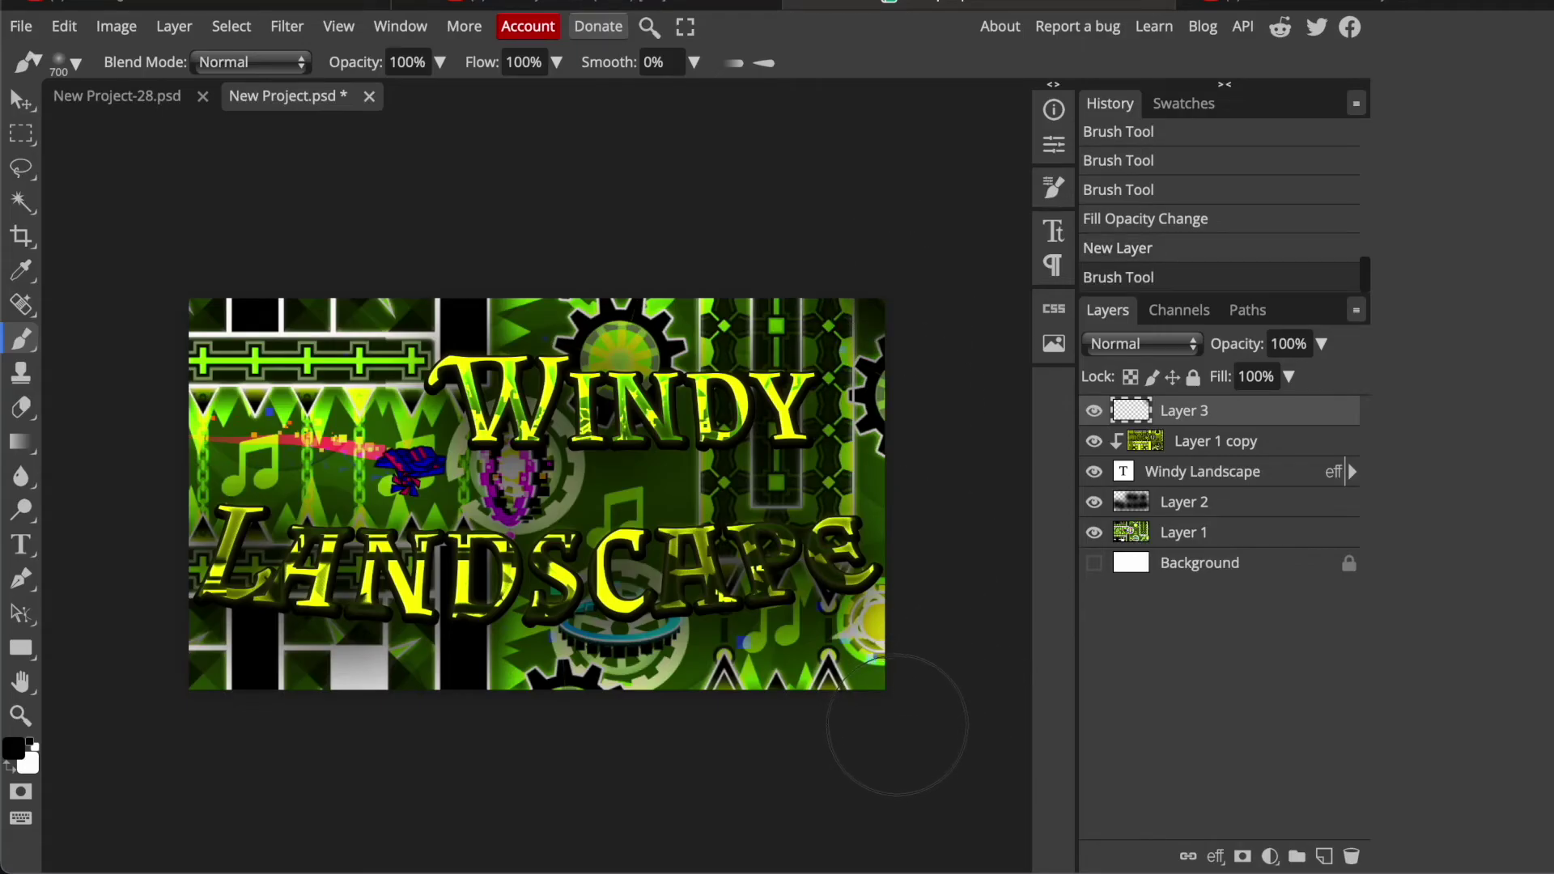
click(849, 654)
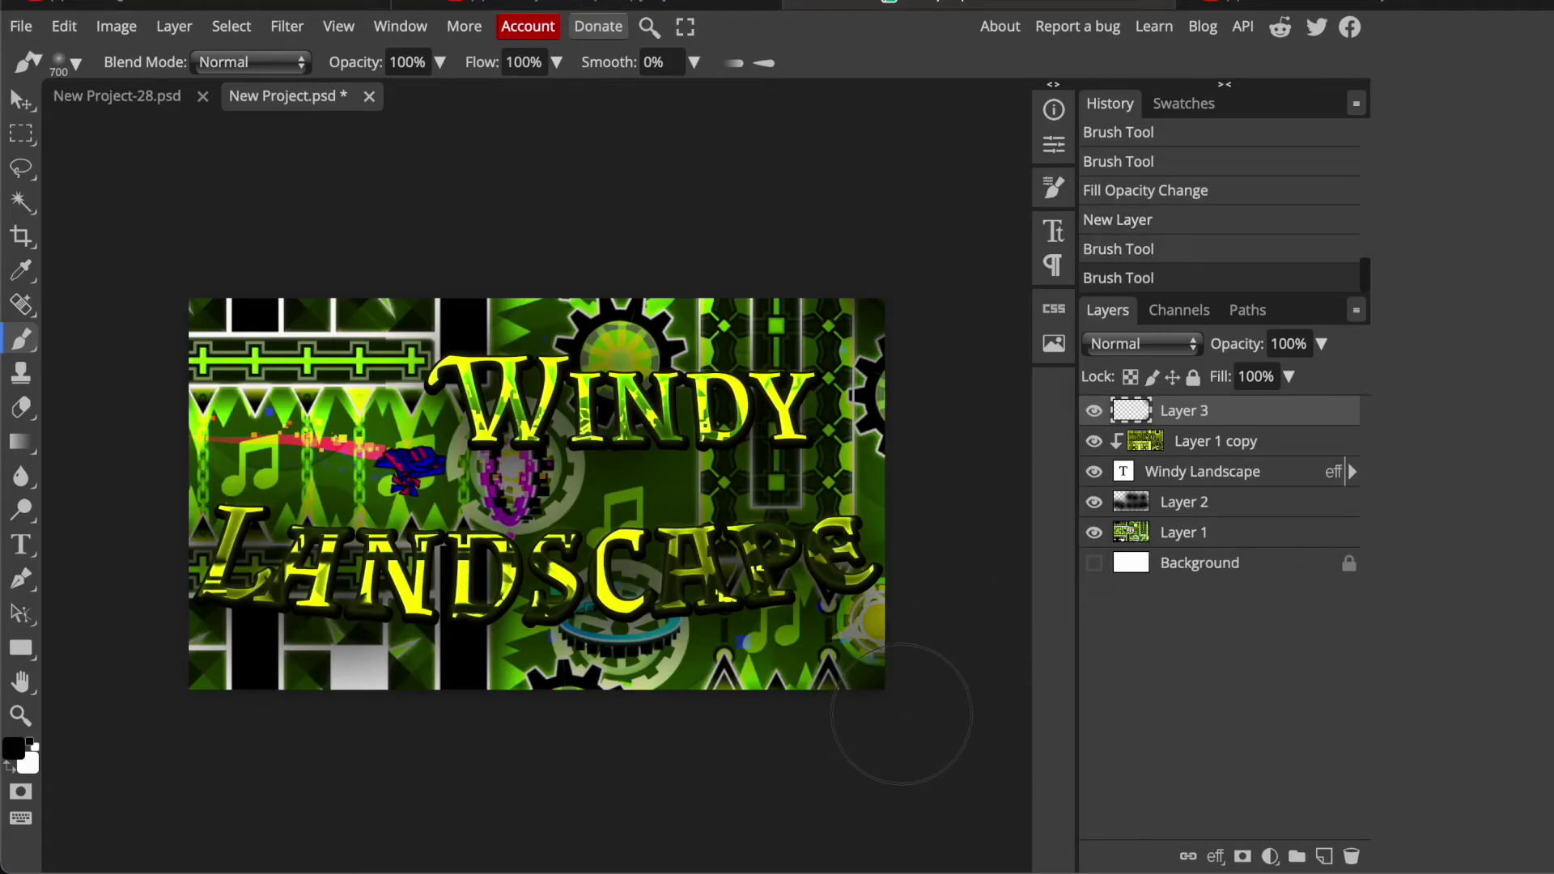
click(158, 680)
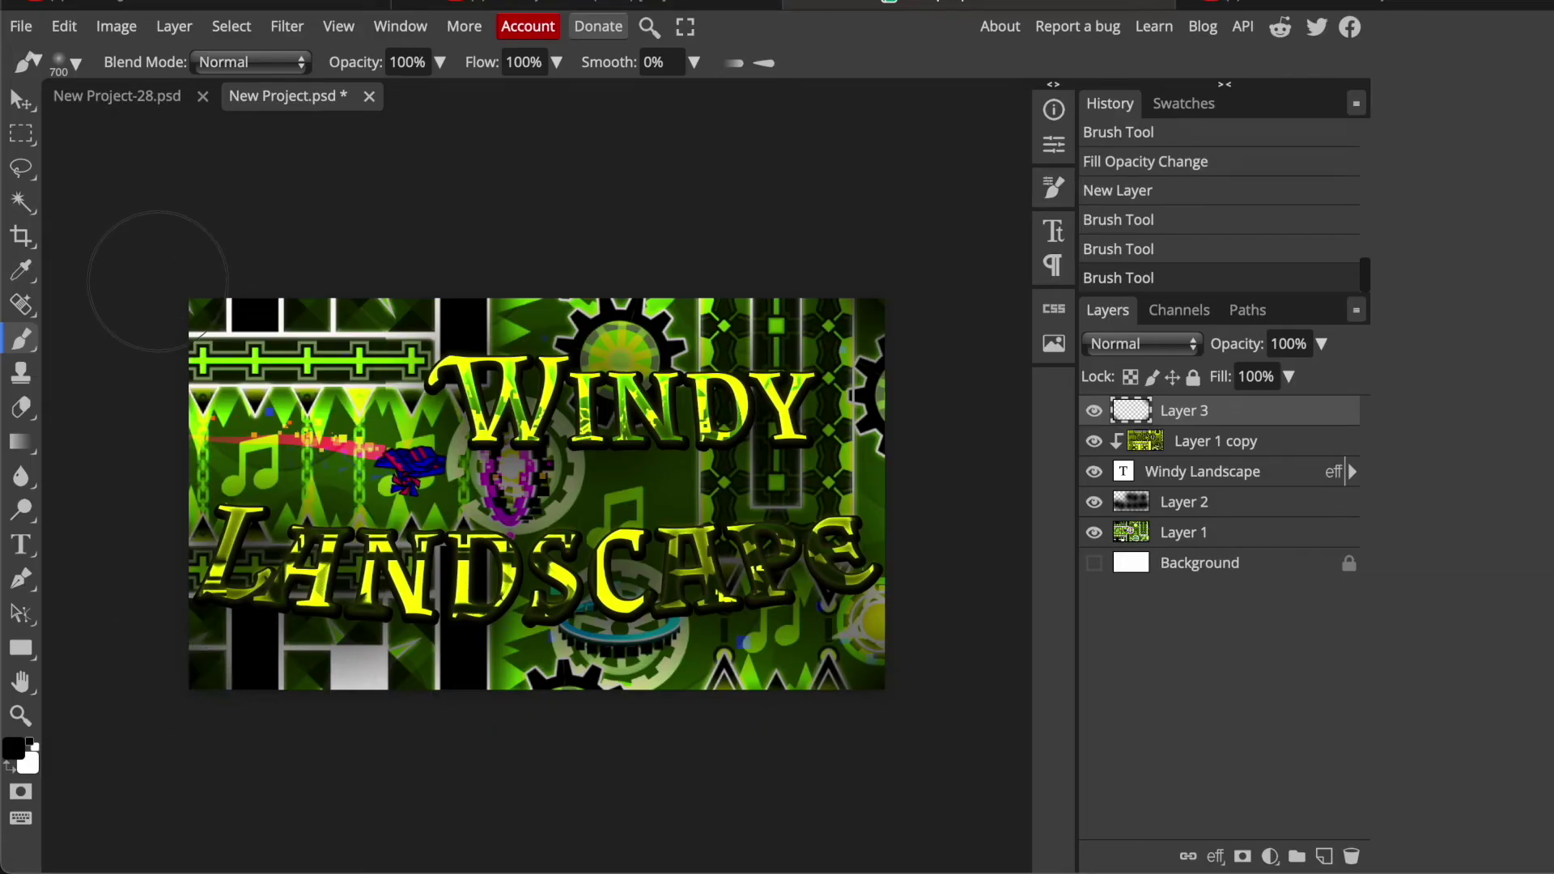
click(161, 275)
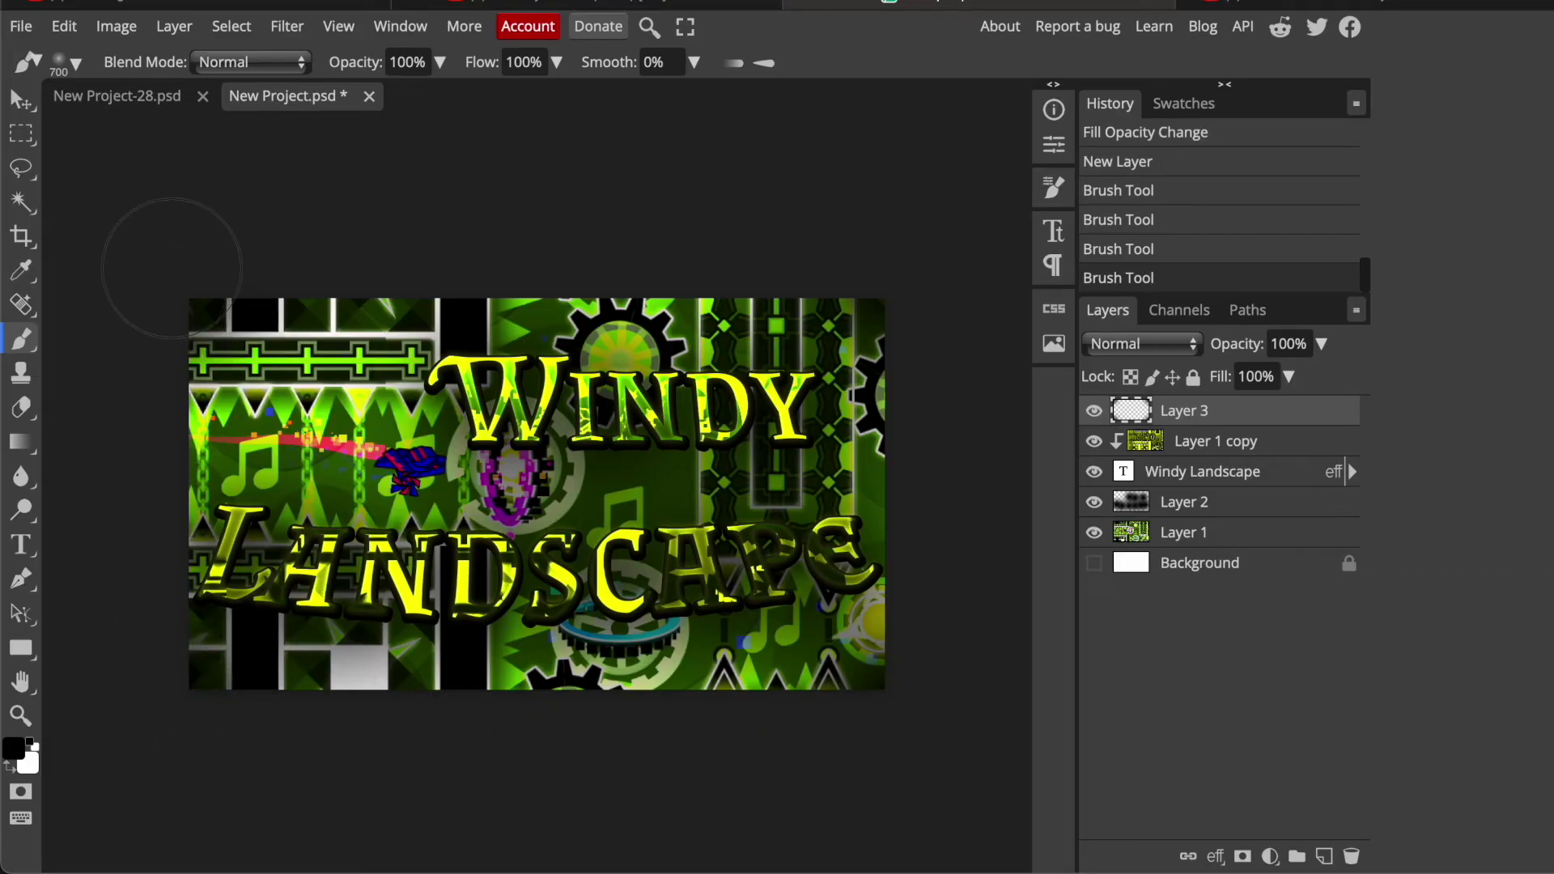
click(945, 248)
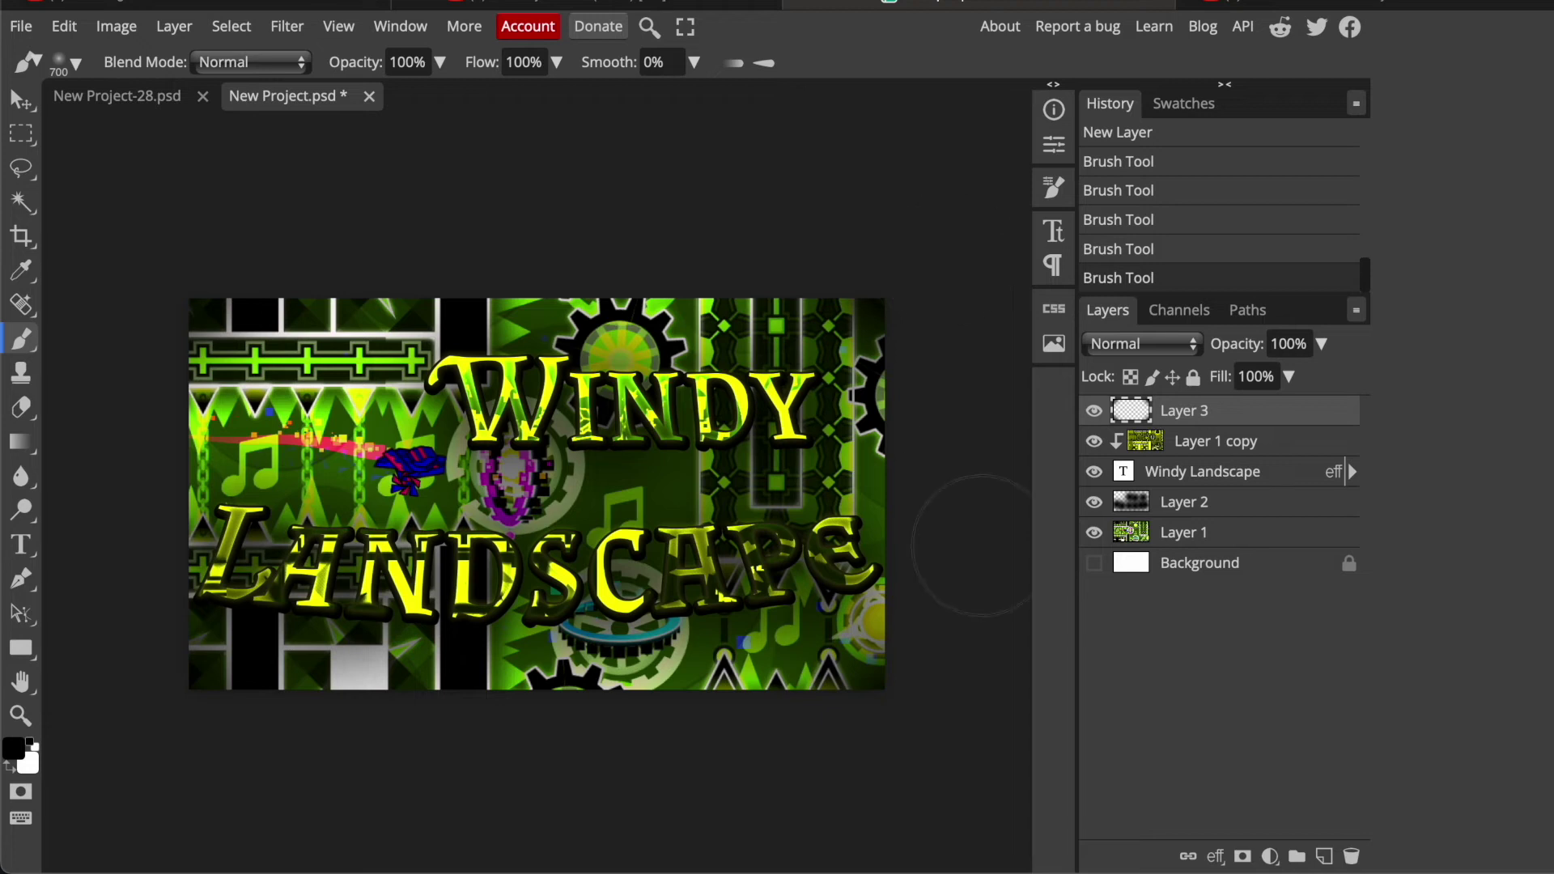
click(914, 705)
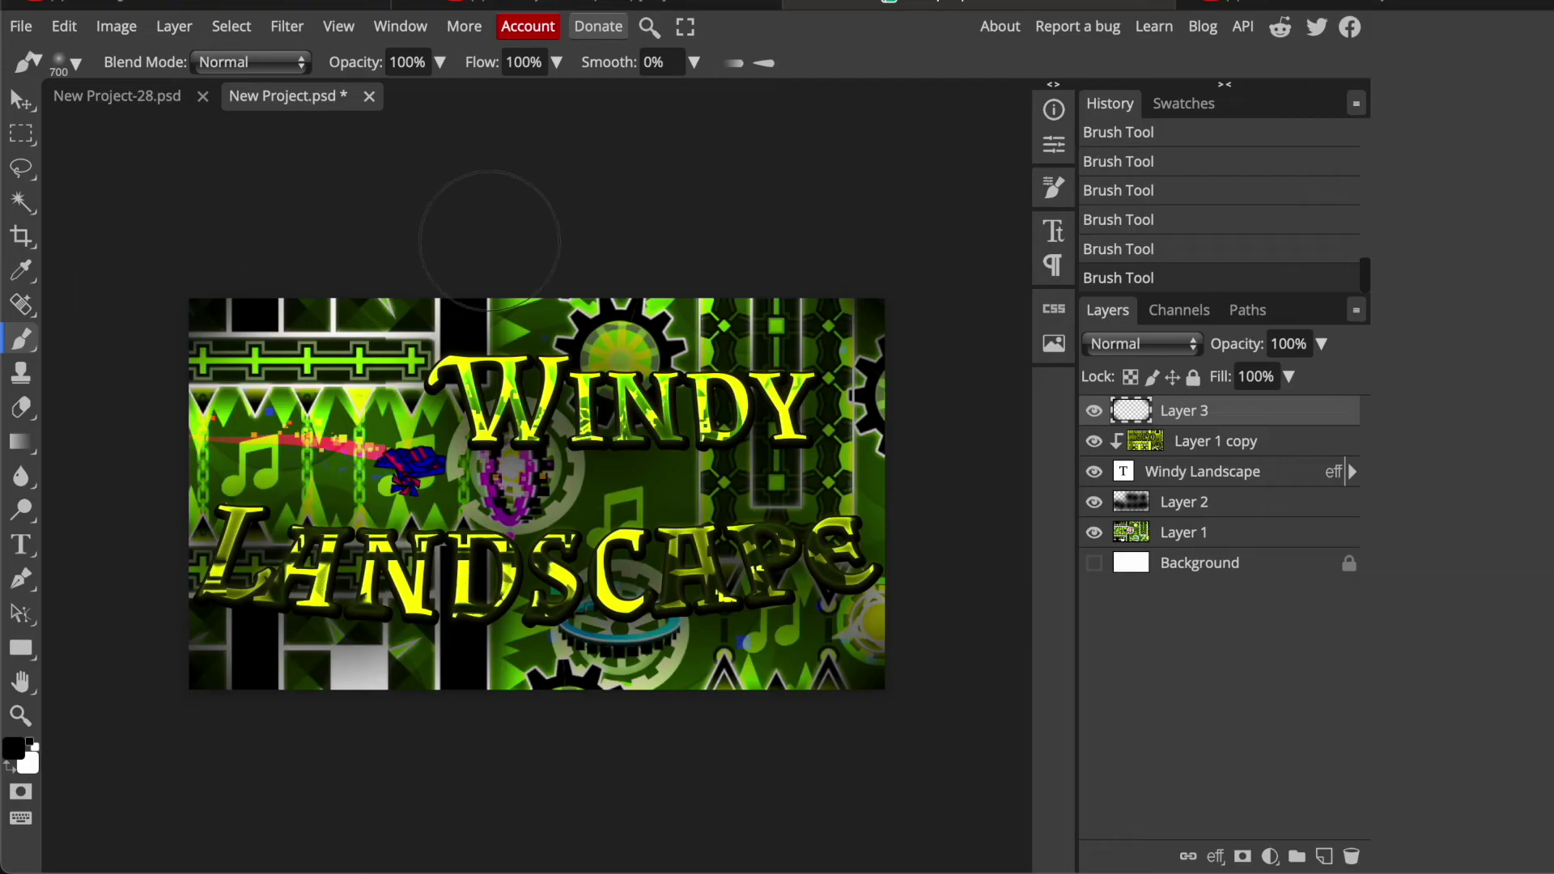
Step: Add Layer 4 just below Layer 3 and set the foreground colour to yellow #ffff09
click(1325, 857)
drag(1195, 413, 1214, 463)
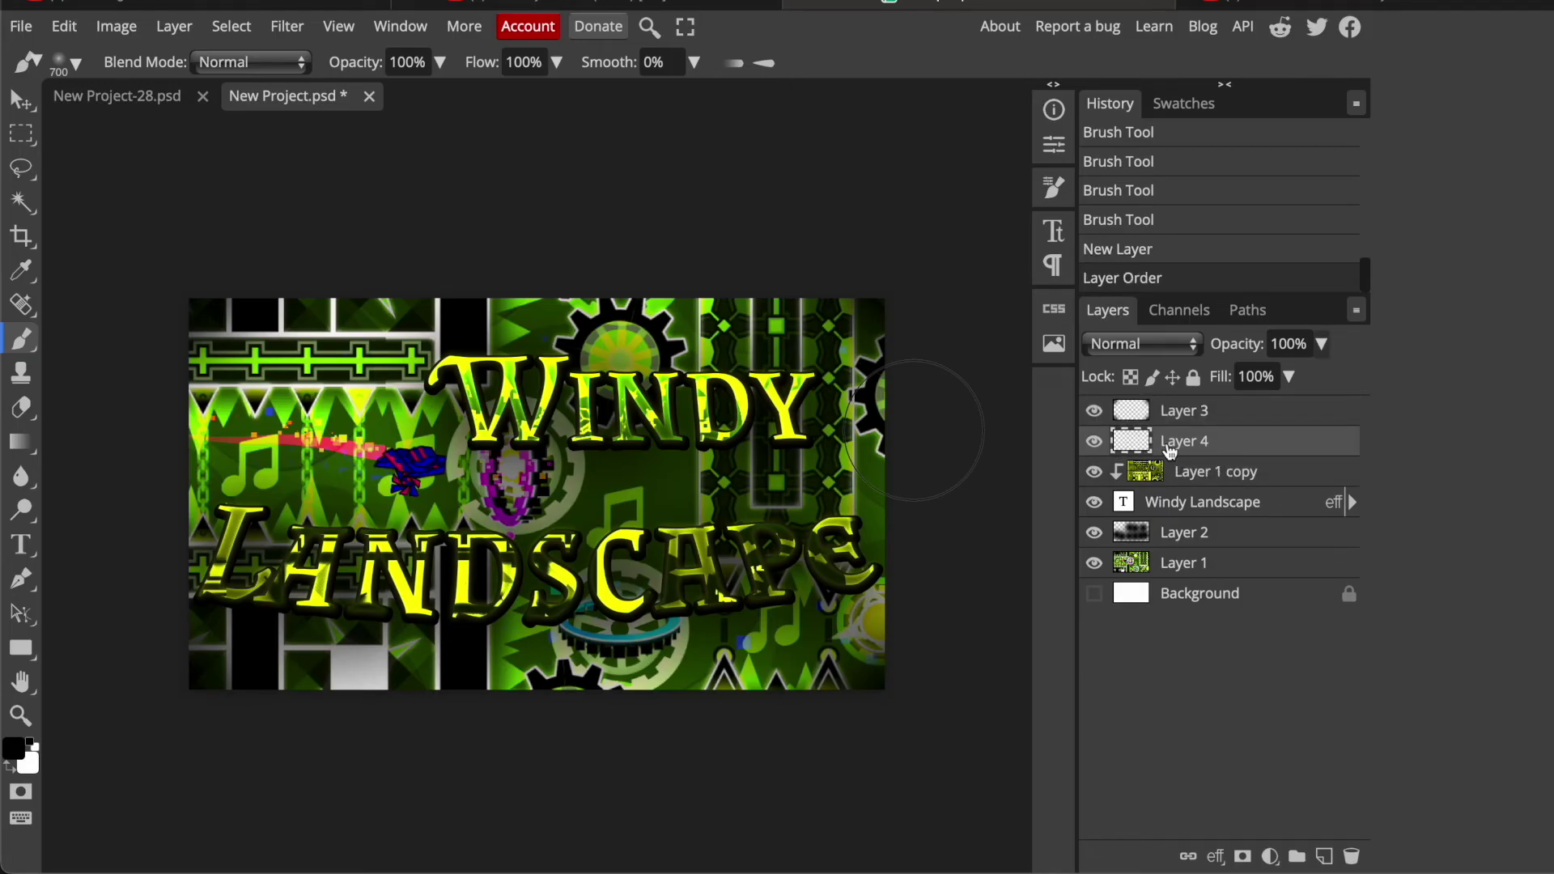
click(13, 751)
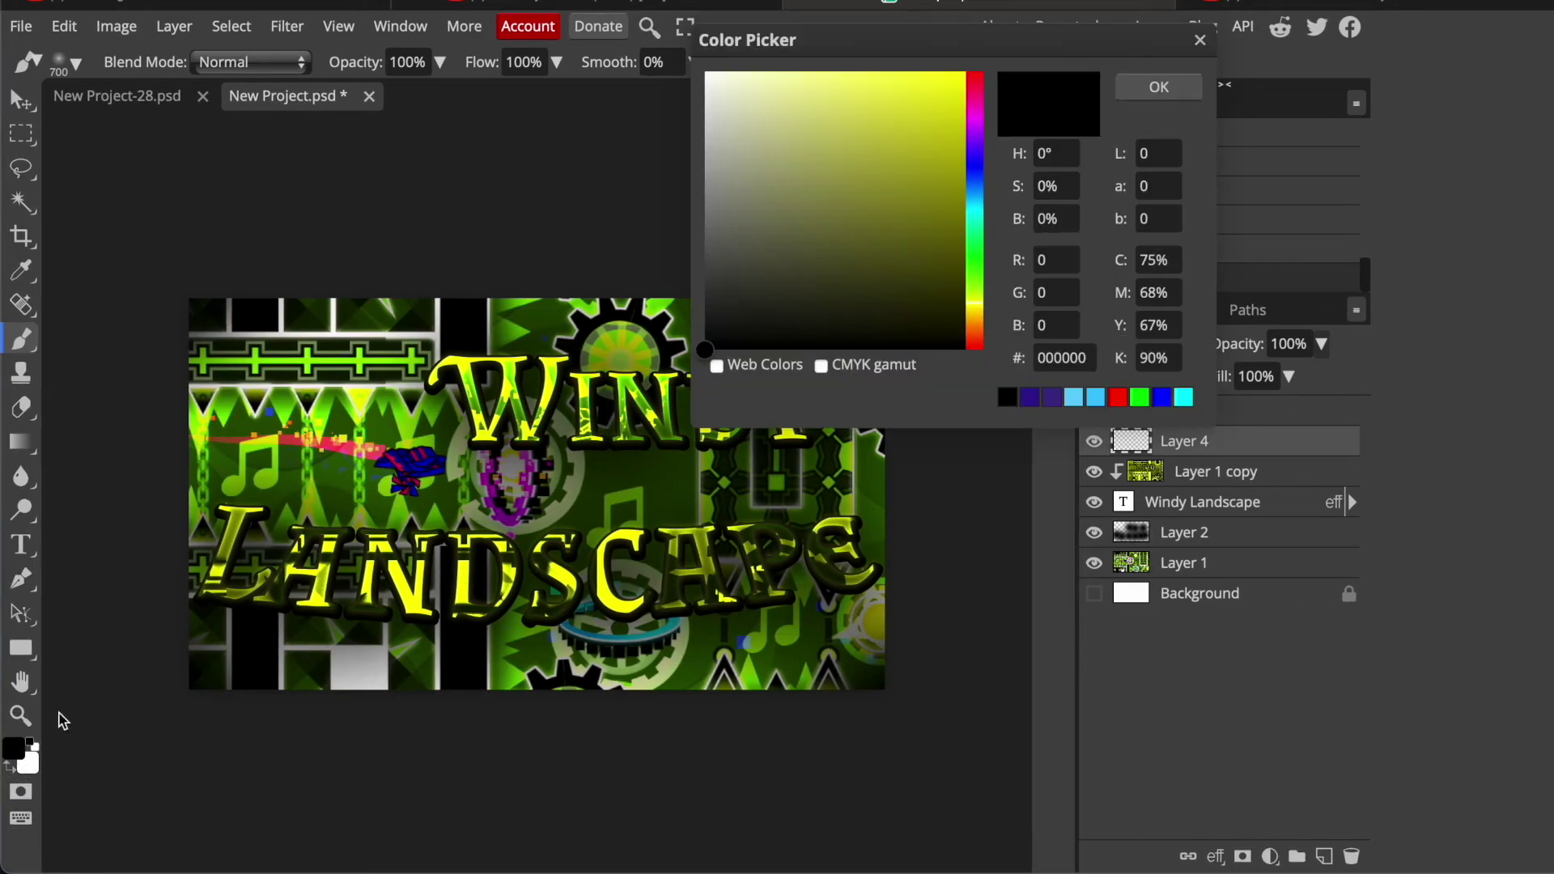
mouse_move(941, 81)
mouse_down()
mouse_move(931, 94)
mouse_move(930, 70)
mouse_move(958, 56)
mouse_move(958, 69)
mouse_up()
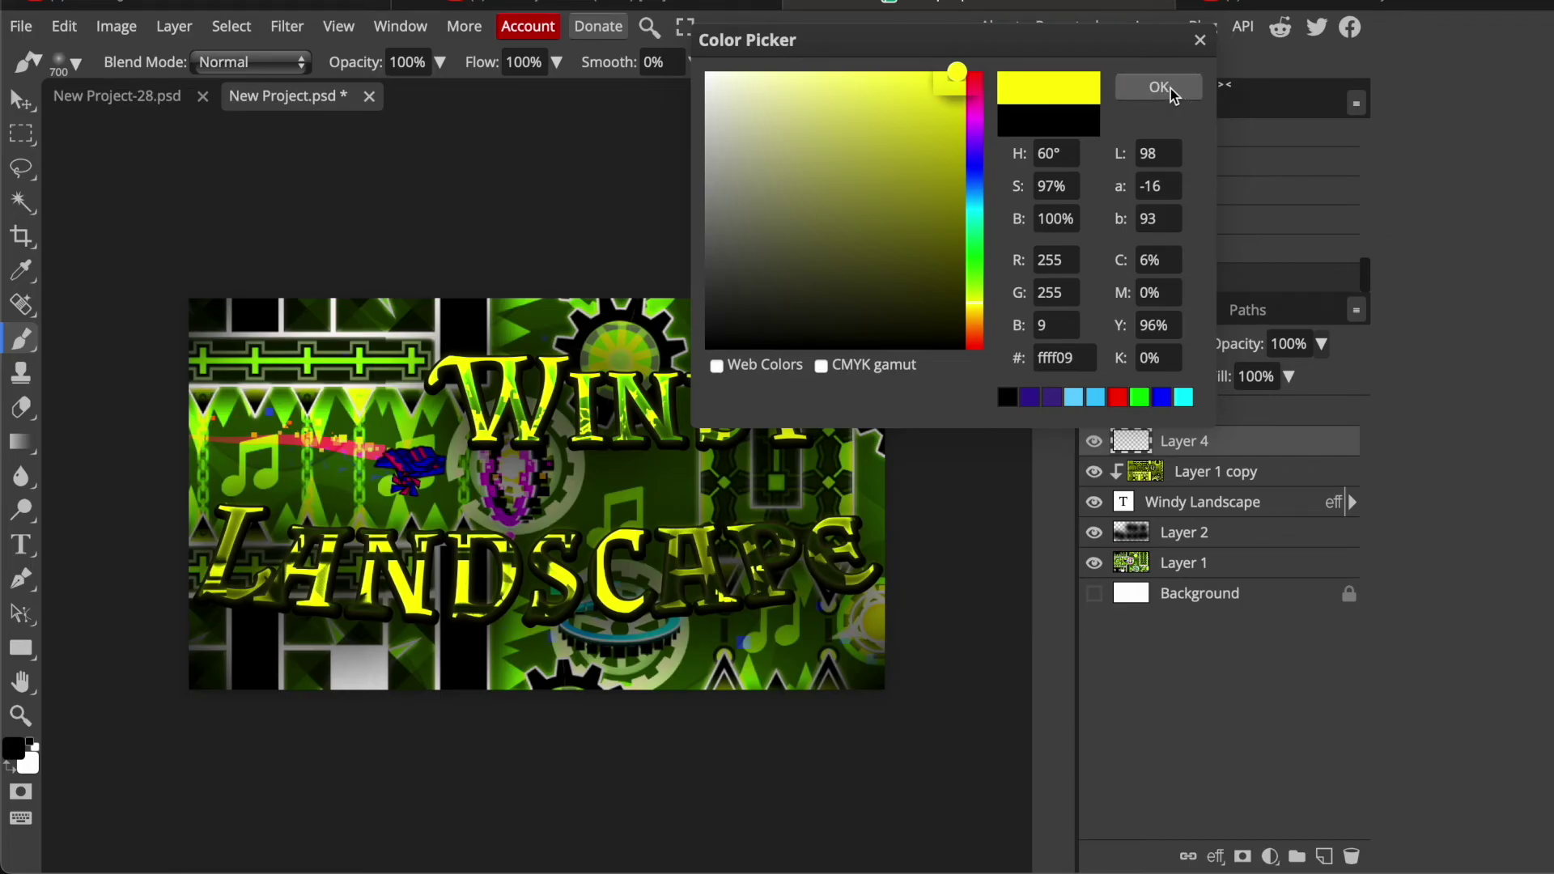
click(1171, 93)
Step: Bring up the brush settings and begin resizing the brush toward 300 px
right_click(767, 200)
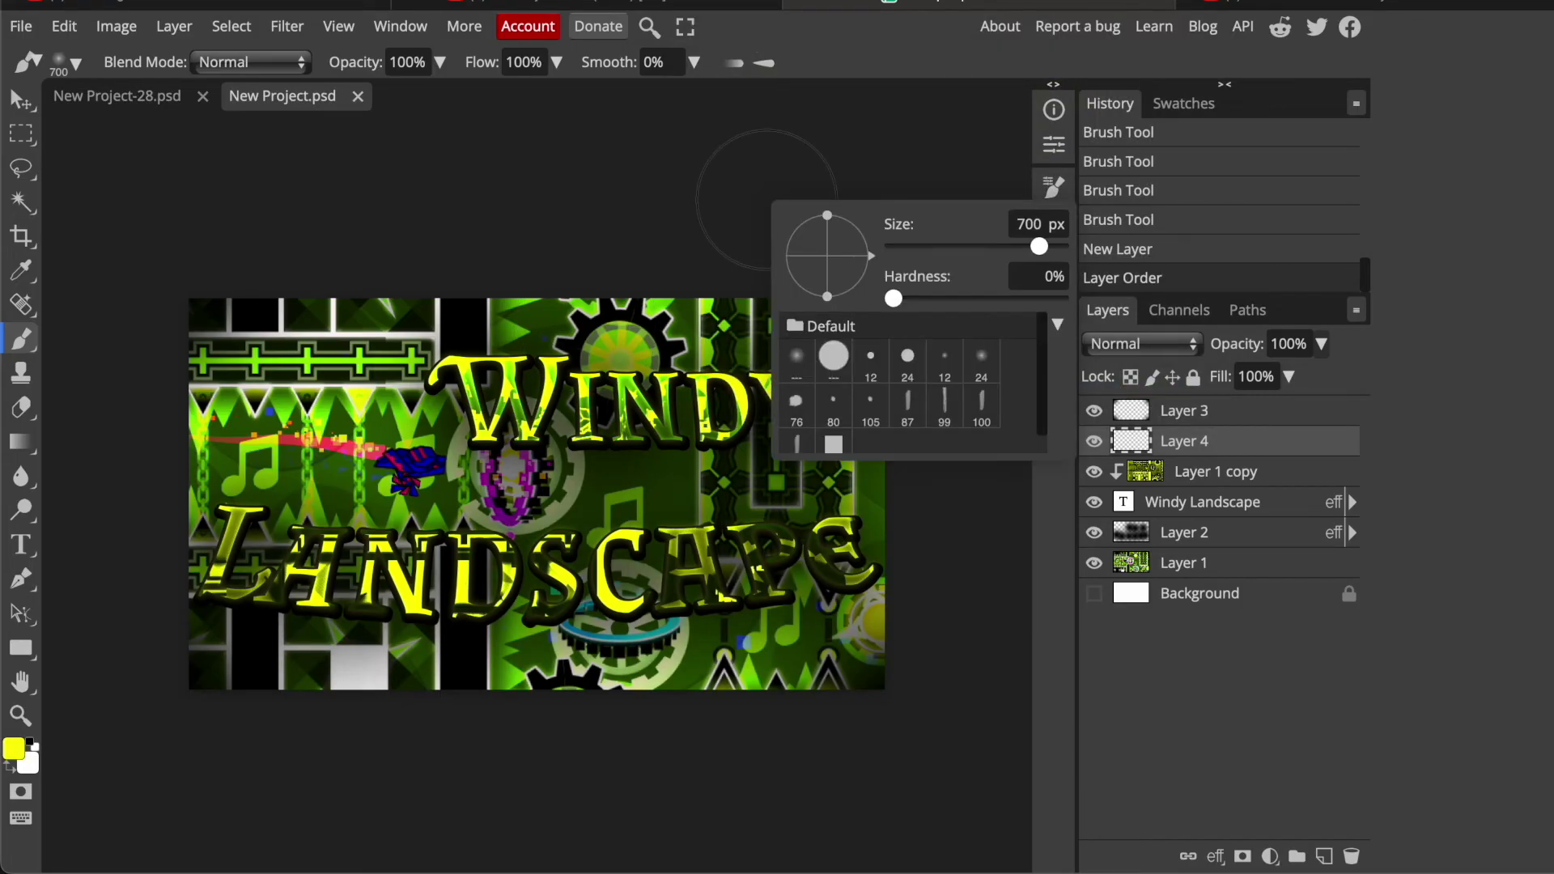
drag(1038, 246, 1002, 249)
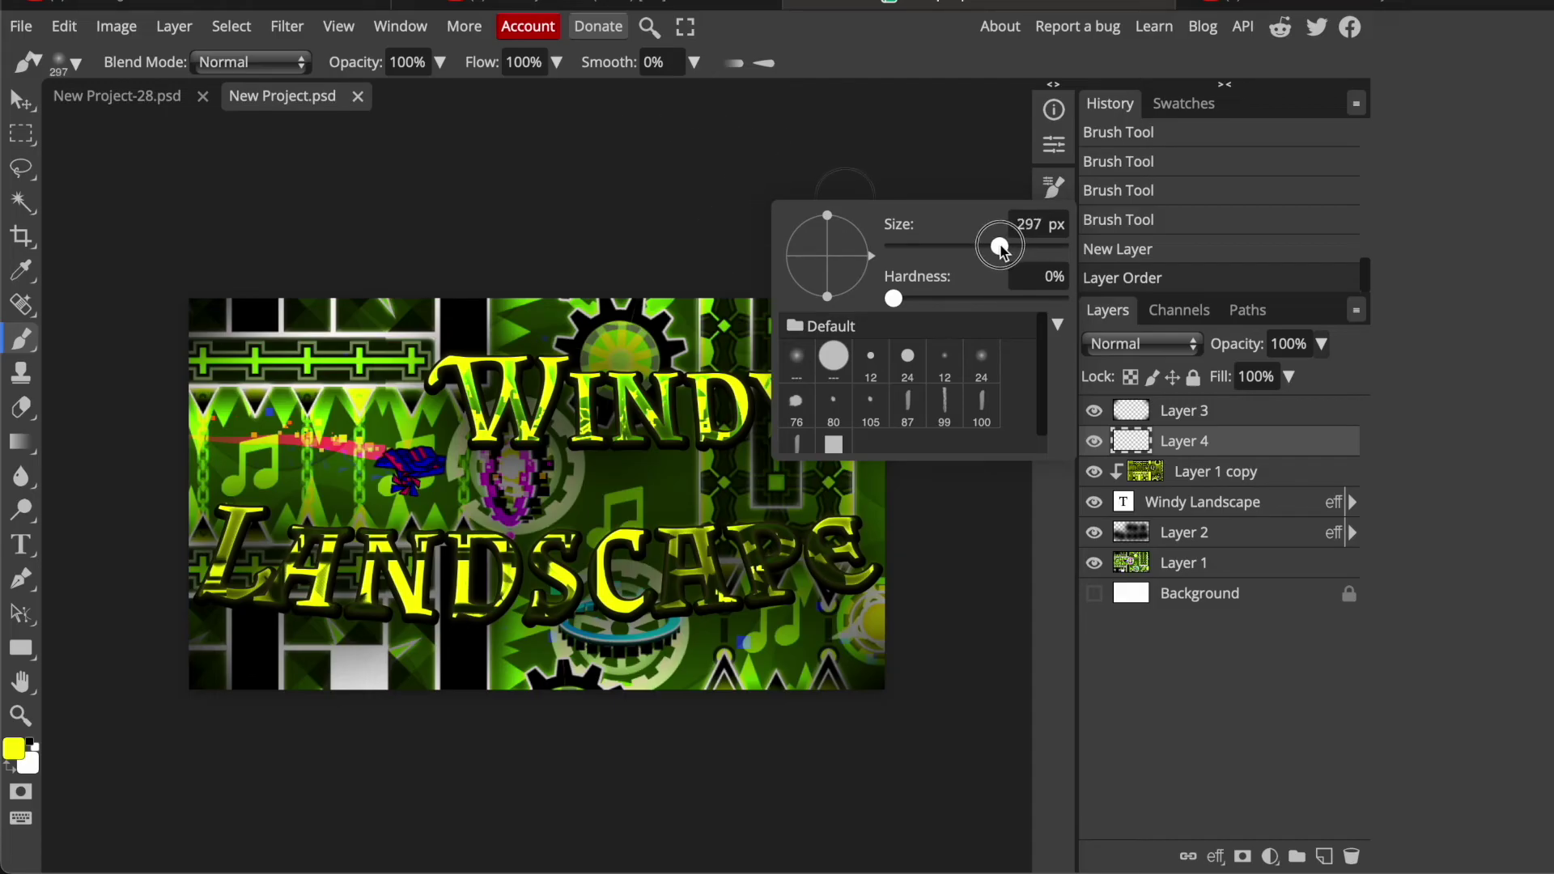
click(1038, 226)
Step: Set the brush size to 300 px and switch Layer 4's blend mode to Linear Dodge
text(3)
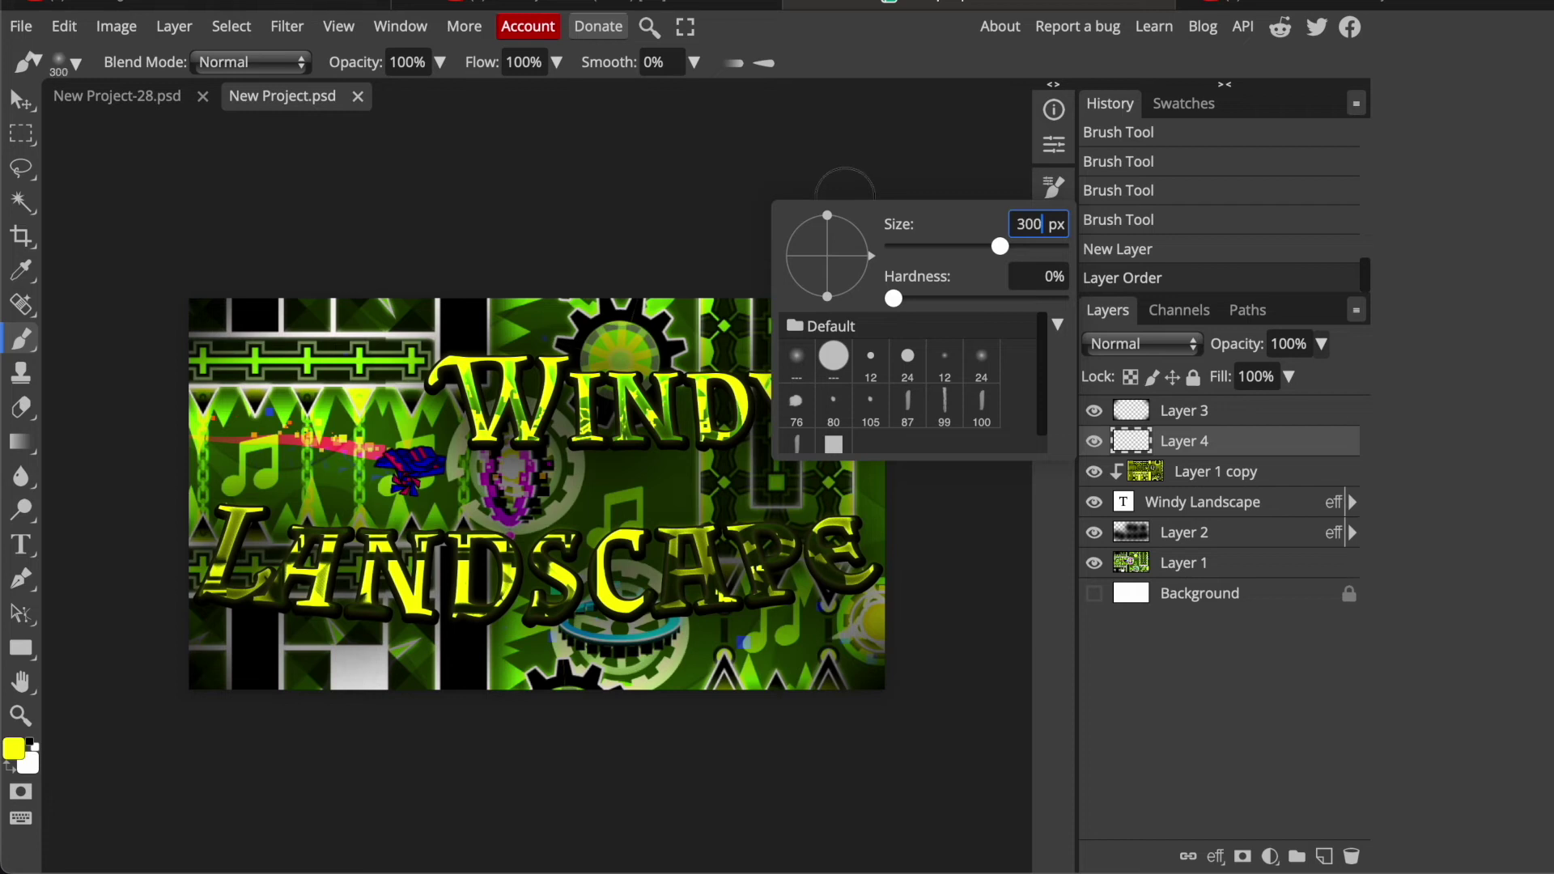
text(00)
click(829, 160)
click(1142, 343)
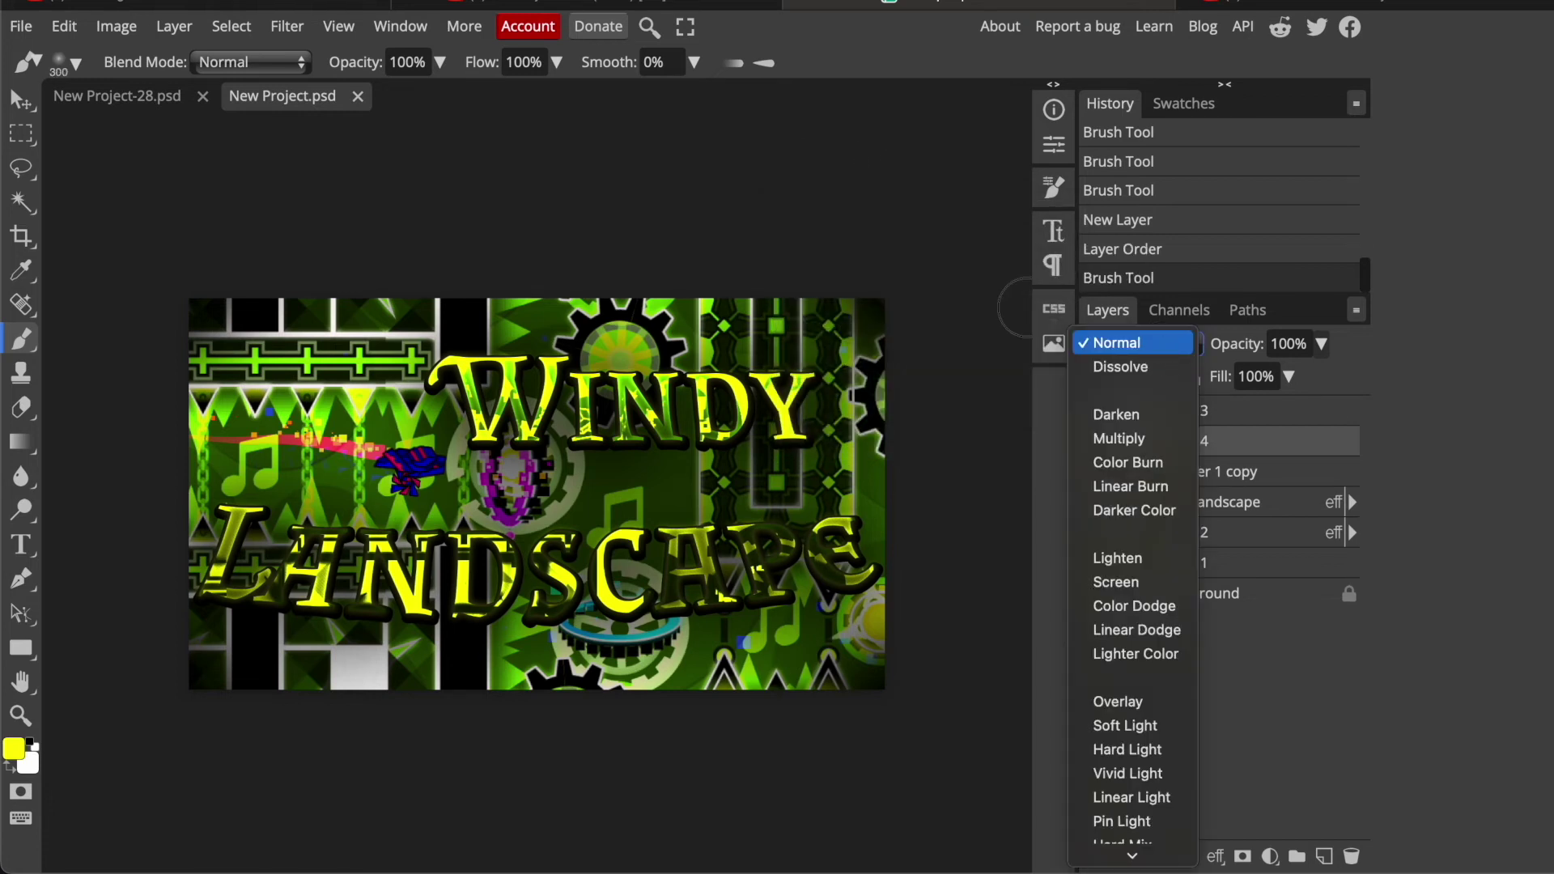
click(1156, 632)
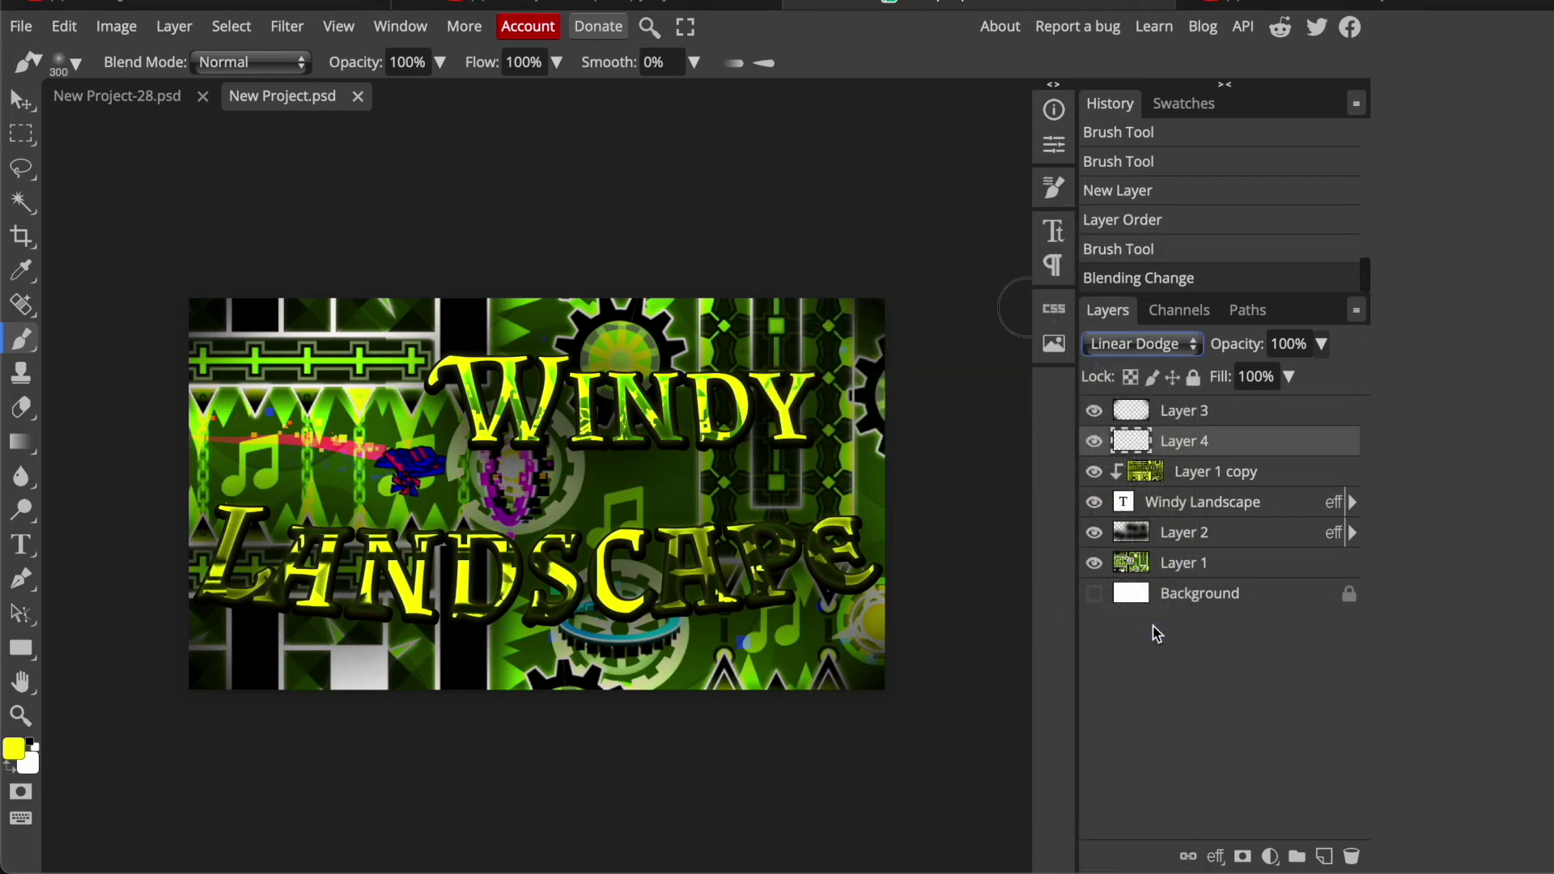
Step: Paint soft yellow glows around the WINDY and LANDSCAPE title letters
click(459, 366)
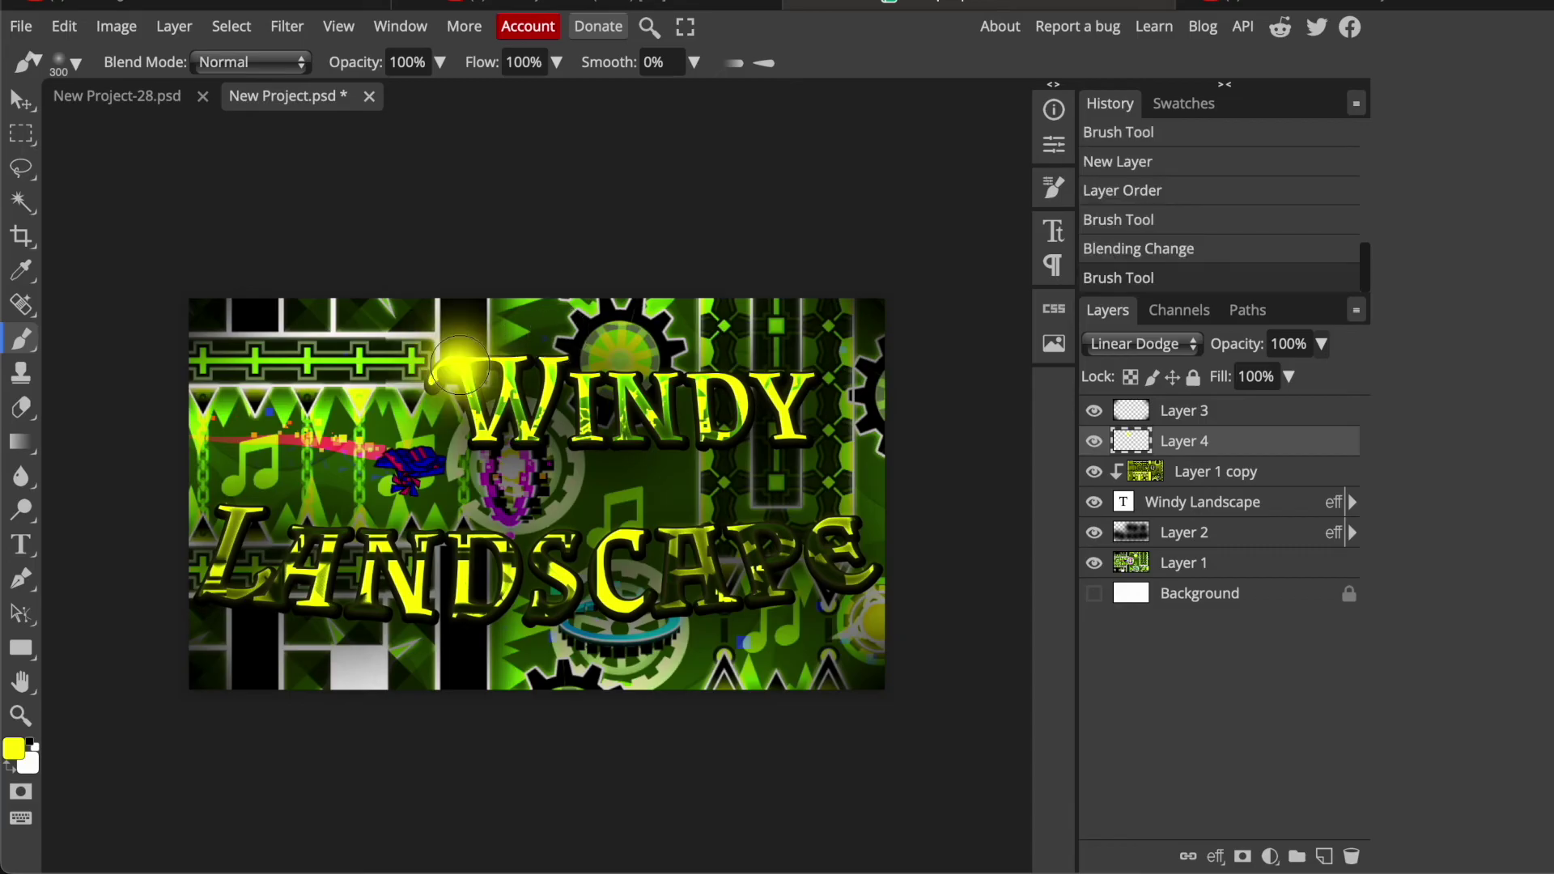
click(659, 422)
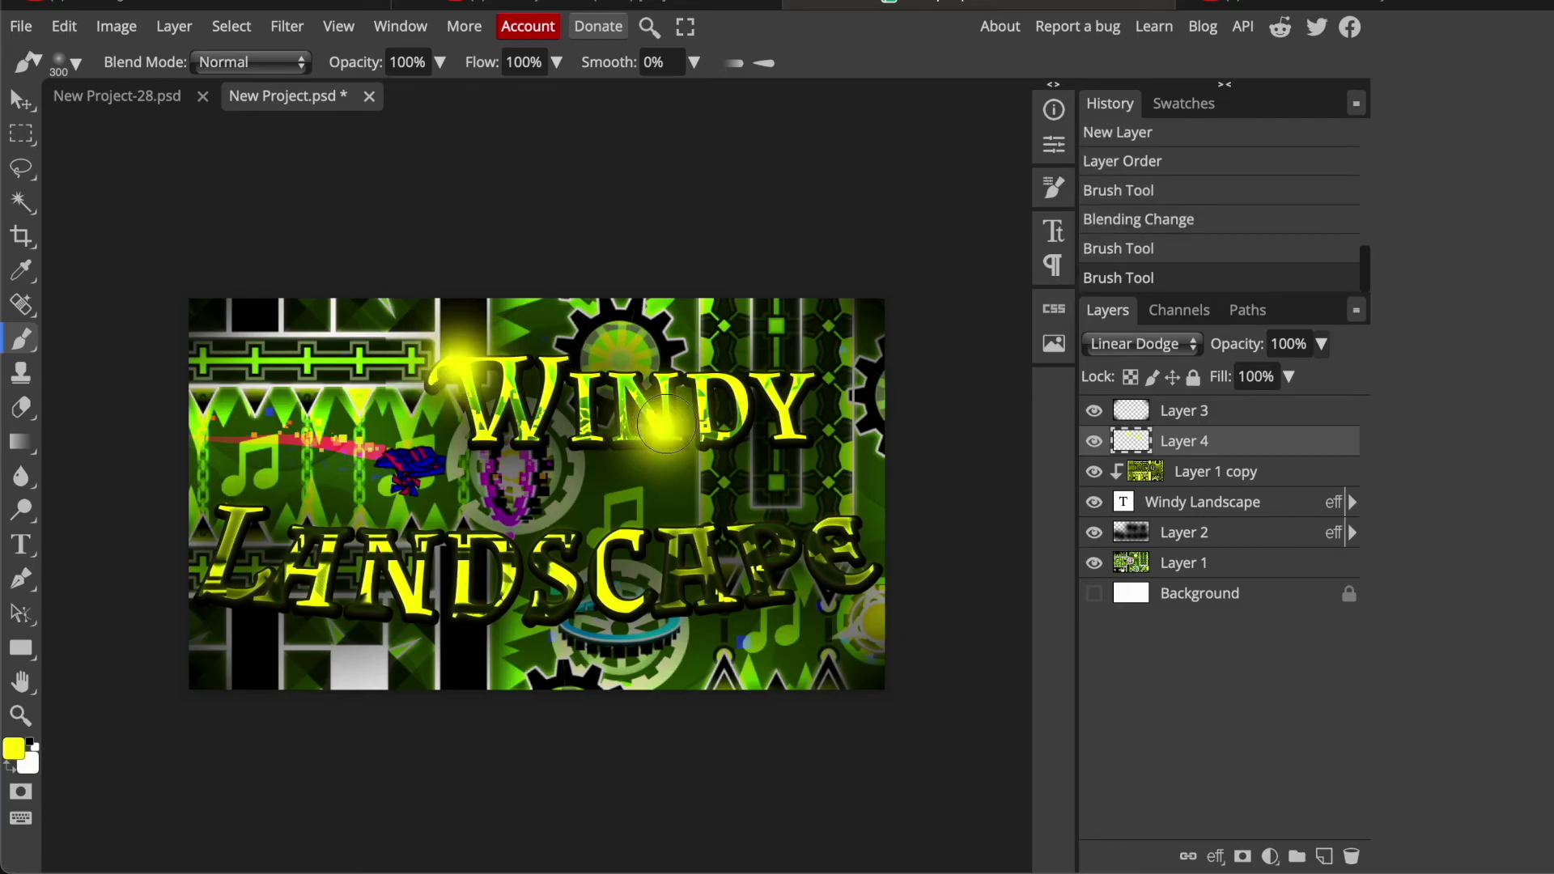
click(794, 380)
key(0)
key(0)
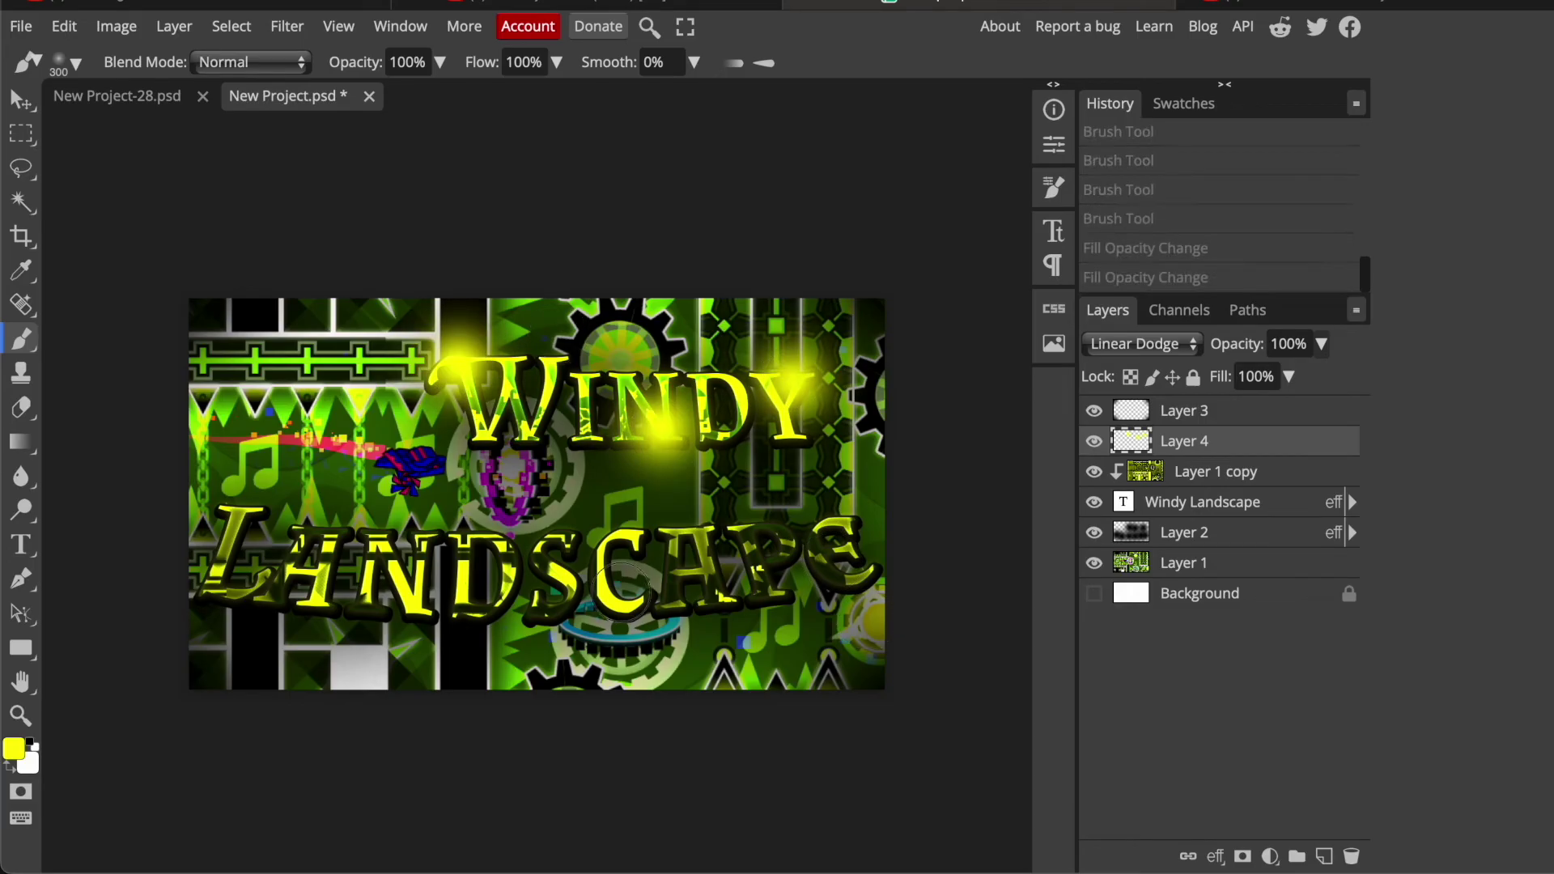
click(402, 586)
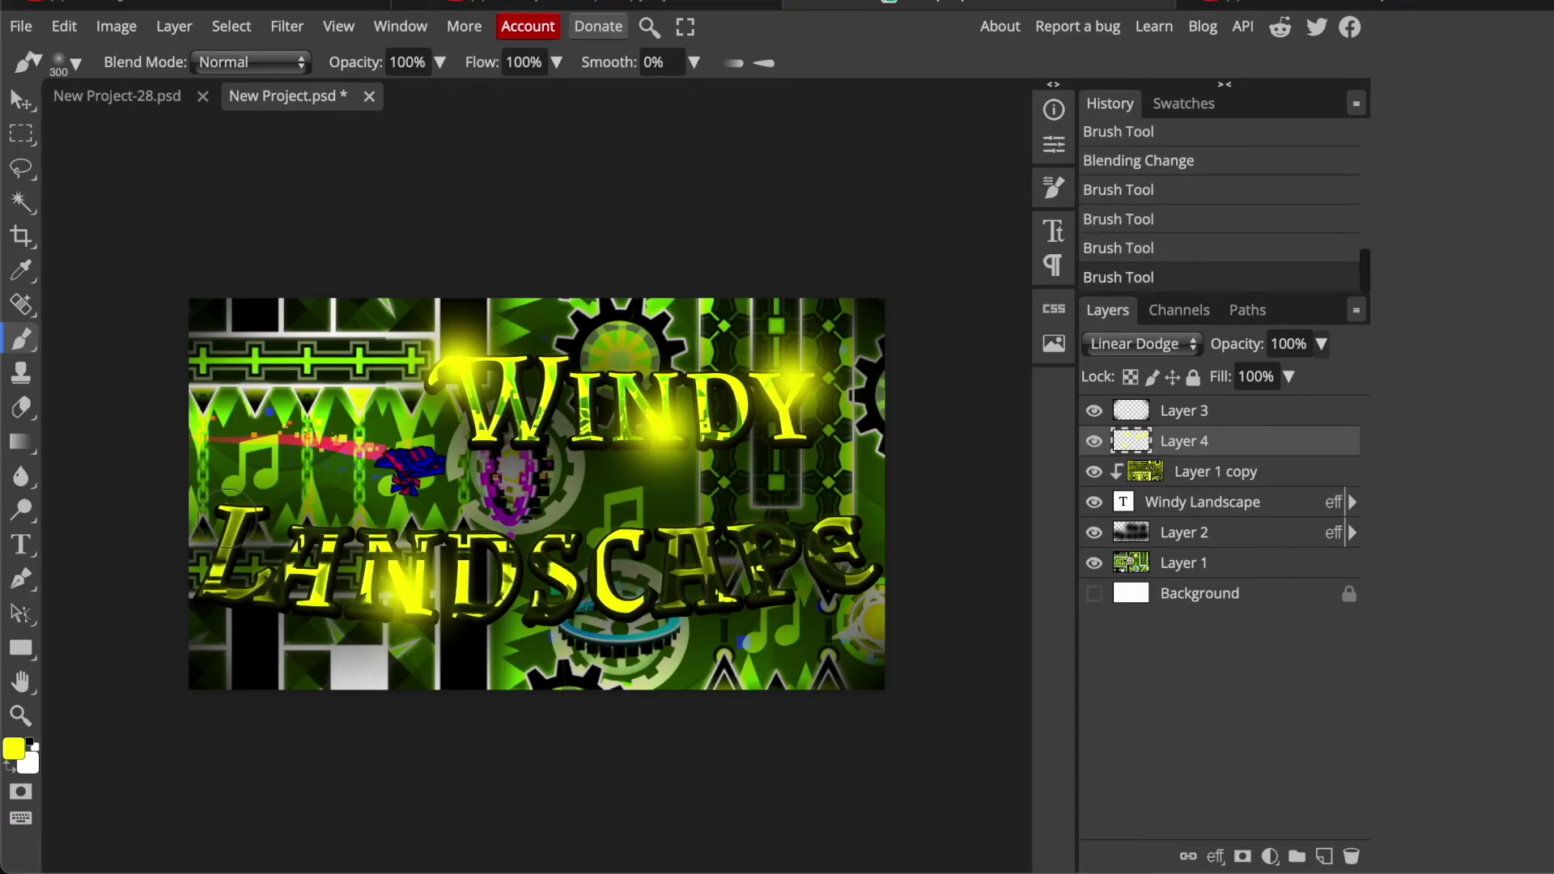
click(228, 511)
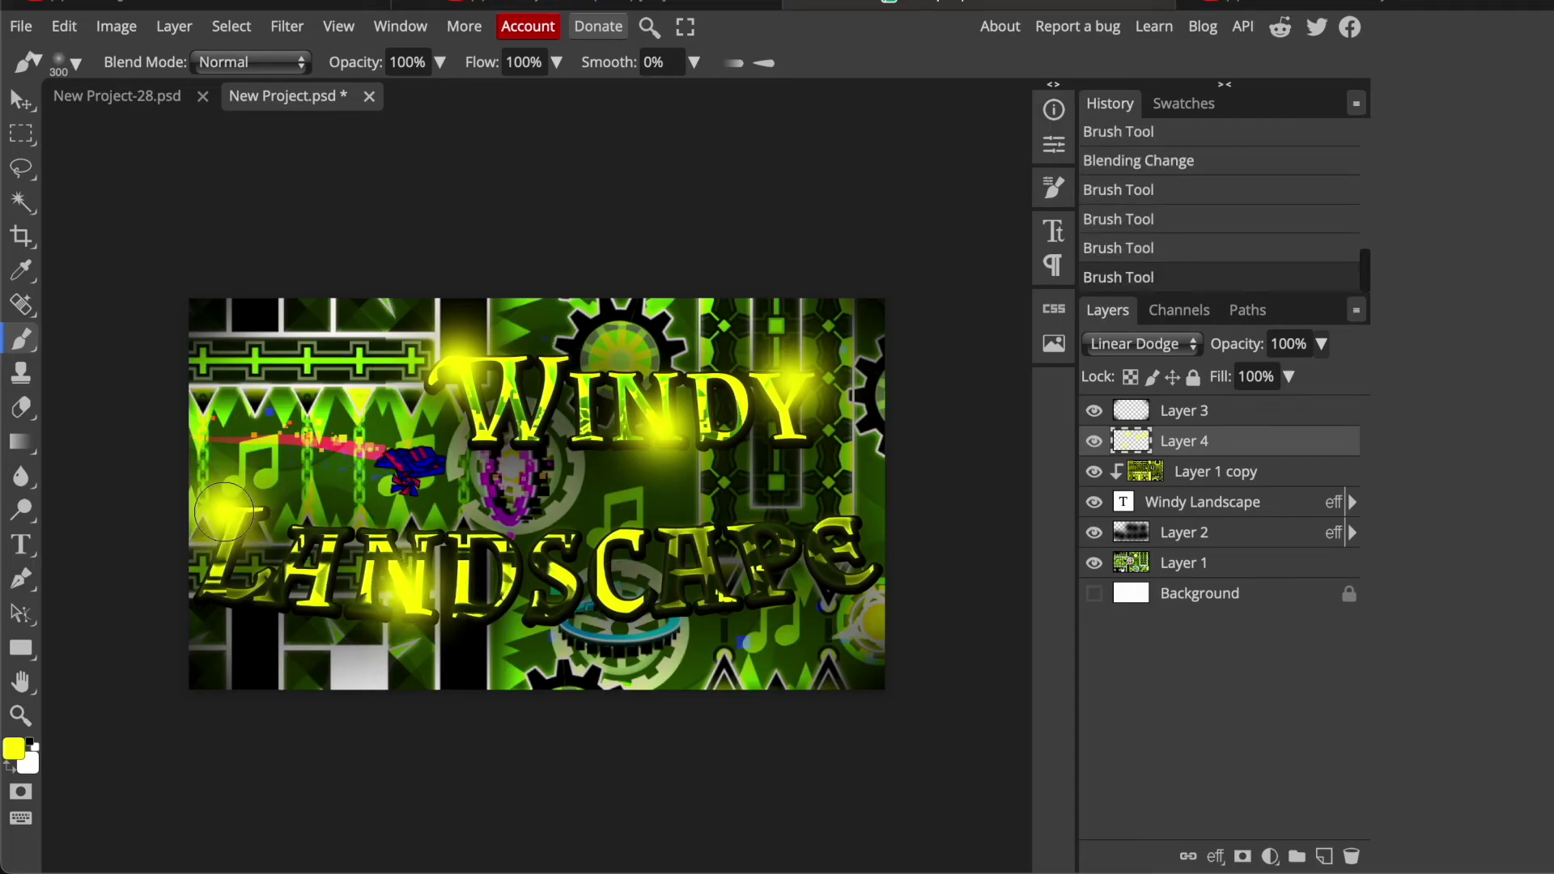
click(625, 589)
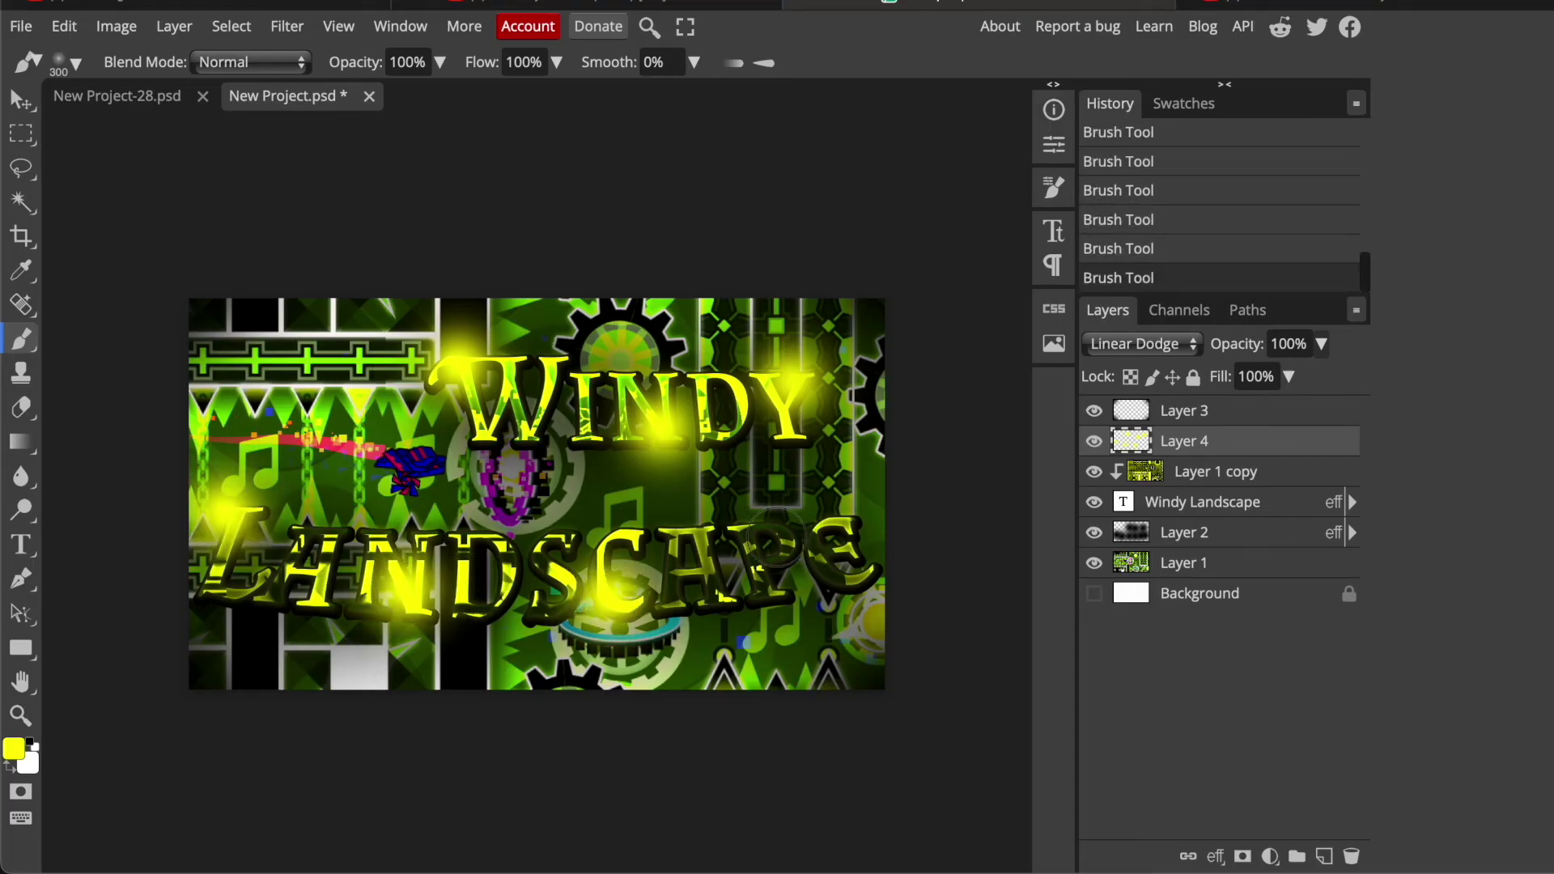
click(846, 523)
Step: Lower Layer 4's fill to about 50%, then select Layer 3
click(1288, 376)
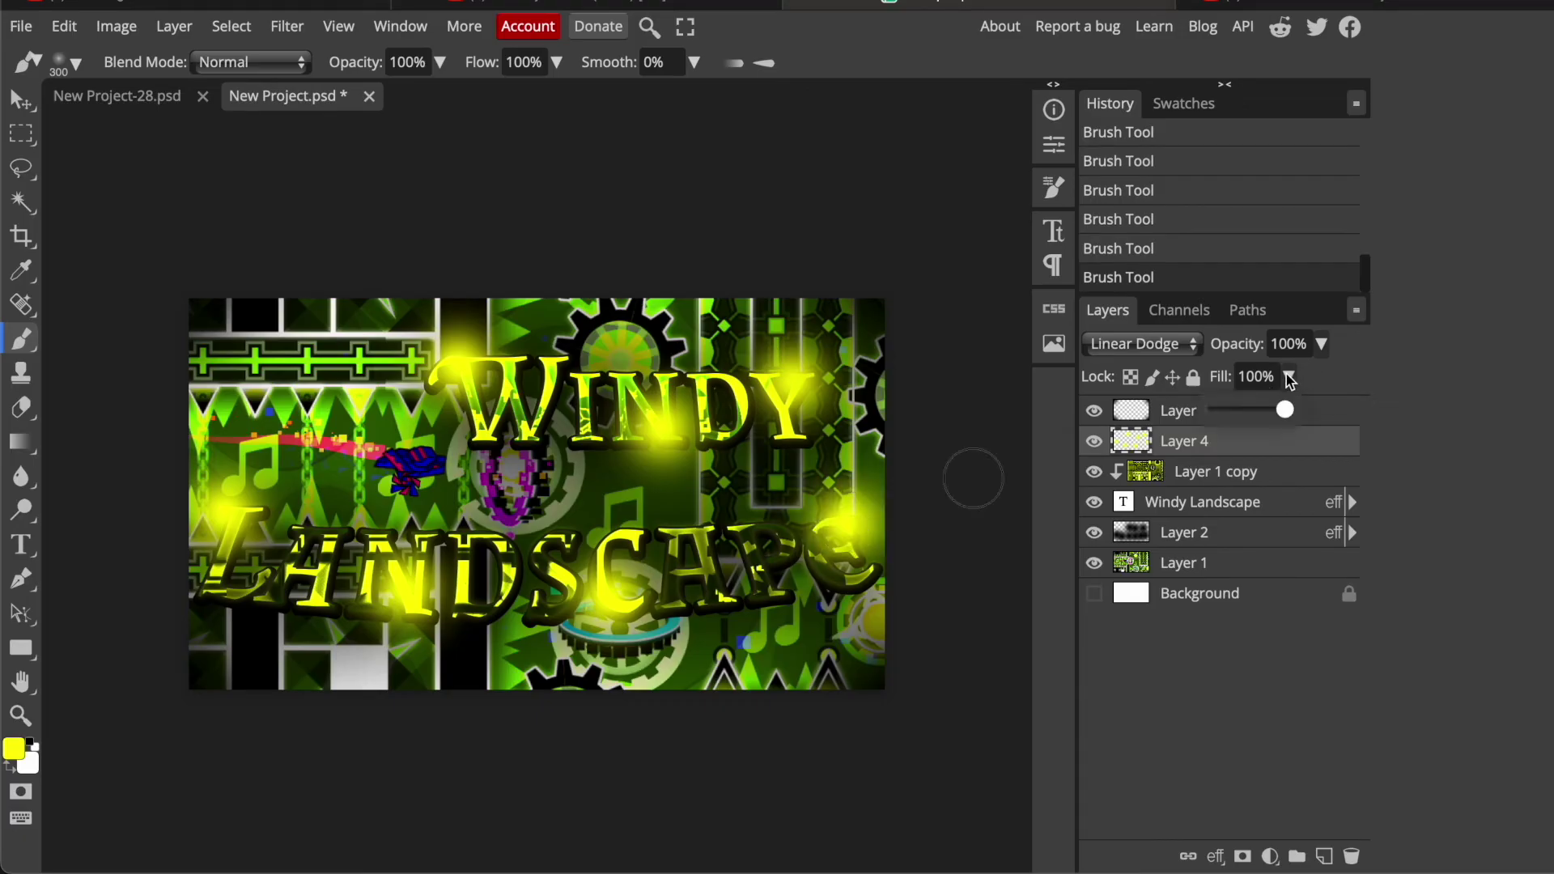
drag(1291, 409, 1254, 413)
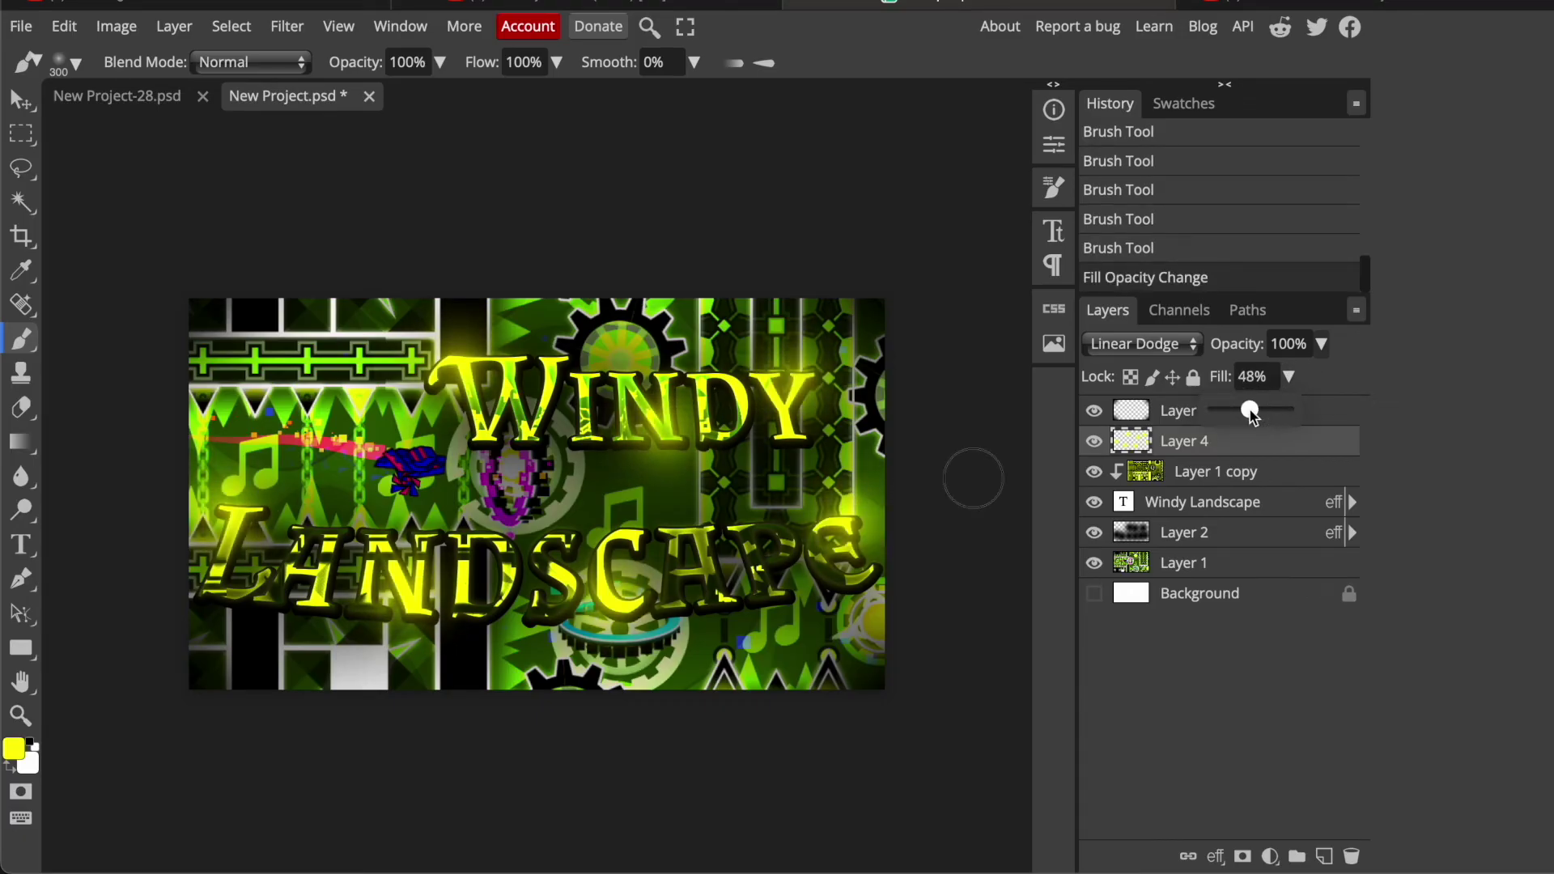
click(1399, 357)
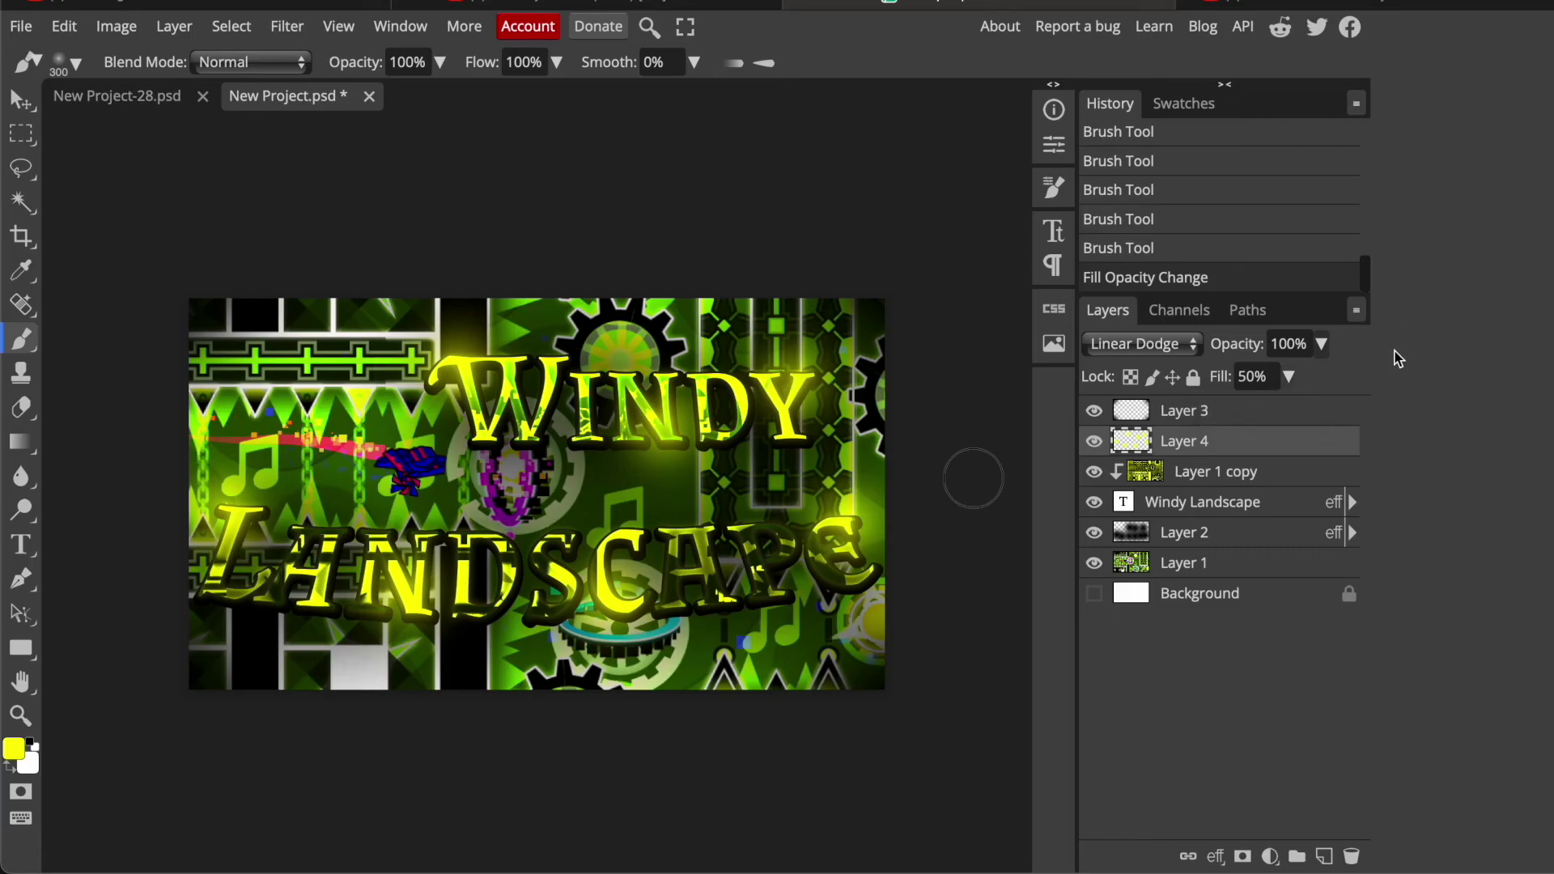
click(1354, 412)
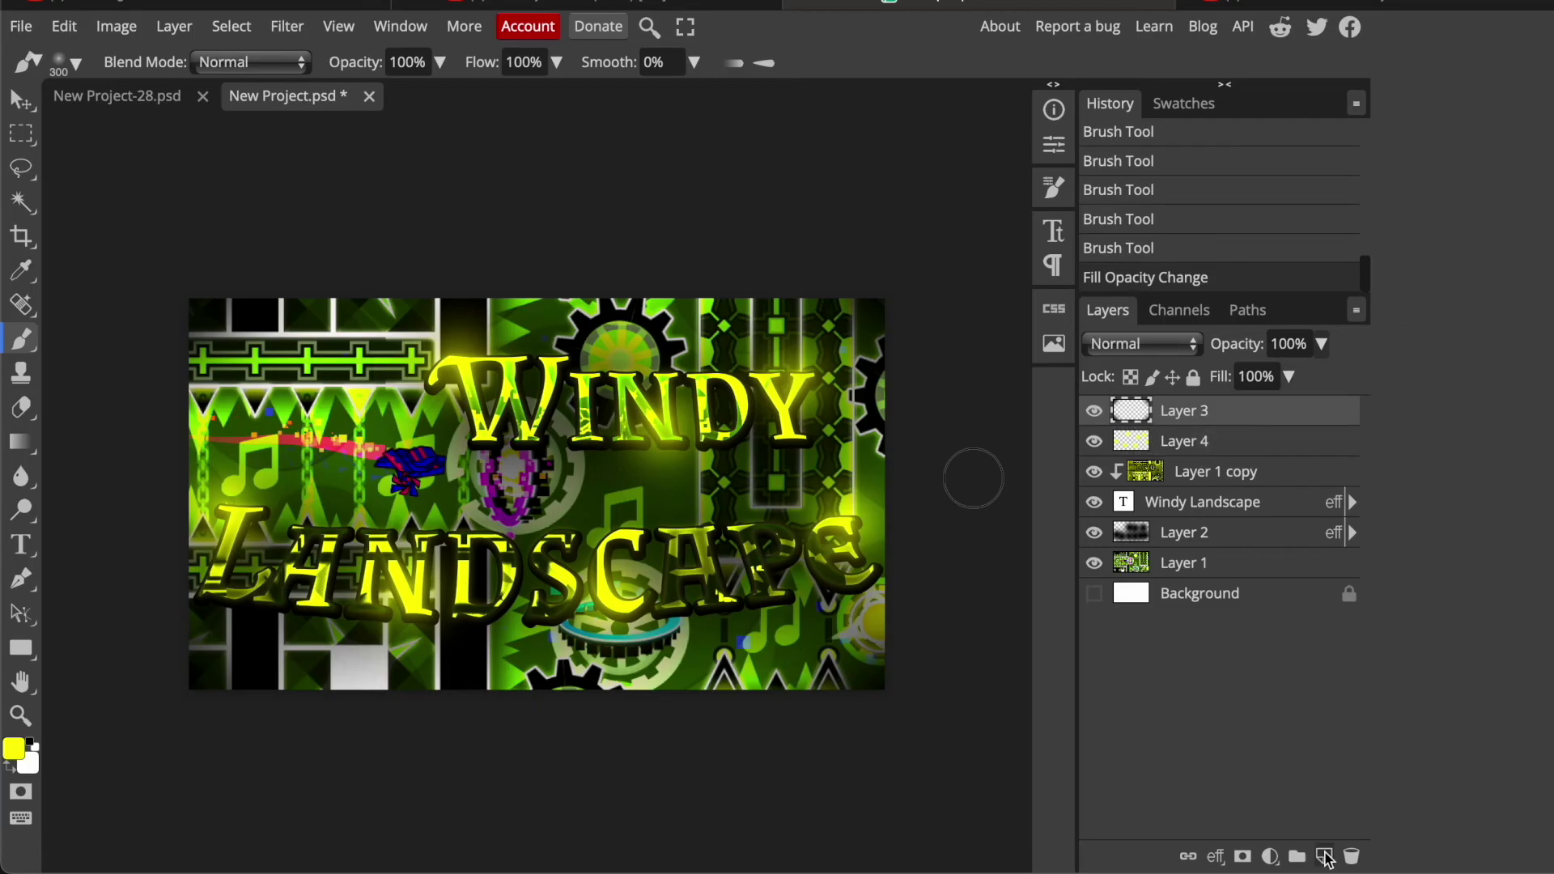
Step: Add a new top Layer 5 and set the foreground colour to a bright green
click(1325, 856)
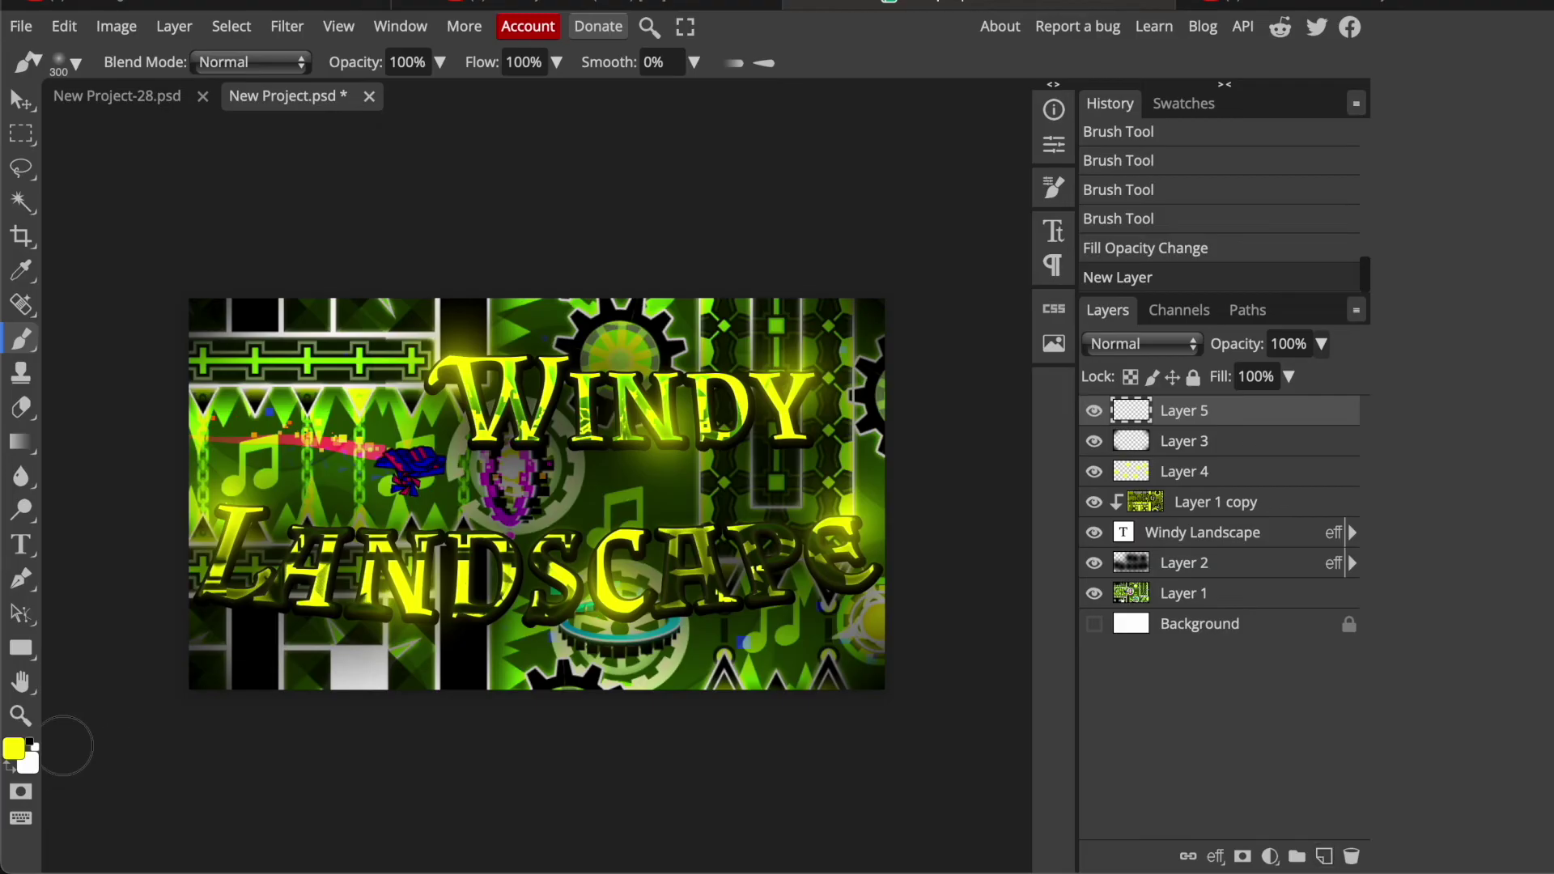
click(13, 749)
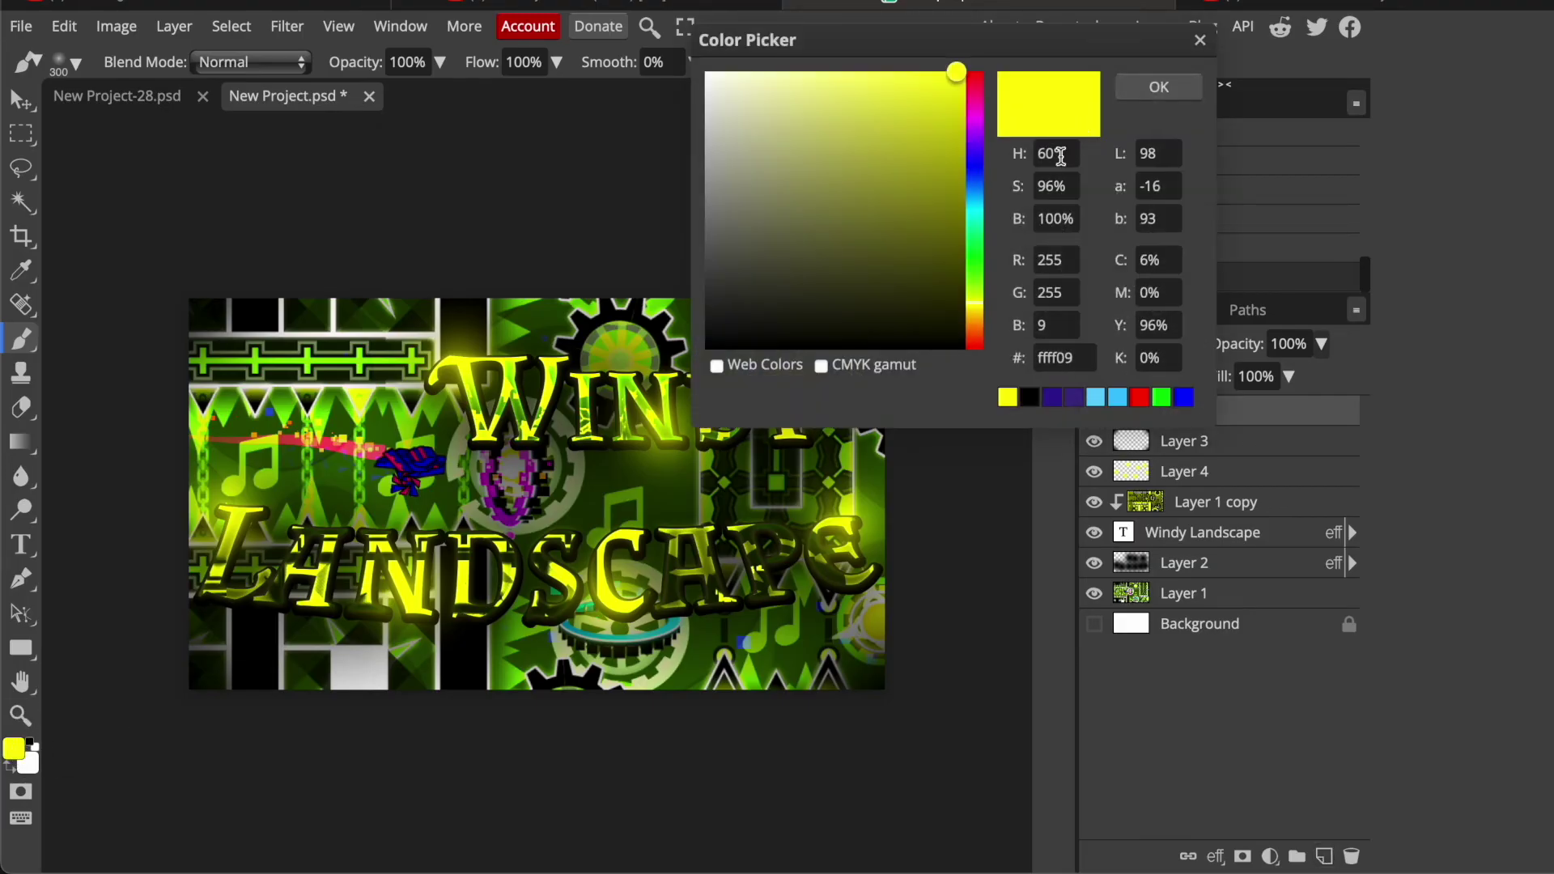
click(978, 288)
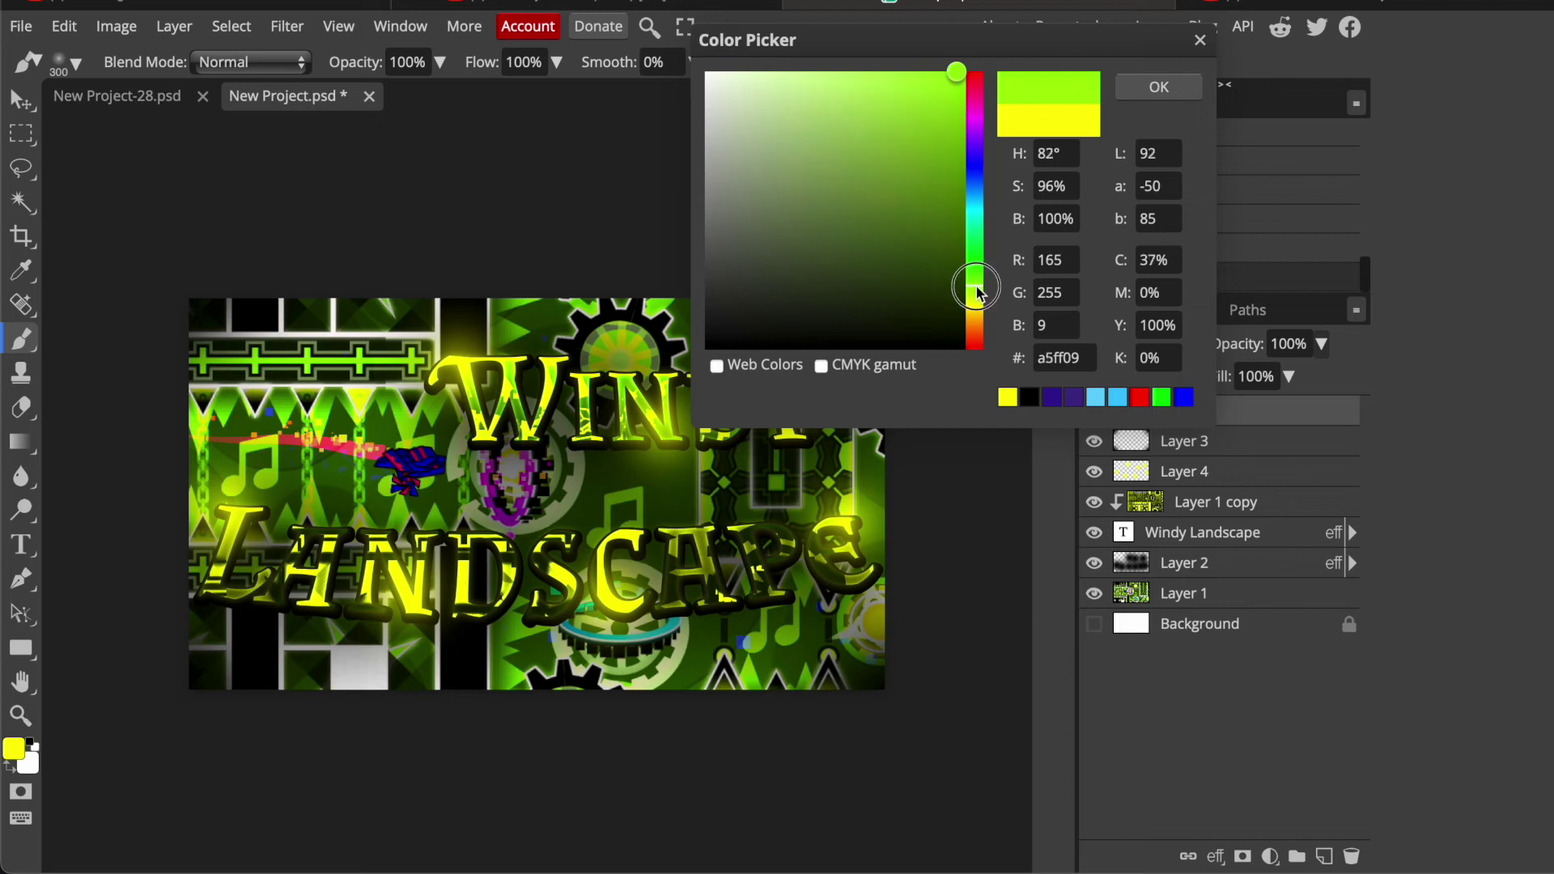
click(668, 508)
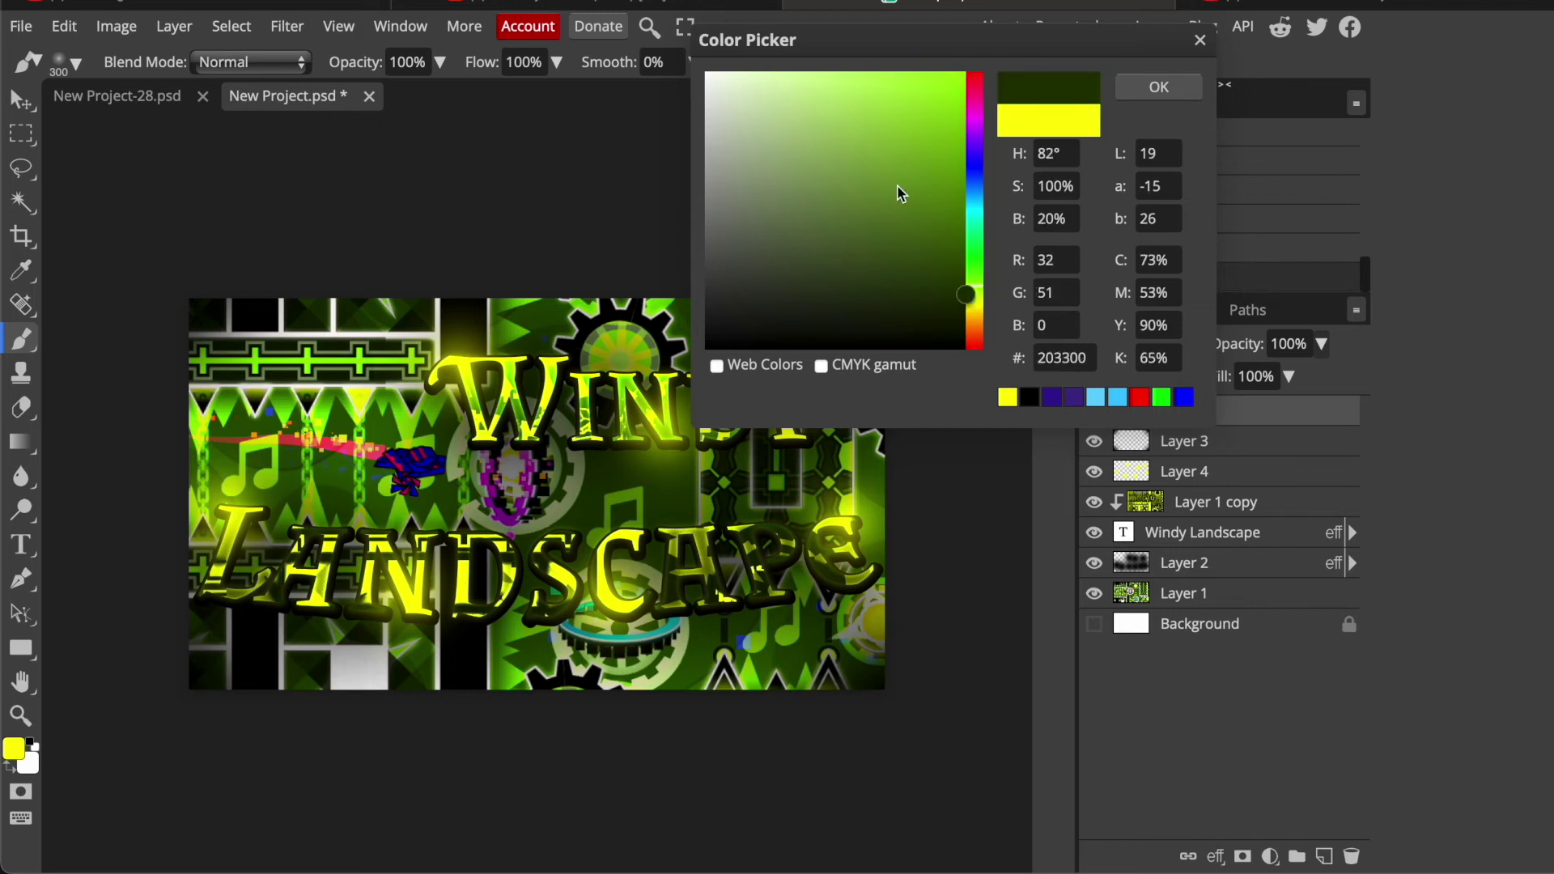
mouse_move(894, 165)
mouse_down()
mouse_move(907, 113)
mouse_move(907, 155)
mouse_up()
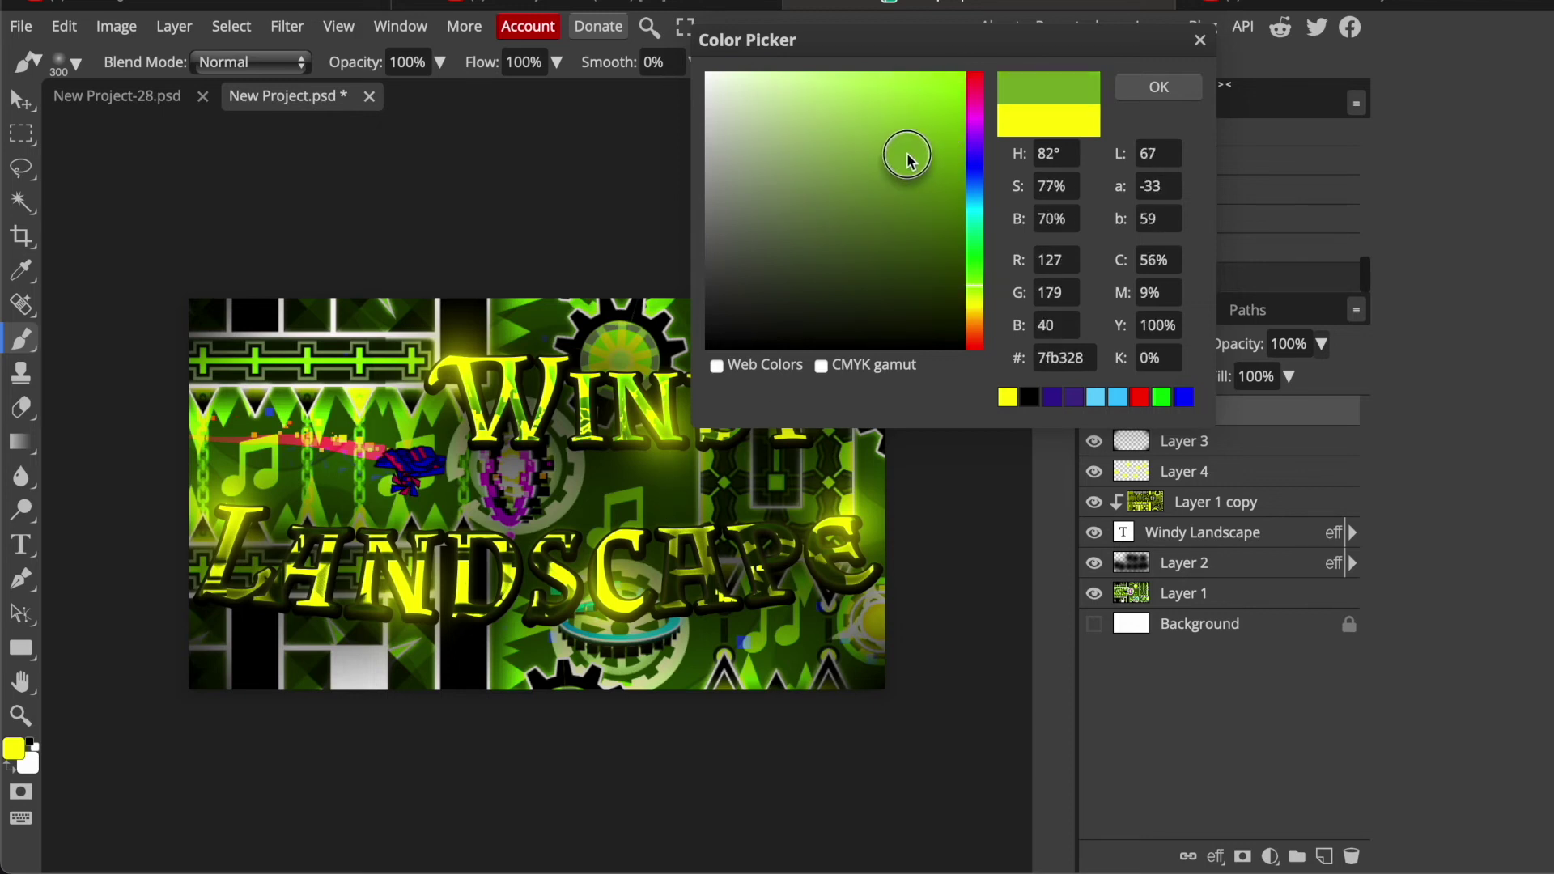
click(1153, 89)
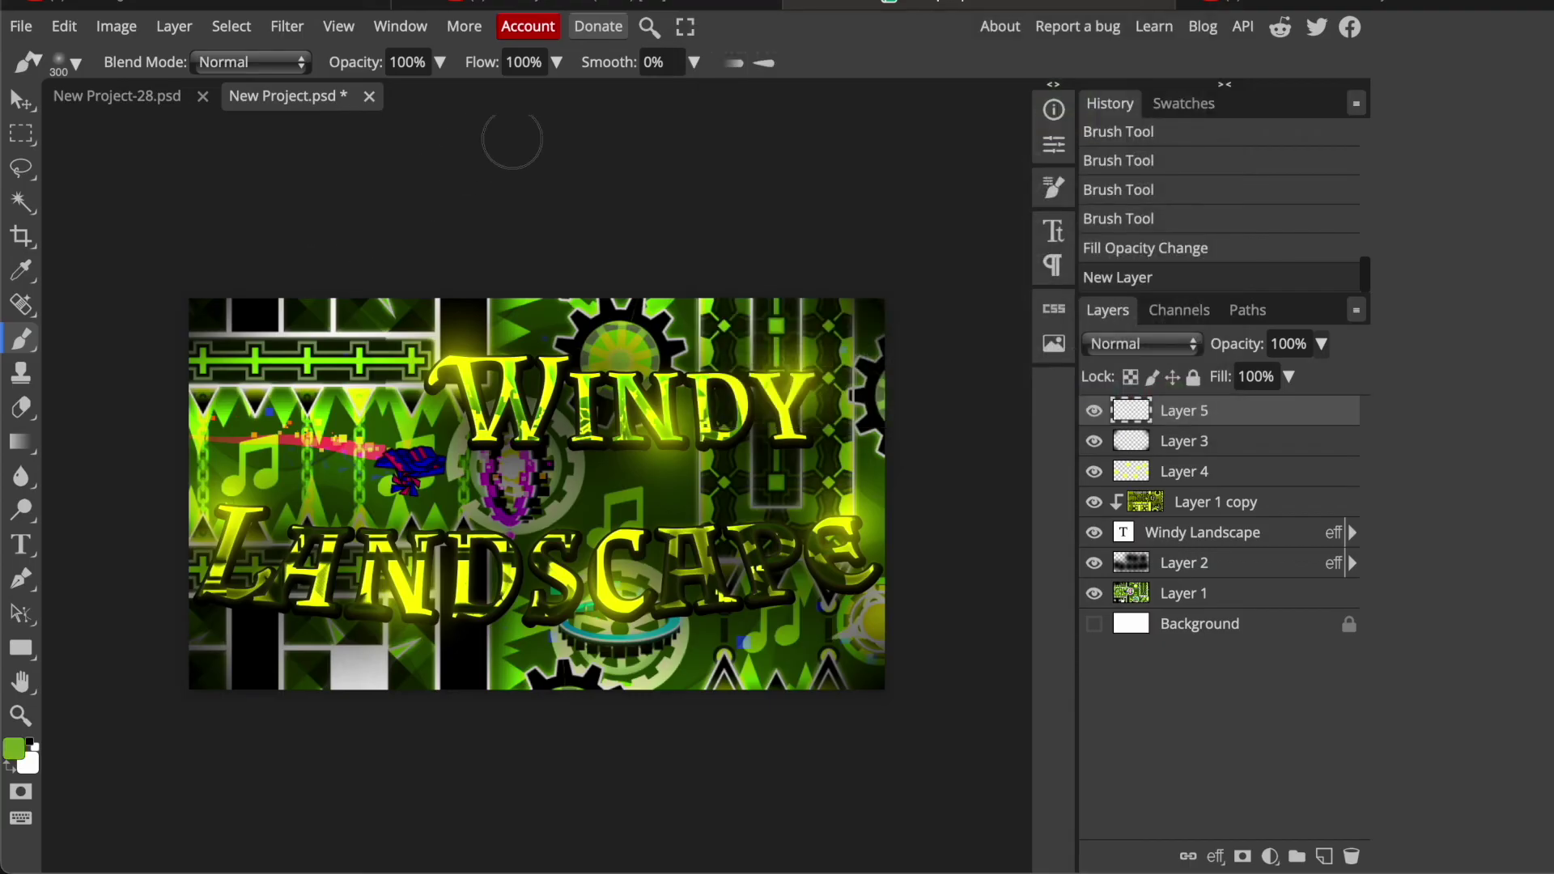
Step: Set the brush to 800 px and paint green glows along the right, top, left and bottom edges
right_click(548, 177)
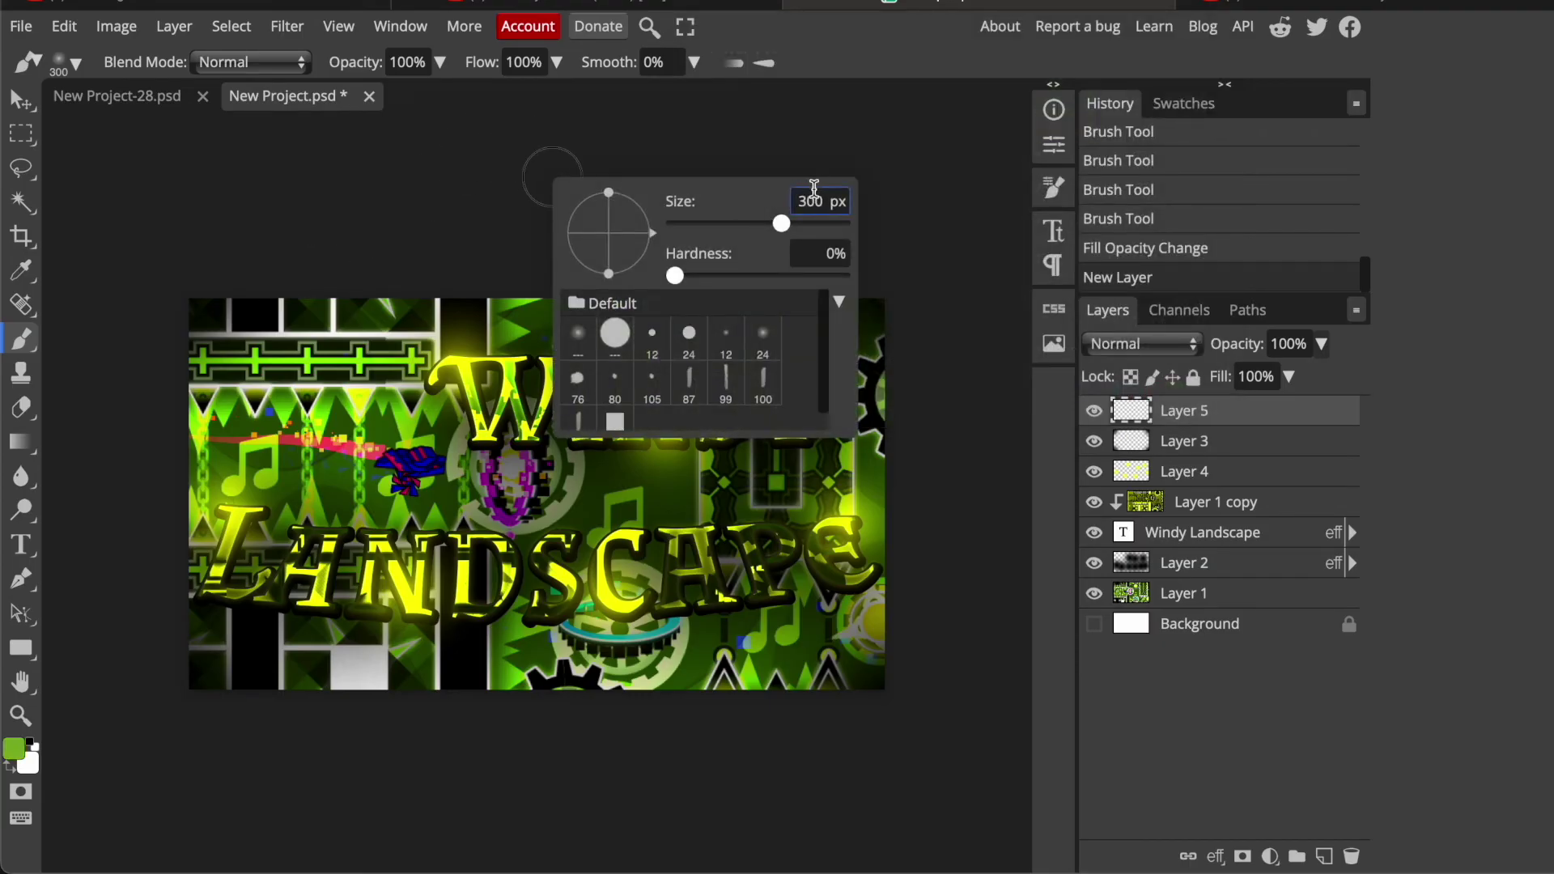
click(805, 204)
text(8)
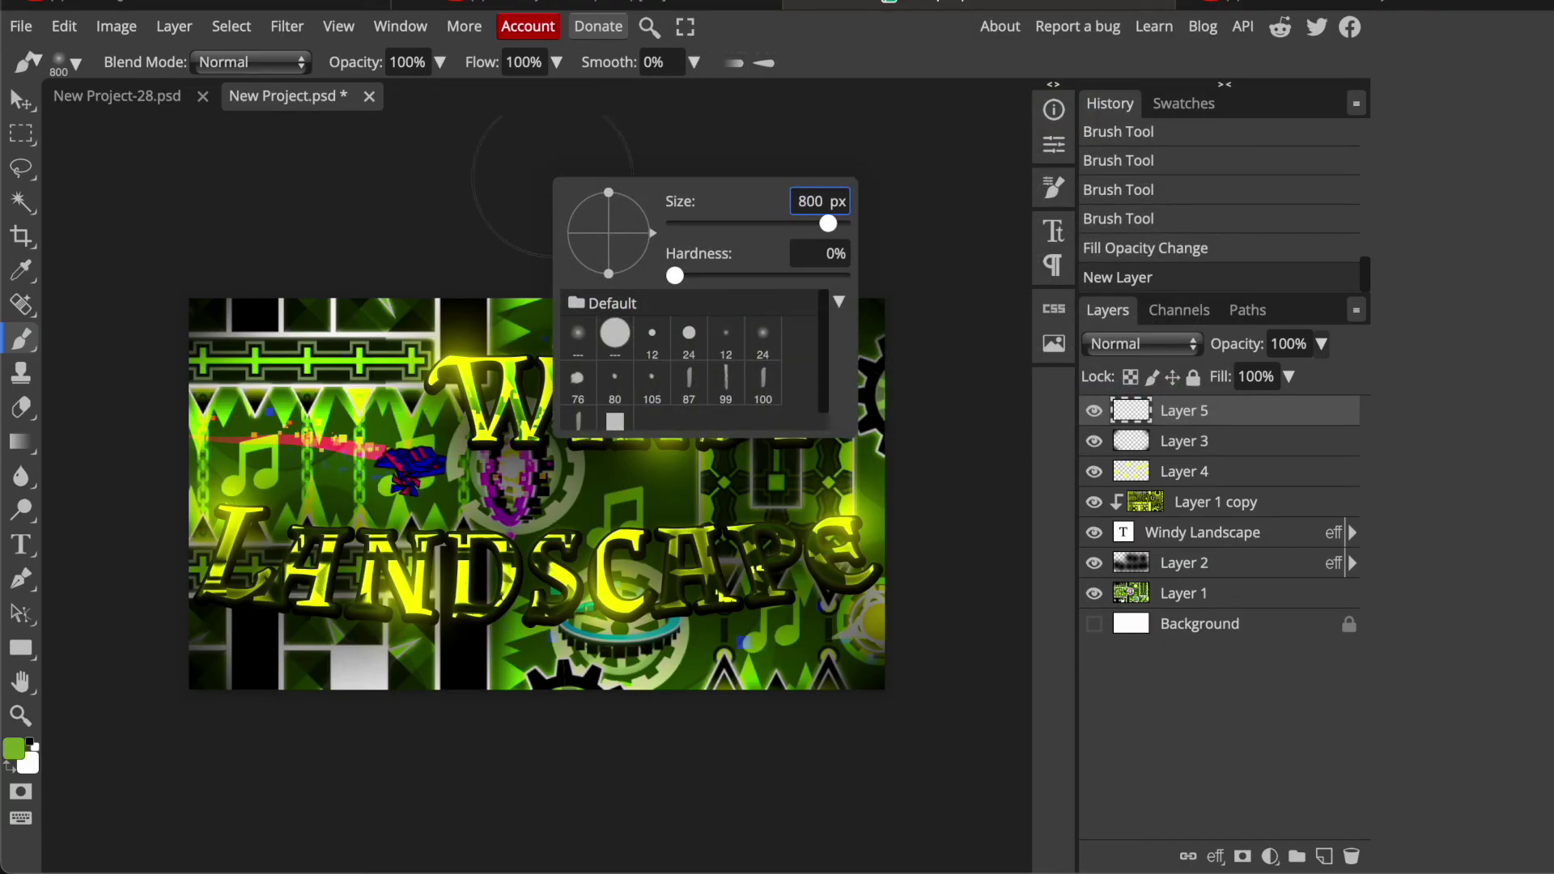
click(951, 136)
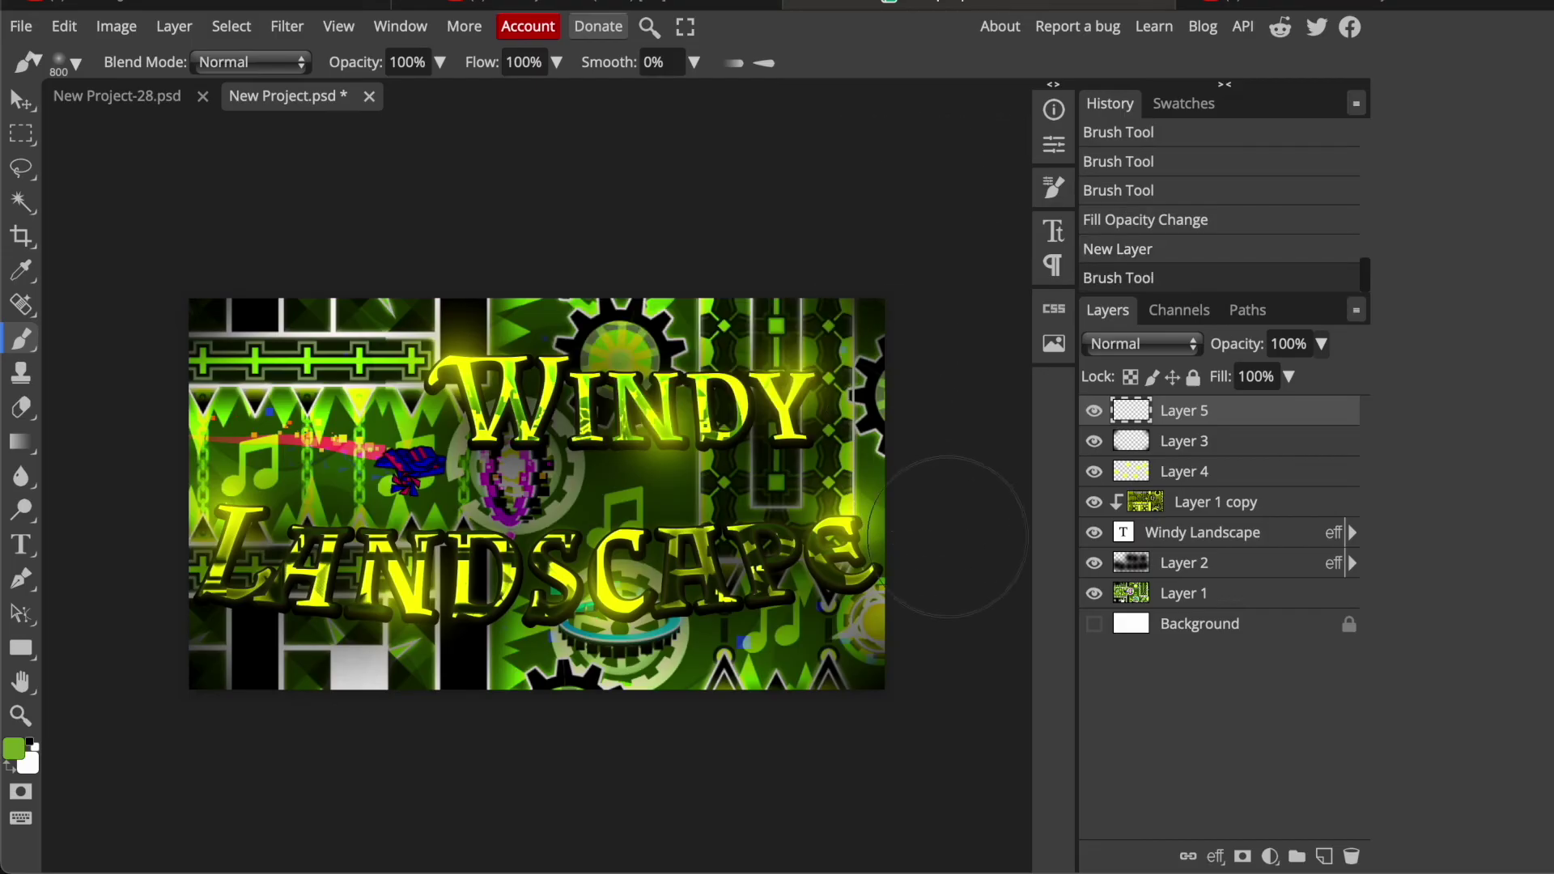
click(961, 502)
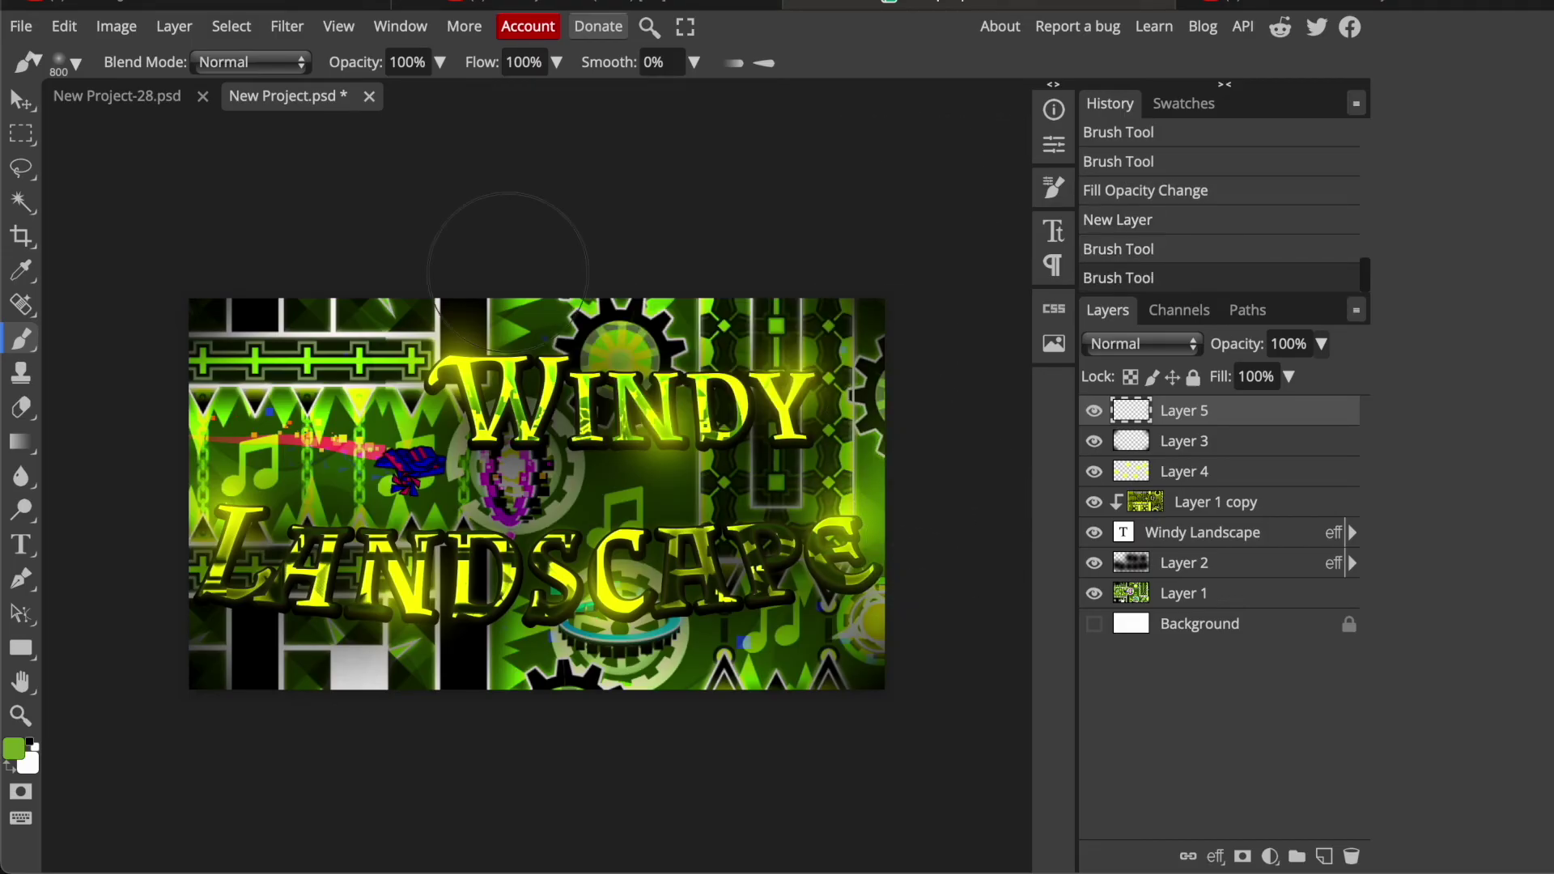
click(508, 224)
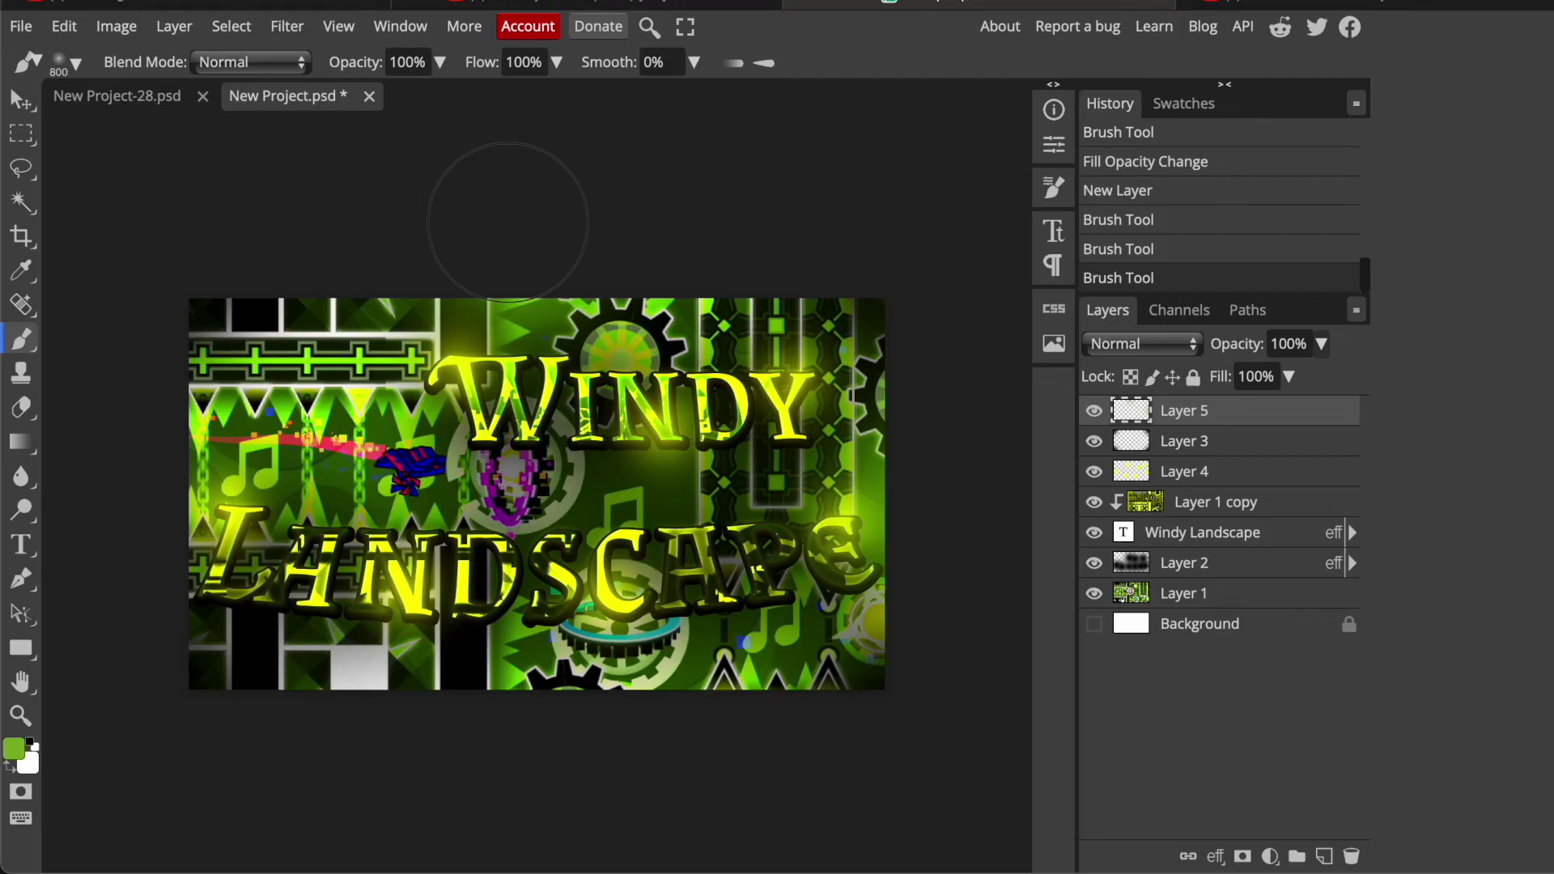
click(111, 487)
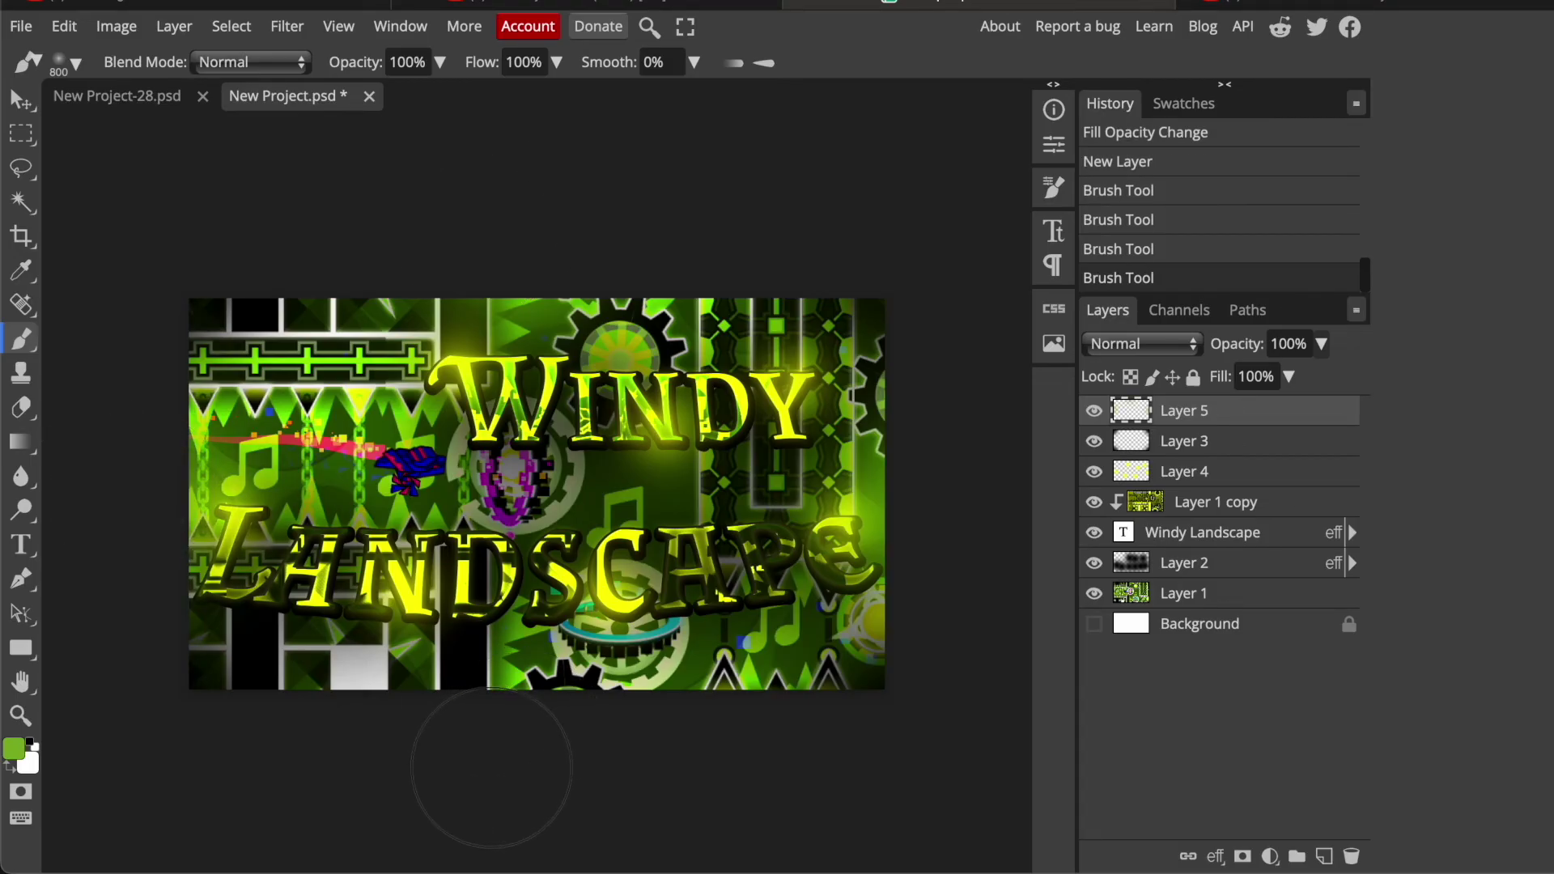
click(491, 768)
Step: Set Layer 5 to Linear Dodge with fill lowered to 80%, then add an empty Layer 6 on top
click(1142, 343)
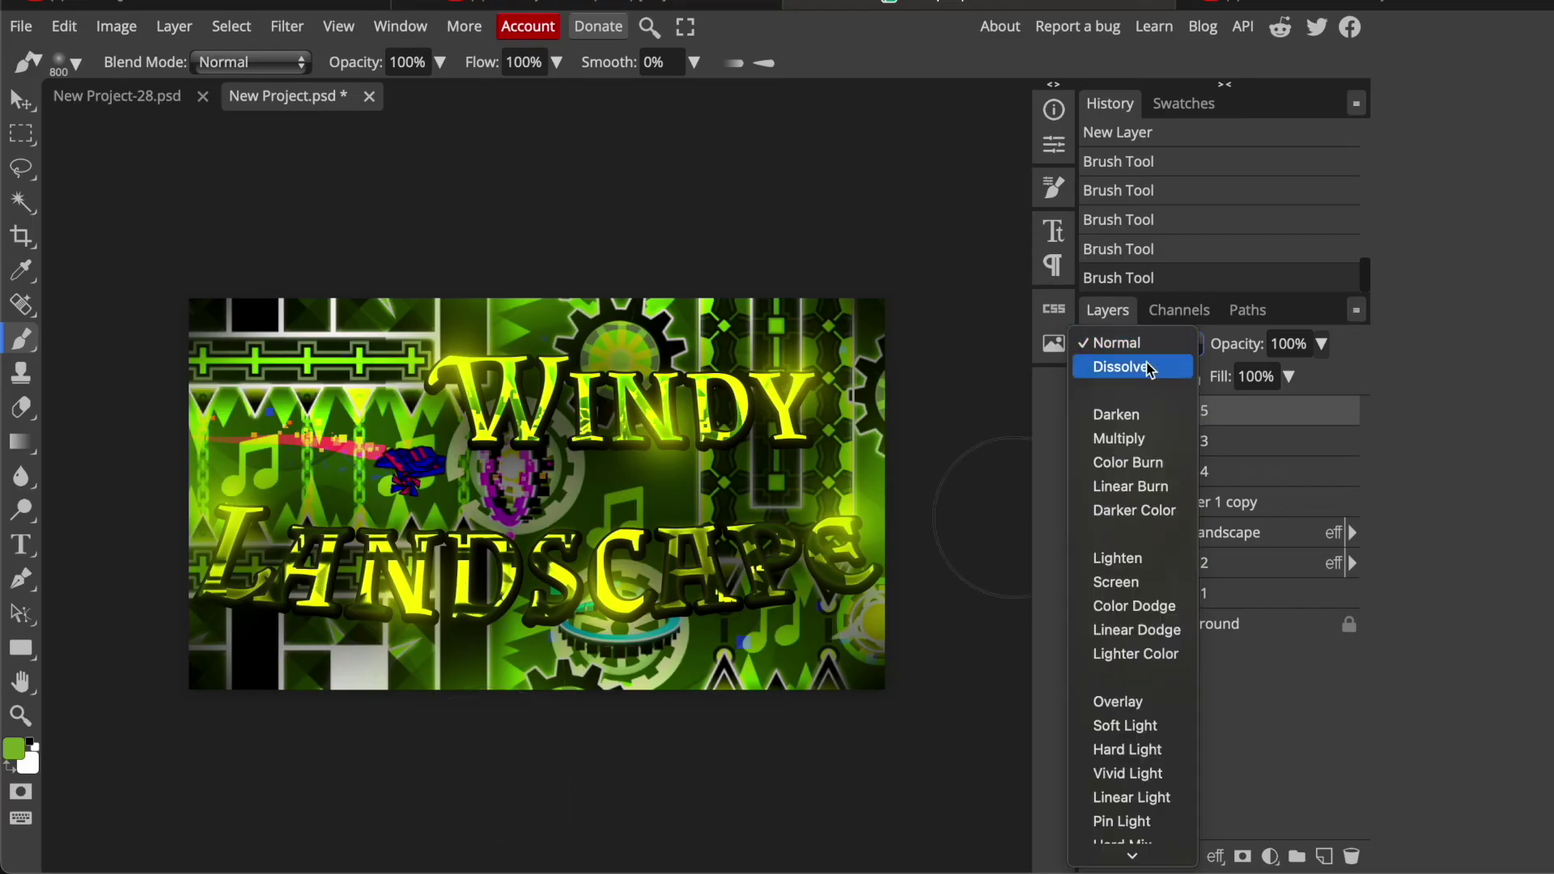
click(1151, 630)
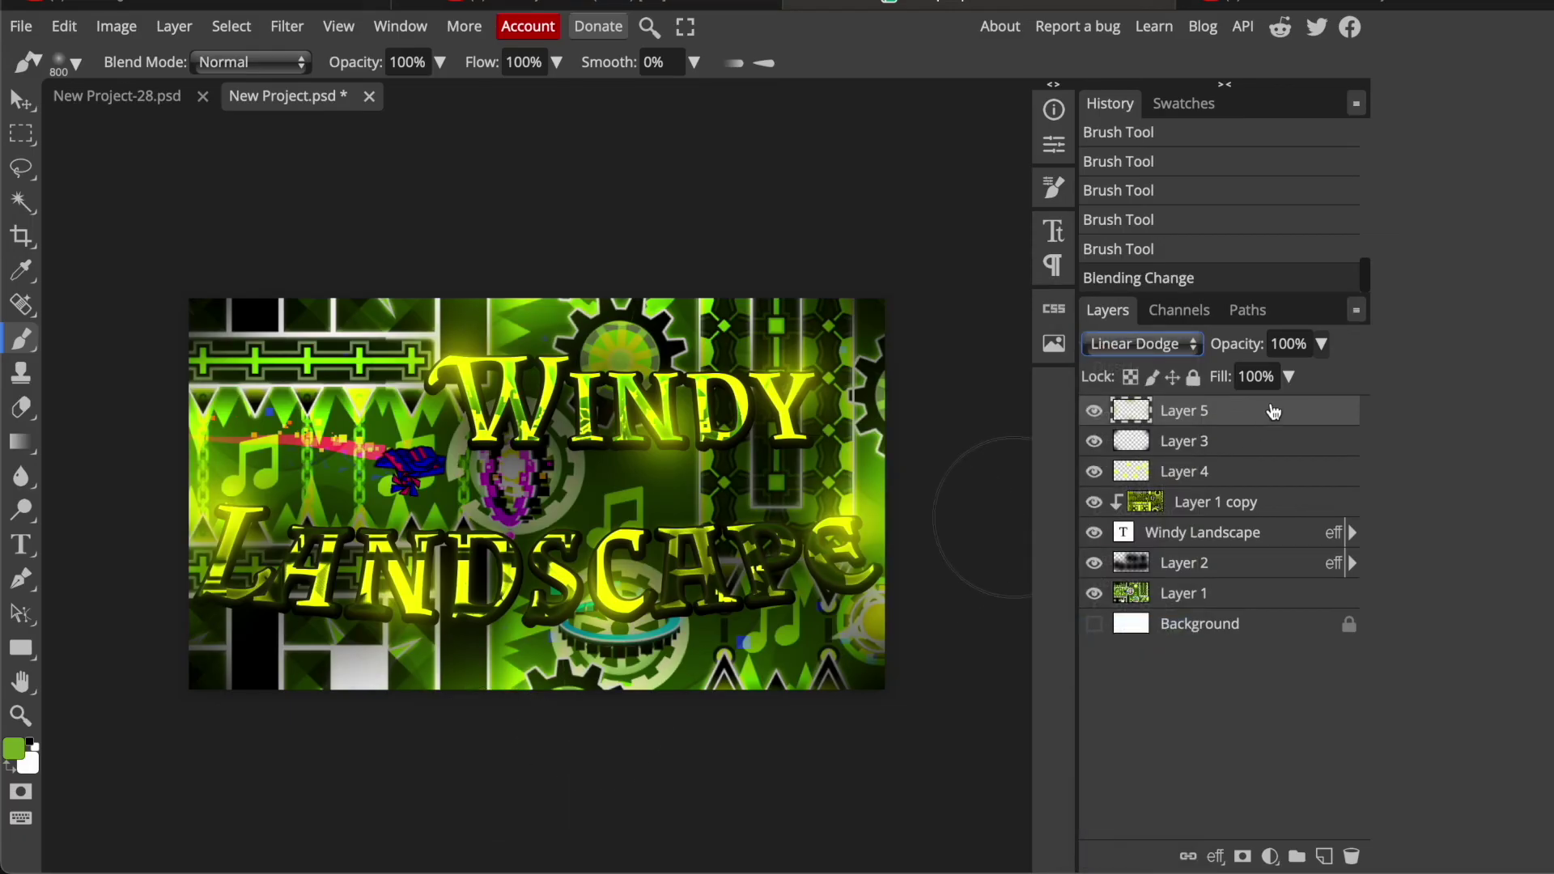
click(1289, 376)
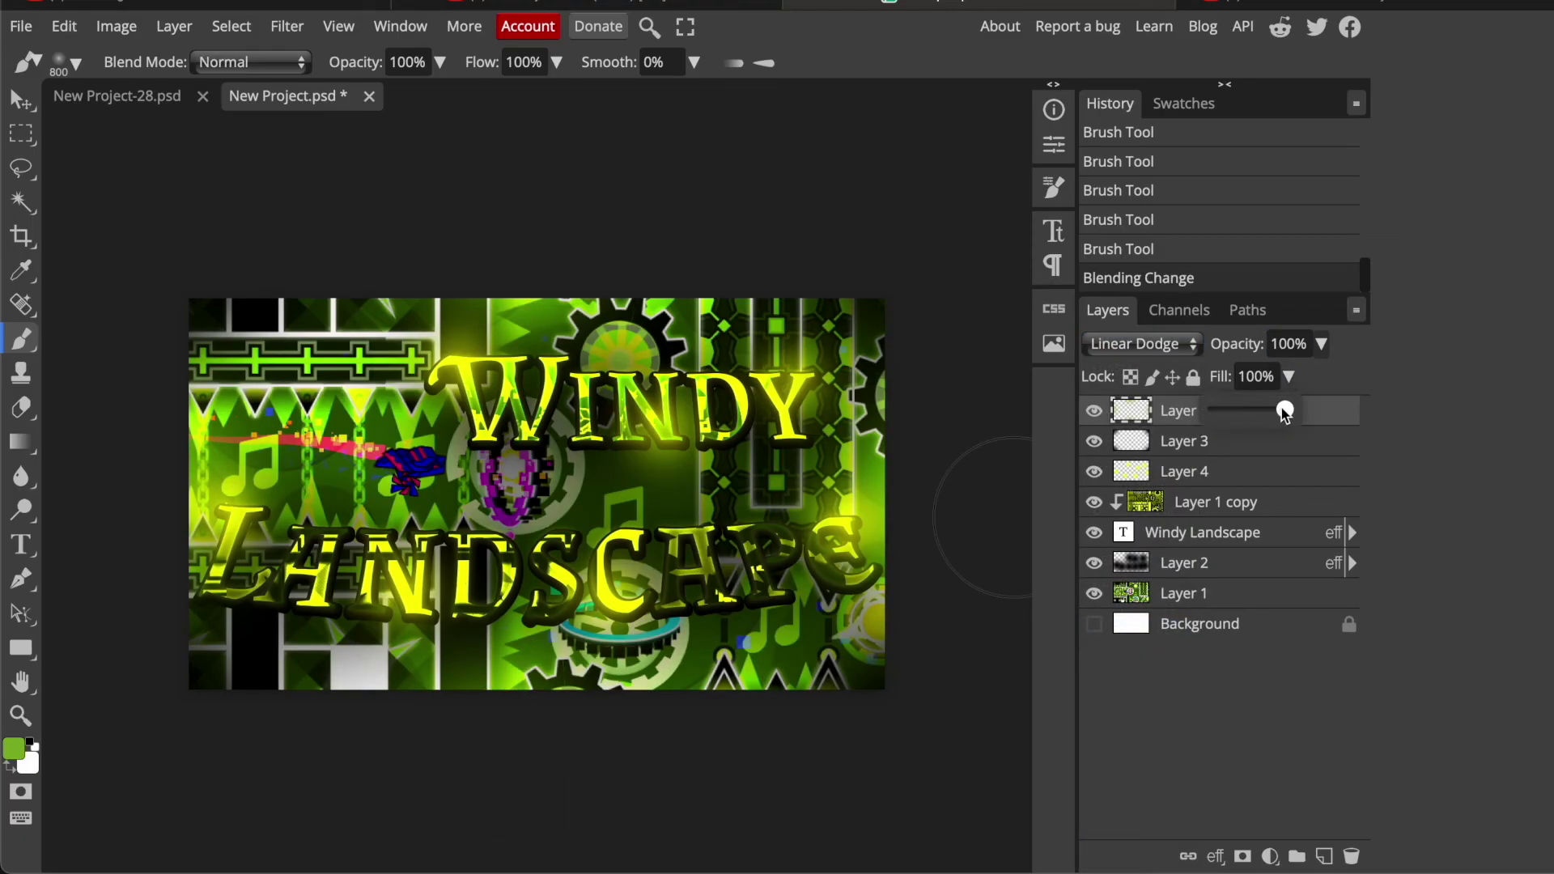
drag(1286, 411, 1271, 410)
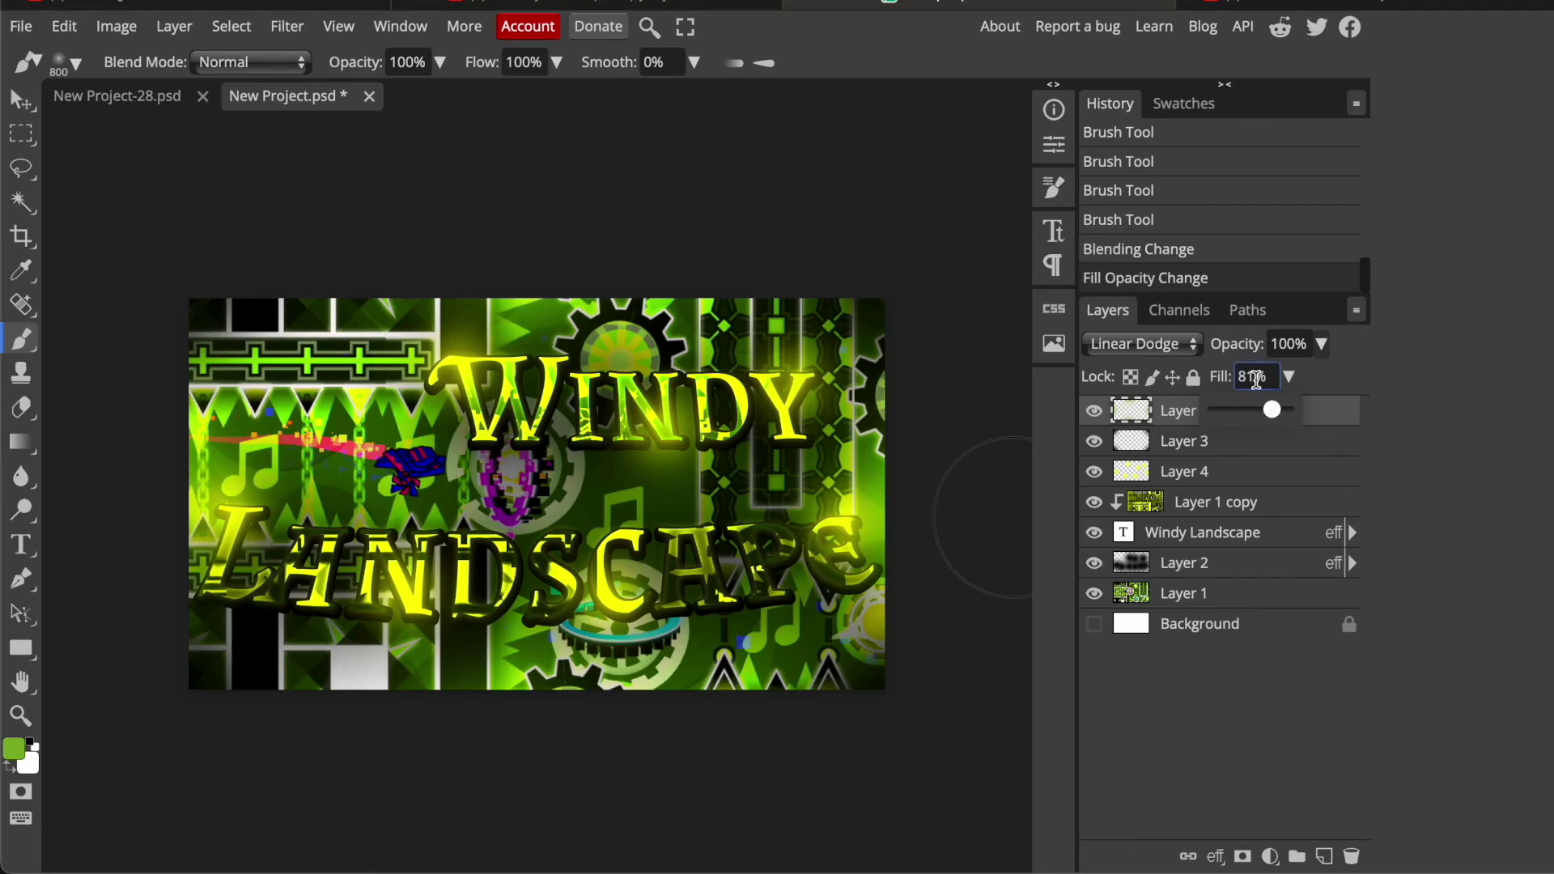
double_click(1256, 378)
text(80)
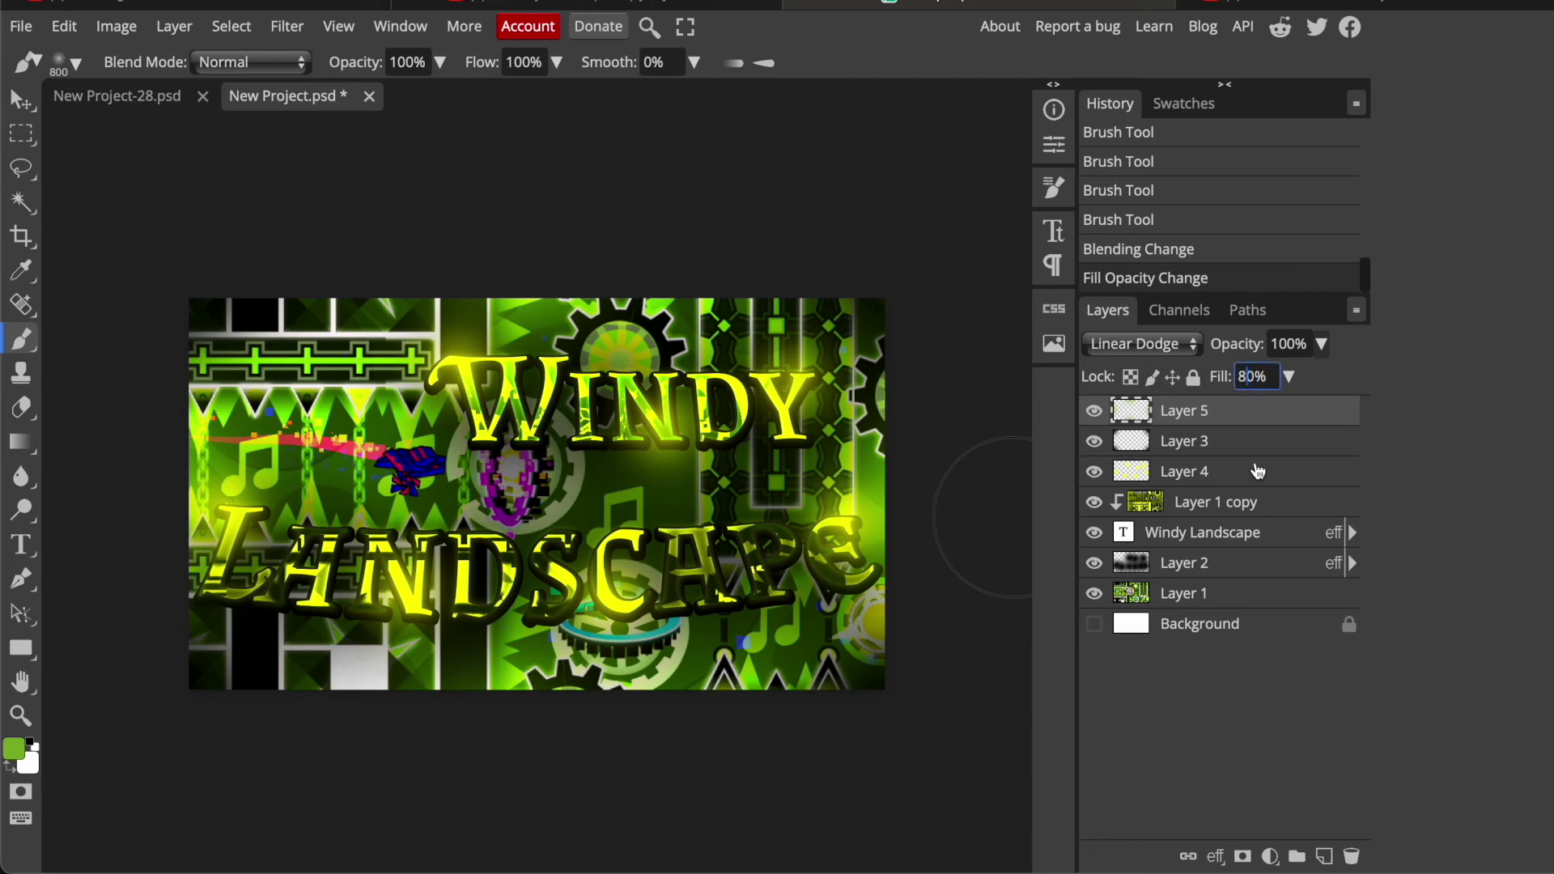
click(1250, 377)
key(BackSpace)
text(7)
click(1324, 857)
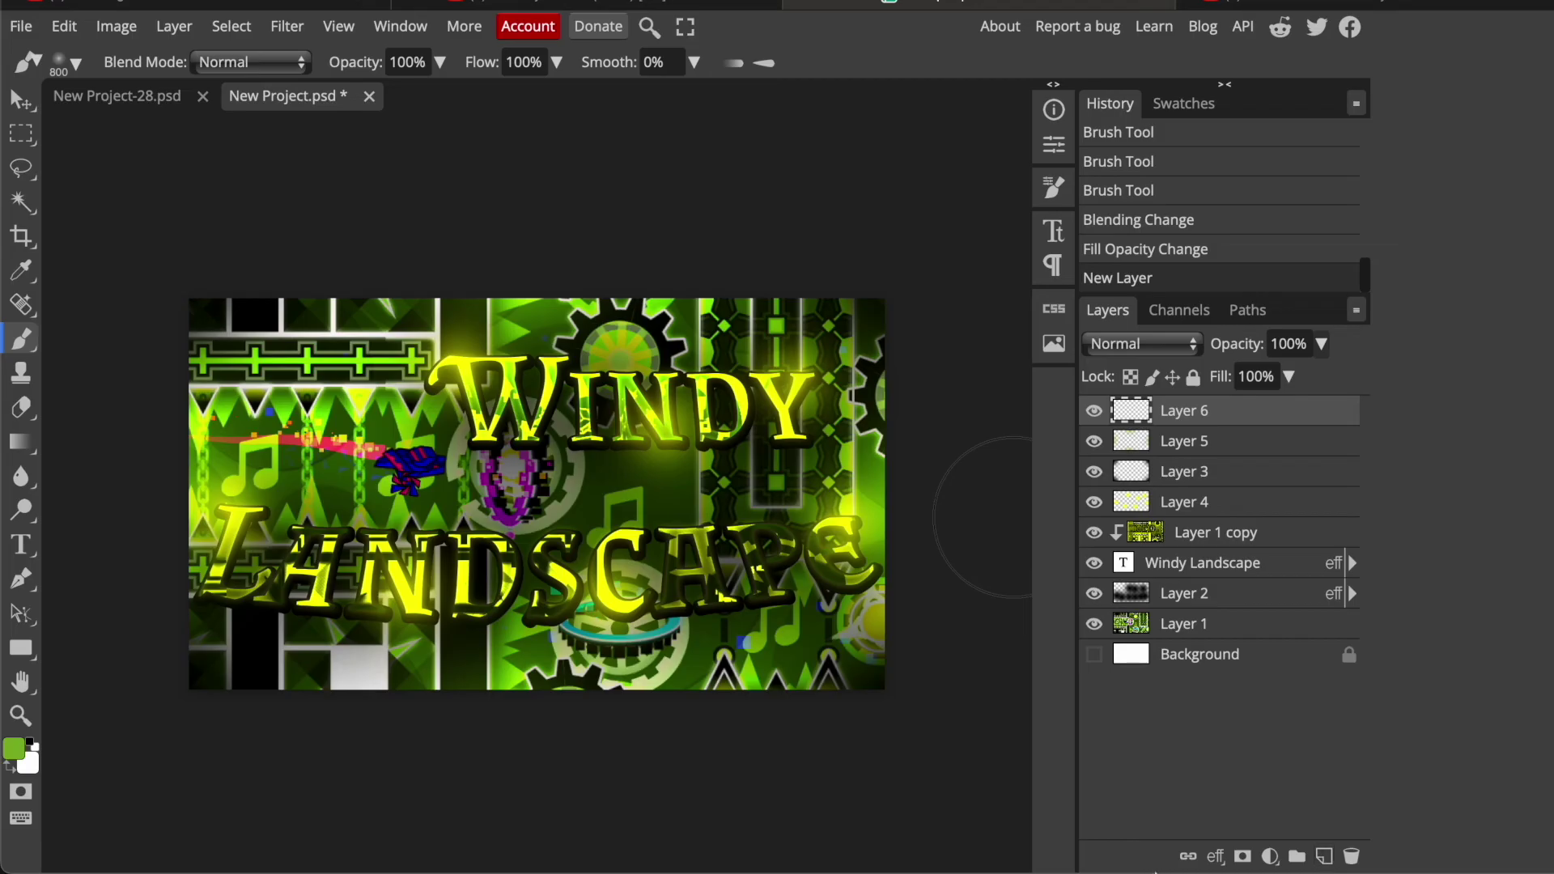
Step: Set a 1000 px black brush and switch Layer 6's blend mode to Overlay
right_click(425, 168)
drag(680, 216, 733, 214)
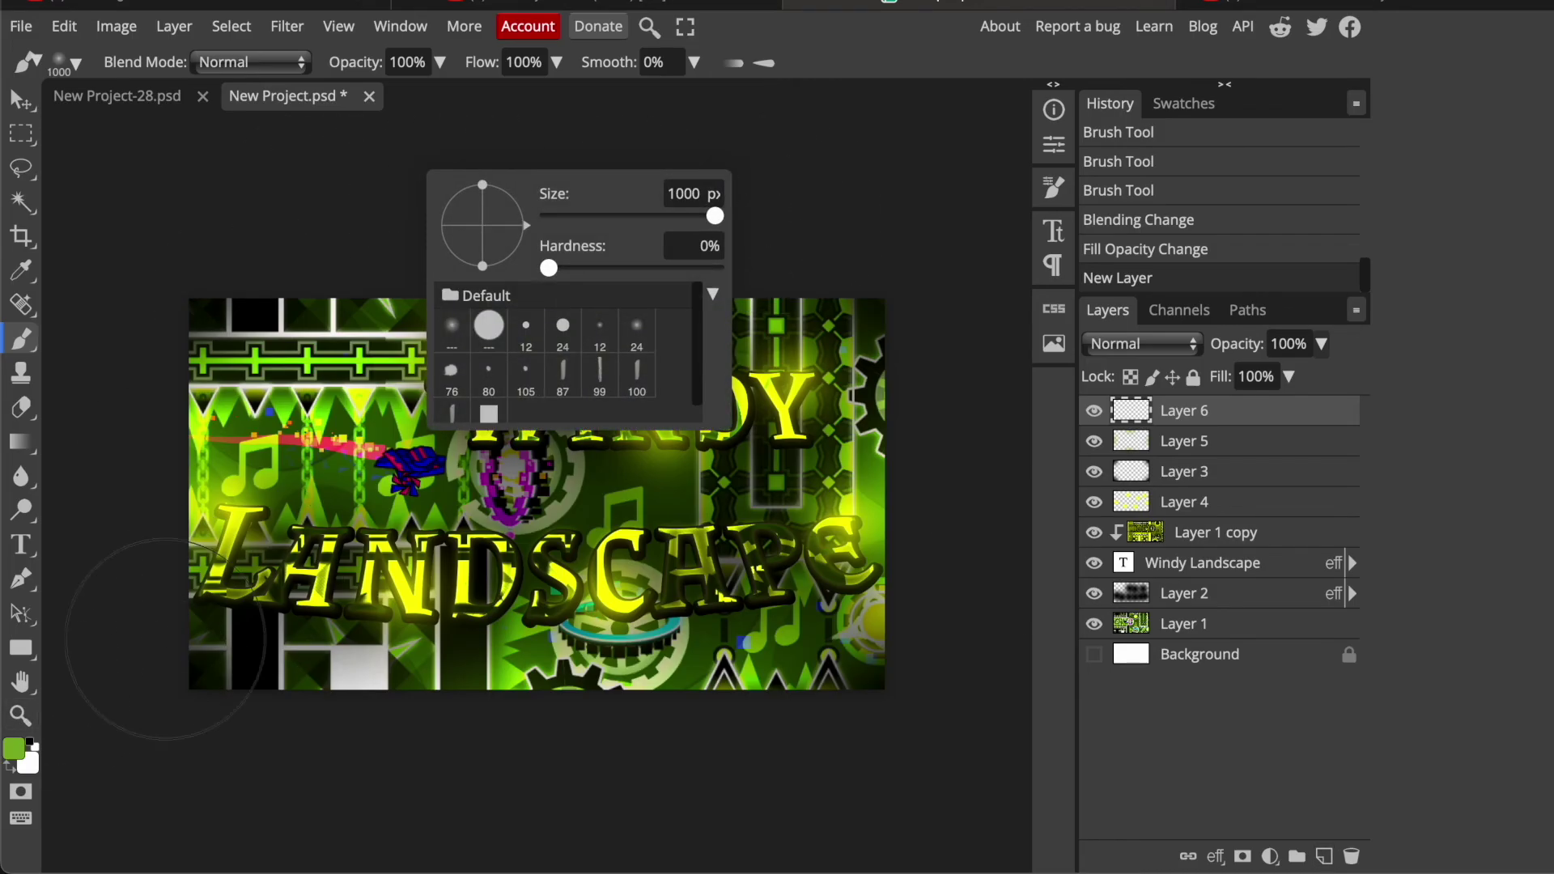
click(13, 749)
drag(788, 225, 692, 376)
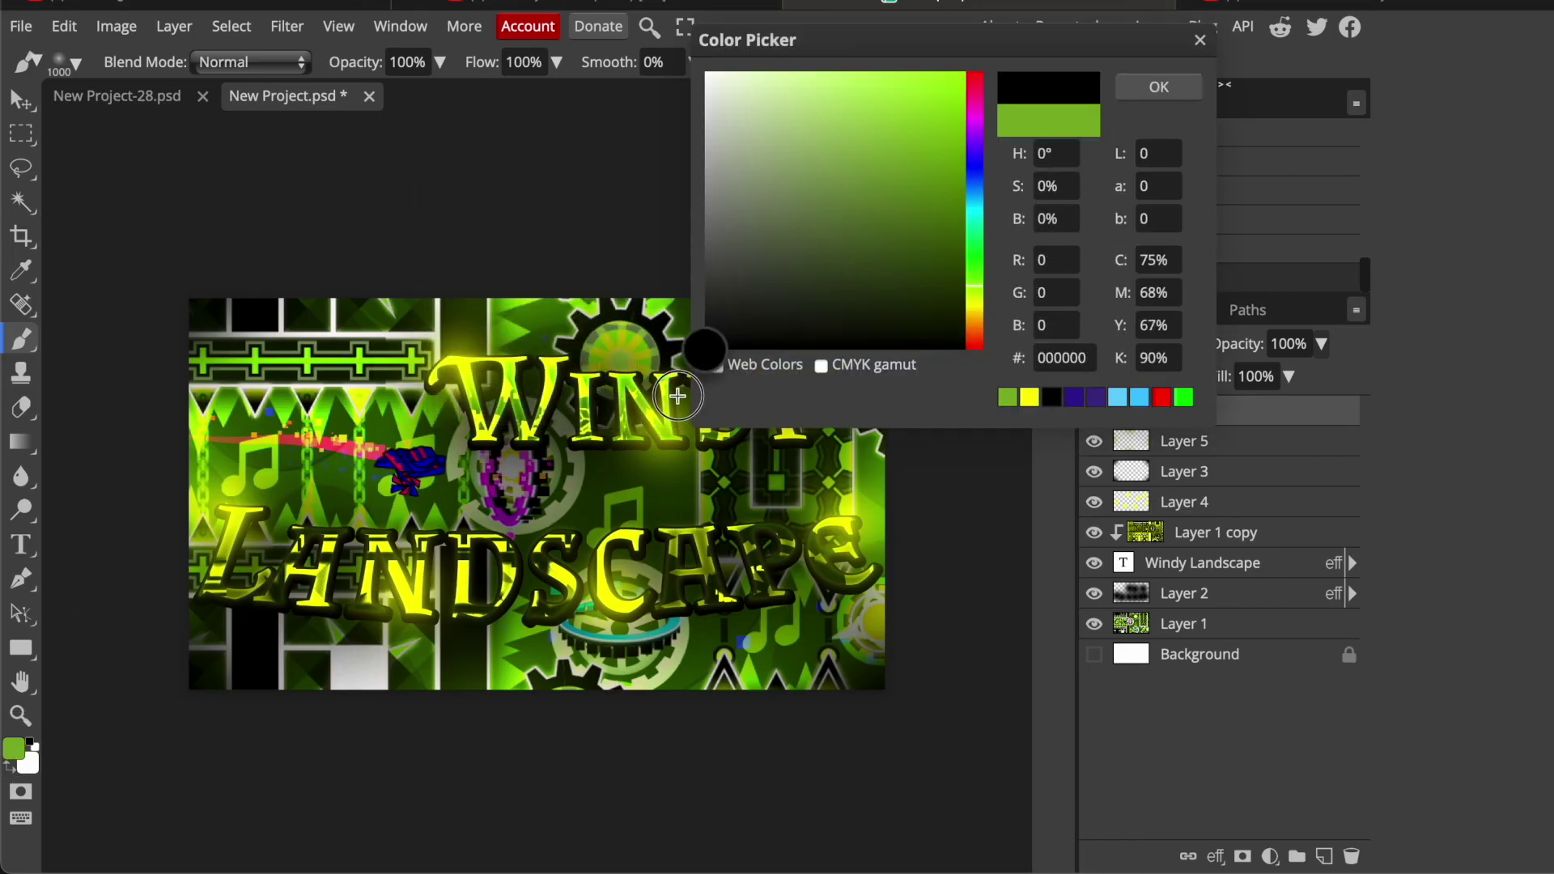
click(1159, 87)
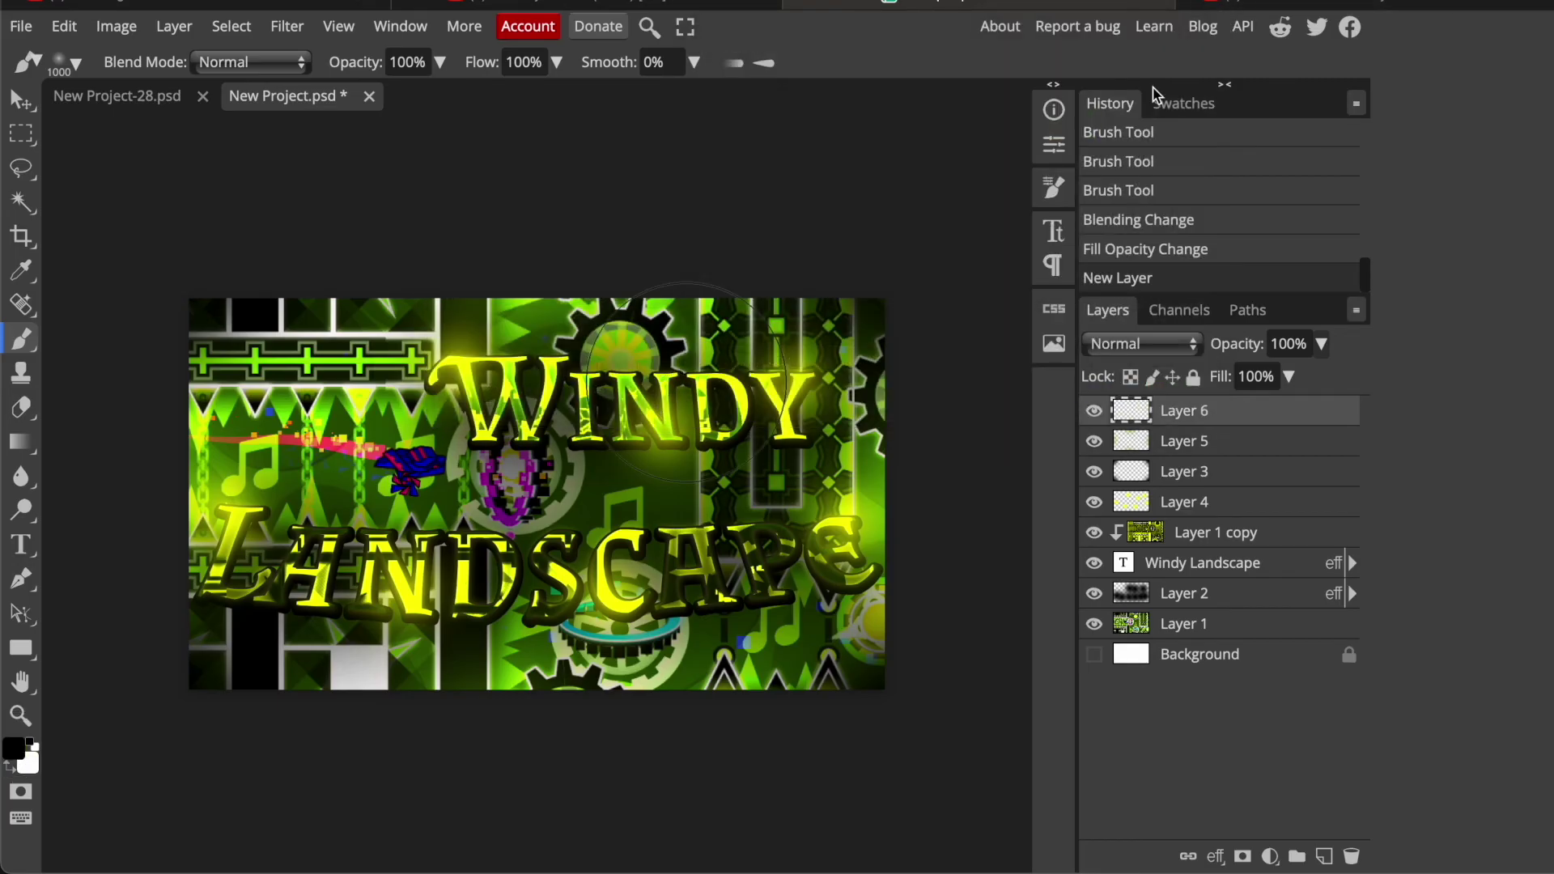
click(1163, 349)
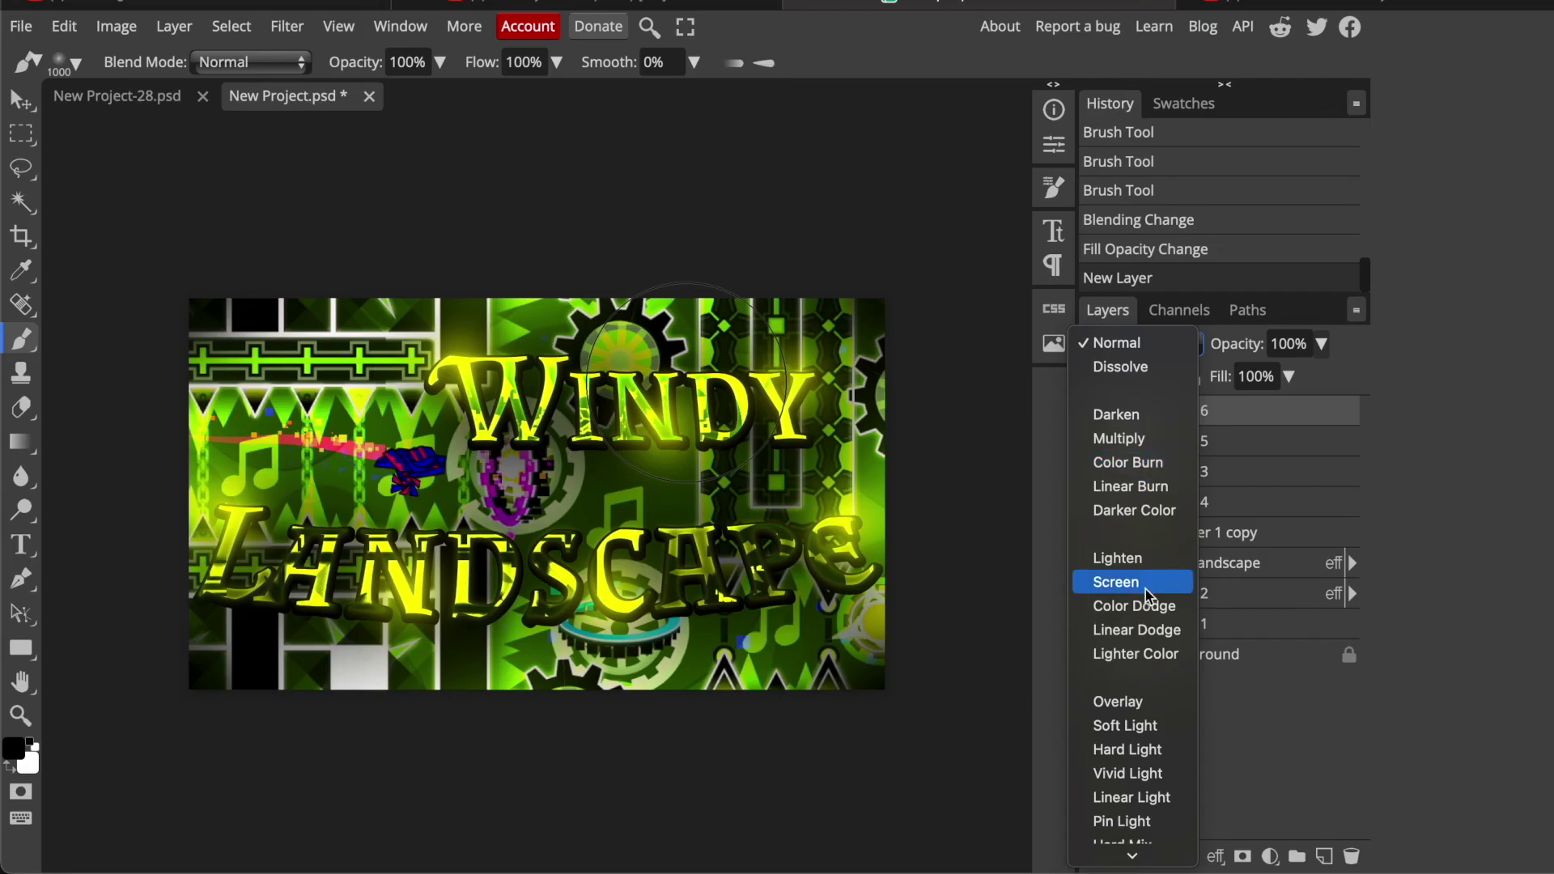
click(1130, 697)
Step: Paint soft black strokes along the bottom, right, top and left edges plus the right corners
drag(480, 761, 423, 739)
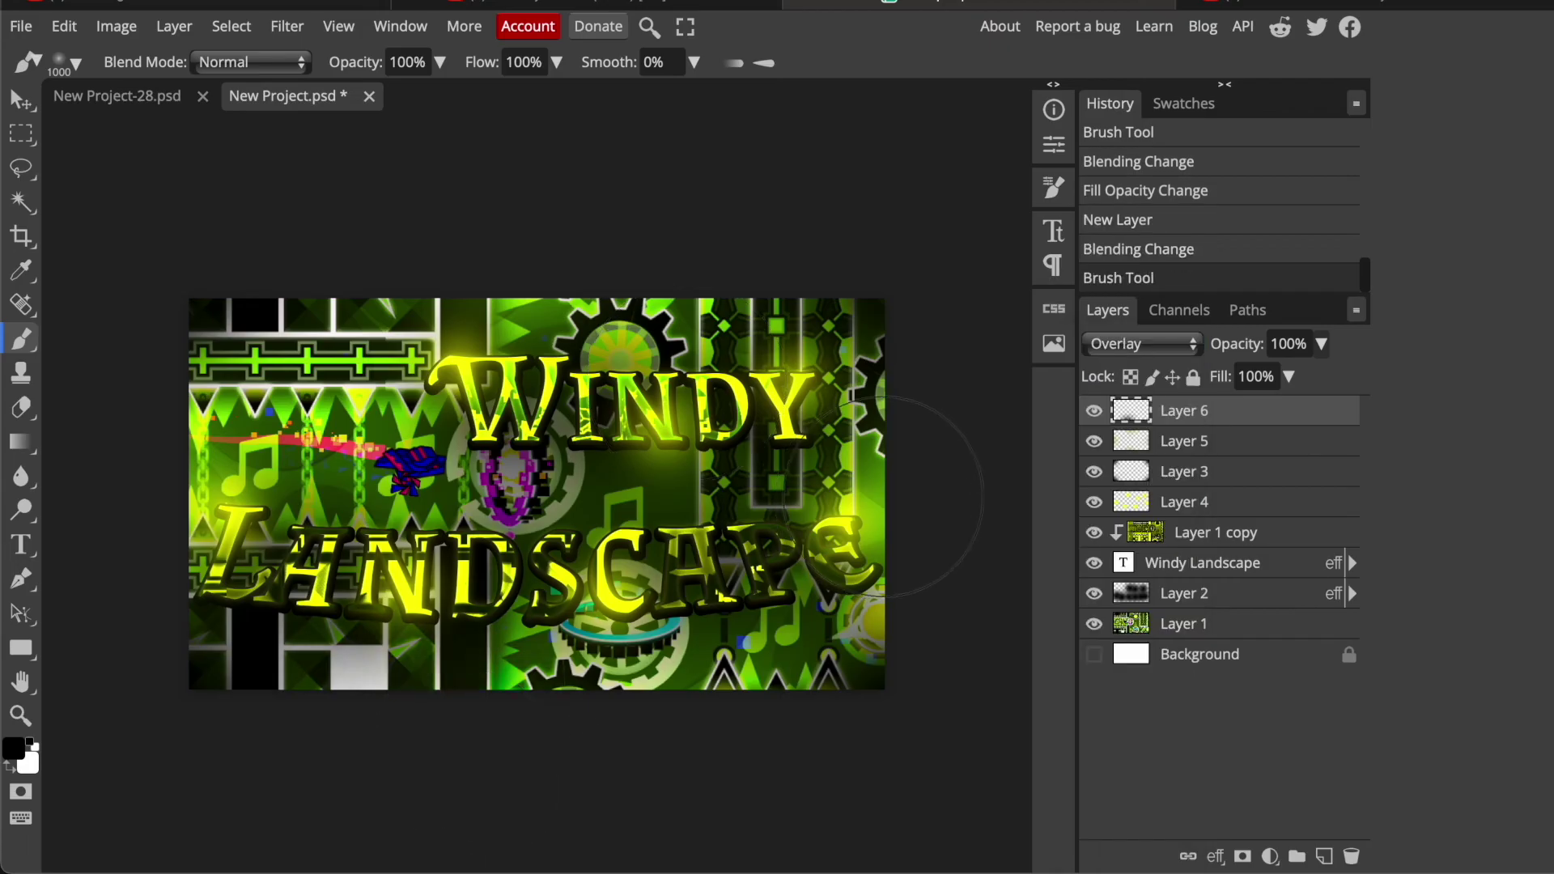
click(962, 450)
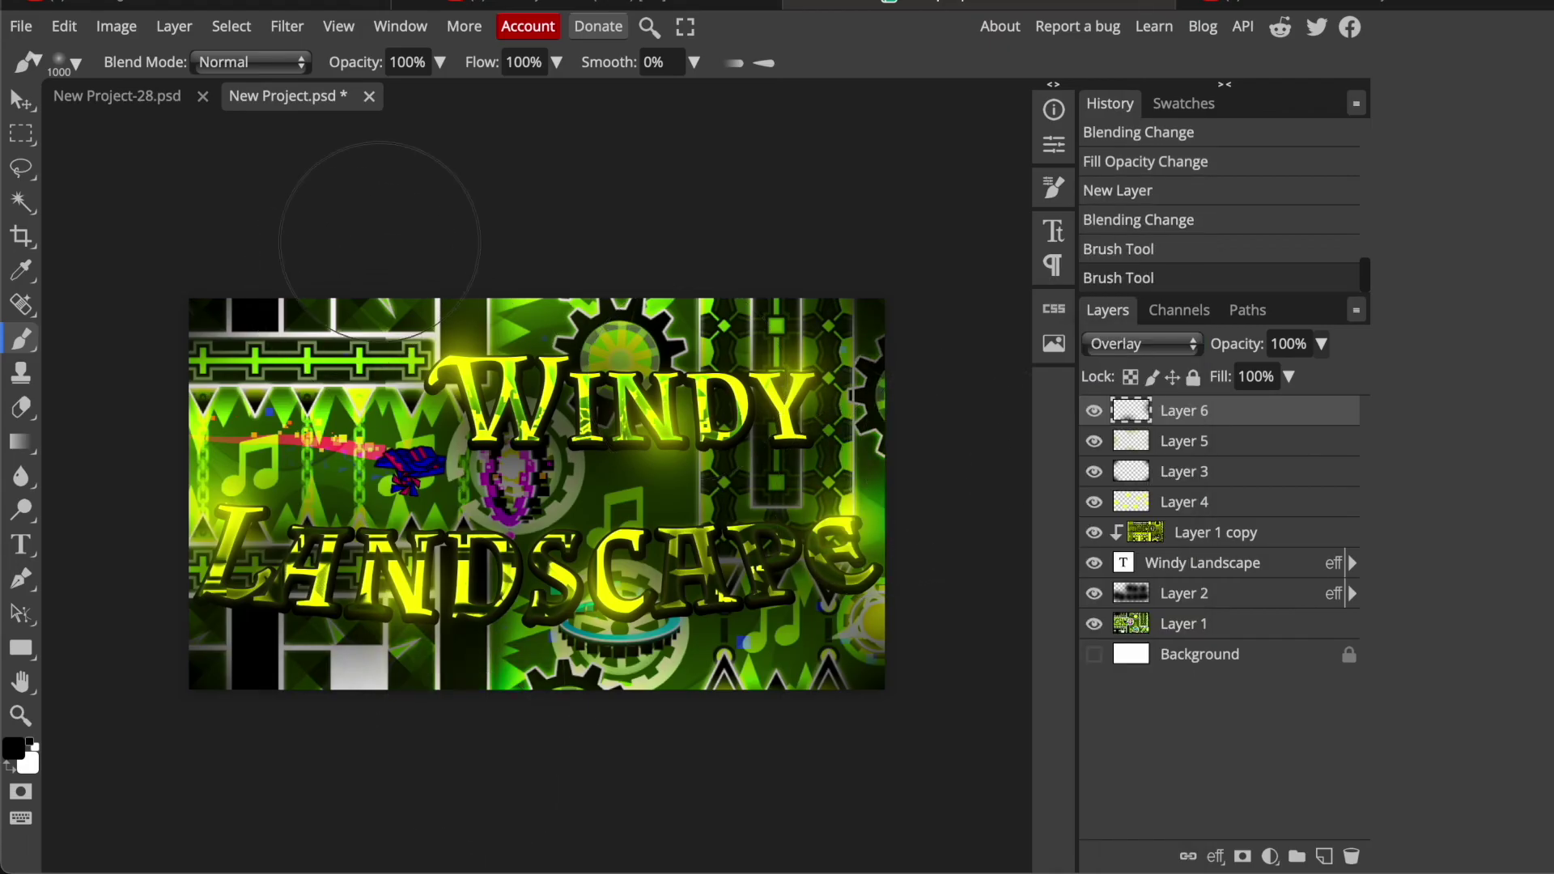
drag(485, 247, 404, 249)
mouse_move(206, 543)
mouse_down()
mouse_move(204, 445)
mouse_move(208, 510)
mouse_up()
click(907, 279)
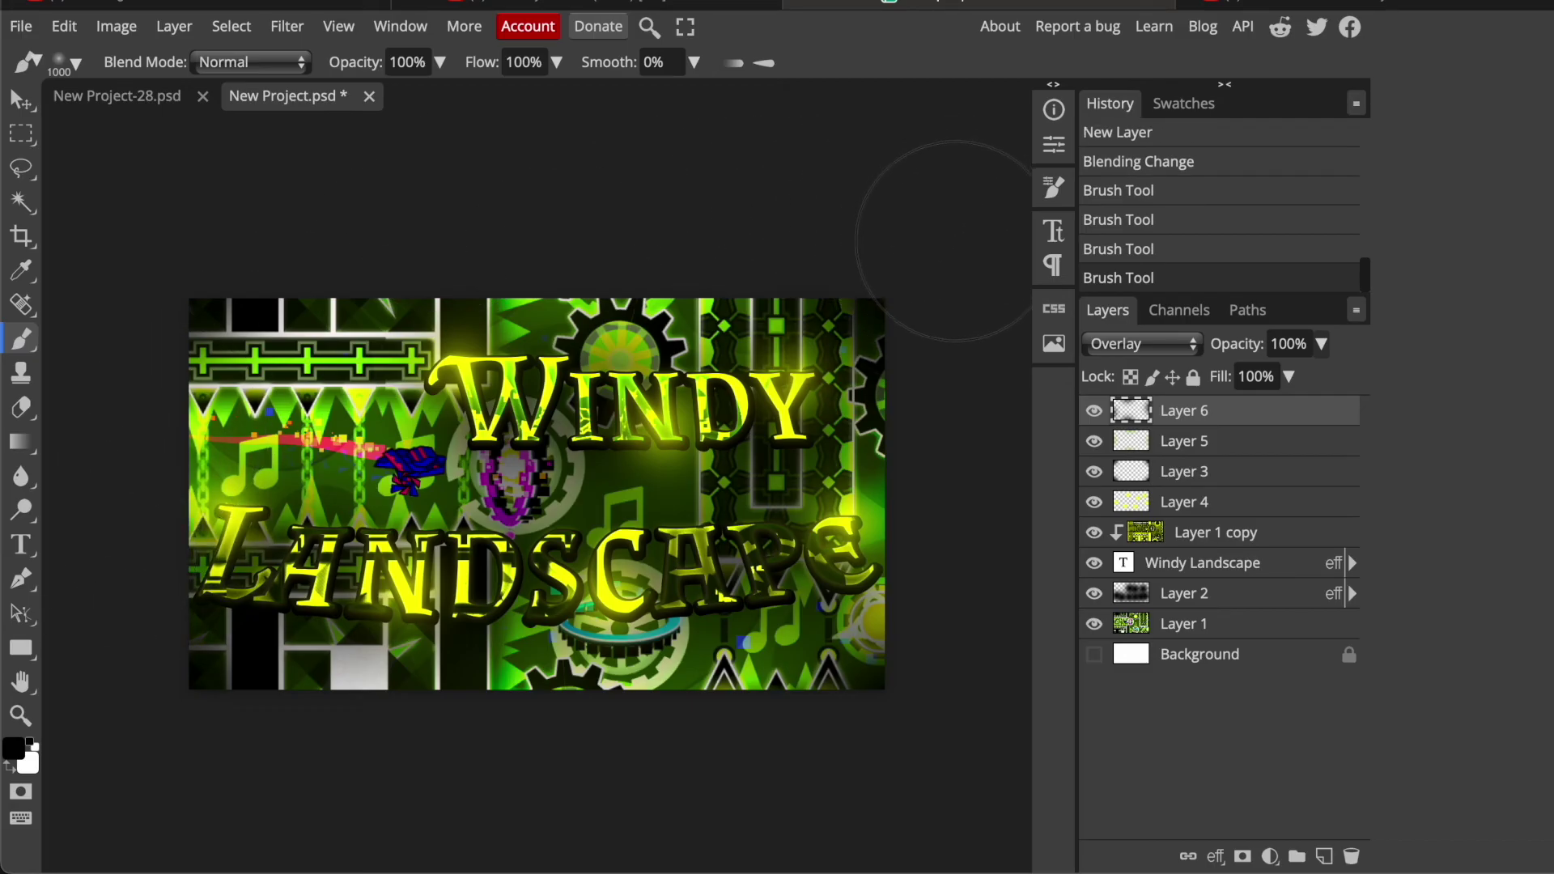
click(911, 696)
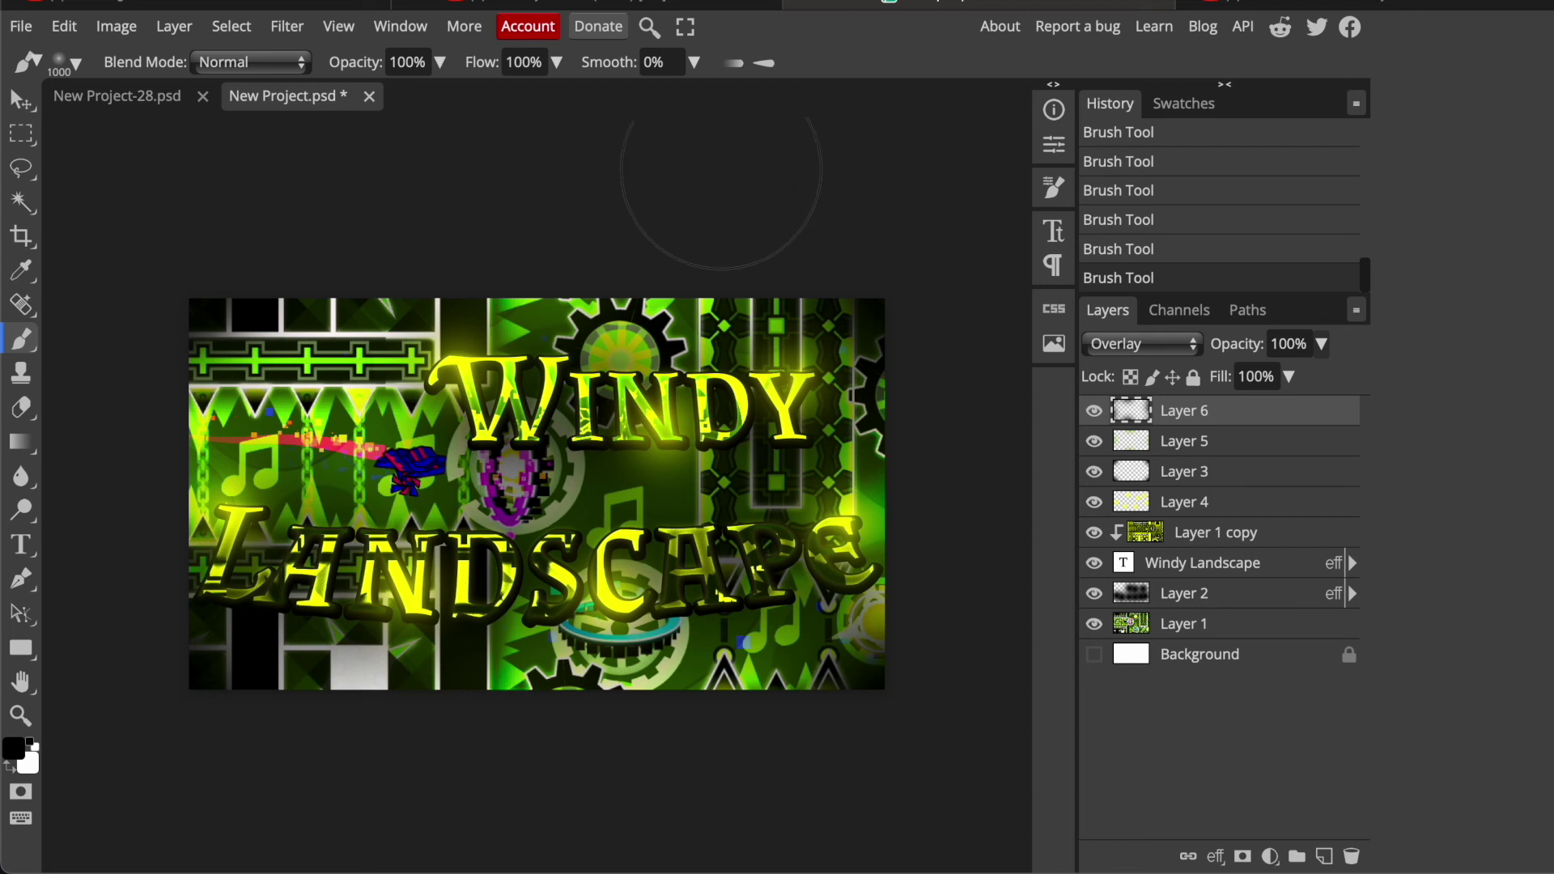
Step: Reduce Layer 4's fill from 50% to 40%, then return to Layer 6
click(1206, 504)
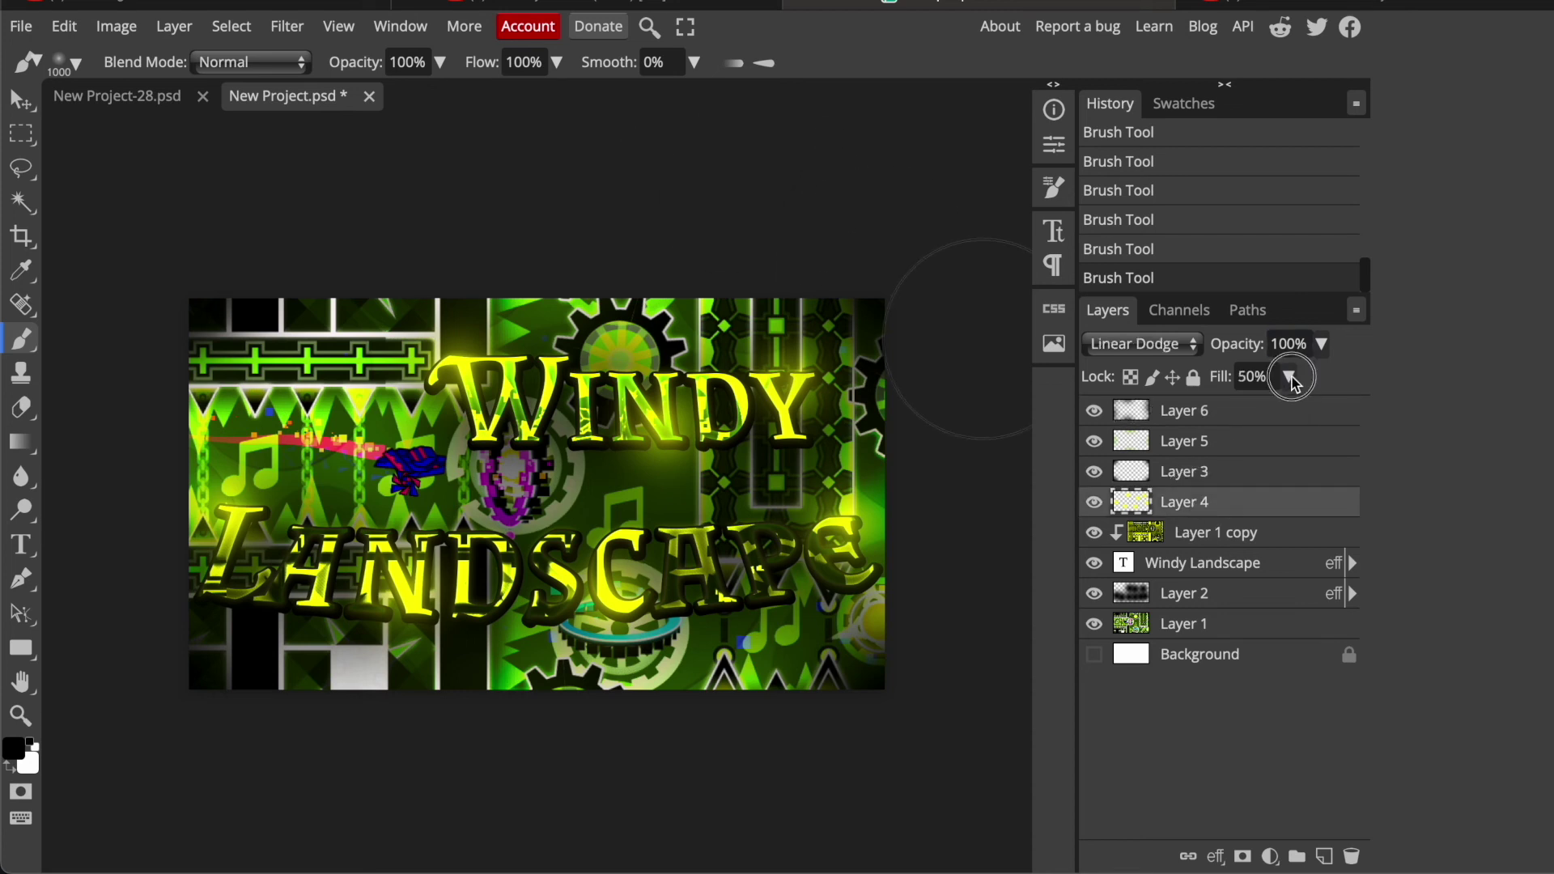
click(1289, 376)
drag(1252, 412, 1247, 415)
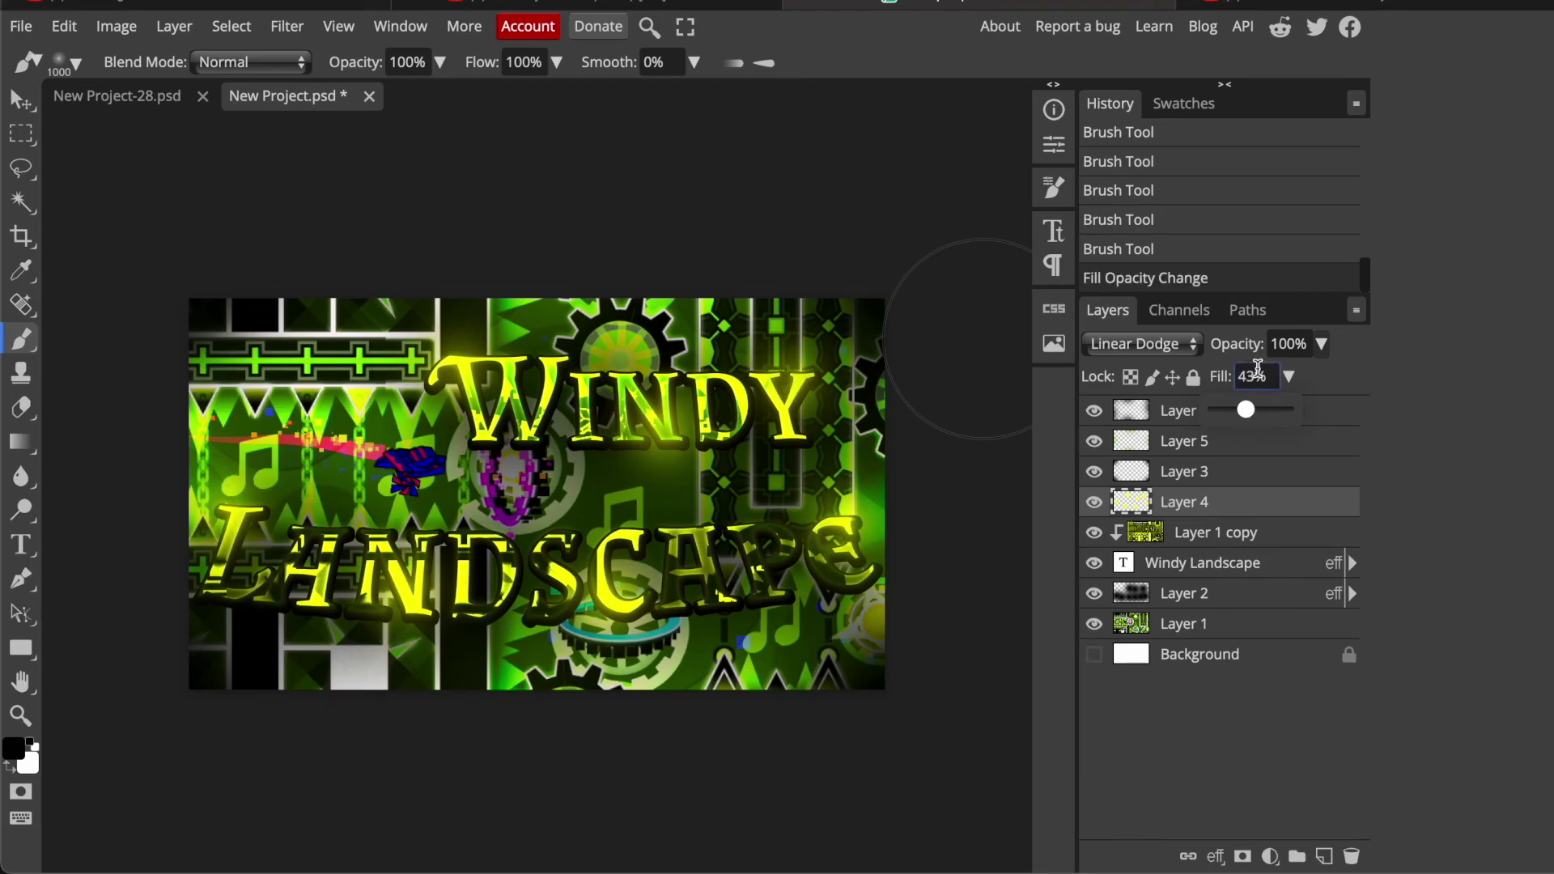
click(1255, 377)
key(BackSpace)
text(0)
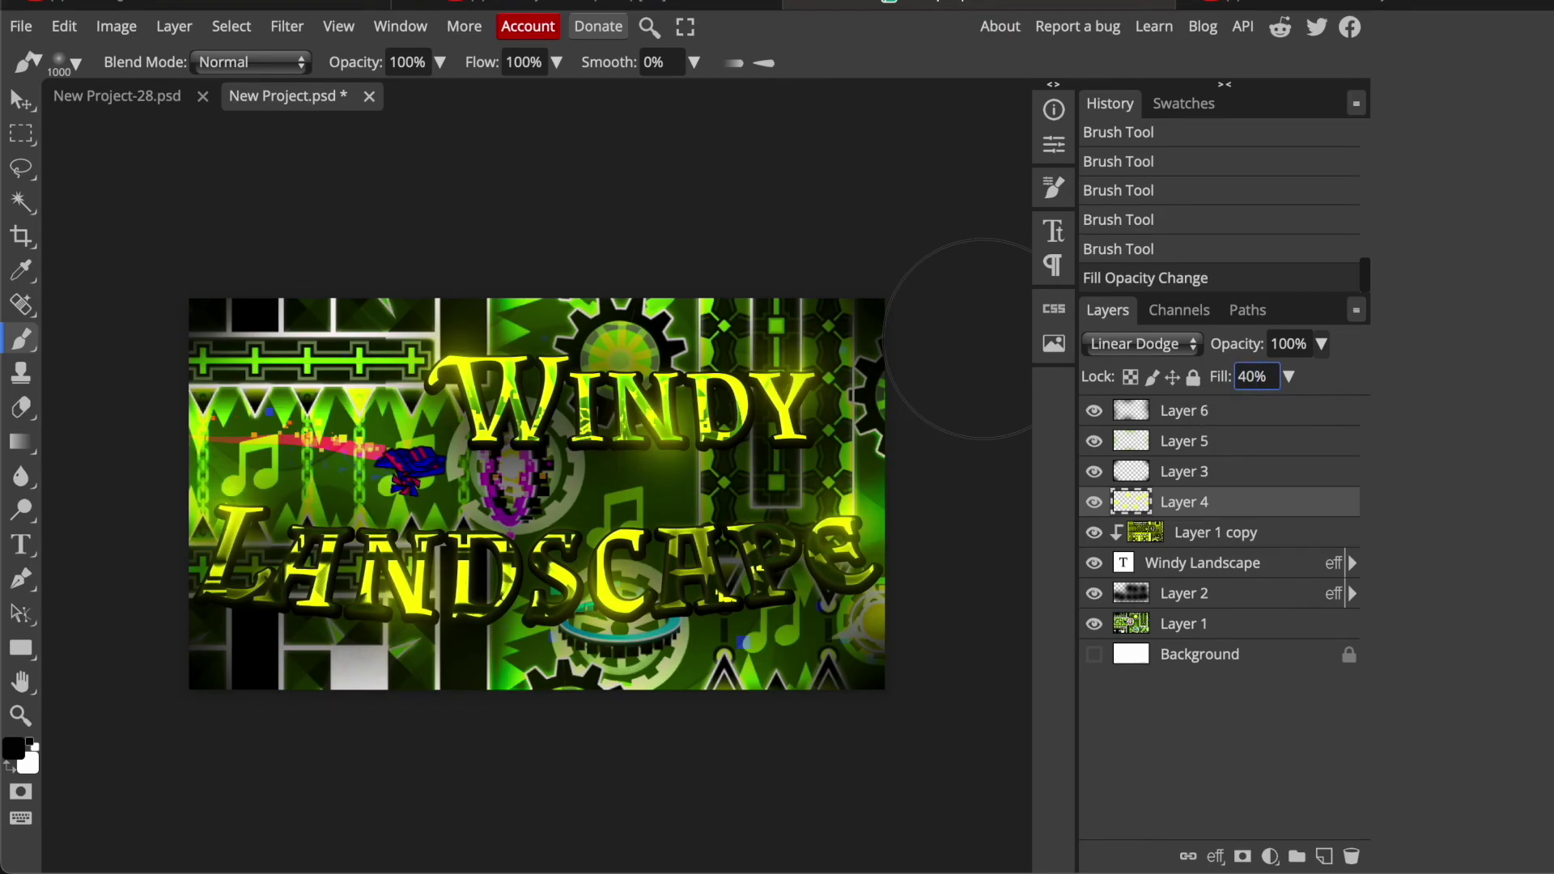
click(1208, 411)
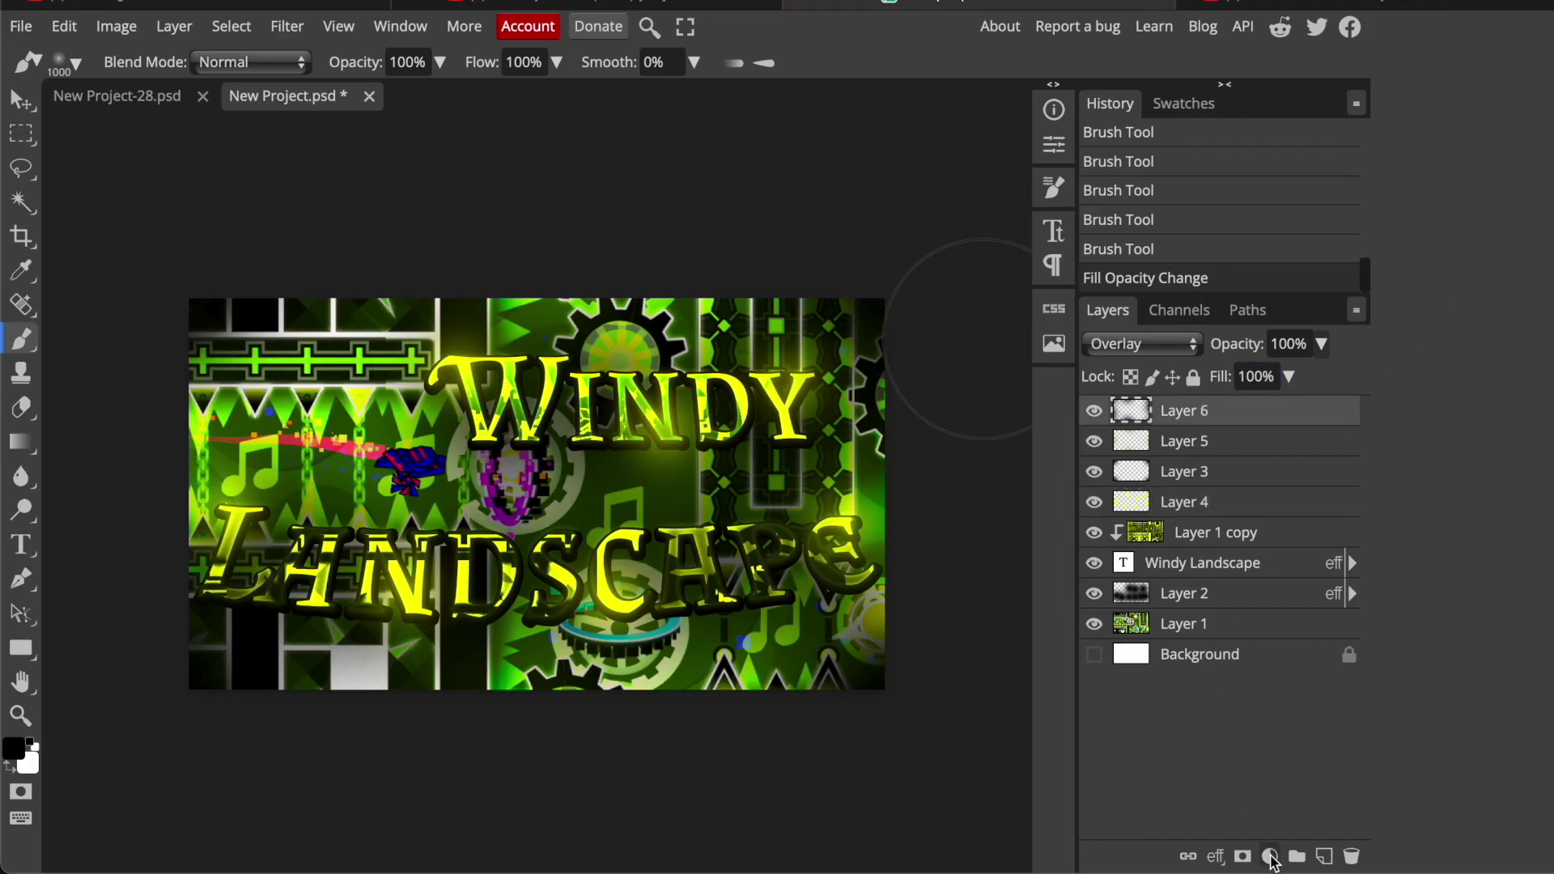
Step: Add an Exposure adjustment layer with gamma correction 0.85 and offset 0.01
click(1271, 858)
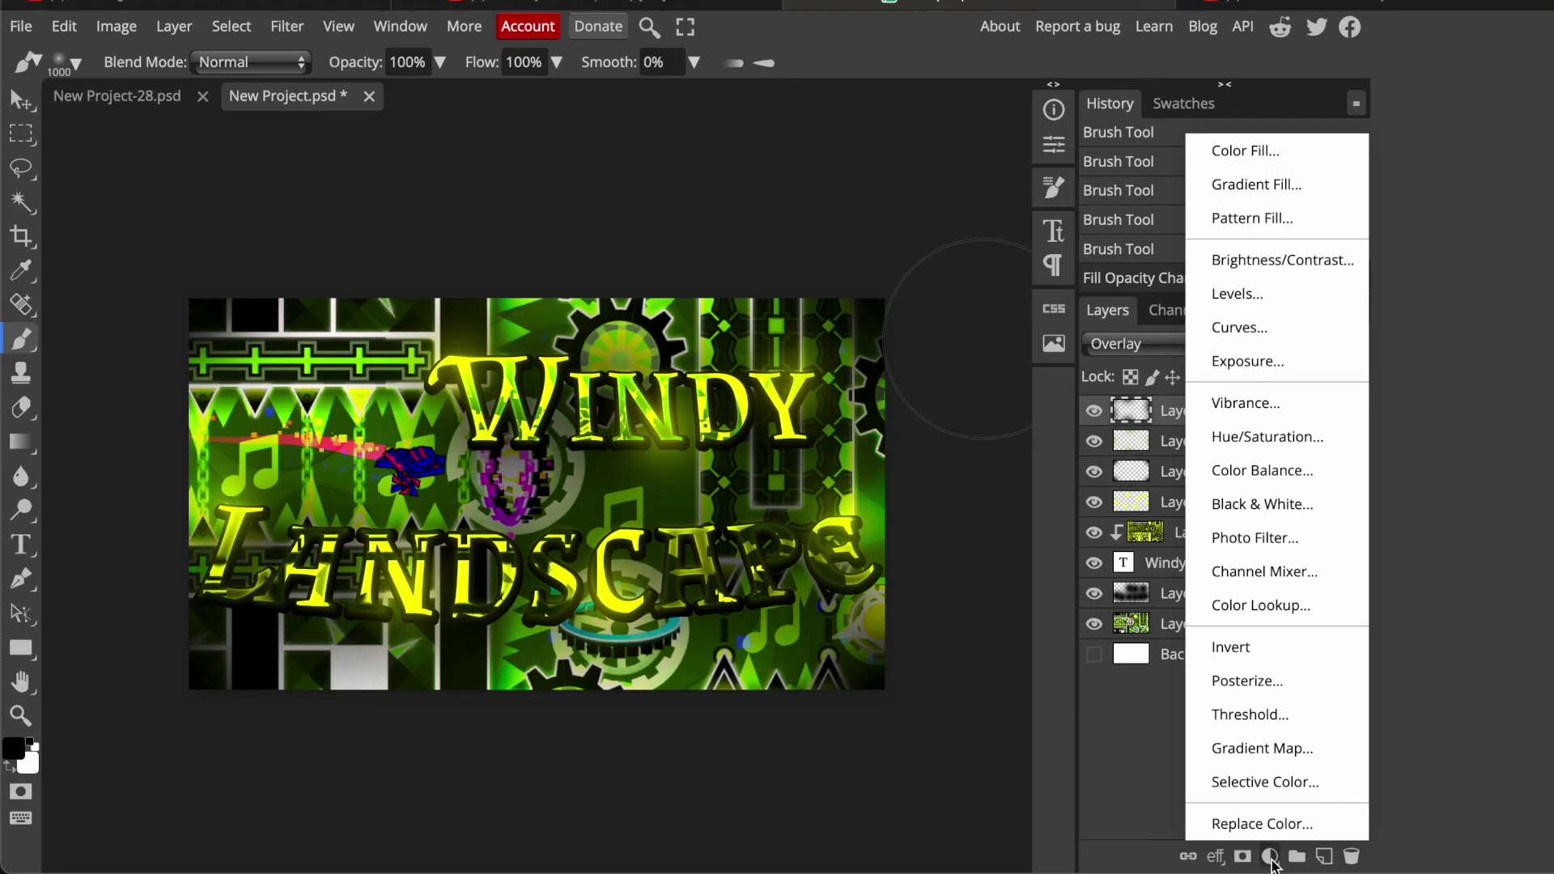
click(1249, 369)
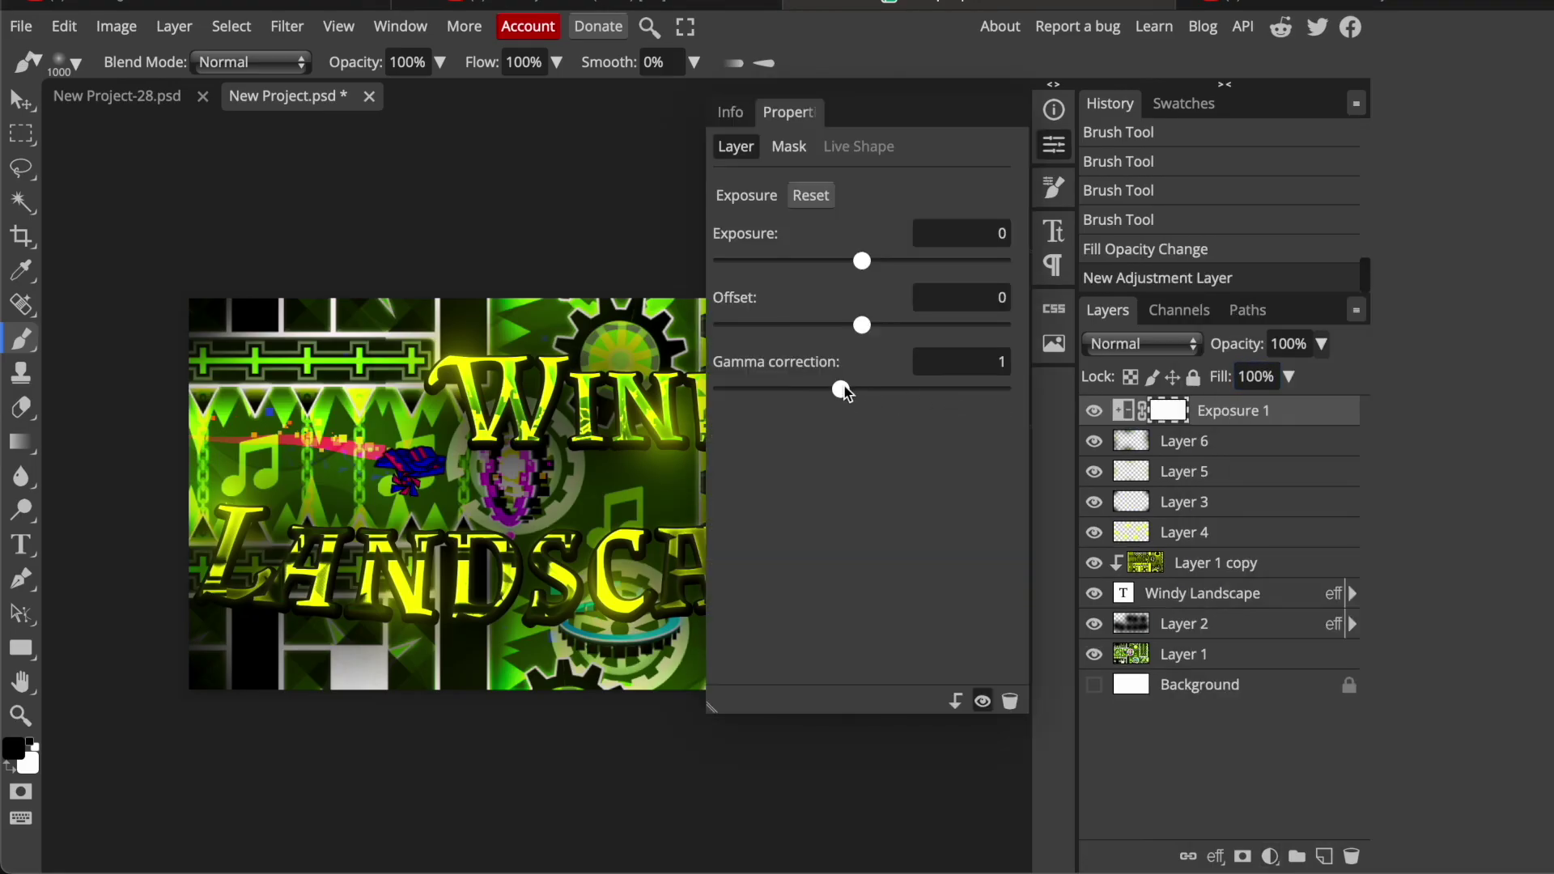
drag(844, 391, 838, 395)
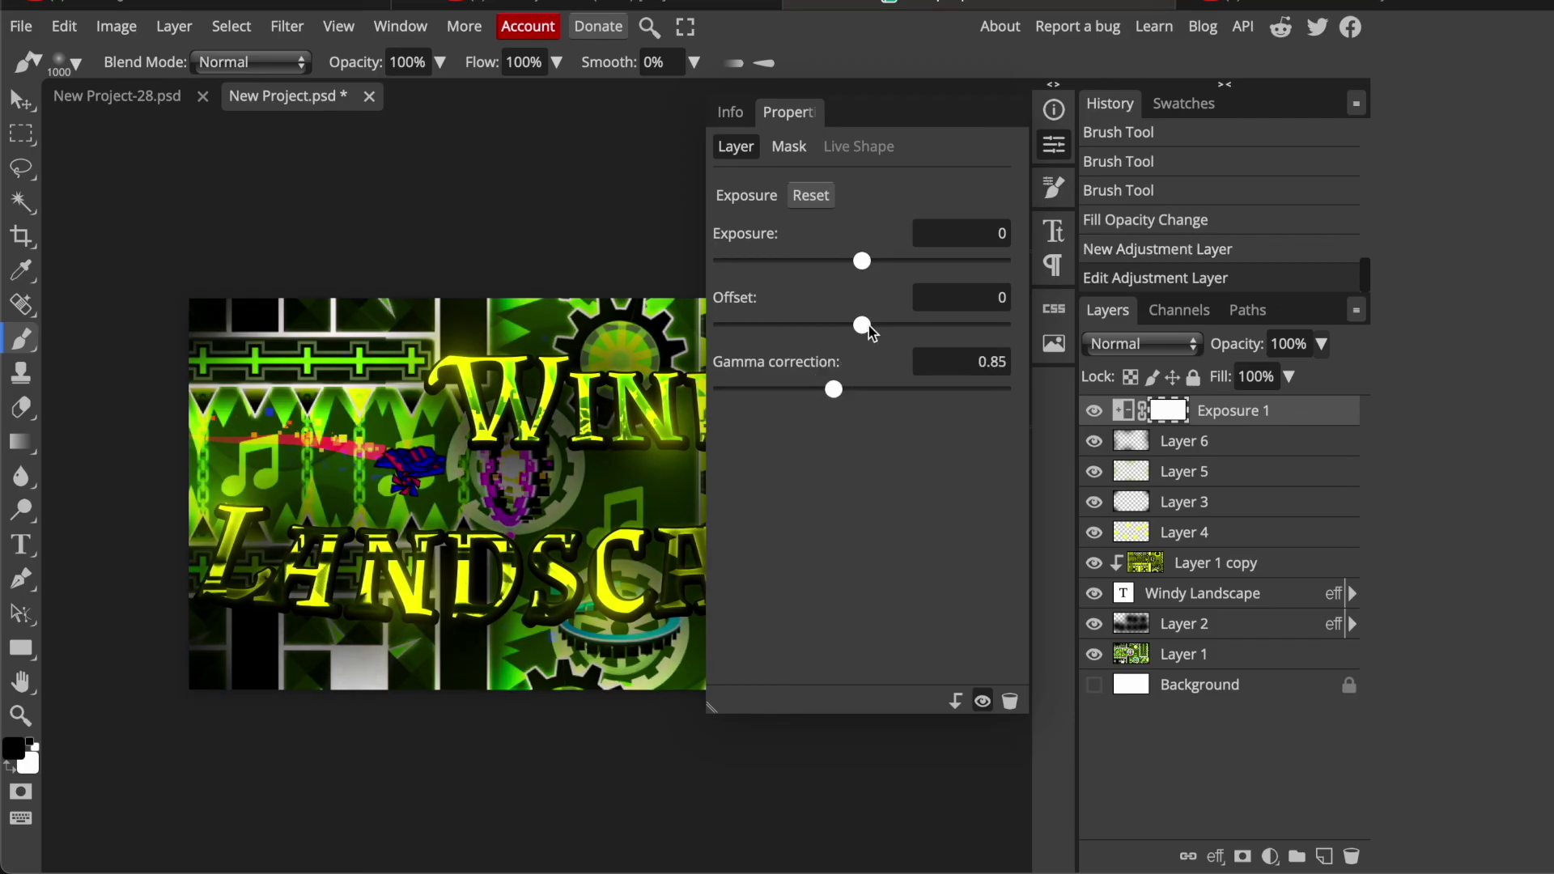
click(1002, 299)
text(.012)
key(BackSpace)
key(Return)
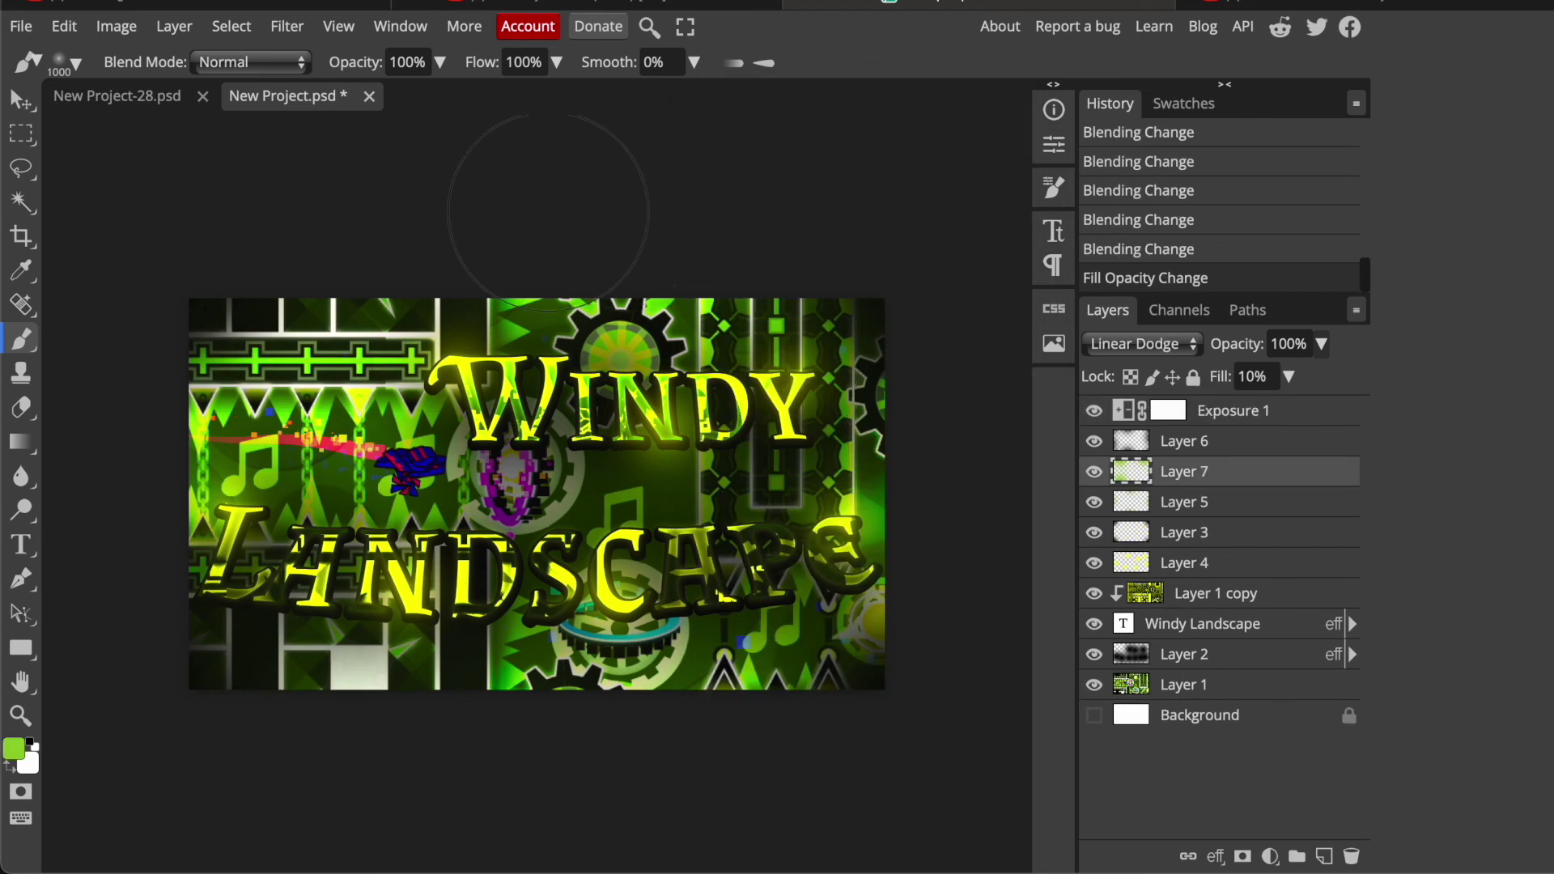
Step: Set up a JPG export named 'Windy Landscape' at 100% quality
click(22, 31)
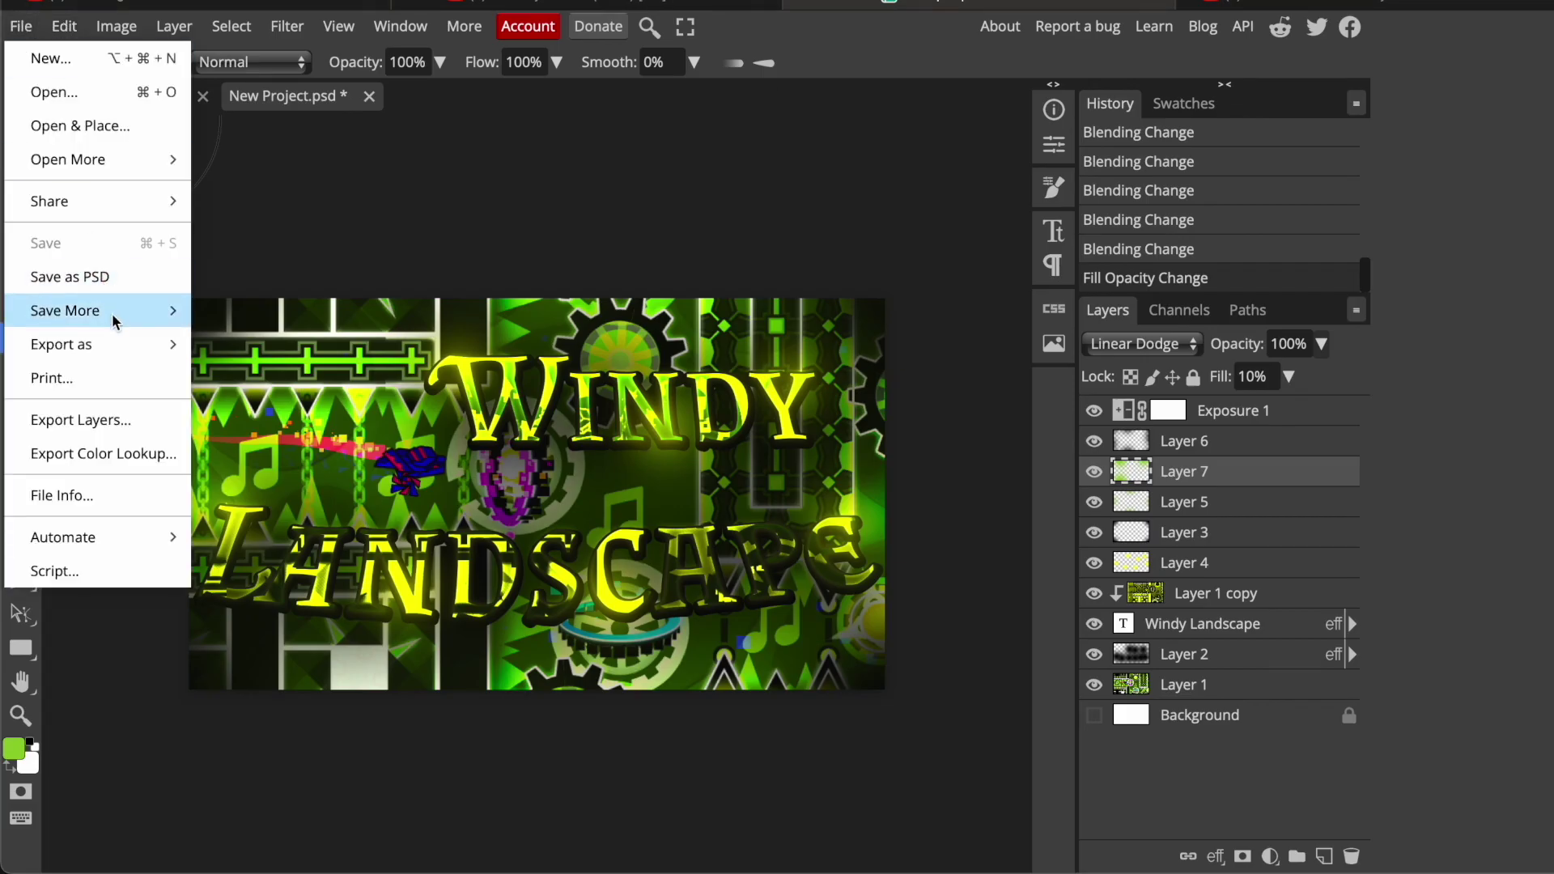
mouse_move(112, 360)
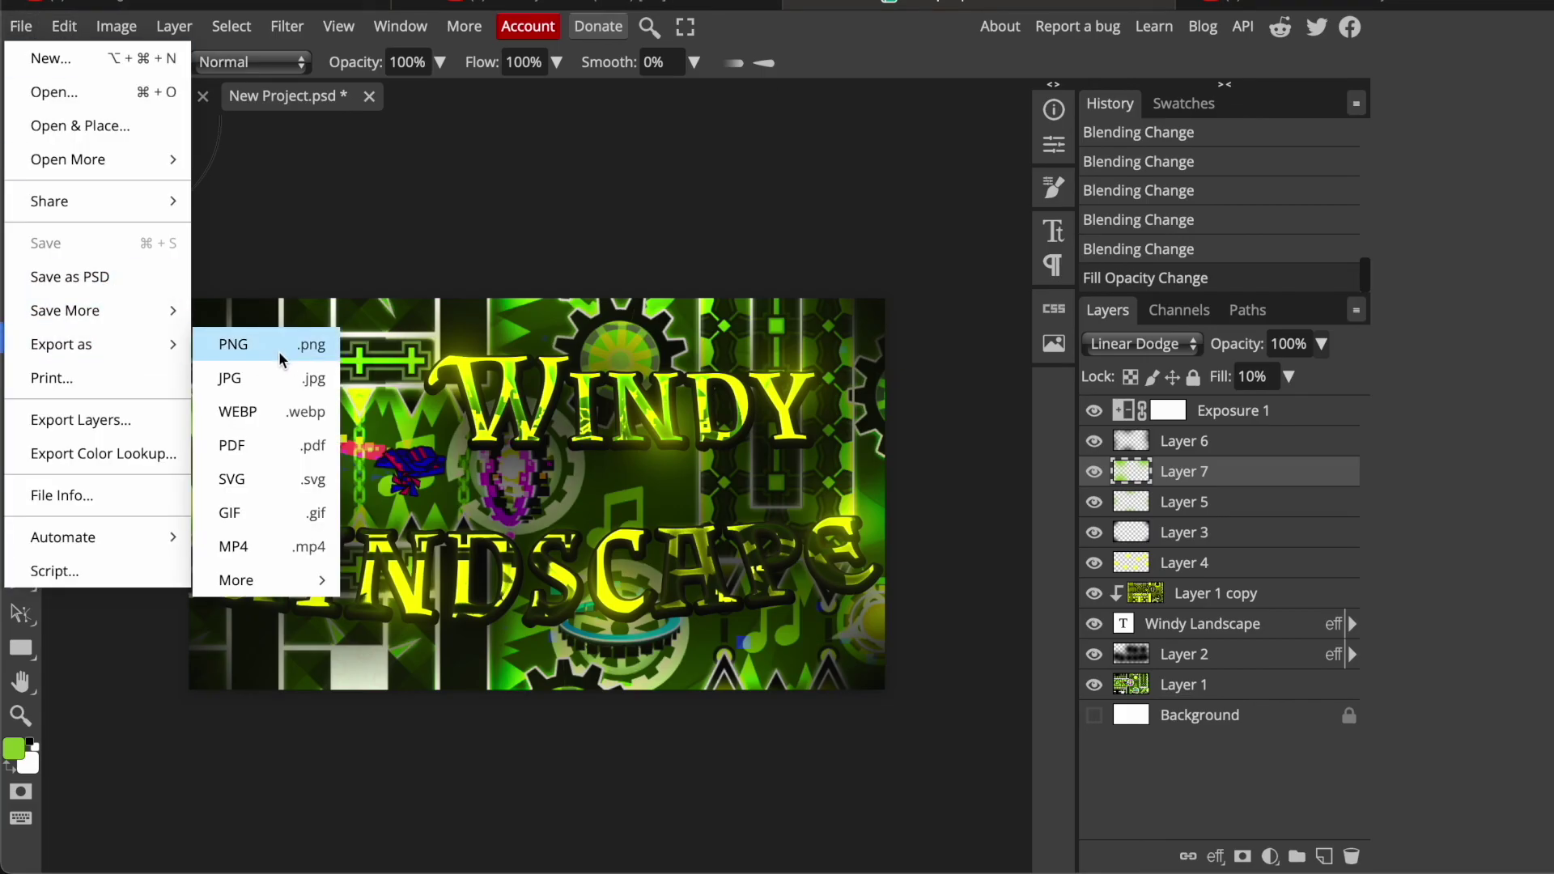
click(276, 379)
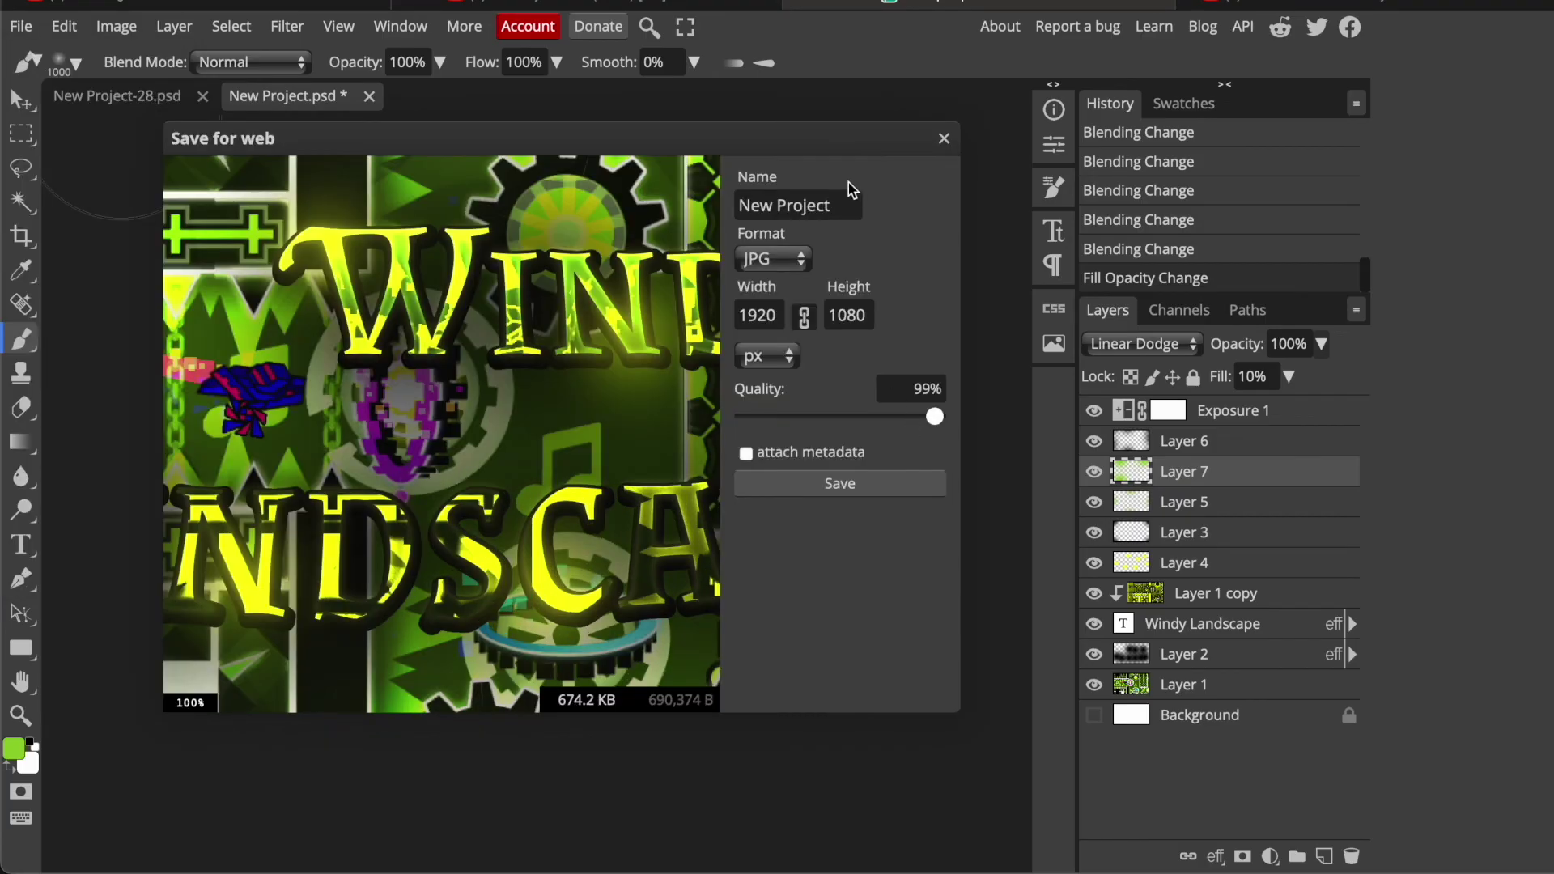
drag(840, 204, 696, 204)
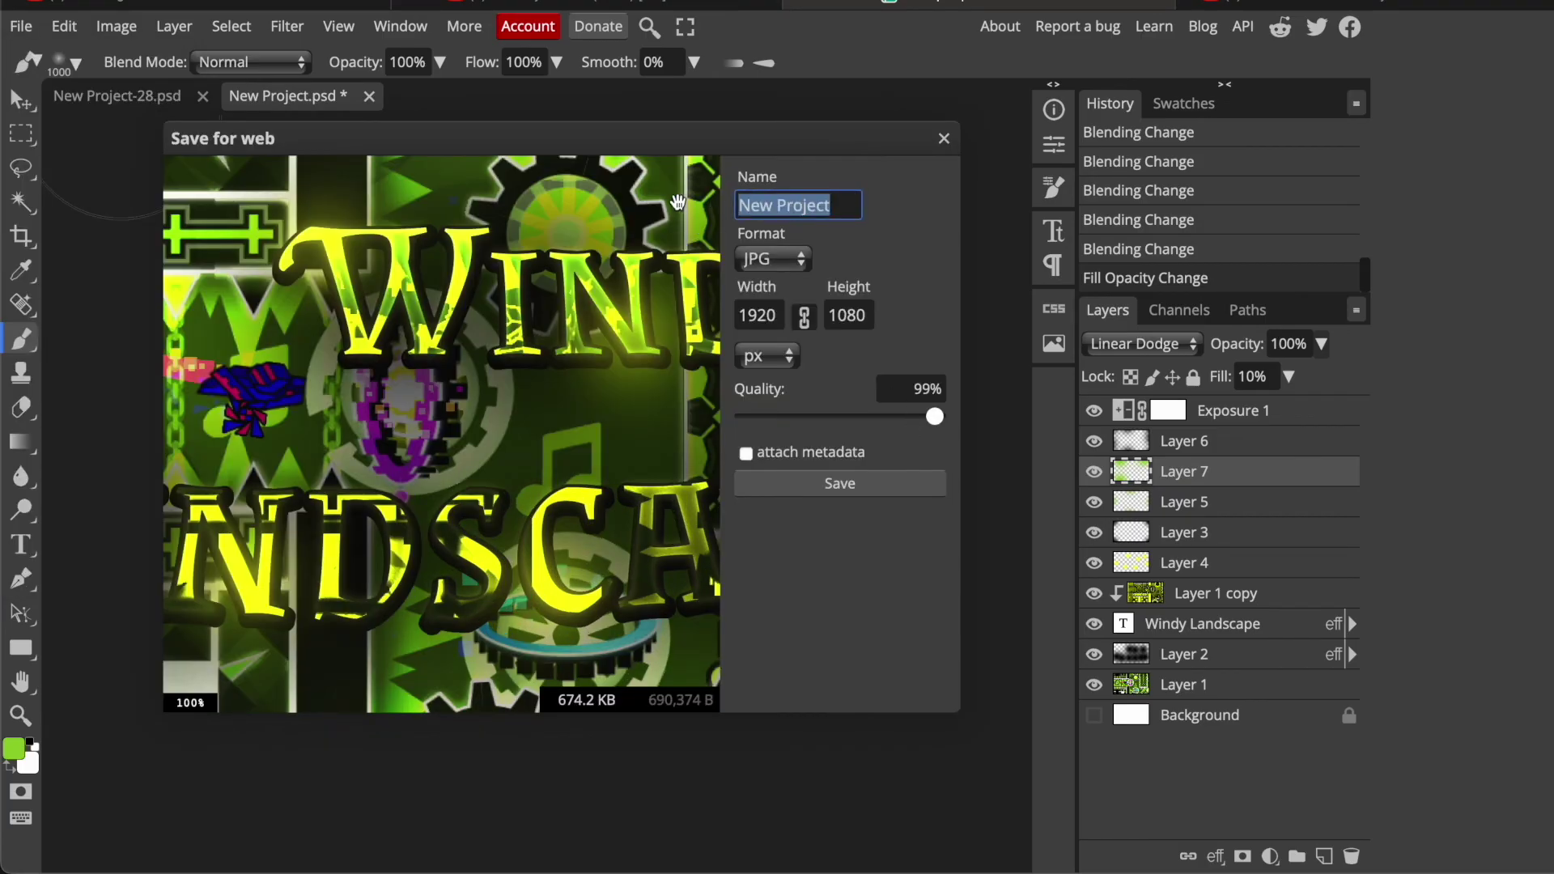
text(Windy)
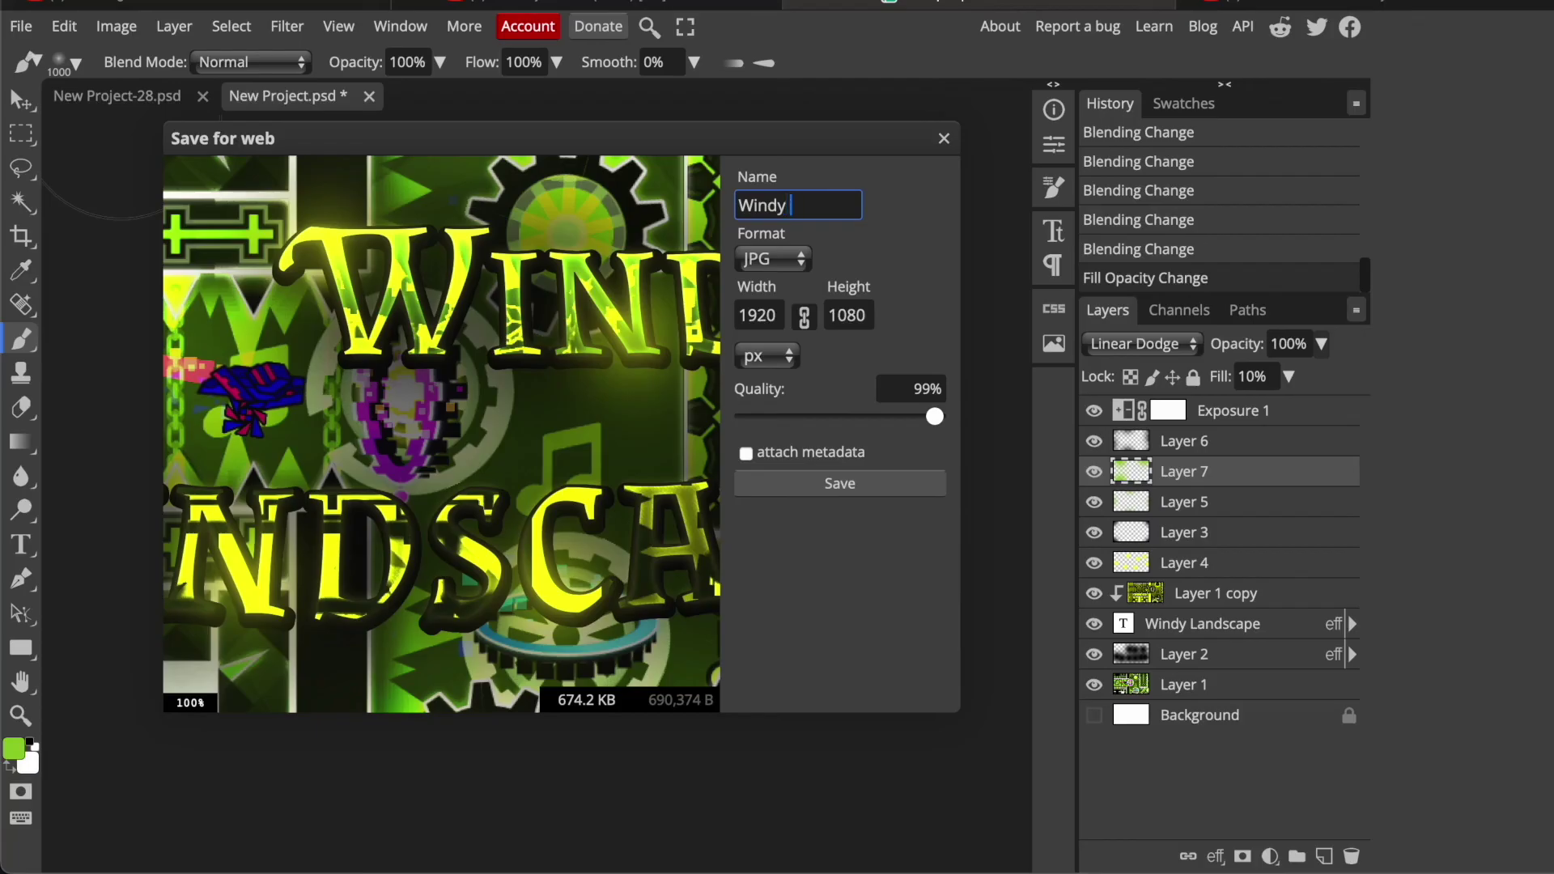
text( Landscape)
key(Return)
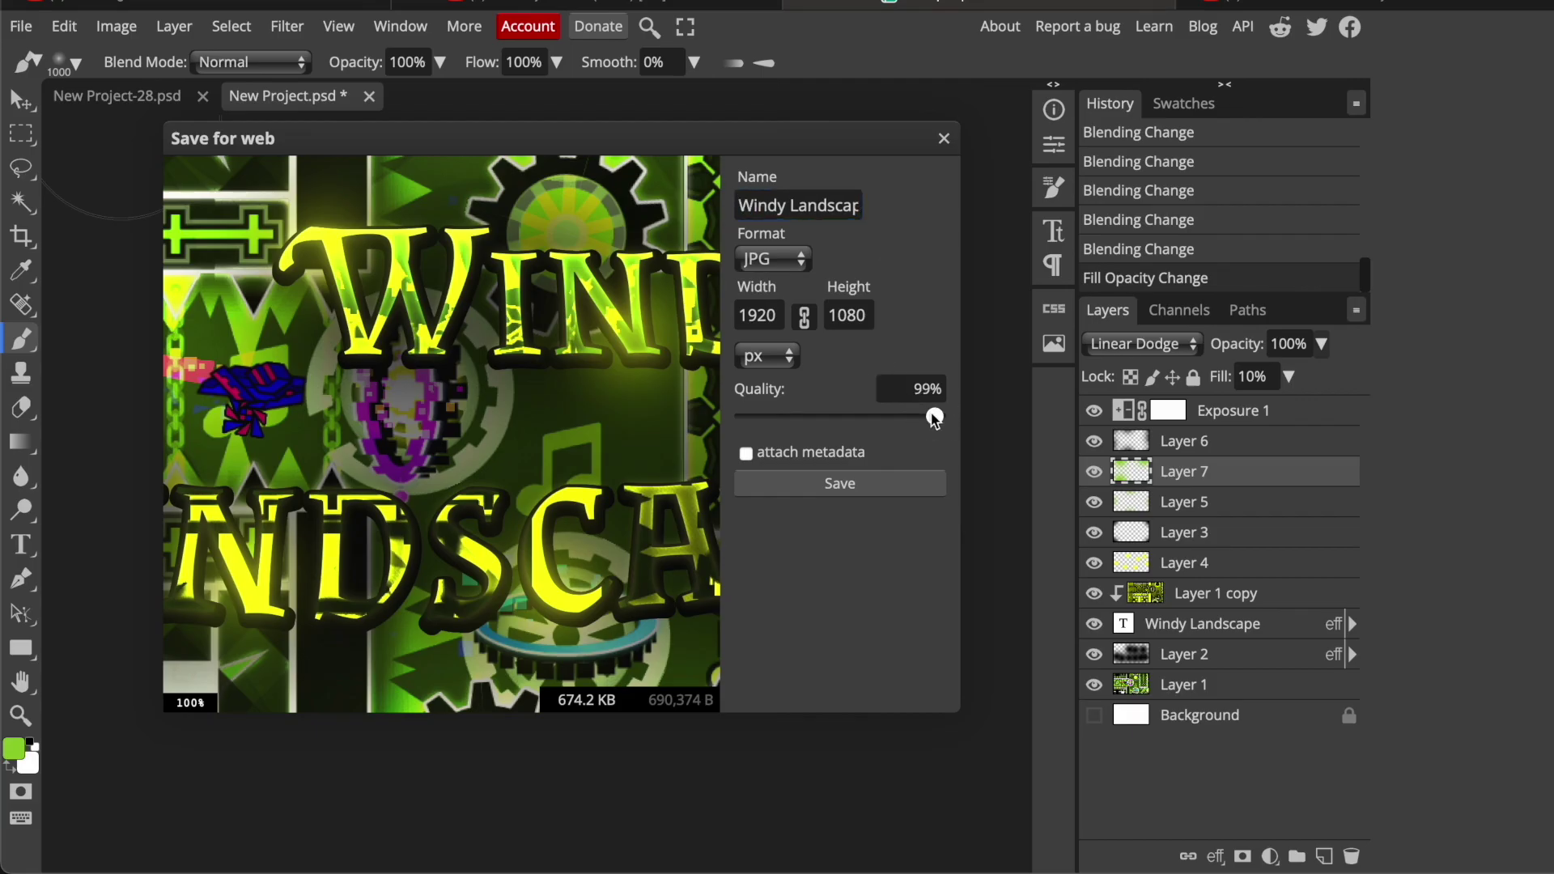
drag(935, 416, 950, 416)
click(917, 389)
Step: Save the Windy Landscape JPG export and dismiss the ad-blocker notice
click(839, 484)
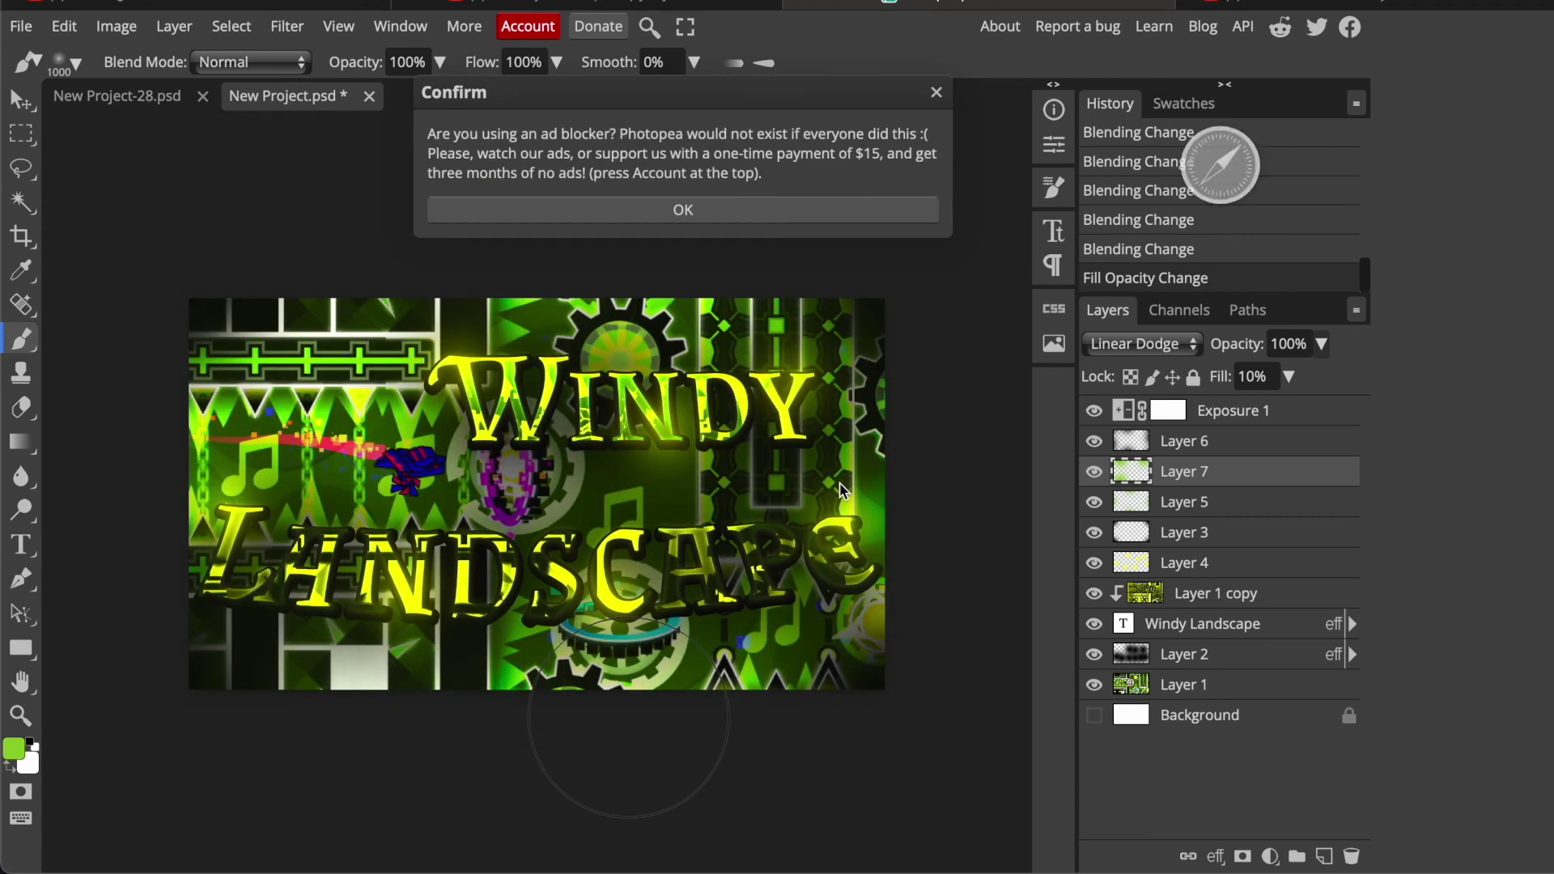
click(817, 209)
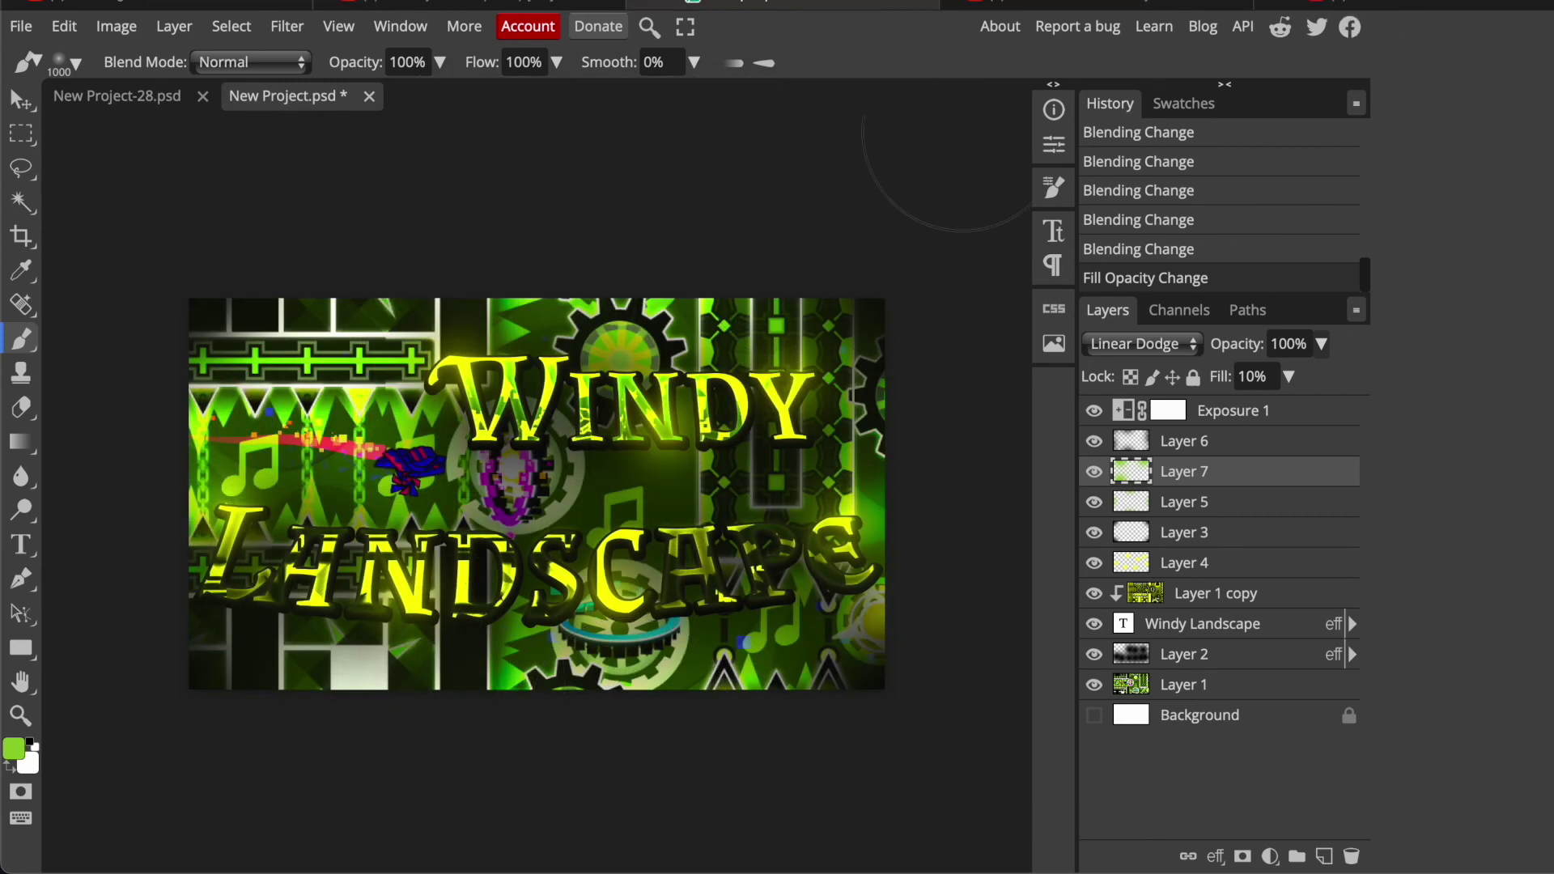